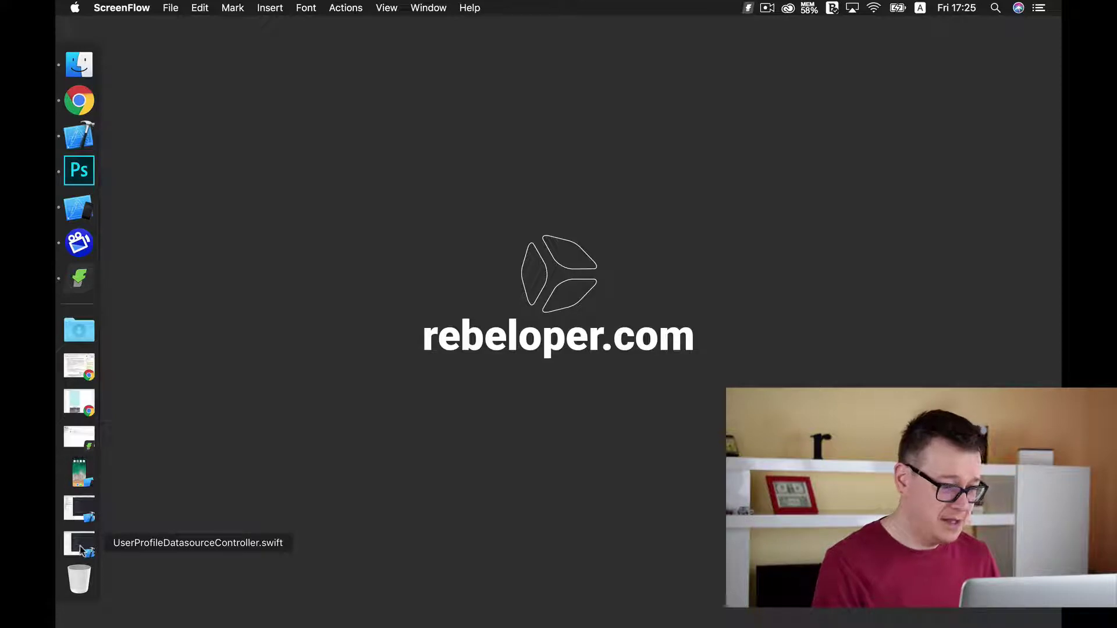
# Run the app on the iPhone X simulator and open the Assets.xcassets image catalog.
pyautogui.click(79, 511)
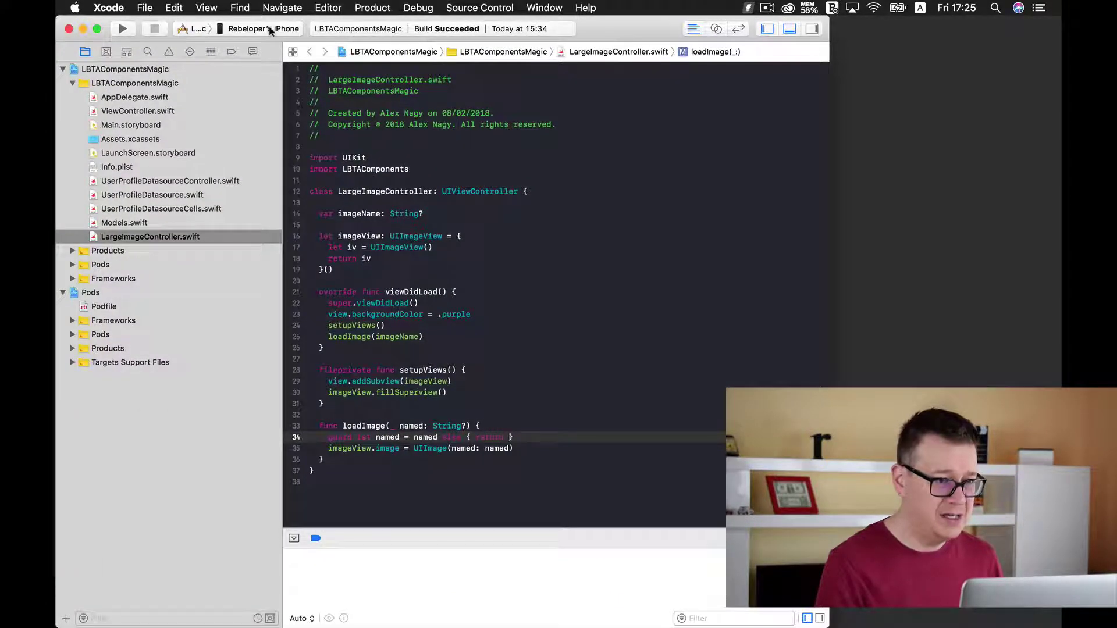
pyautogui.click(270, 27)
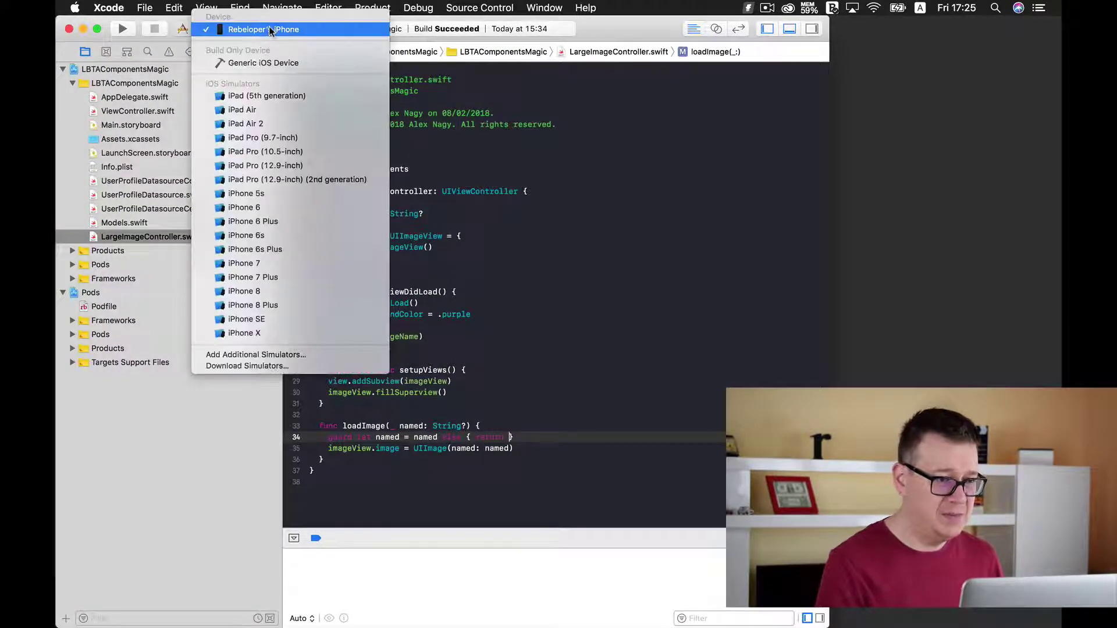
pyautogui.click(276, 334)
pyautogui.press('super+r')
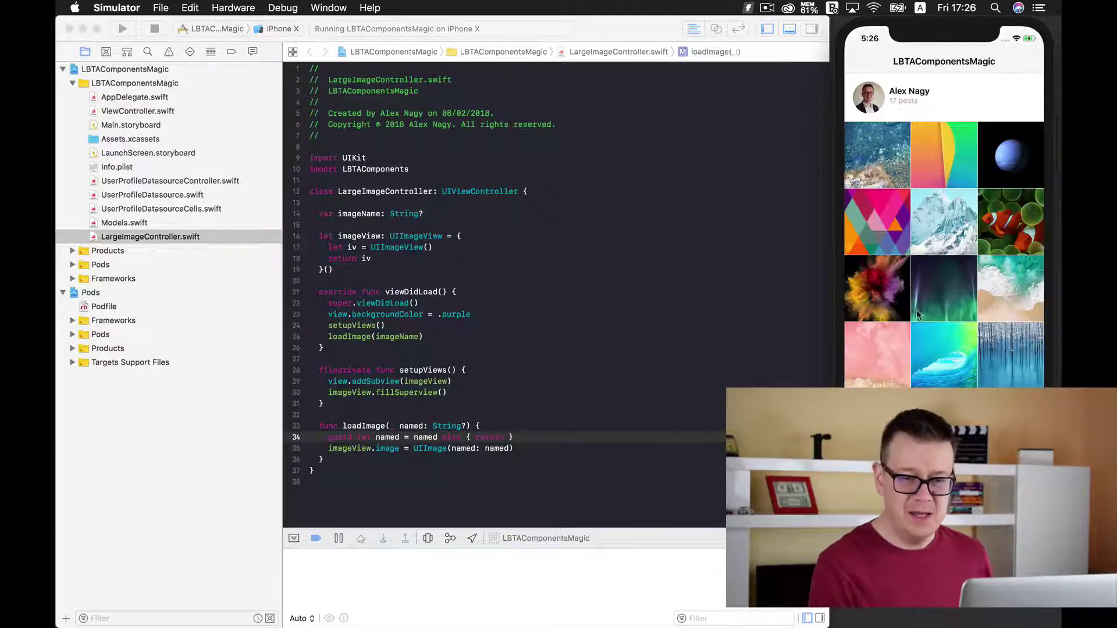
pyautogui.scroll(-3, 952, 358)
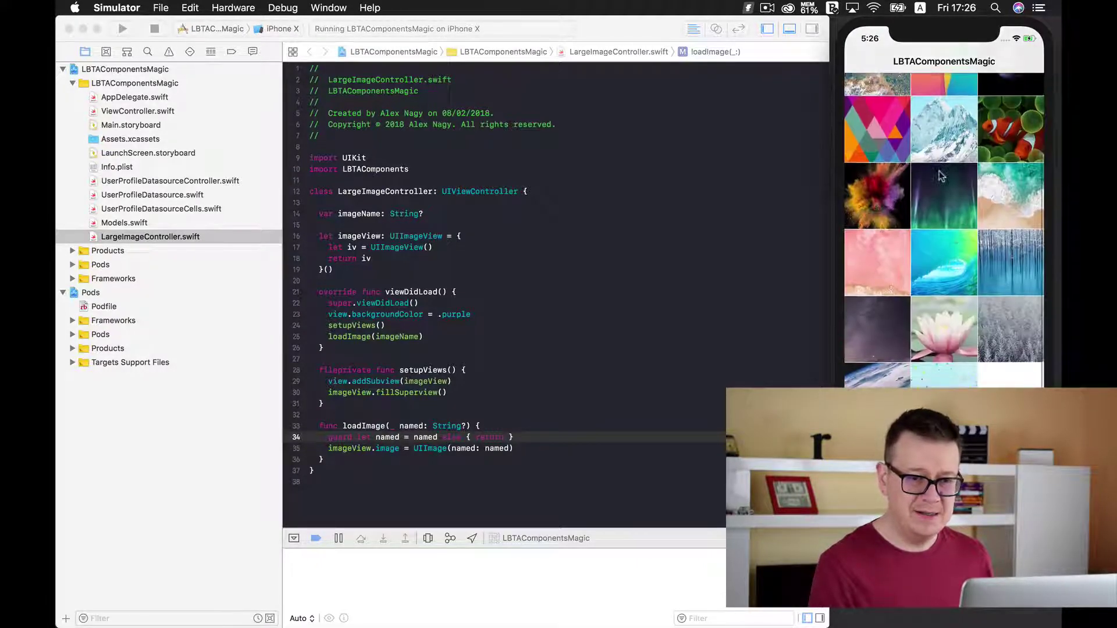
pyautogui.scroll(5, 920, 292)
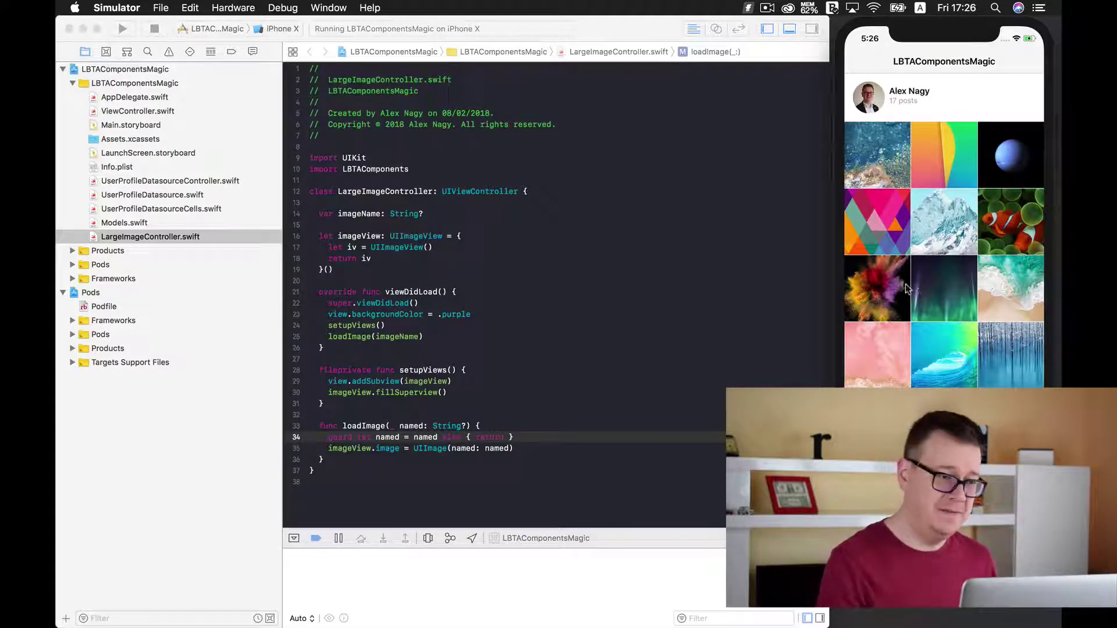
pyautogui.click(167, 139)
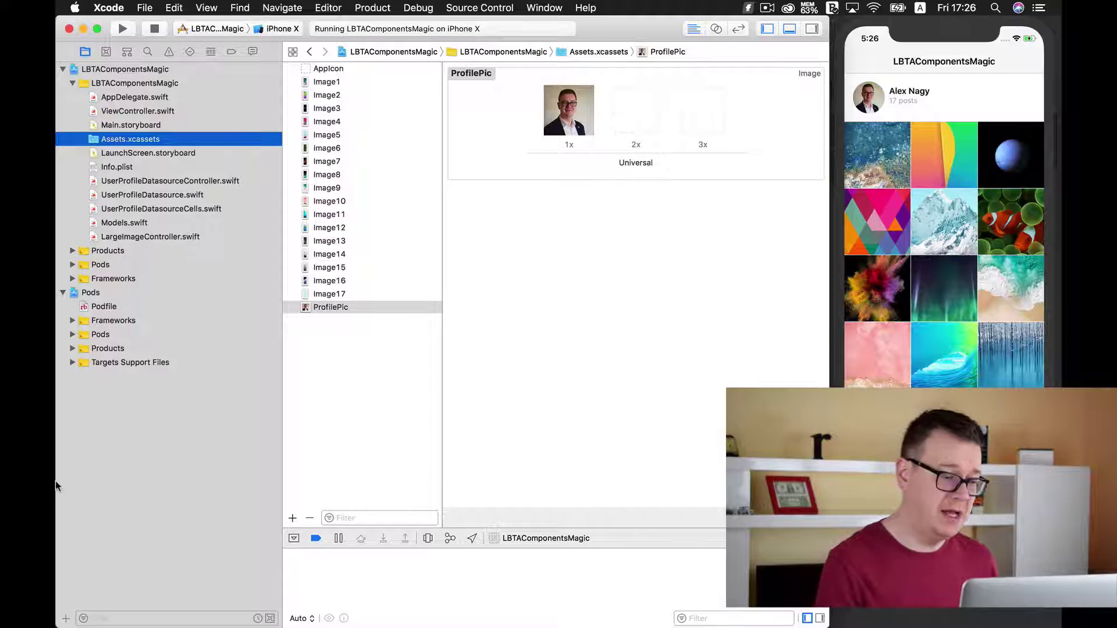
pyautogui.moveTo(58, 542)
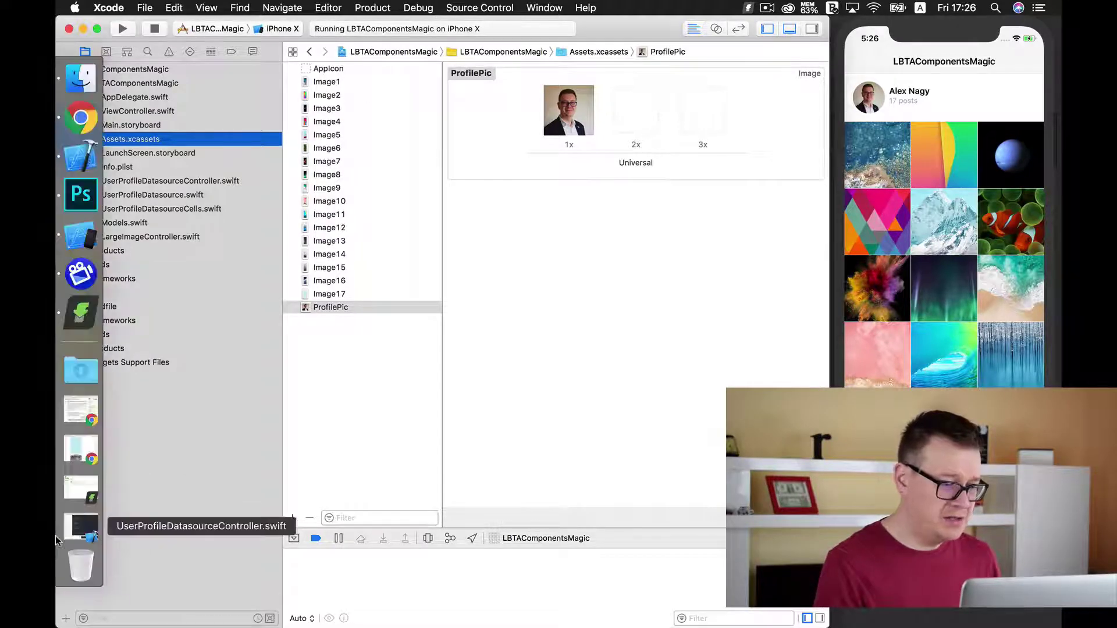
# Bring the wallpapers page forward after opening the first photo full-screen in the simulator.
pyautogui.click(78, 448)
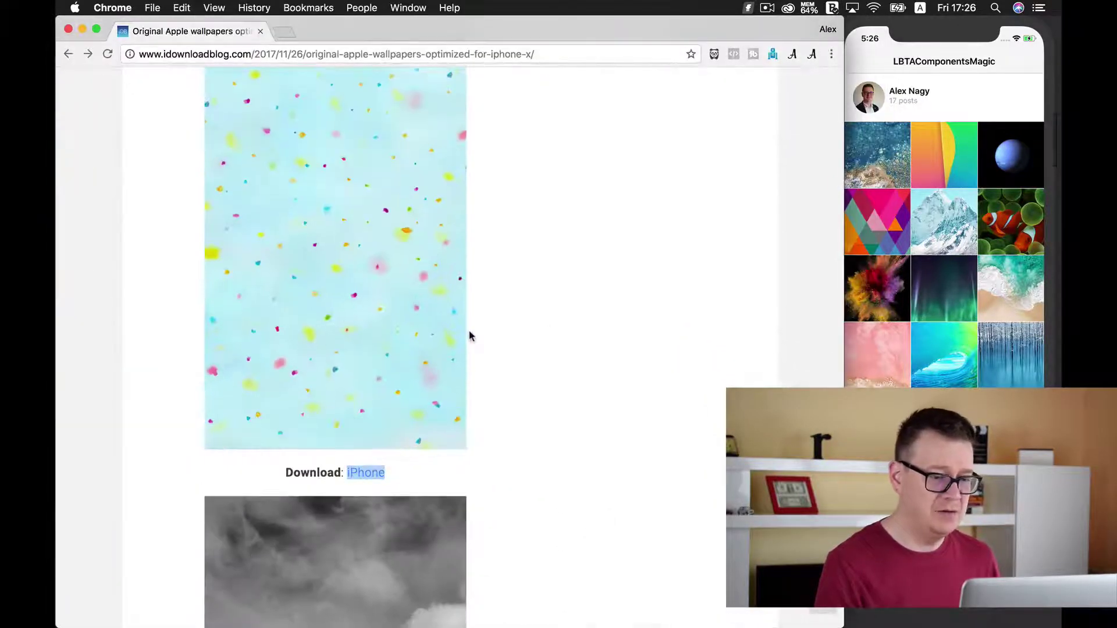
pyautogui.scroll(5, 485, 339)
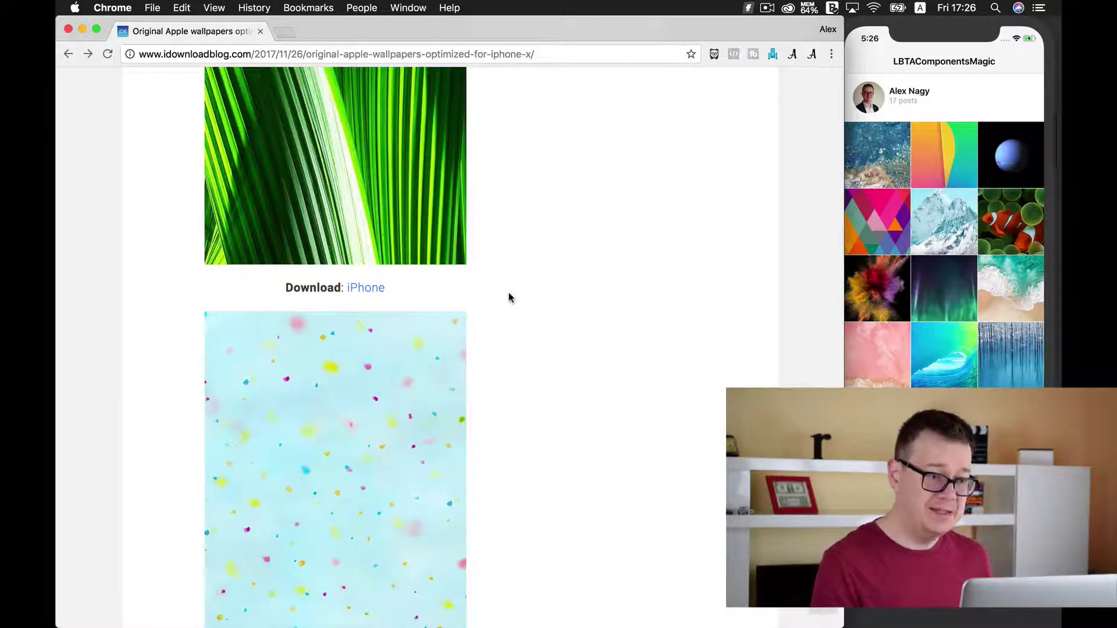
pyautogui.scroll(-1, 478, 277)
pyautogui.scroll(-2, 478, 276)
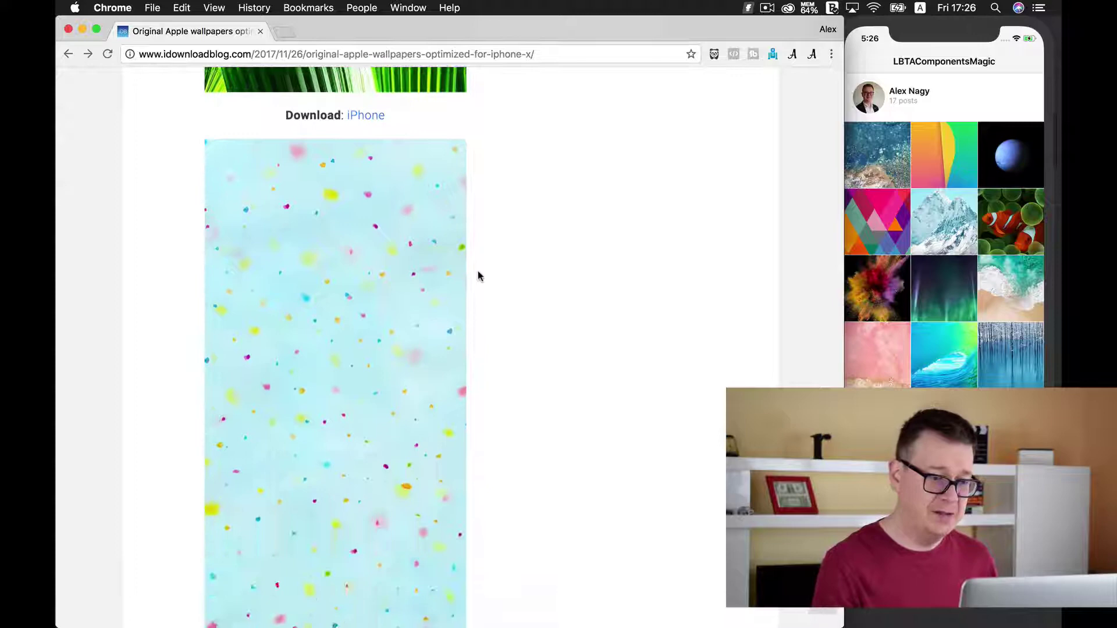
pyautogui.scroll(-2, 479, 277)
pyautogui.scroll(-5, 478, 277)
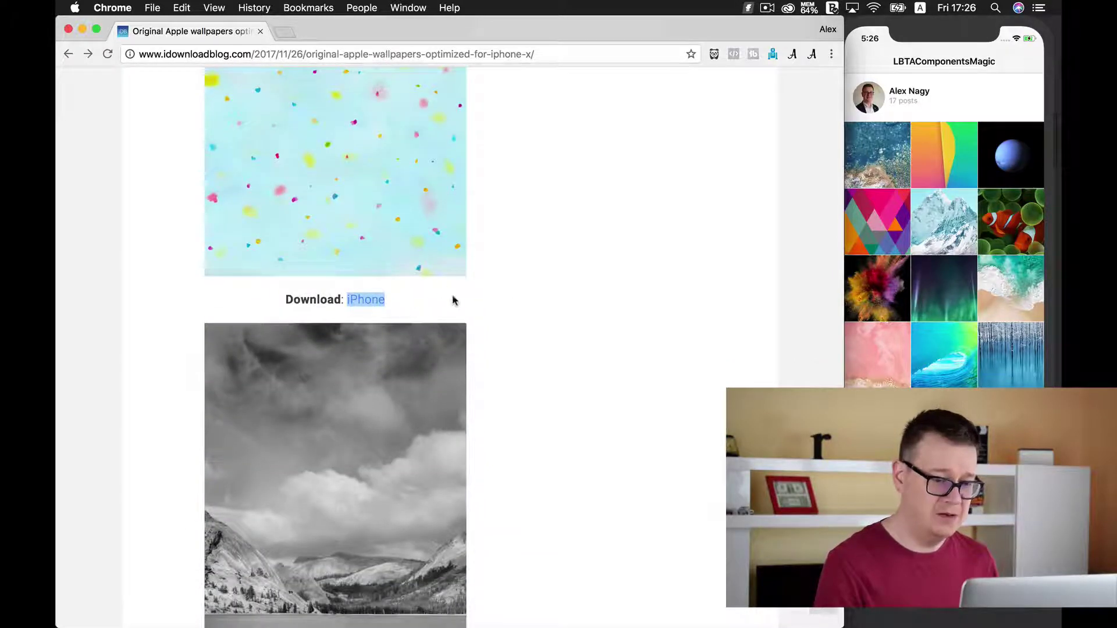
pyautogui.scroll(-1, 513, 289)
pyautogui.scroll(-5, 514, 289)
pyautogui.scroll(-5, 513, 289)
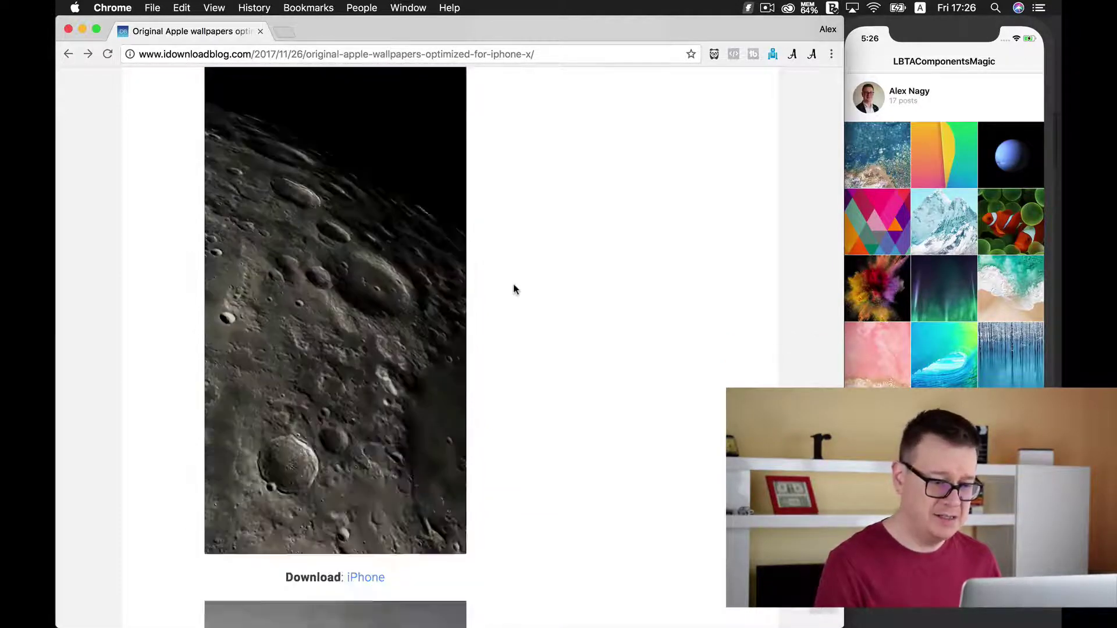
pyautogui.scroll(-5, 513, 289)
pyautogui.scroll(-5, 514, 289)
pyautogui.scroll(-2, 513, 288)
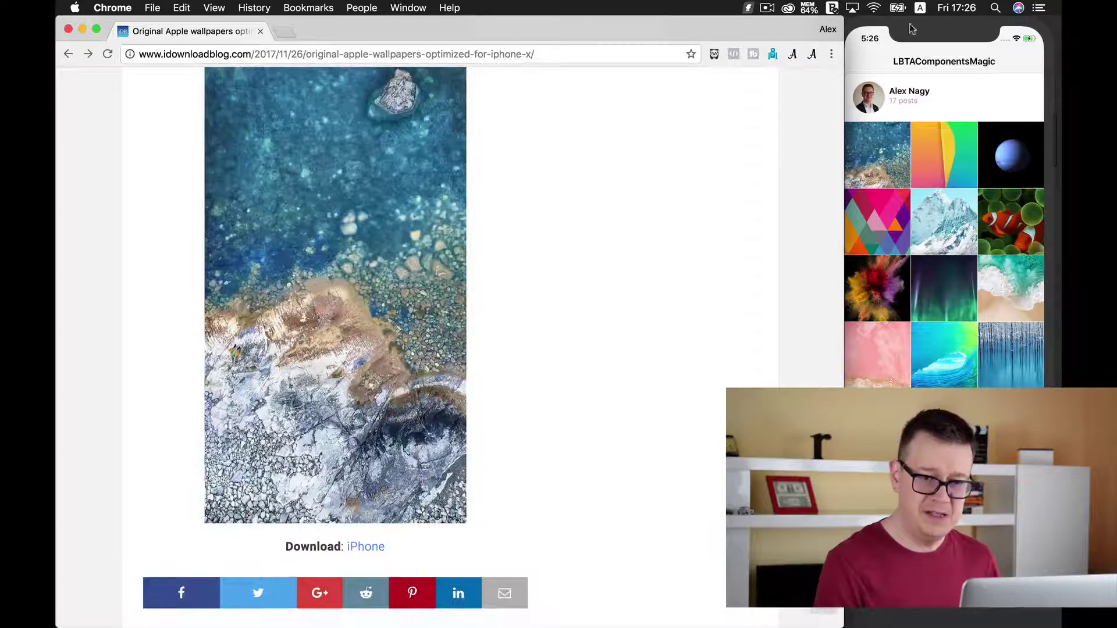
pyautogui.click(900, 103)
pyautogui.click(886, 171)
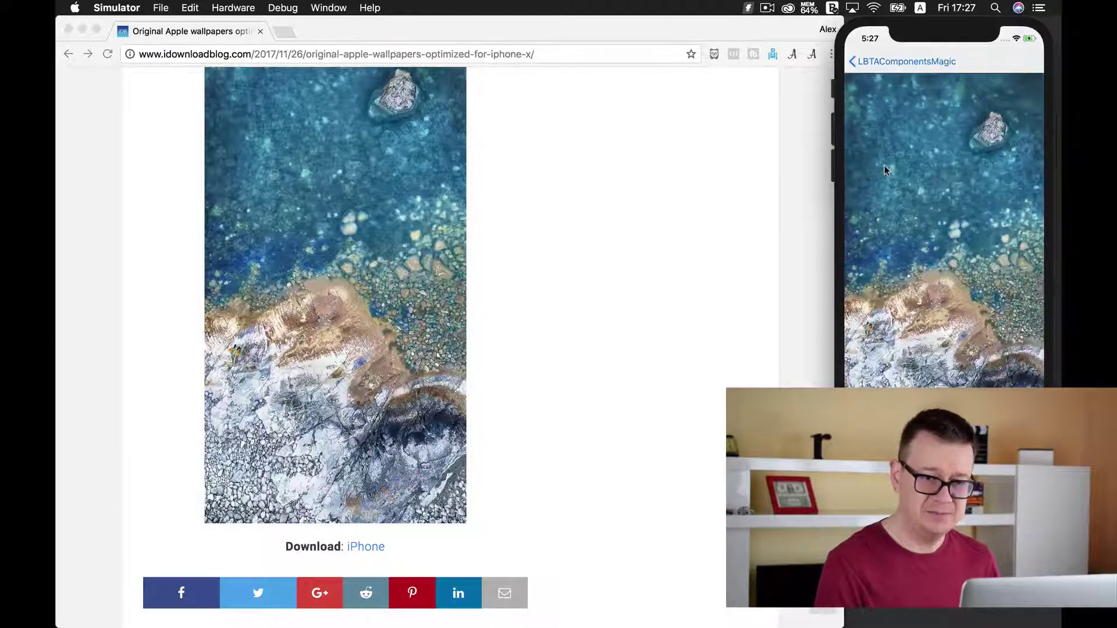
pyautogui.scroll(-1, 355, 521)
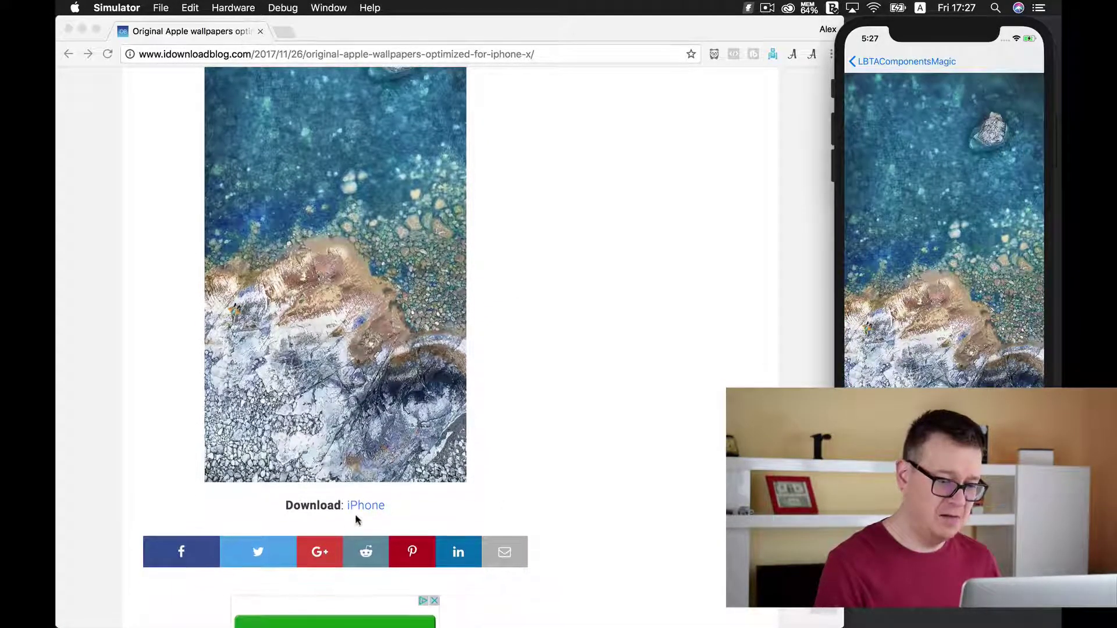
pyautogui.click(365, 511)
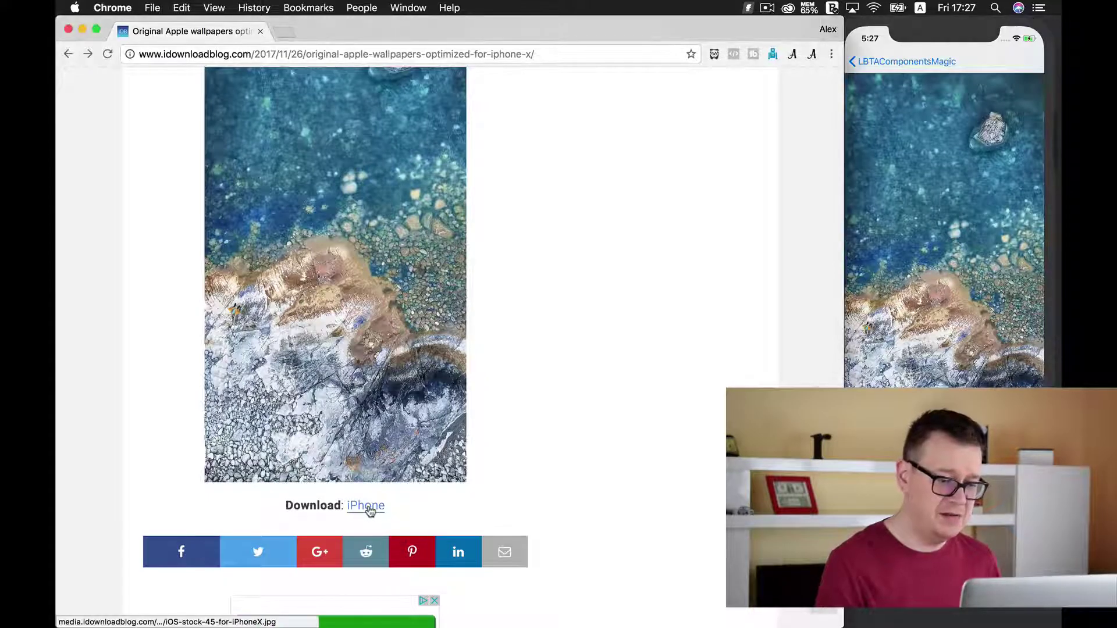
# Open the full-size rocky-shore iPhone wallpaper JPG and select its whole URL.
pyautogui.rightClick(370, 513)
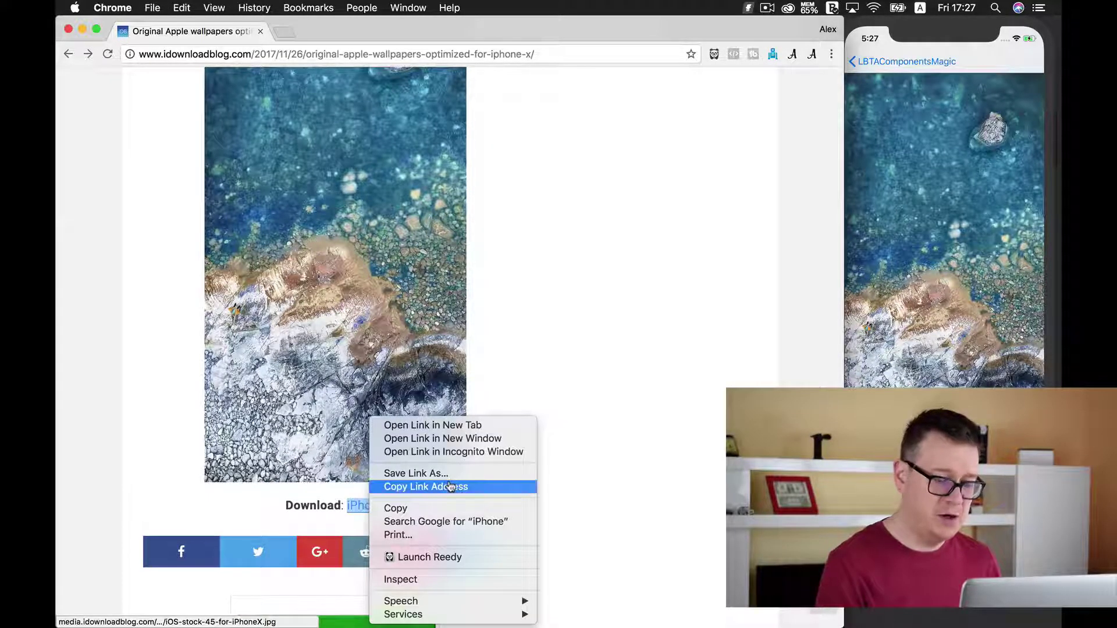
pyautogui.click(249, 509)
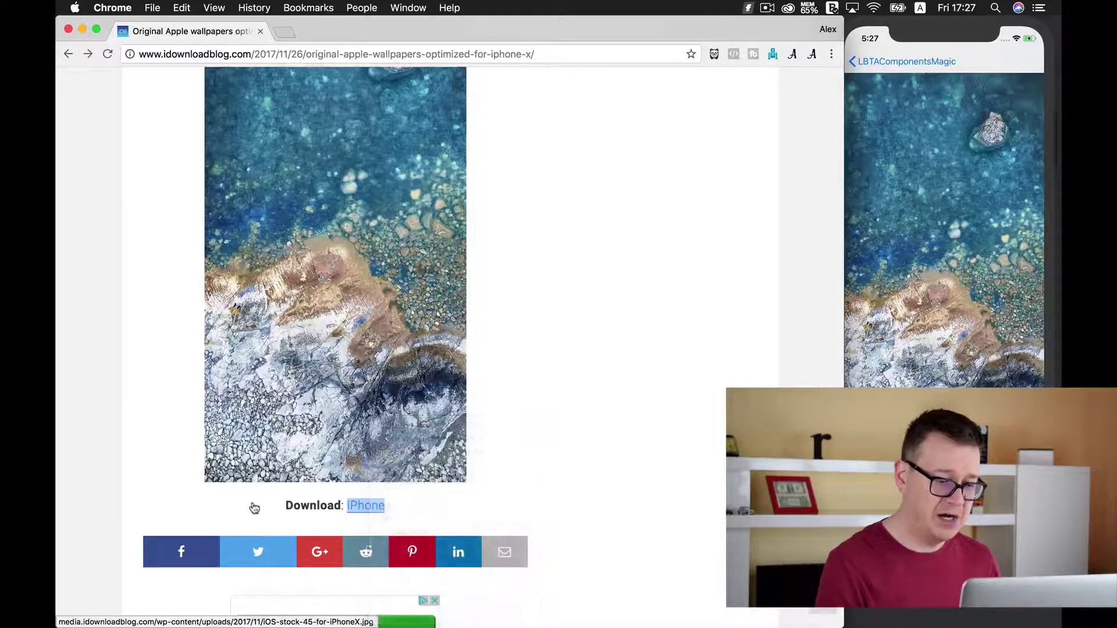
pyautogui.click(370, 512)
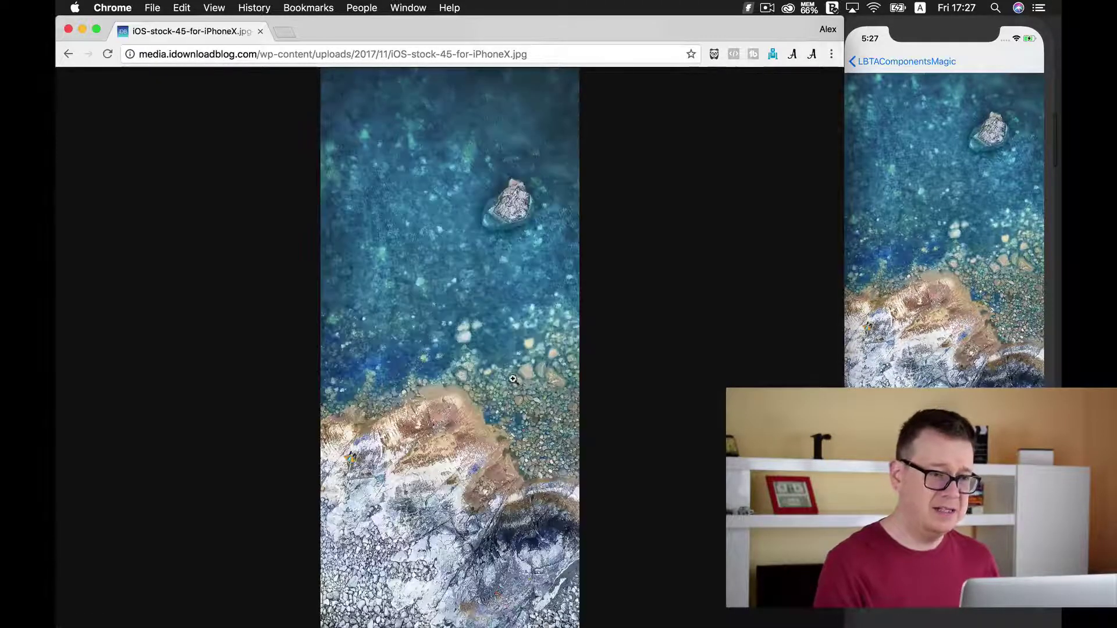
pyautogui.doubleClick(547, 56)
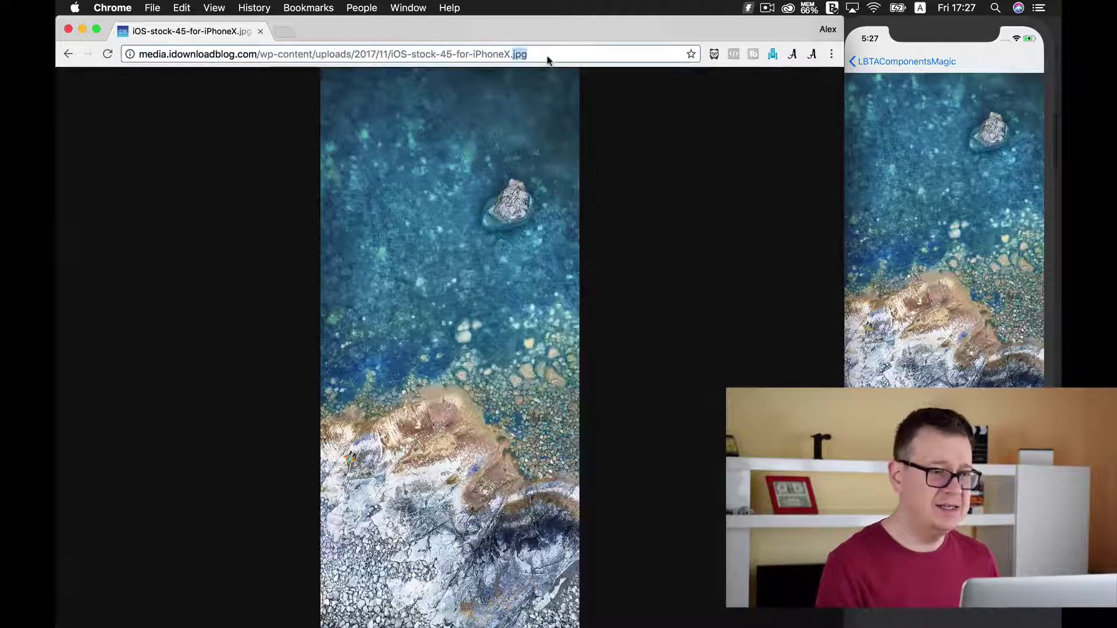
pyautogui.press('super+a')
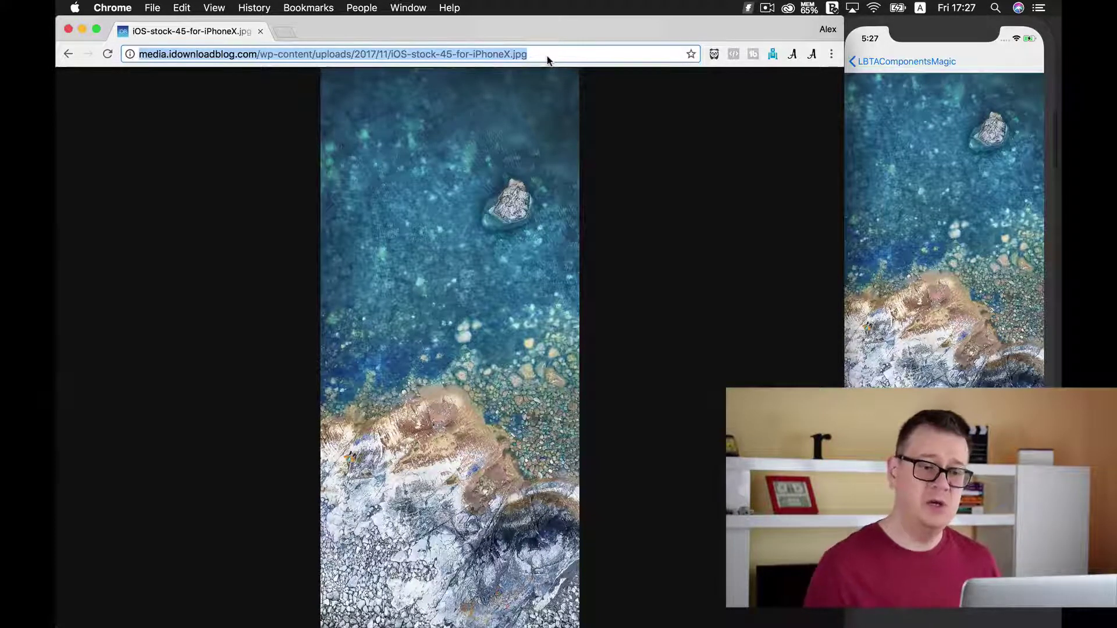
# Minimize Chrome and inspect the Post(imageName: "Image\(i)") call in UserProfileDatasource.swift.
pyautogui.click(82, 33)
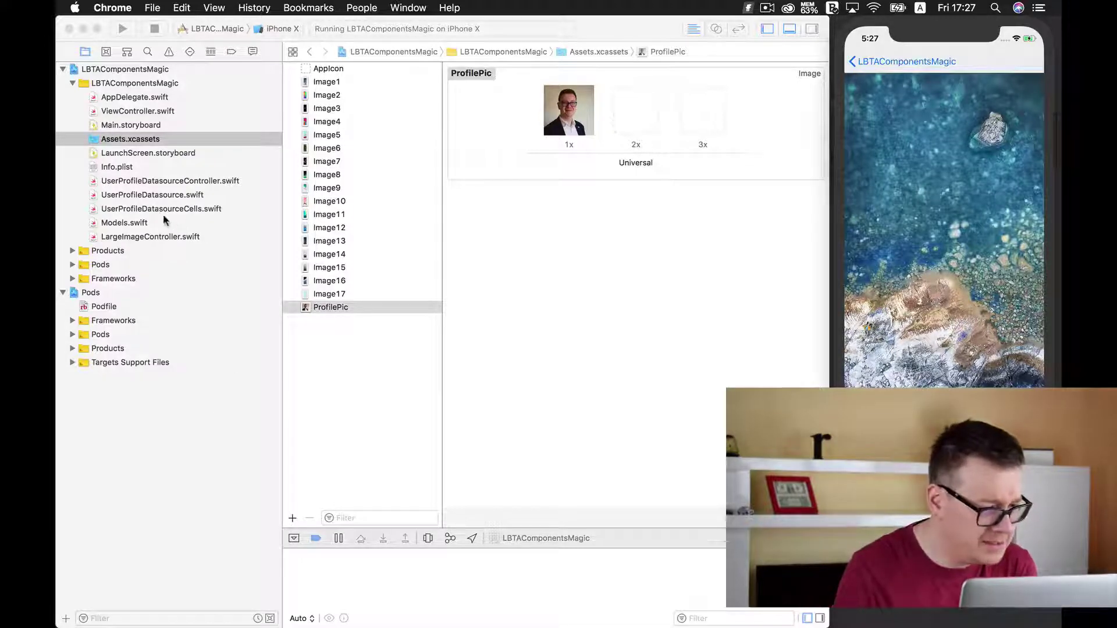
pyautogui.click(157, 193)
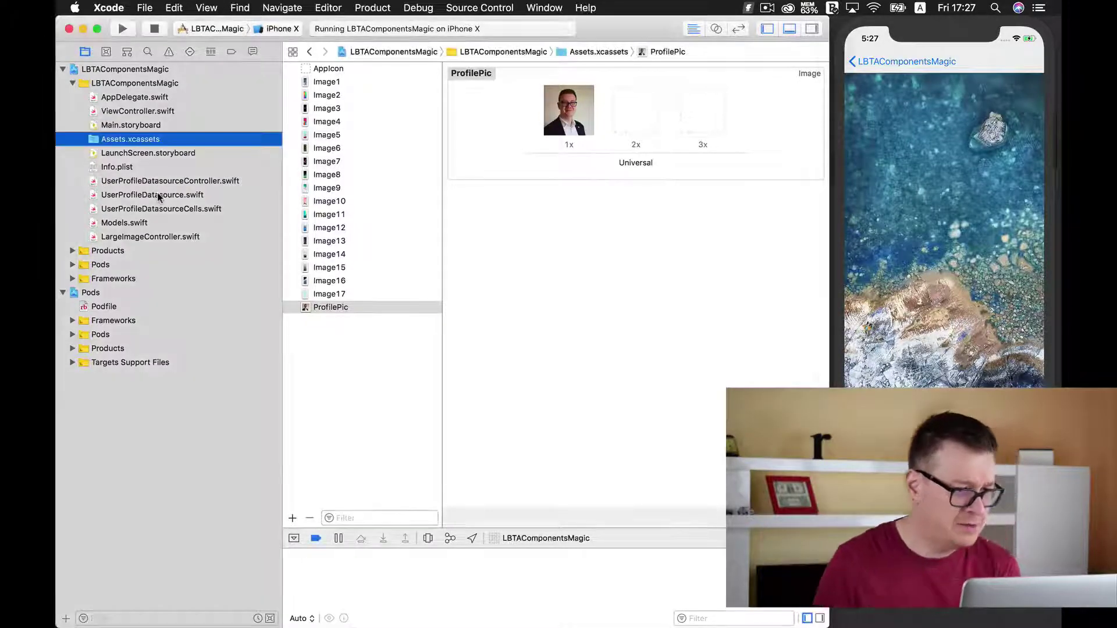
pyautogui.click(158, 193)
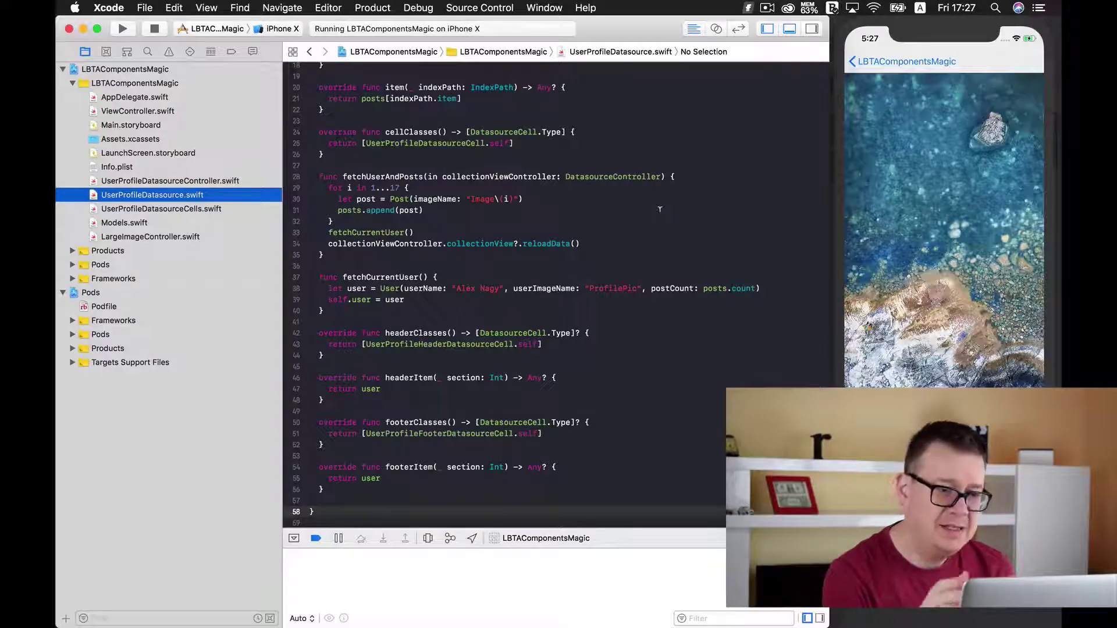
pyautogui.doubleClick(479, 200)
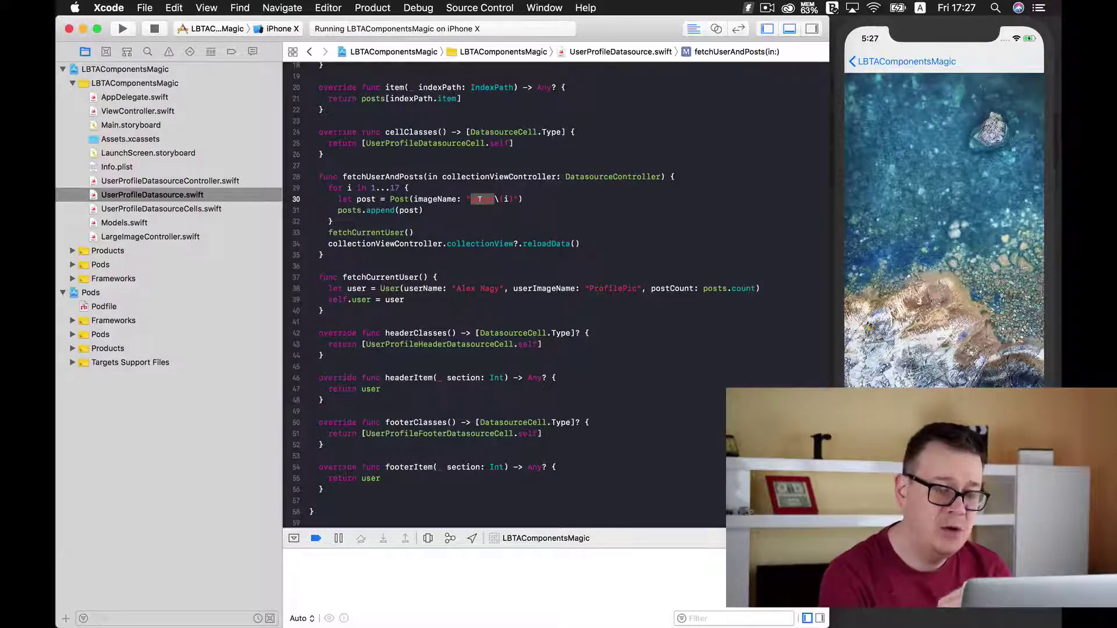
pyautogui.click(402, 199)
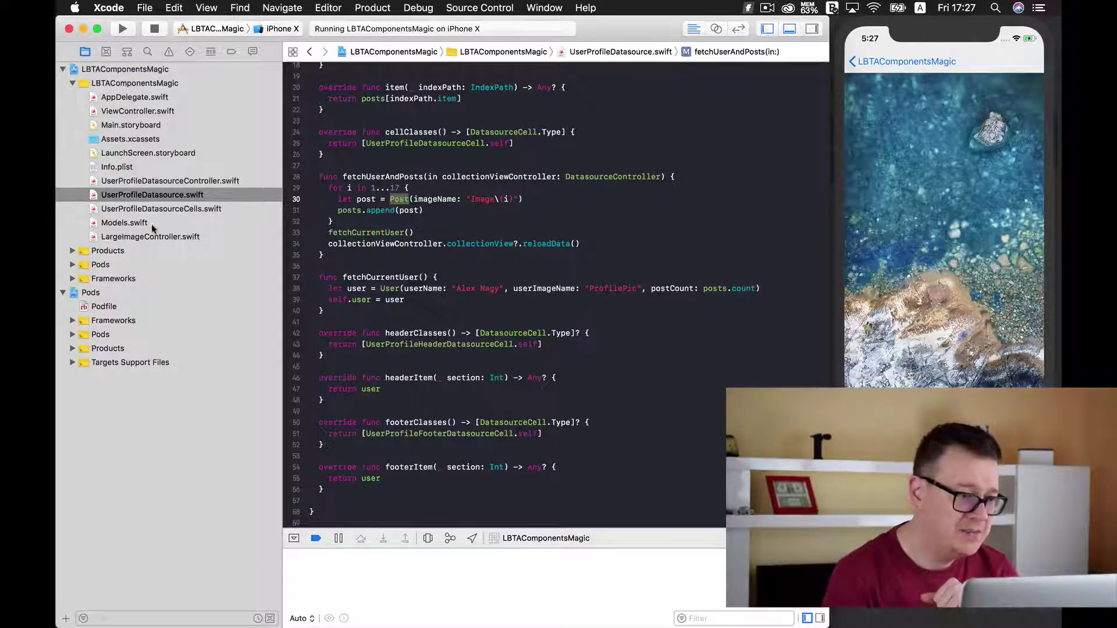
# Comment out Post's old imageName property and initializer in Models.swift.
pyautogui.click(125, 226)
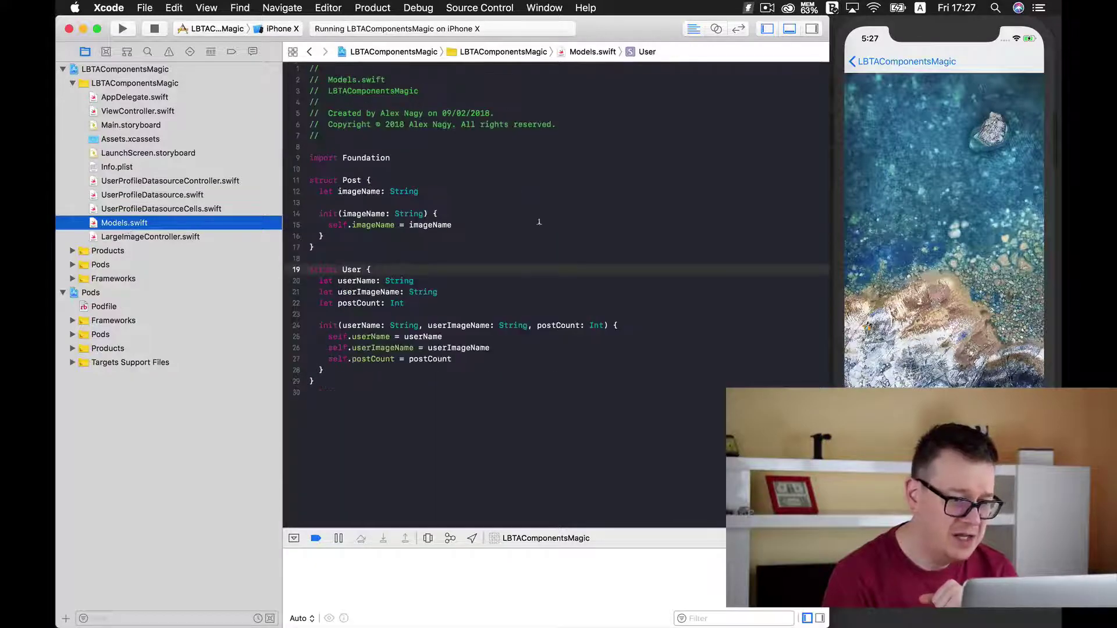
pyautogui.moveTo(318, 190); pyautogui.dragTo(324, 229)
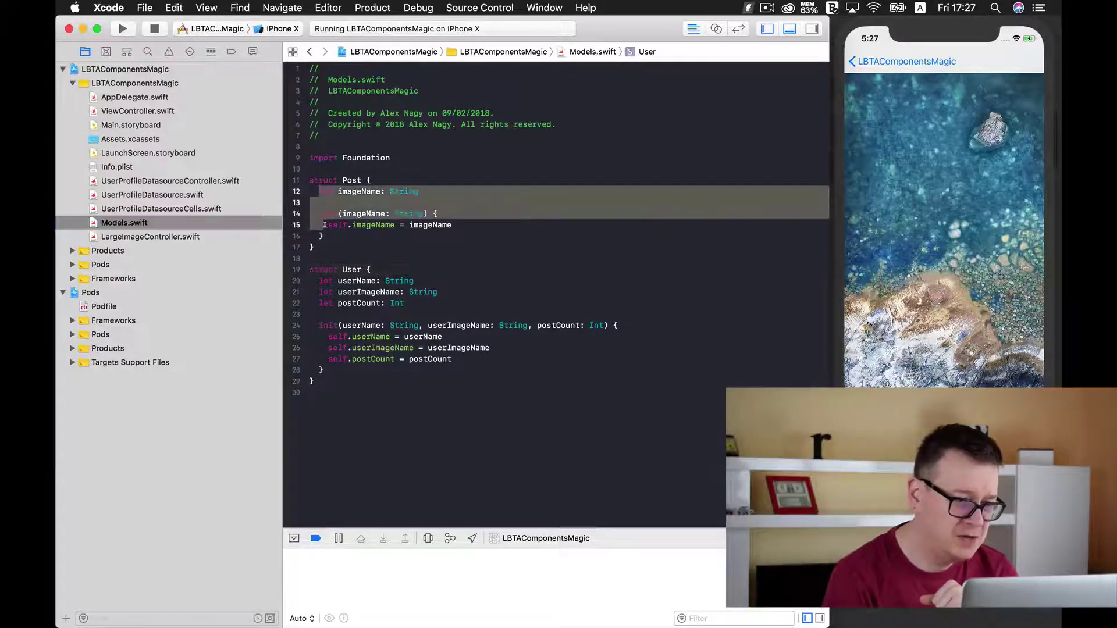
pyautogui.press('cmd+slash')
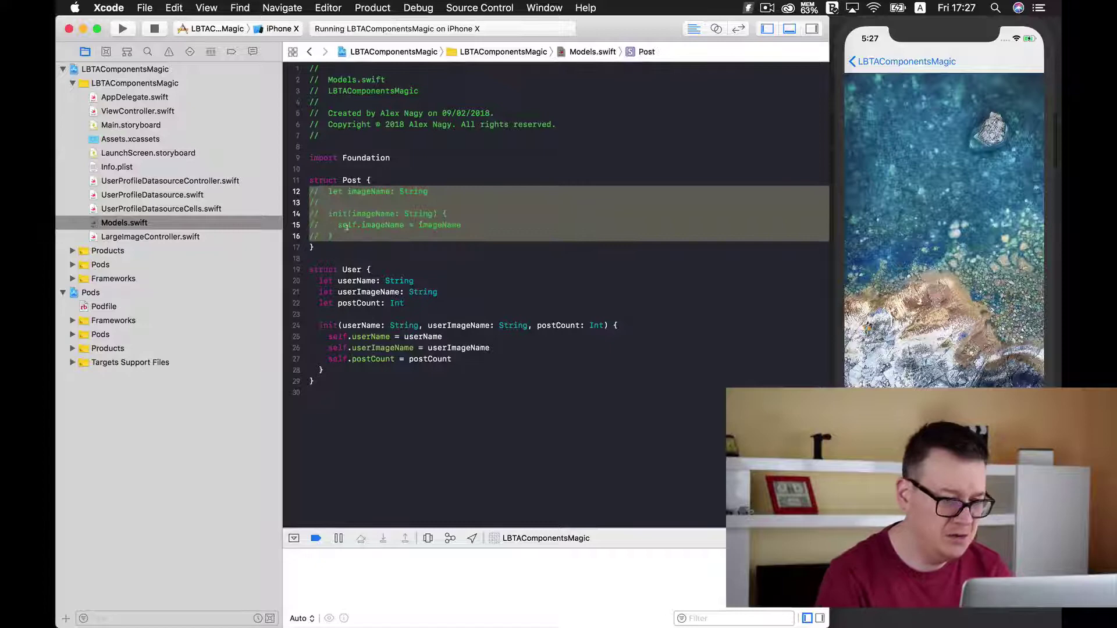
pyautogui.click(348, 236)
pyautogui.press('Return')
pyautogui.press('Return')
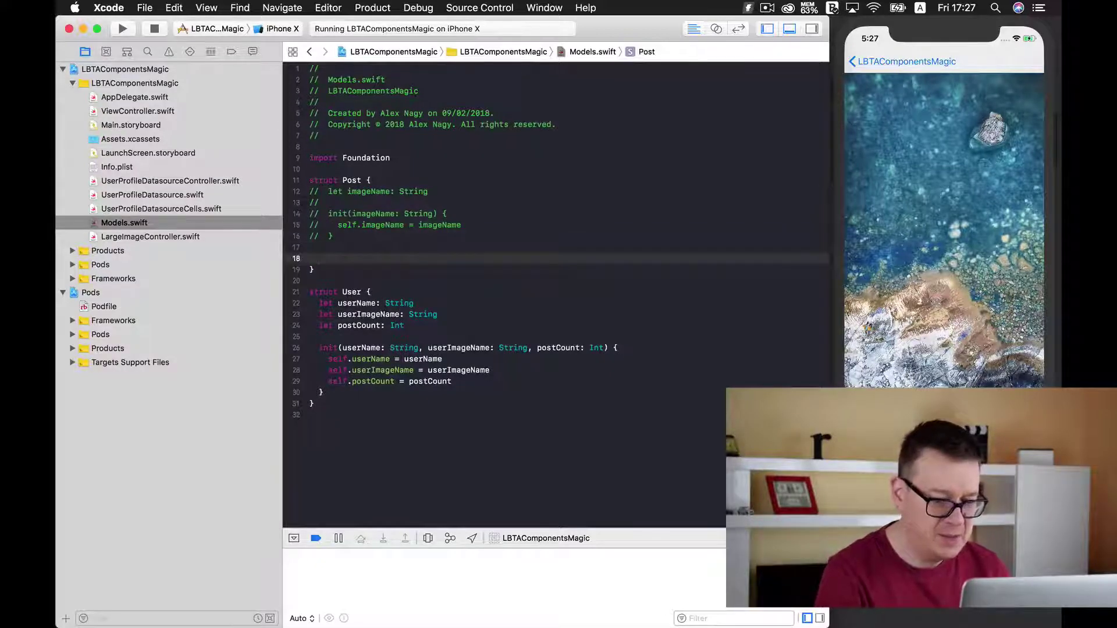
pyautogui.write('let image')
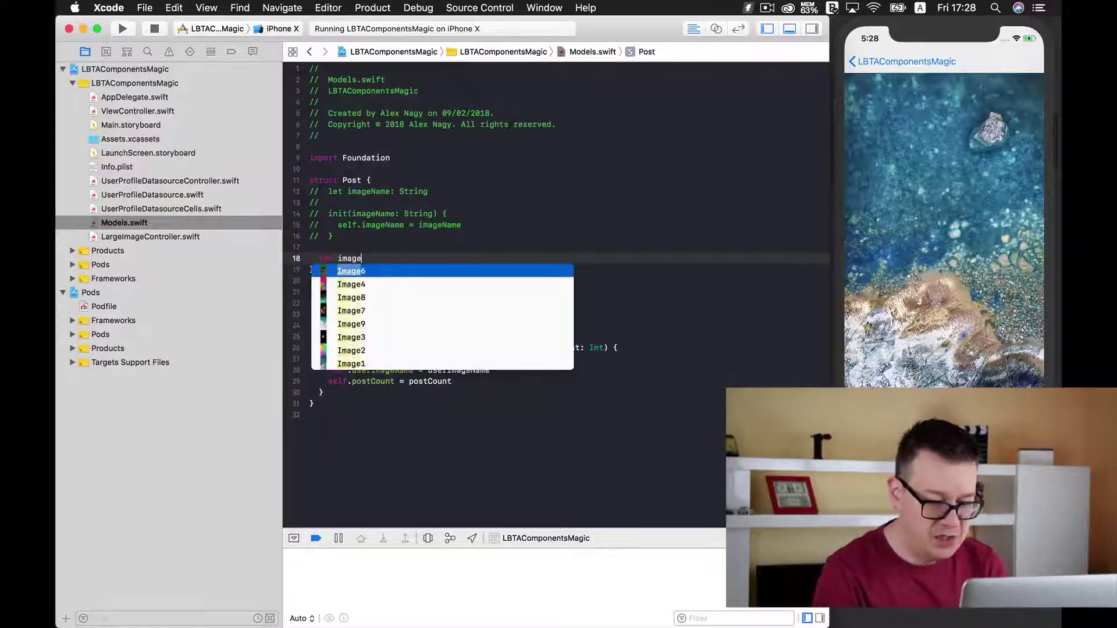
pyautogui.write('Url: ')
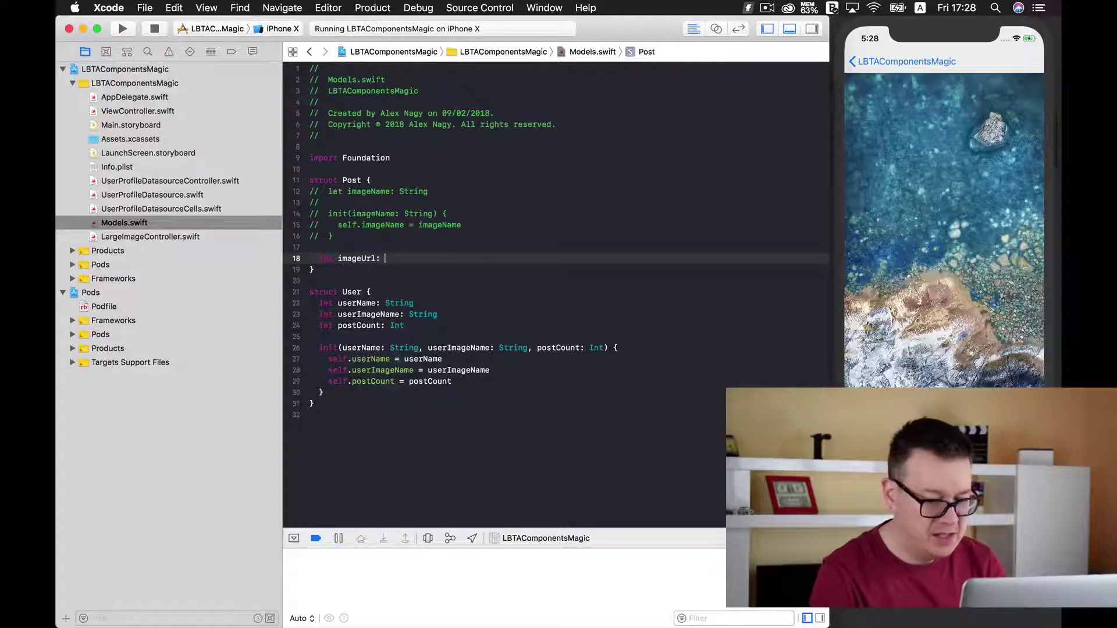
pyautogui.write('D')
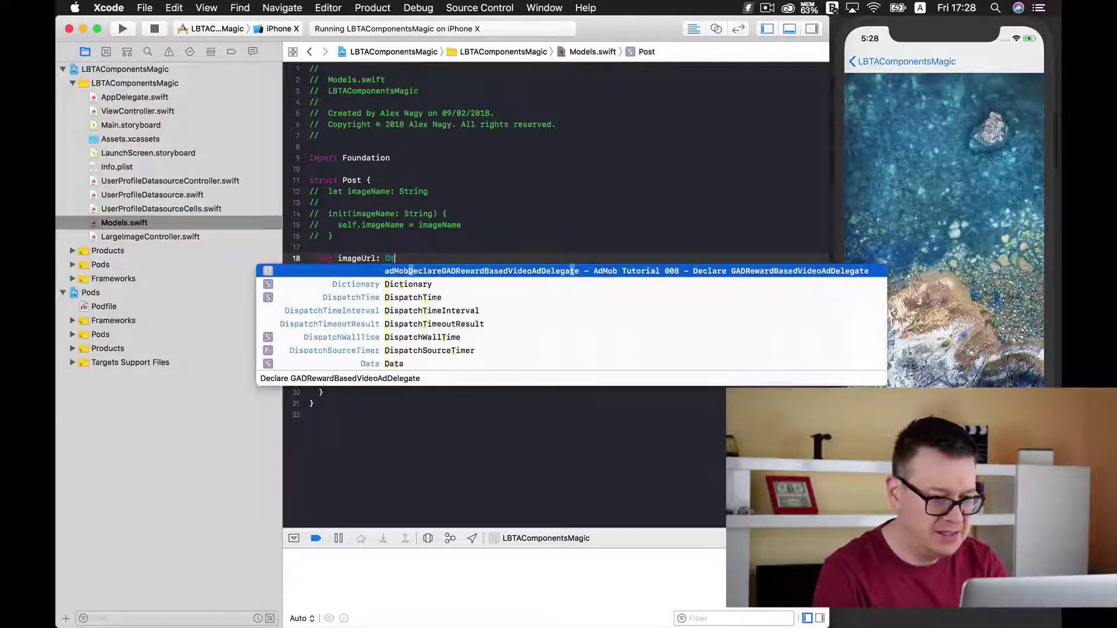
# Add `let imageUrl: String` and init(imageUrl:) to Post, then build the project.
pyautogui.press('BackSpace')
pyautogui.write('Str')
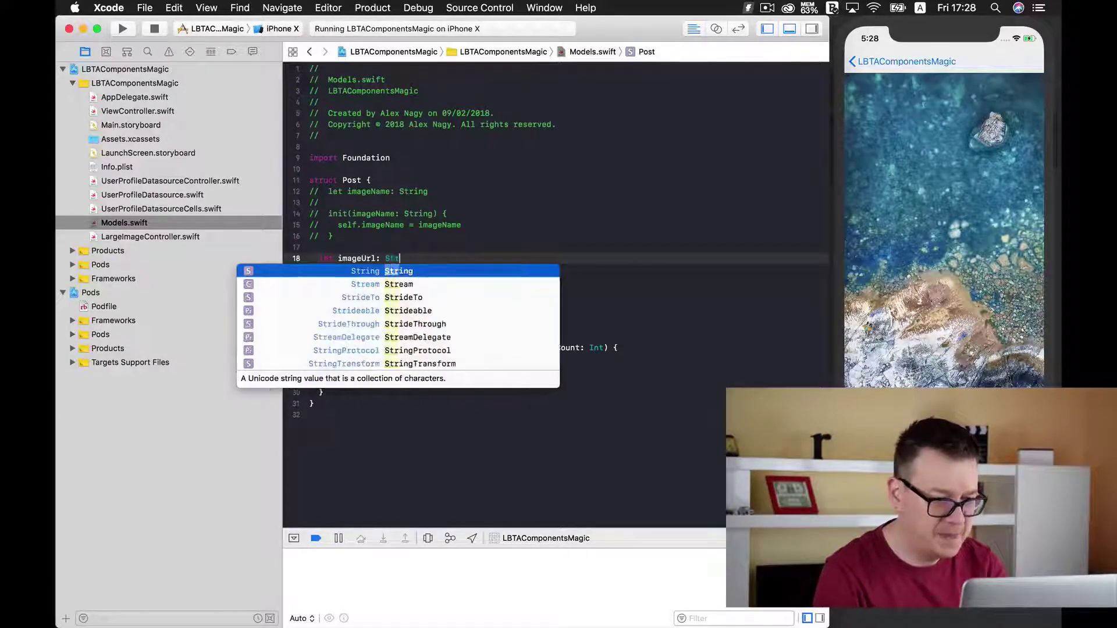
pyautogui.press('Return')
pyautogui.press('Return')
pyautogui.press('Return')
pyautogui.write('init')
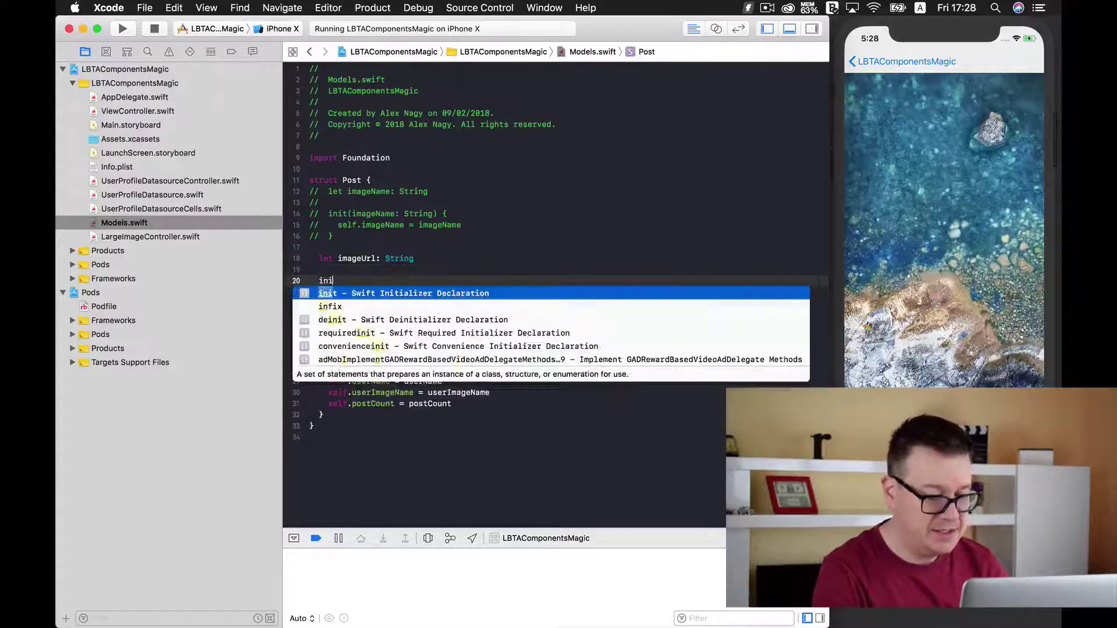
pyautogui.press('Return')
pyautogui.write('image')
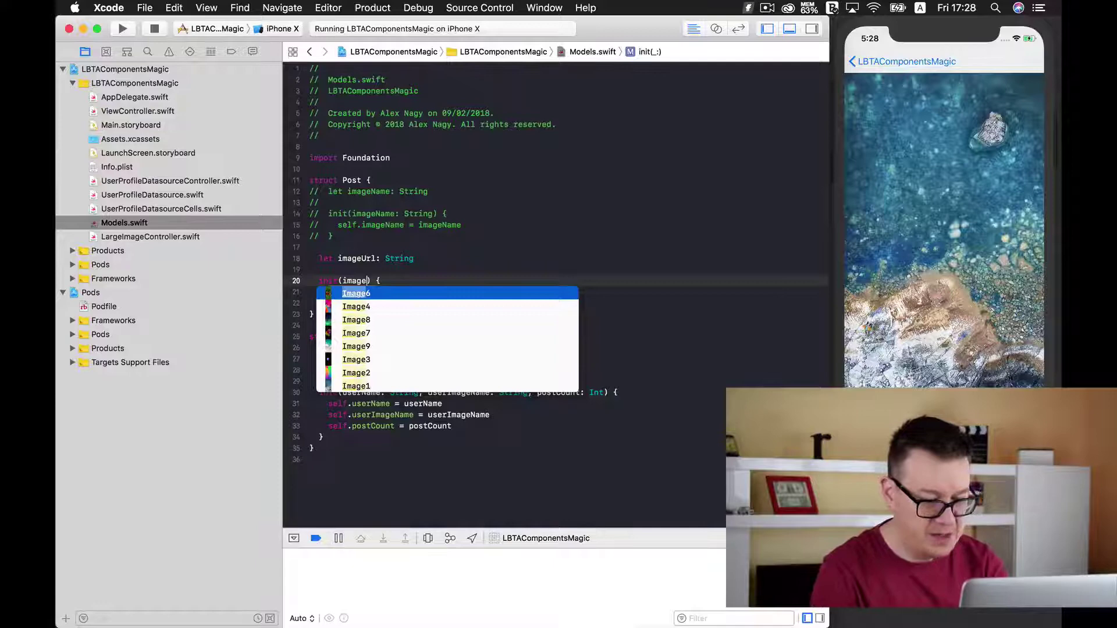
pyautogui.write('Url: S')
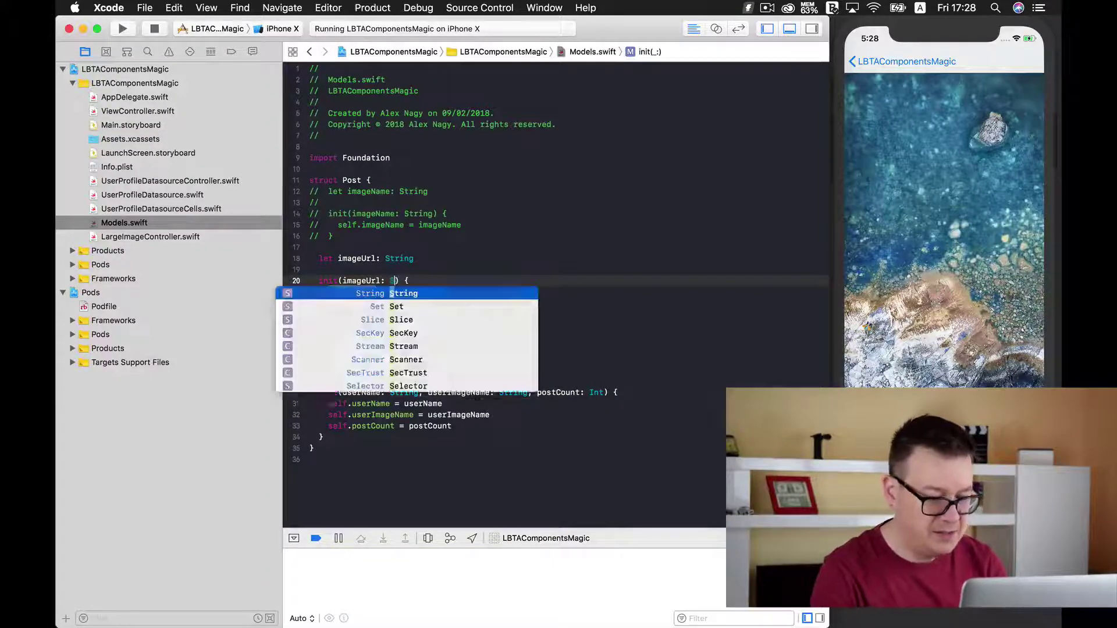
pyautogui.write('tr')
pyautogui.press('Return')
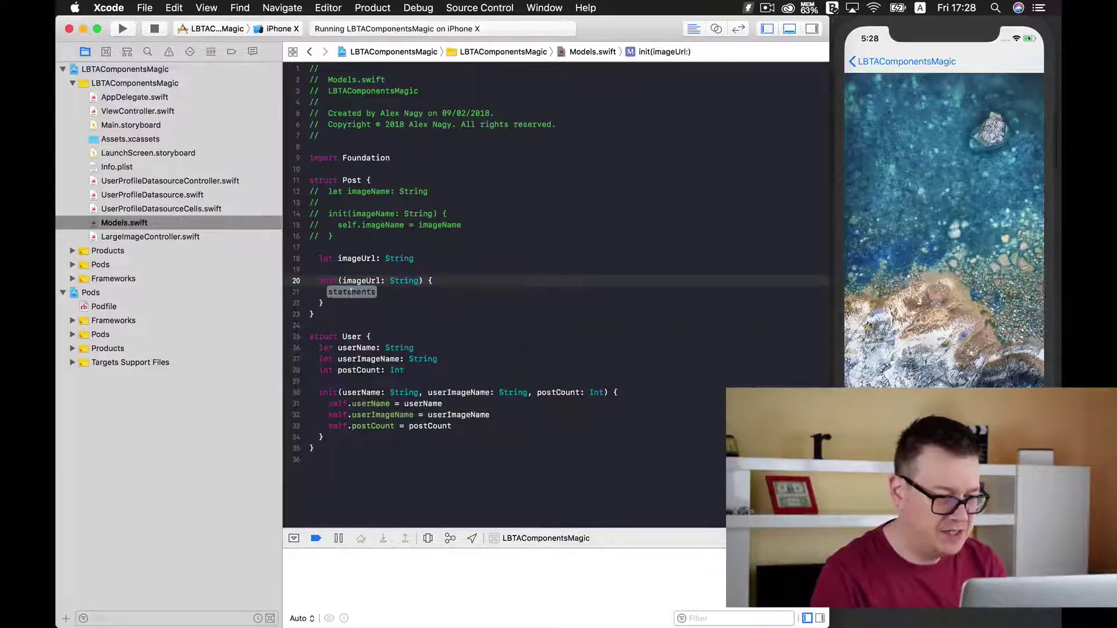
pyautogui.write('self')
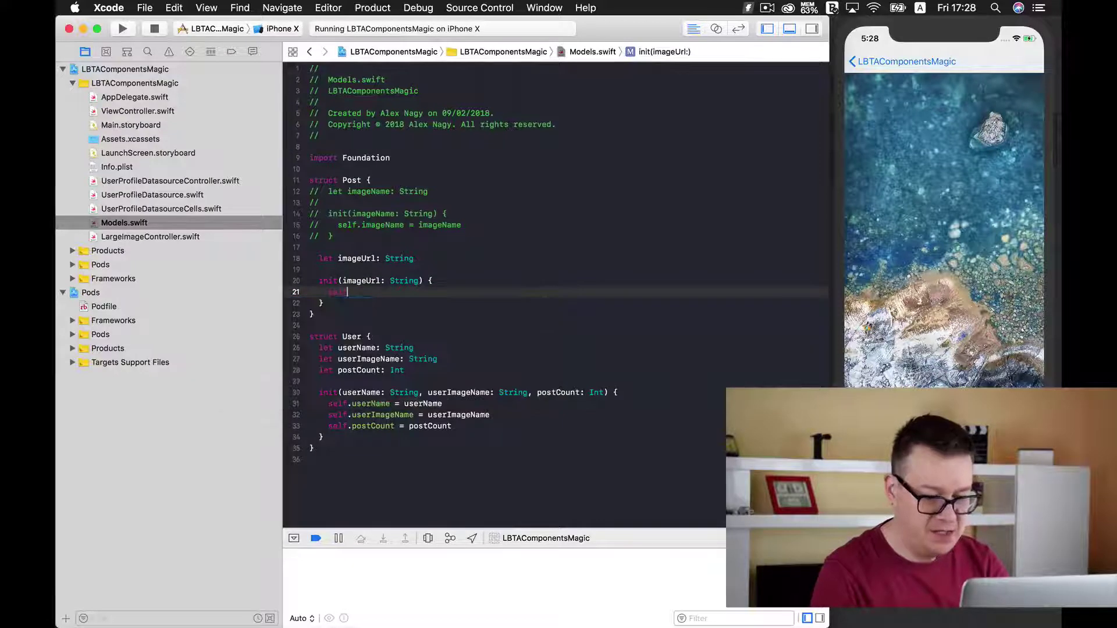
pyautogui.write('.imageUrl')
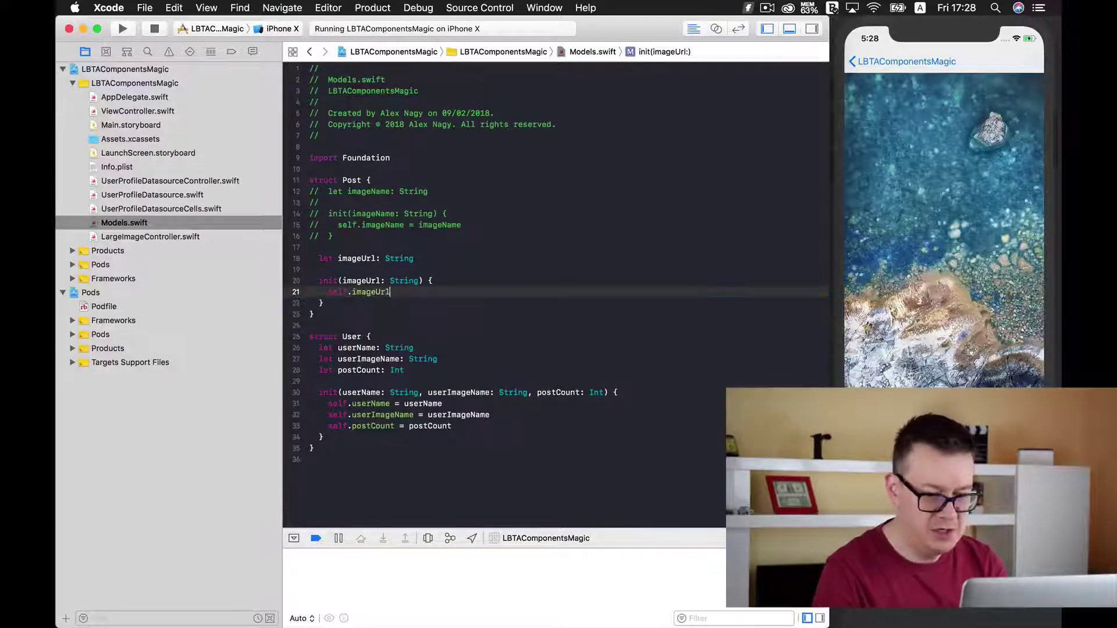
pyautogui.write(' = u')
pyautogui.press('Escape')
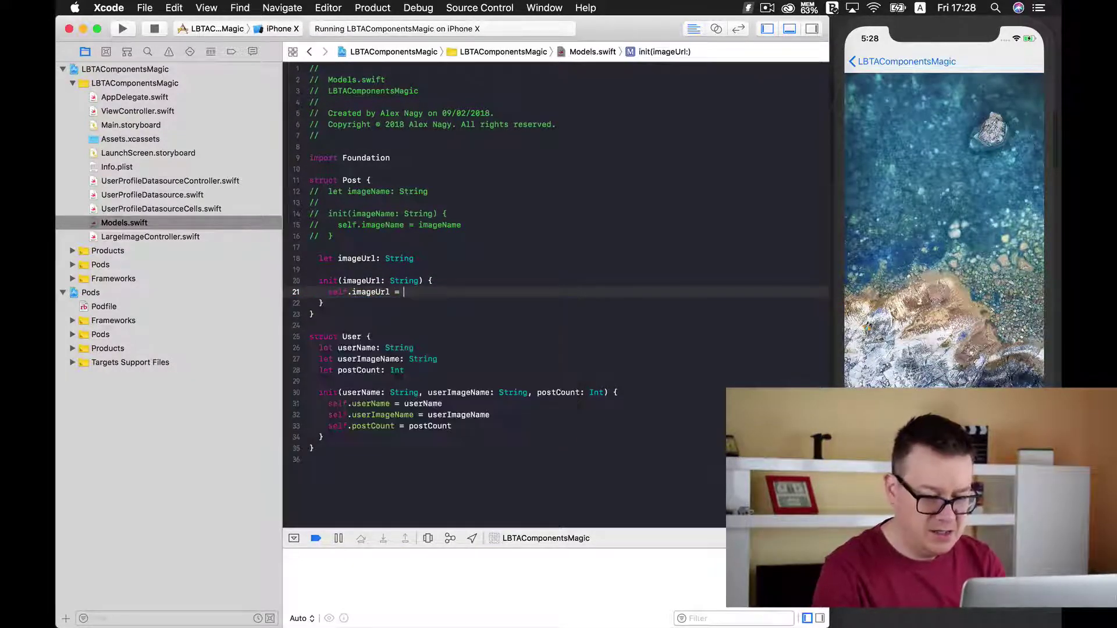
pyautogui.write('ima')
pyautogui.press('Return')
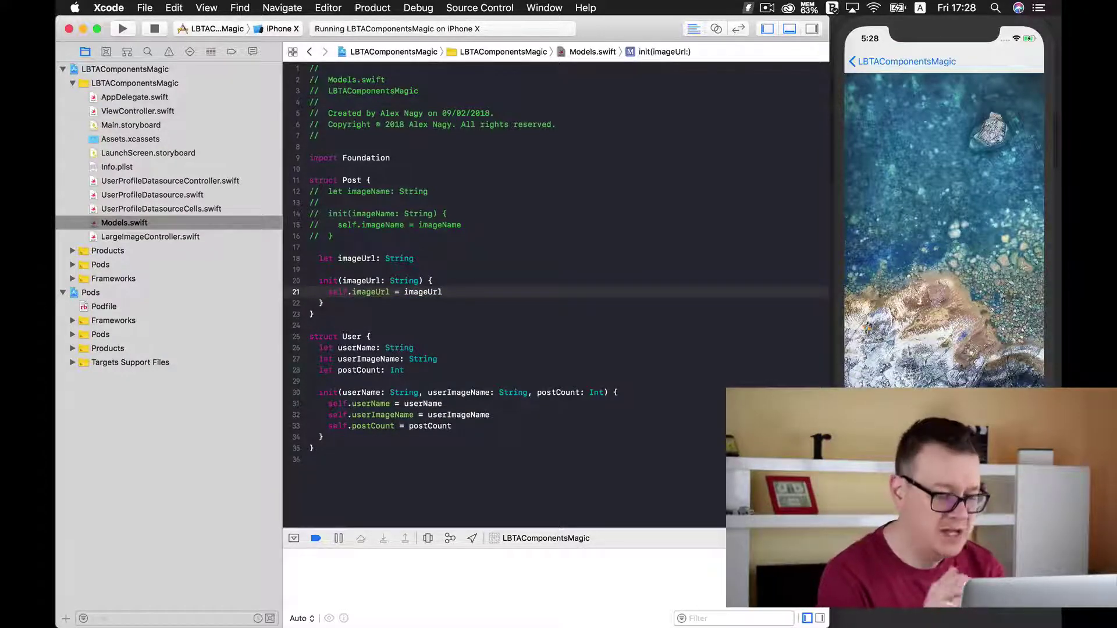
pyautogui.press('super+b')
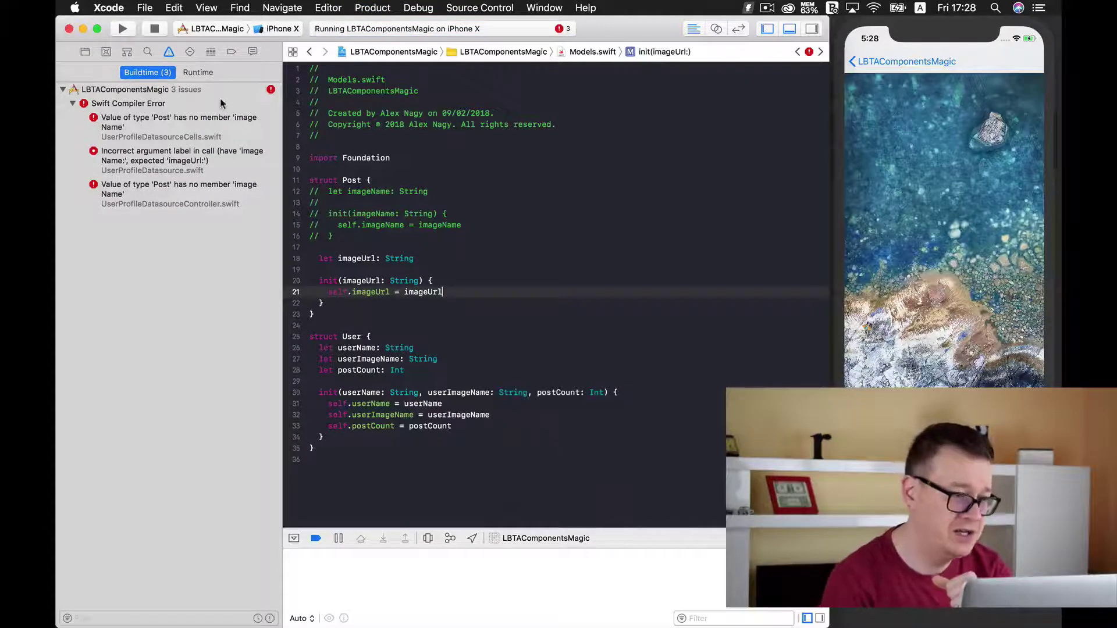
# Jump to the label error and add `let urls = [""]` above the for loop.
pyautogui.click(171, 139)
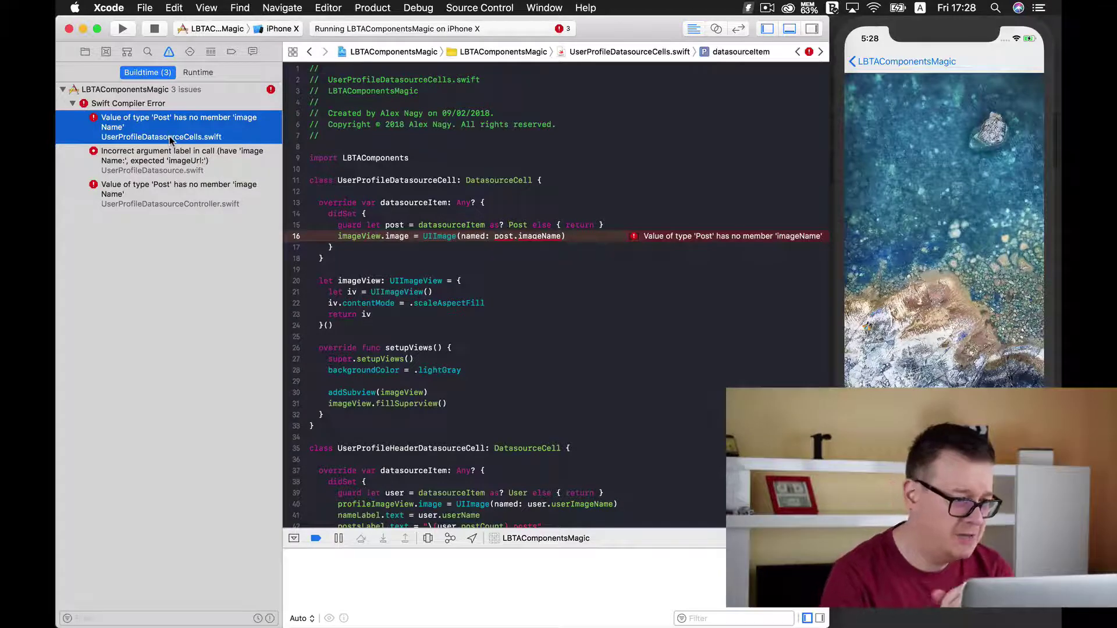
pyautogui.click(159, 161)
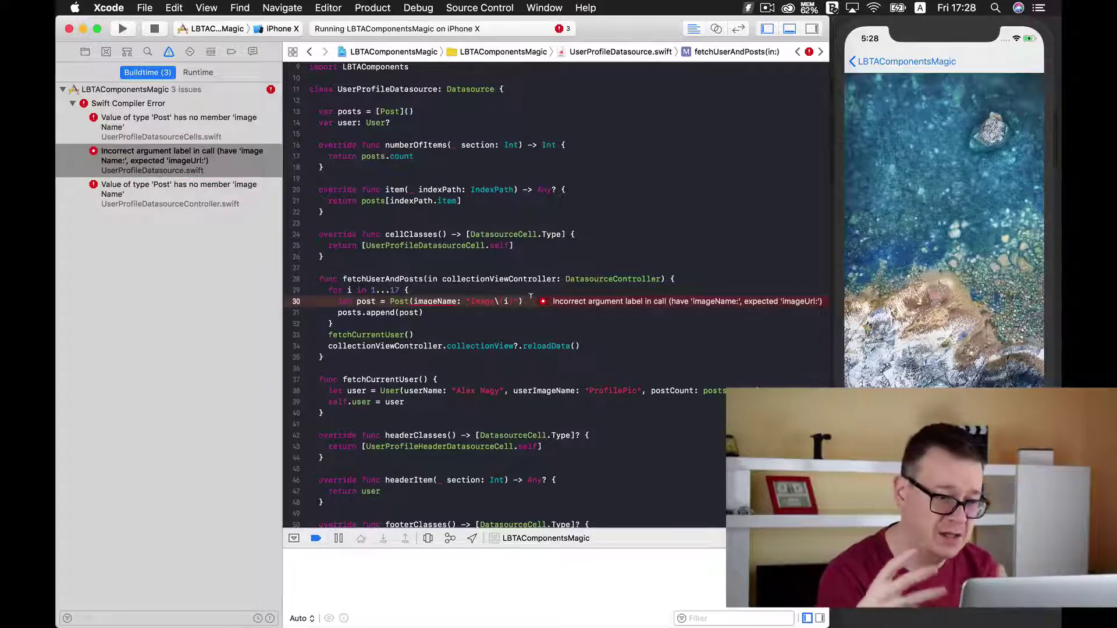
pyautogui.click(700, 277)
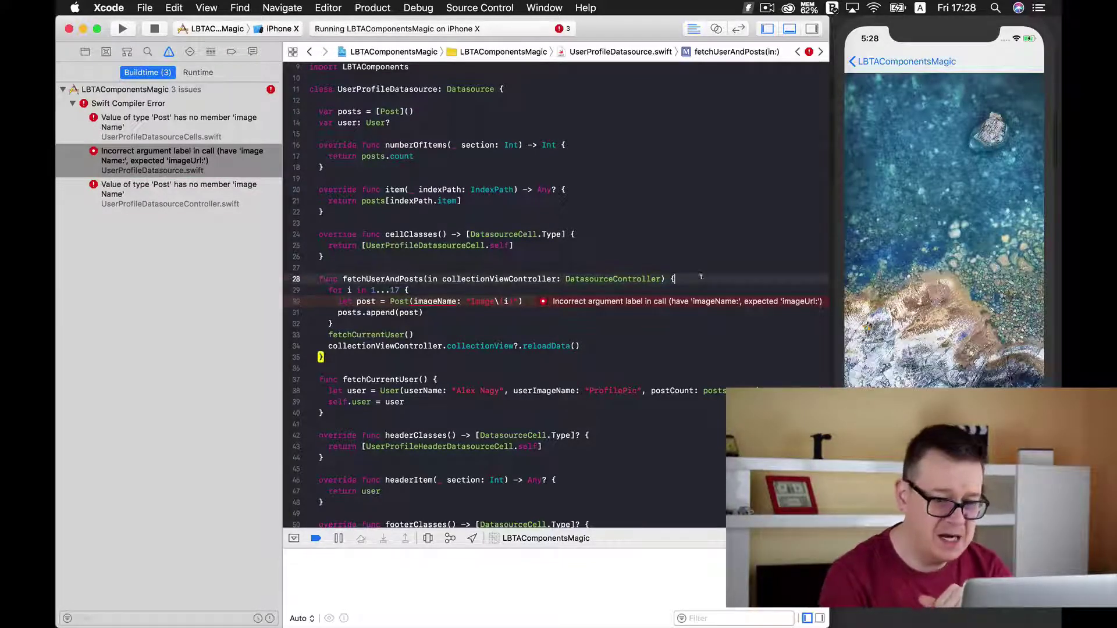
pyautogui.press('Return')
pyautogui.press('Return')
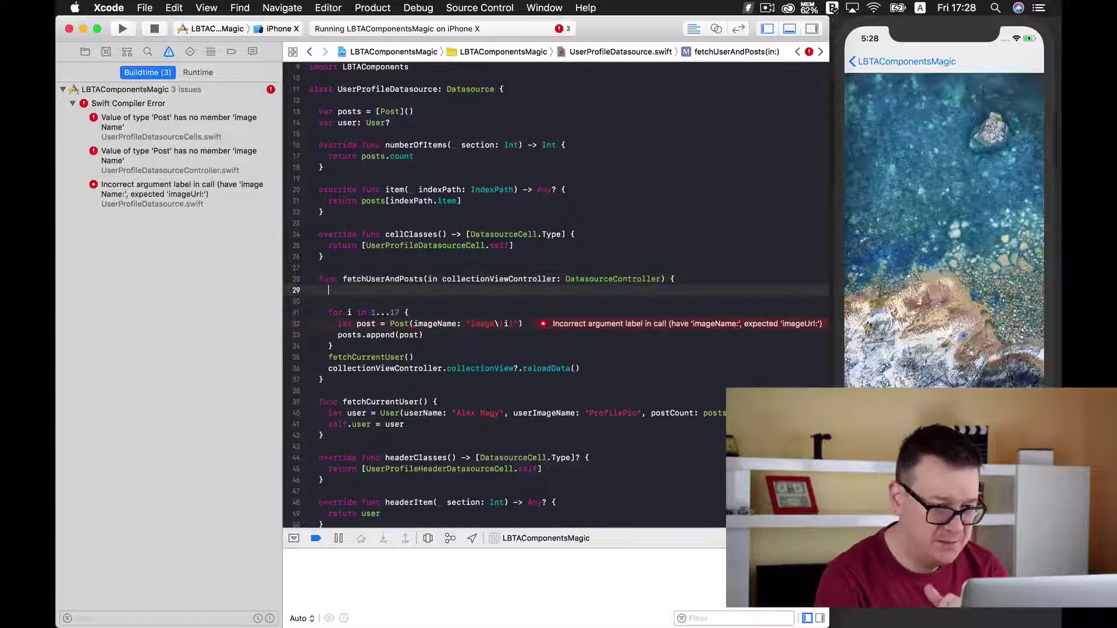
pyautogui.press('Return')
pyautogui.press('Up')
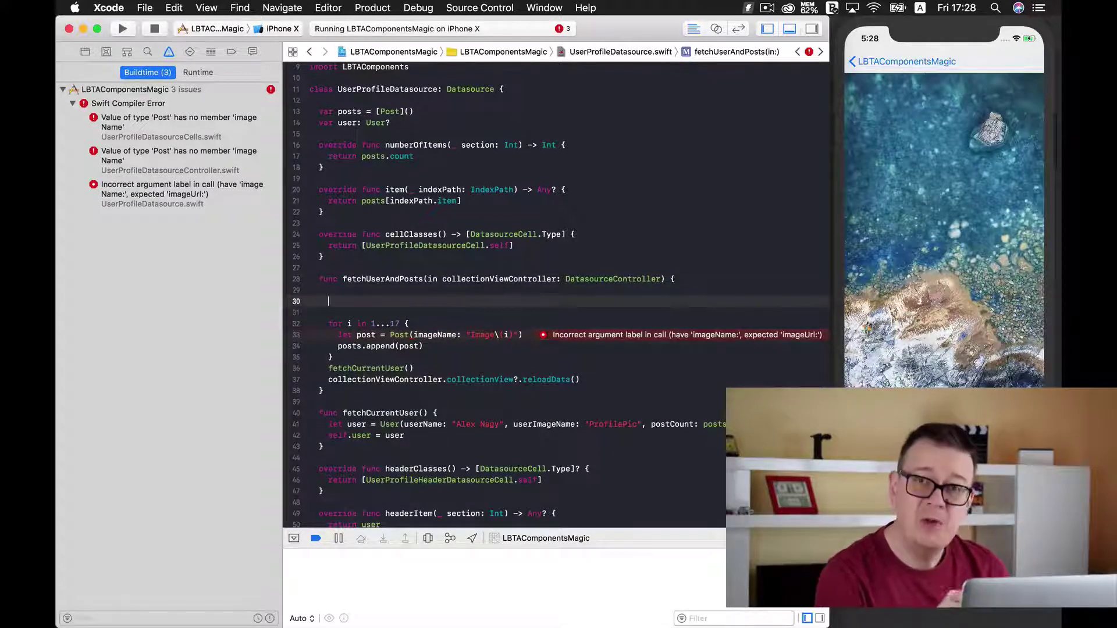
pyautogui.write('let')
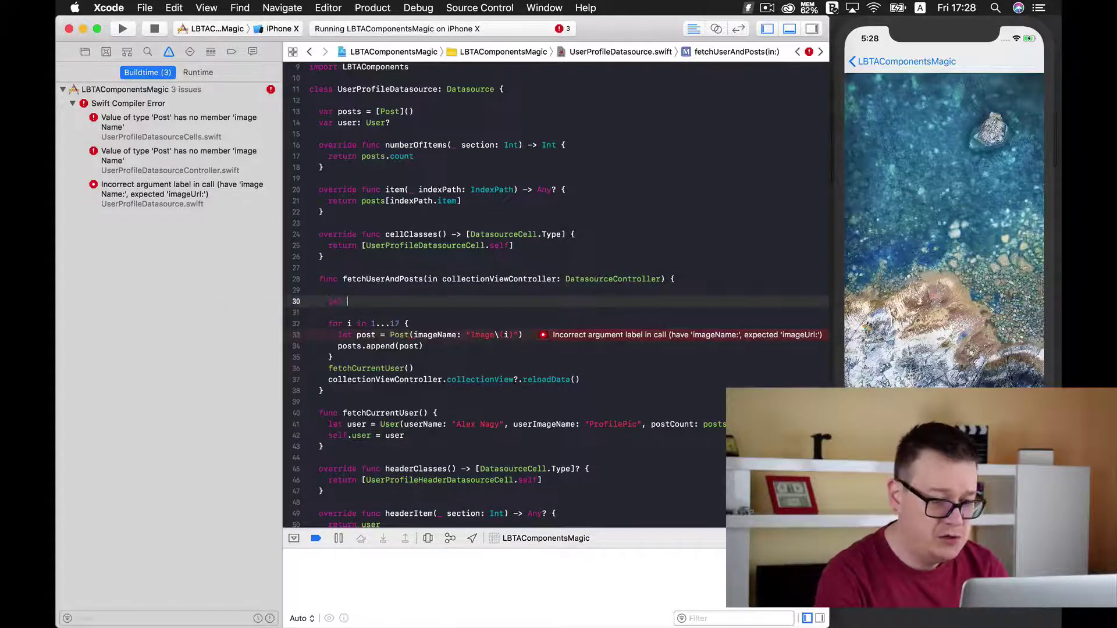
pyautogui.write('rs')
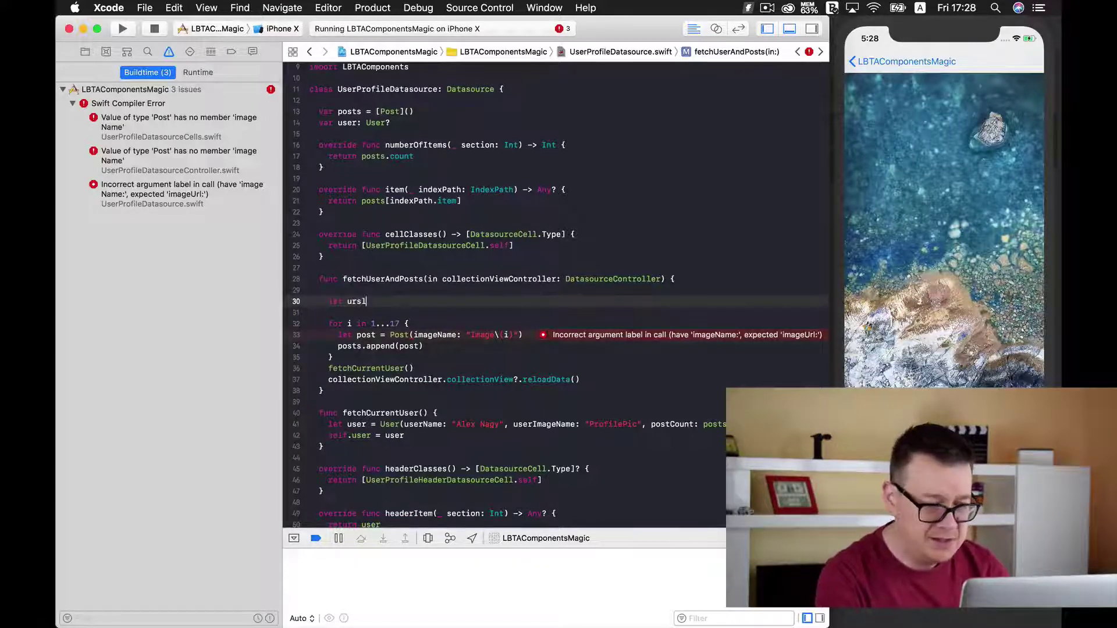
pyautogui.write(' []')
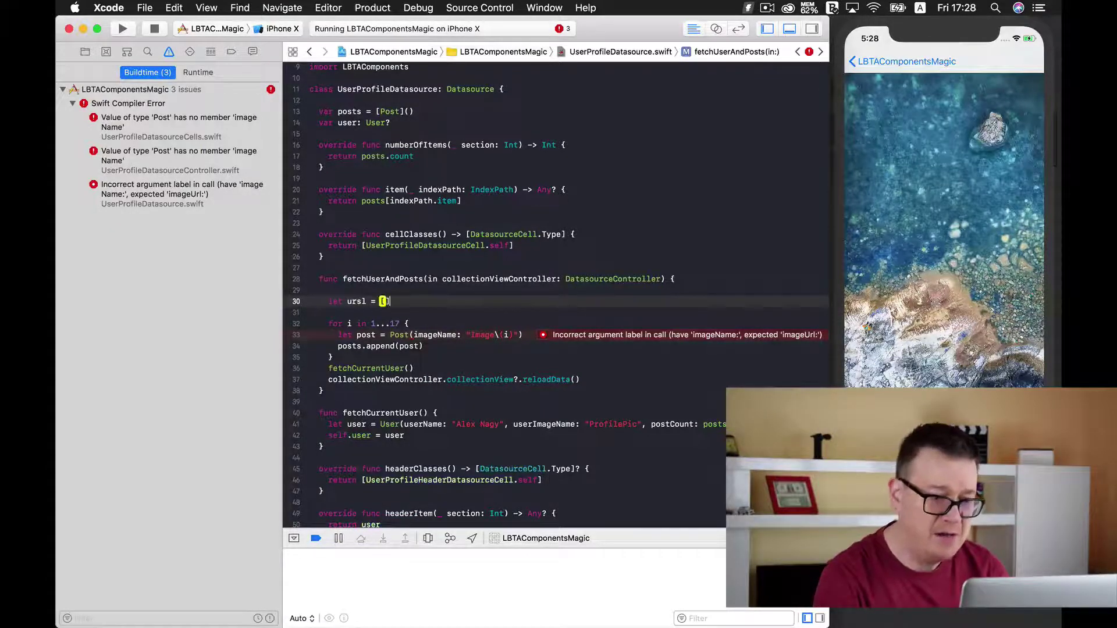
pyautogui.write('"')
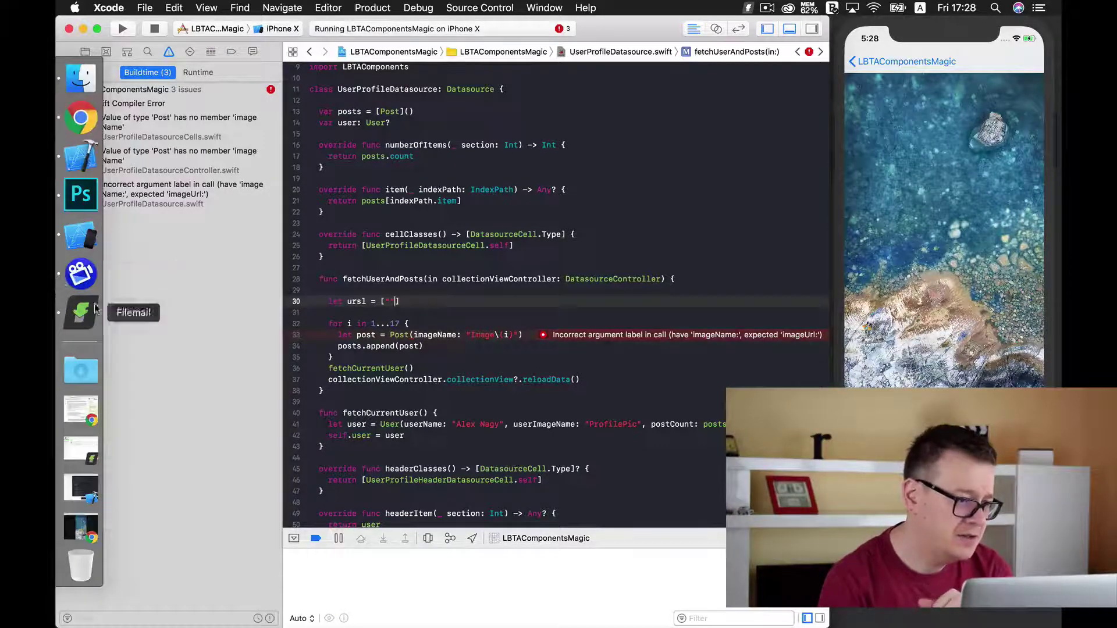
pyautogui.moveTo(57, 326)
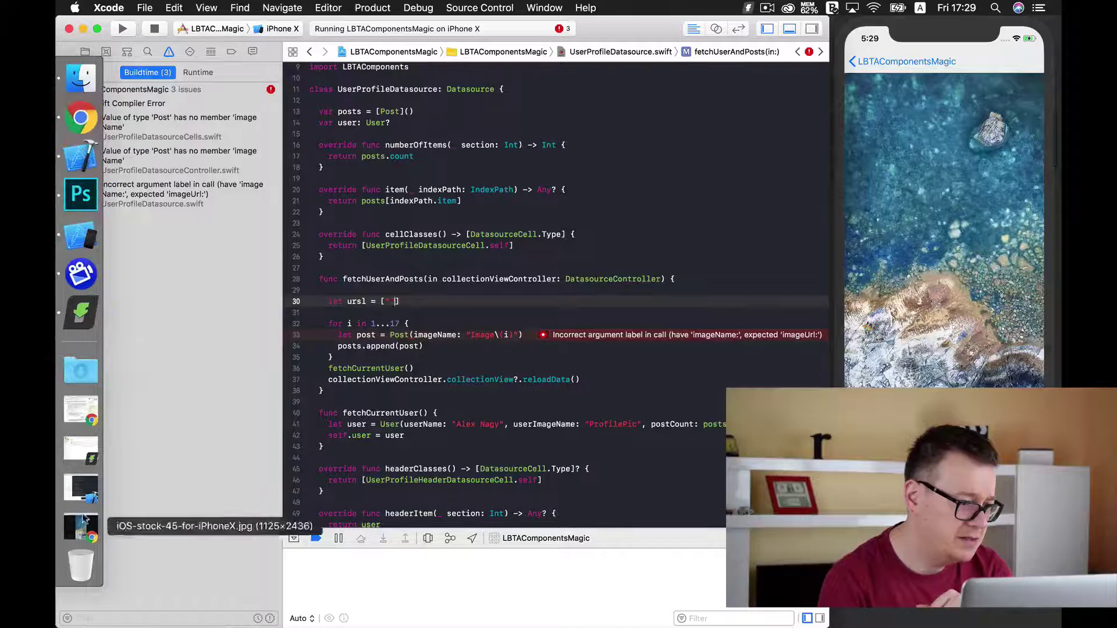
# Select the wallpaper JPG address in Chrome's address bar for copying.
pyautogui.click(81, 528)
pyautogui.click(555, 53)
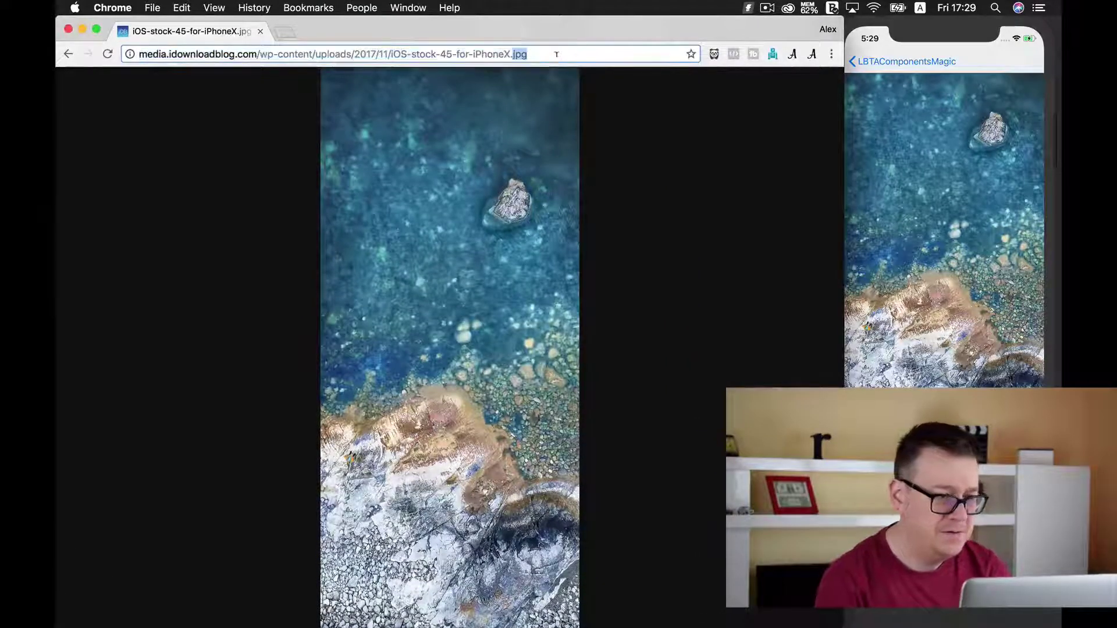
pyautogui.tripleClick(555, 53)
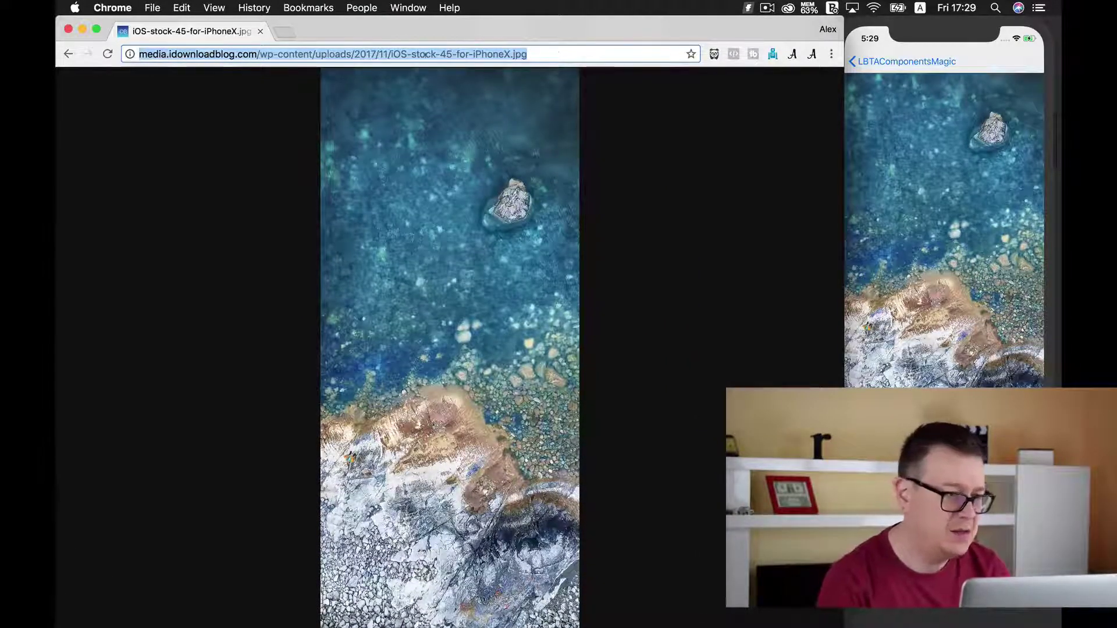
# Paste the wallpaper URL into the urls array and fix the variable's spelling.
pyautogui.click(82, 31)
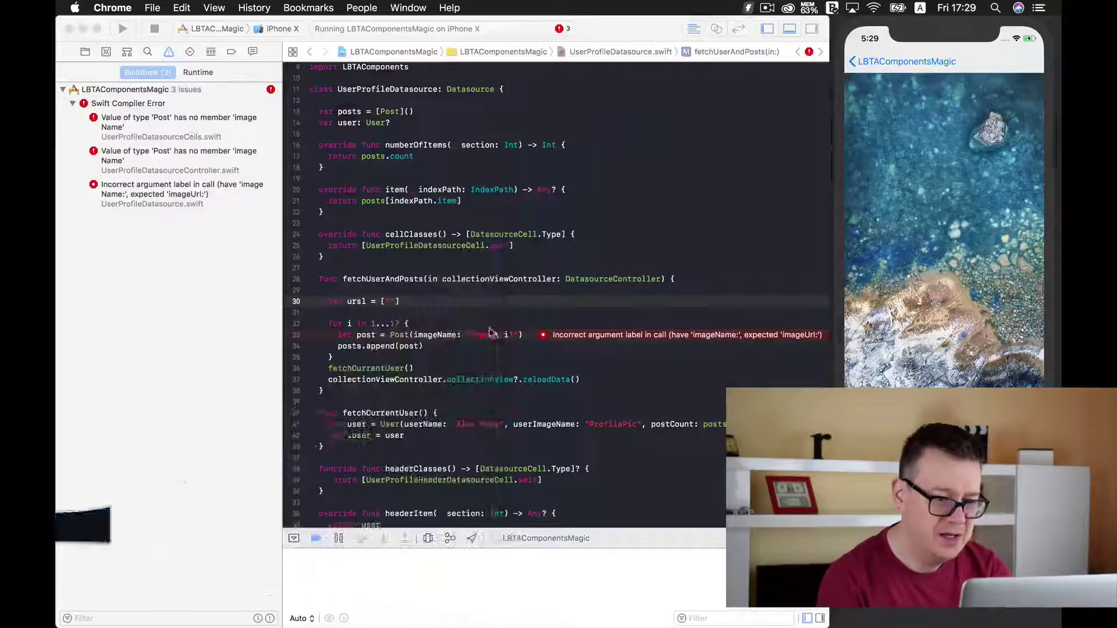
pyautogui.click(391, 303)
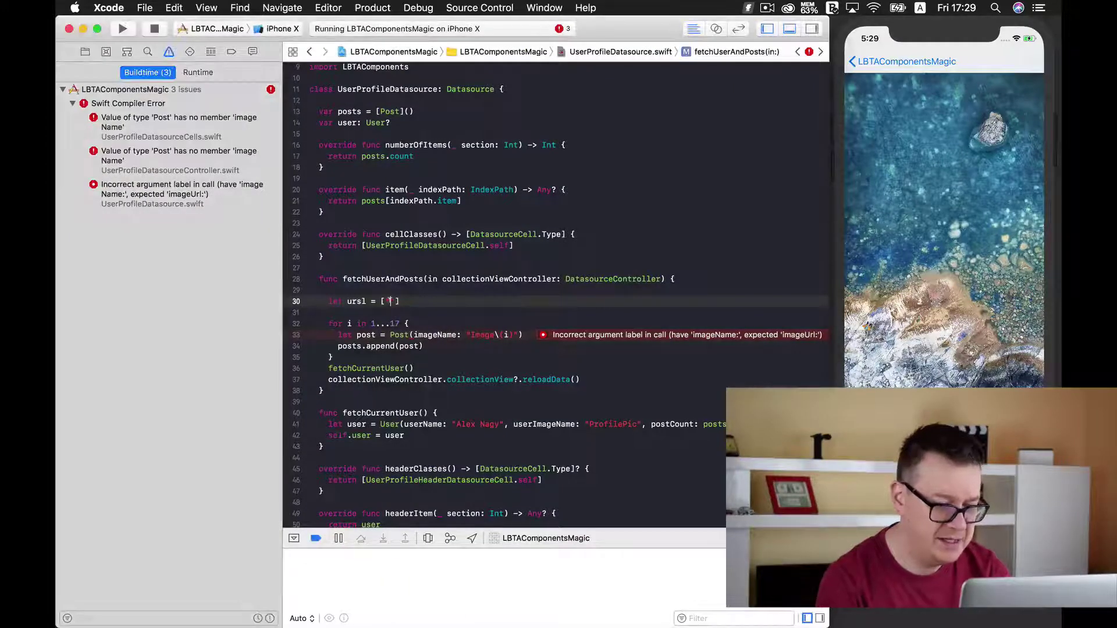
pyautogui.press('super+v')
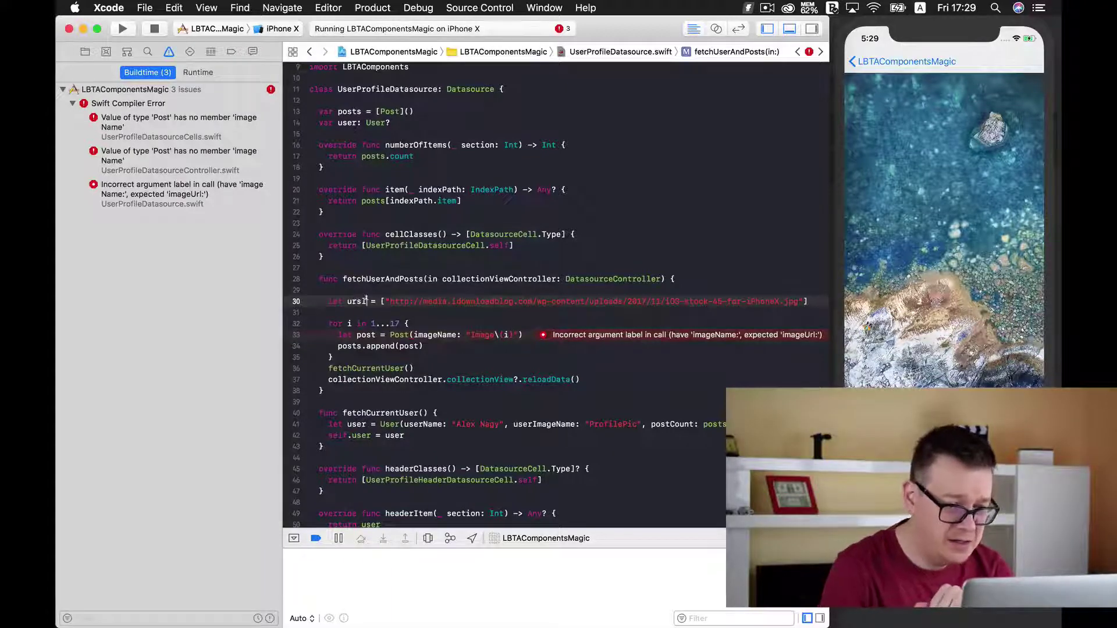
pyautogui.press('BackSpace')
pyautogui.write('s')
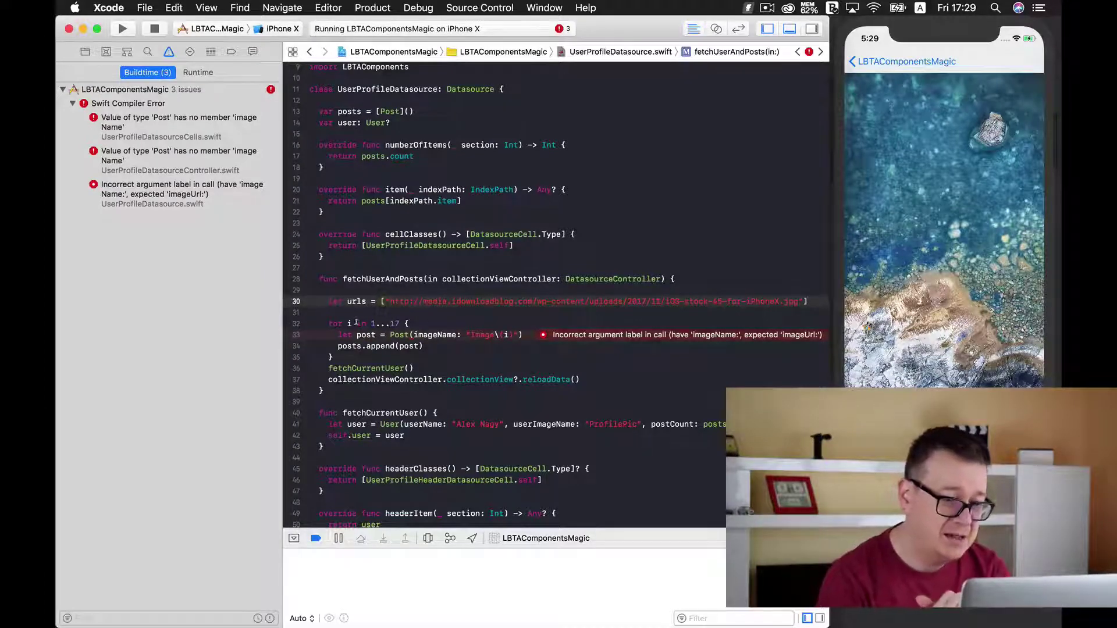
# Comment out the old post-building loop and start a for-in loop over urls.
pyautogui.moveTo(355, 323); pyautogui.dragTo(360, 349)
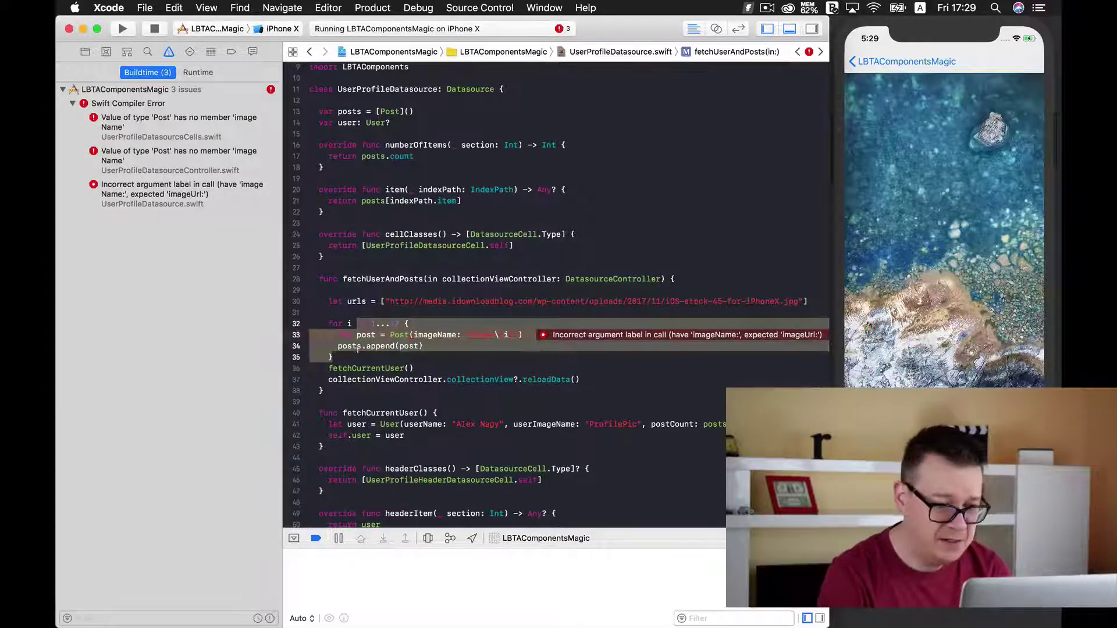
pyautogui.press('super+slash')
pyautogui.press('Right')
pyautogui.press('Return')
pyautogui.press('Return')
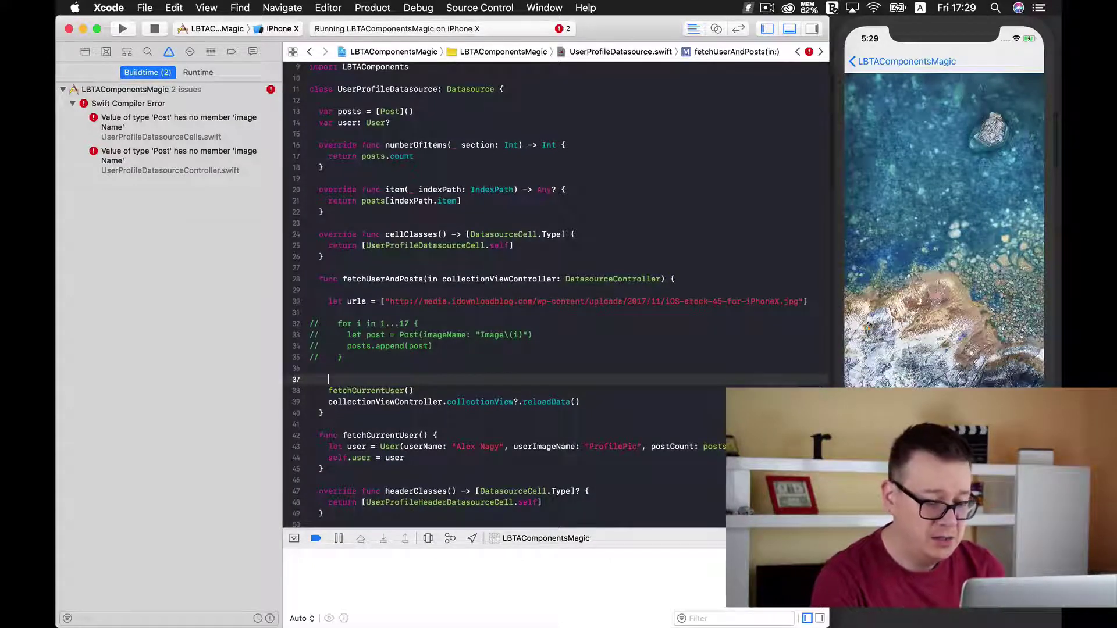
pyautogui.write('for')
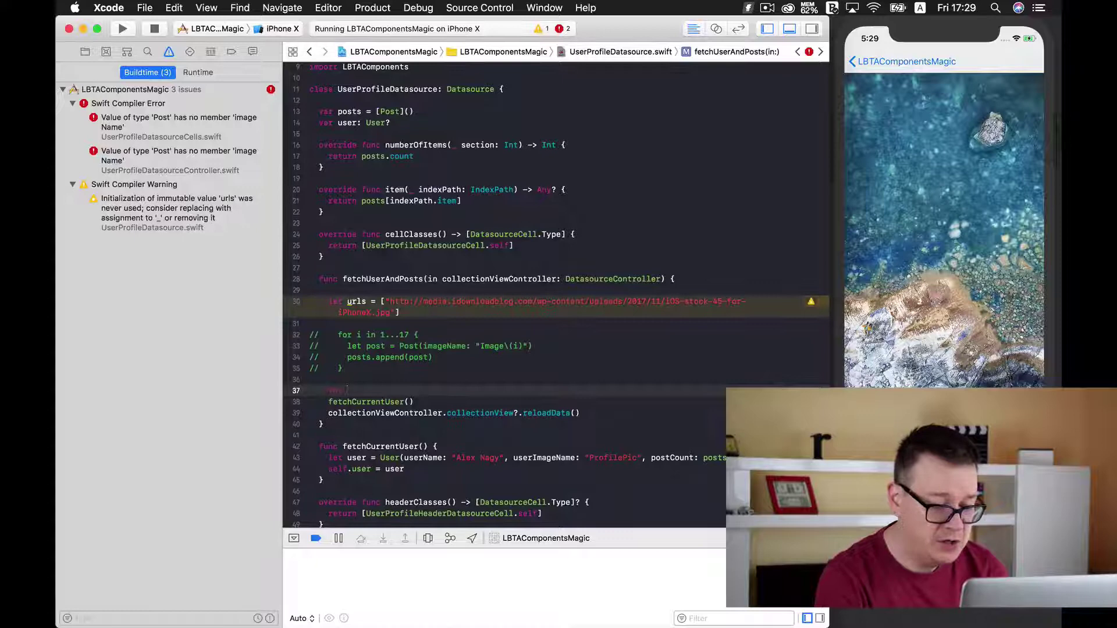
pyautogui.write(' url in ')
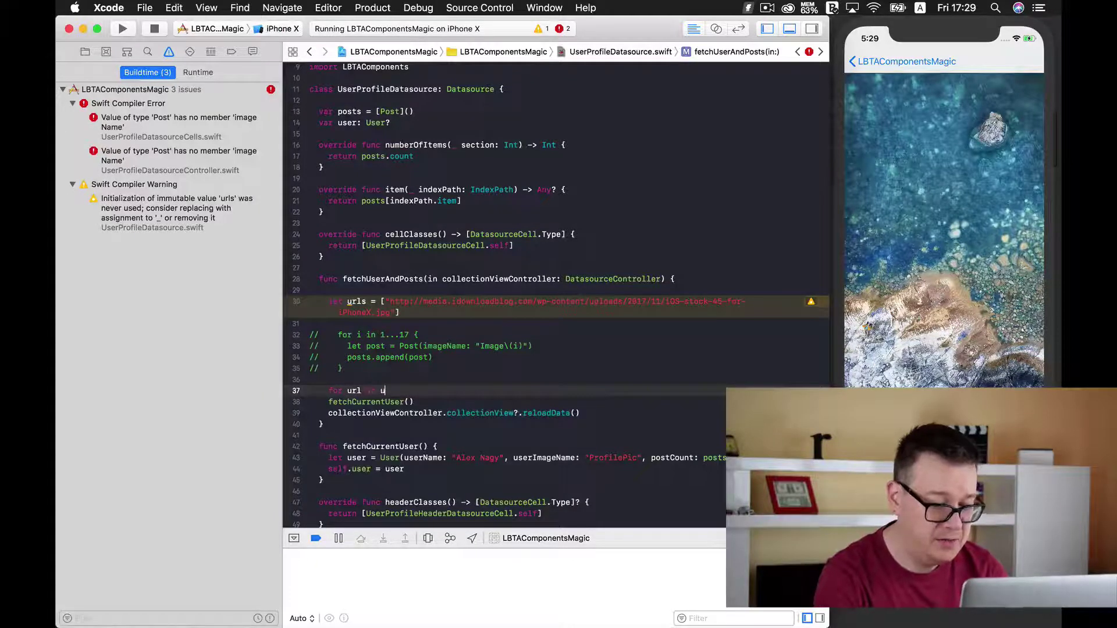
pyautogui.write('urls {')
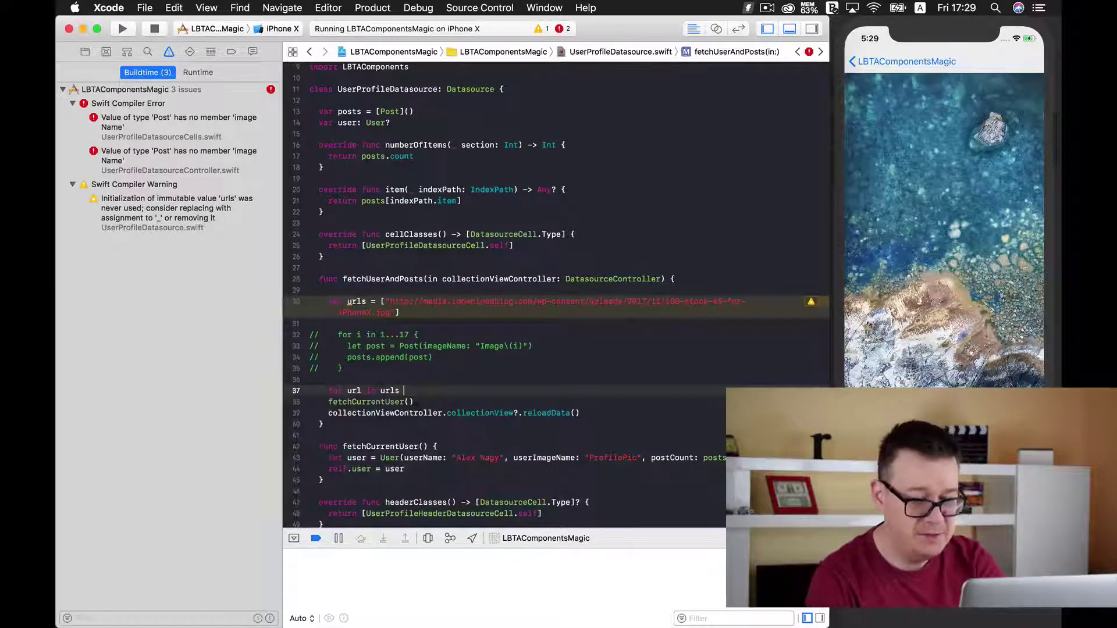
pyautogui.press('Return')
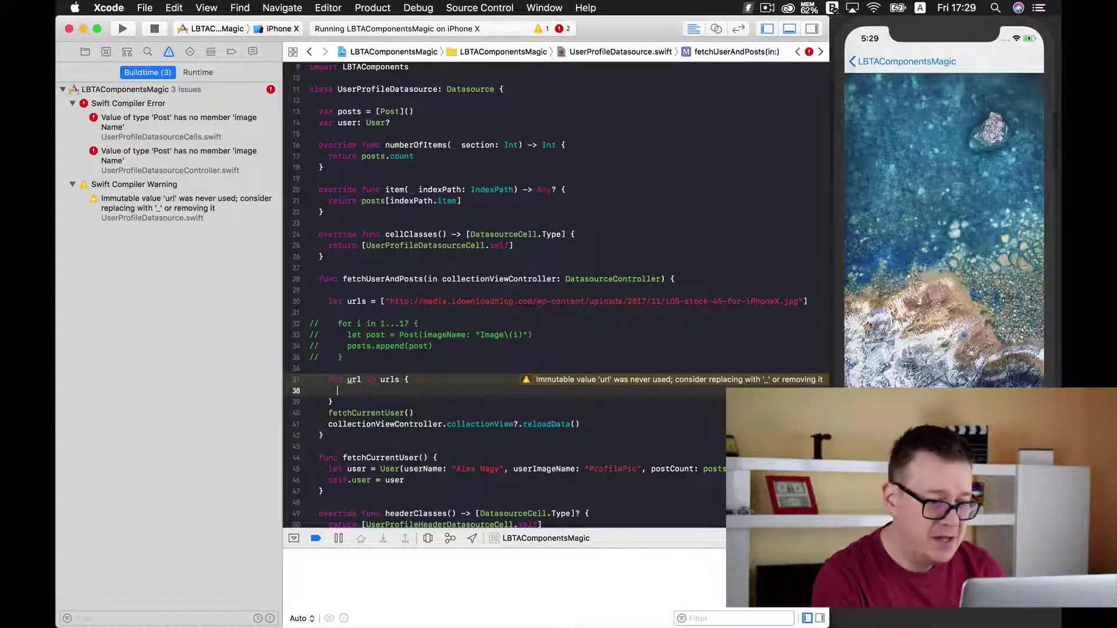
pyautogui.write('let')
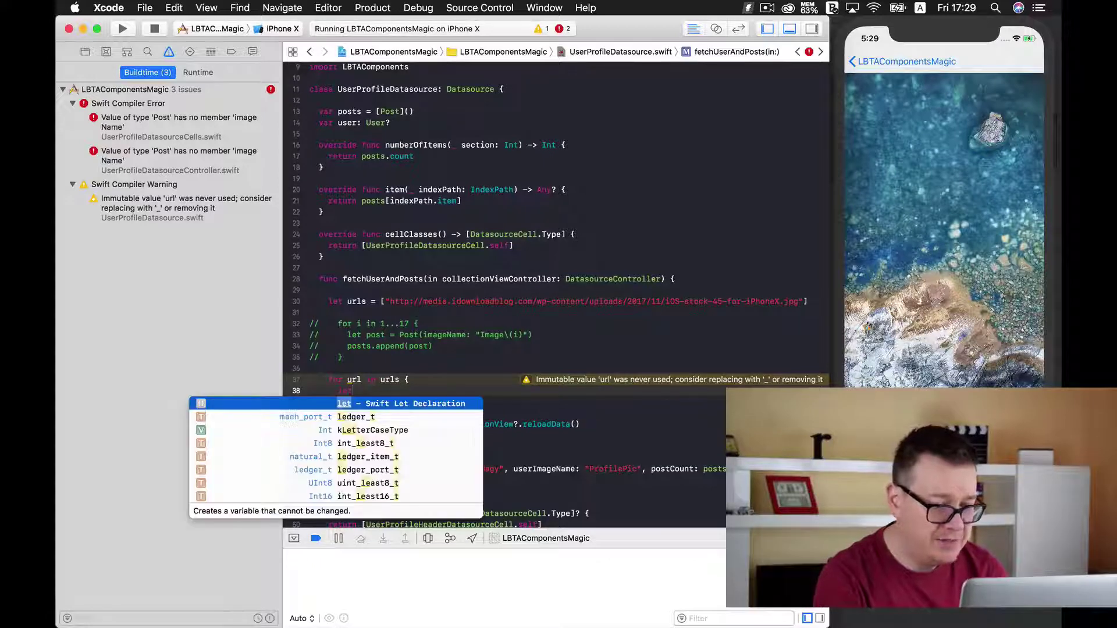
pyautogui.write(' post =')
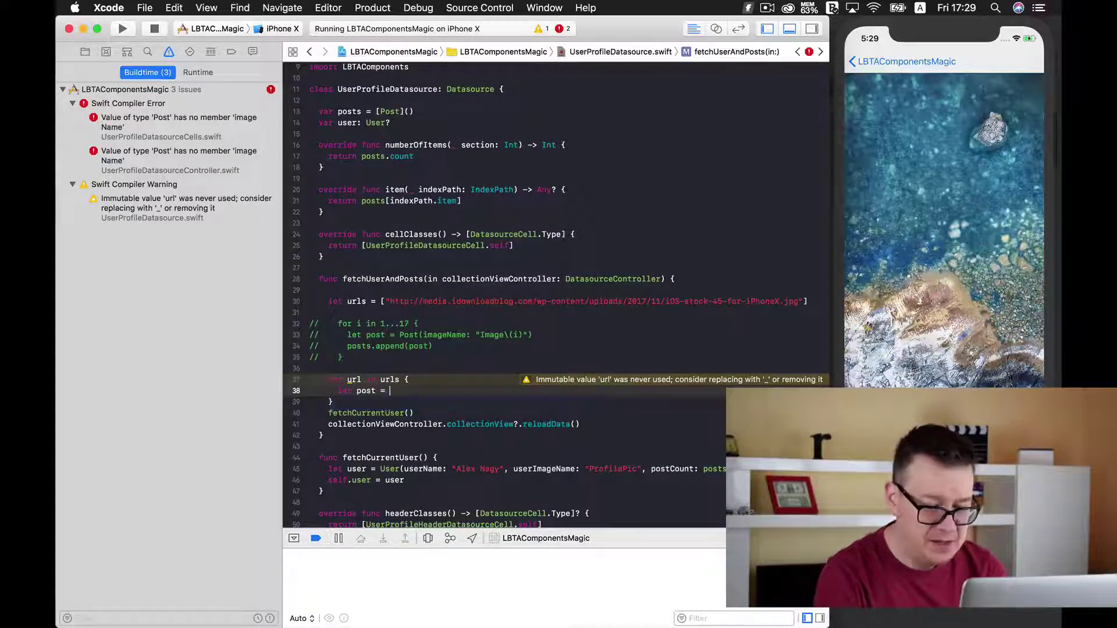
pyautogui.write('Post(')
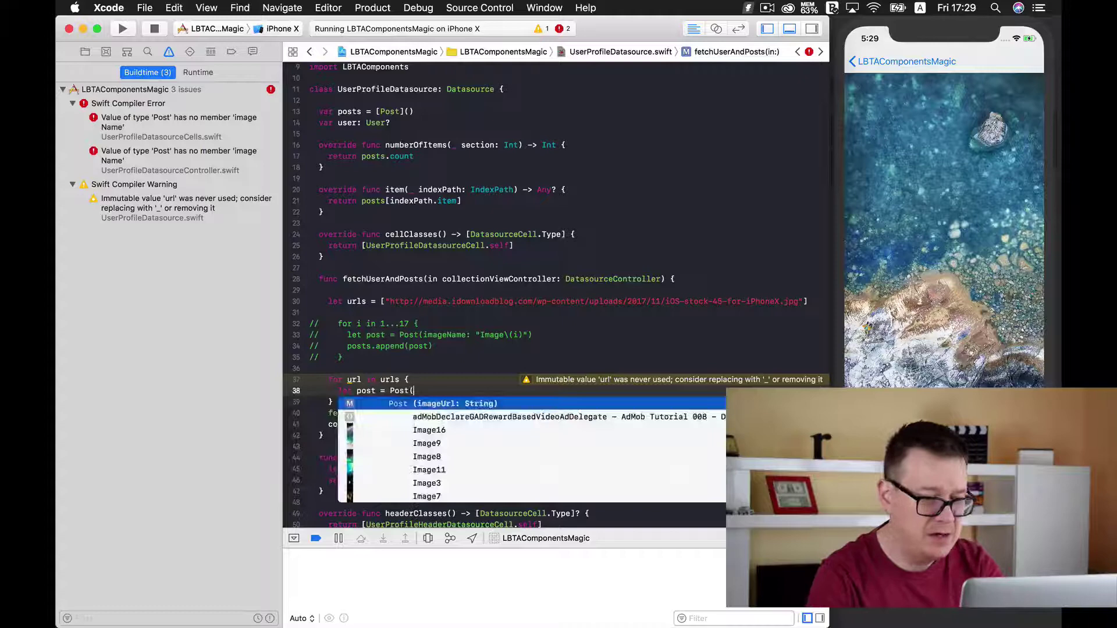
# Inside the loop, create Post(imageUrl: url) and call posts.append(post).
pyautogui.press('Return')
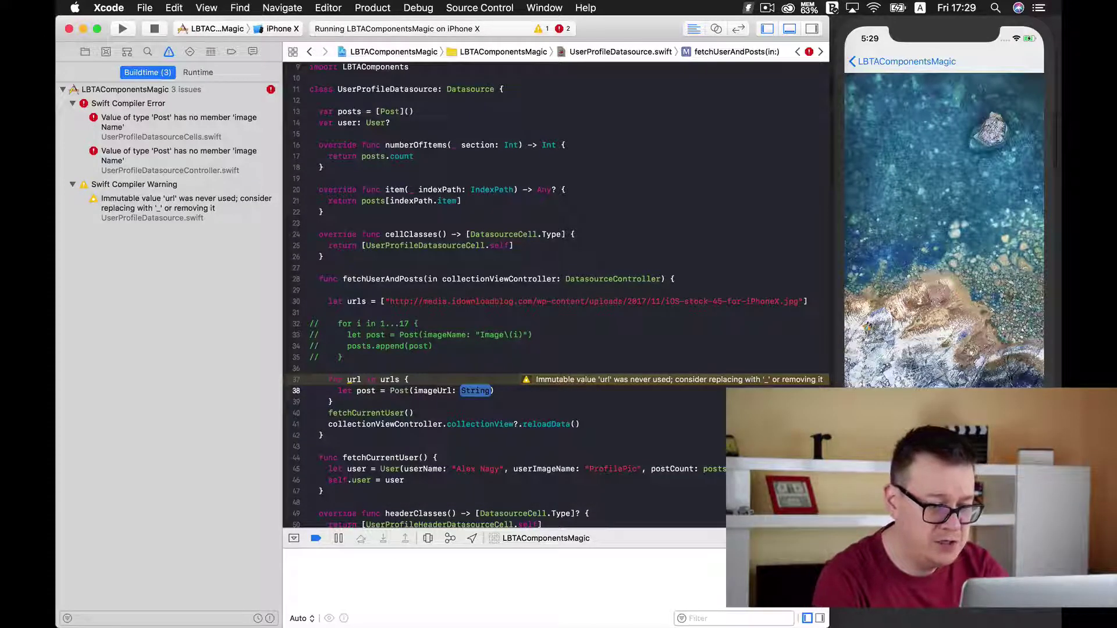
pyautogui.write('url')
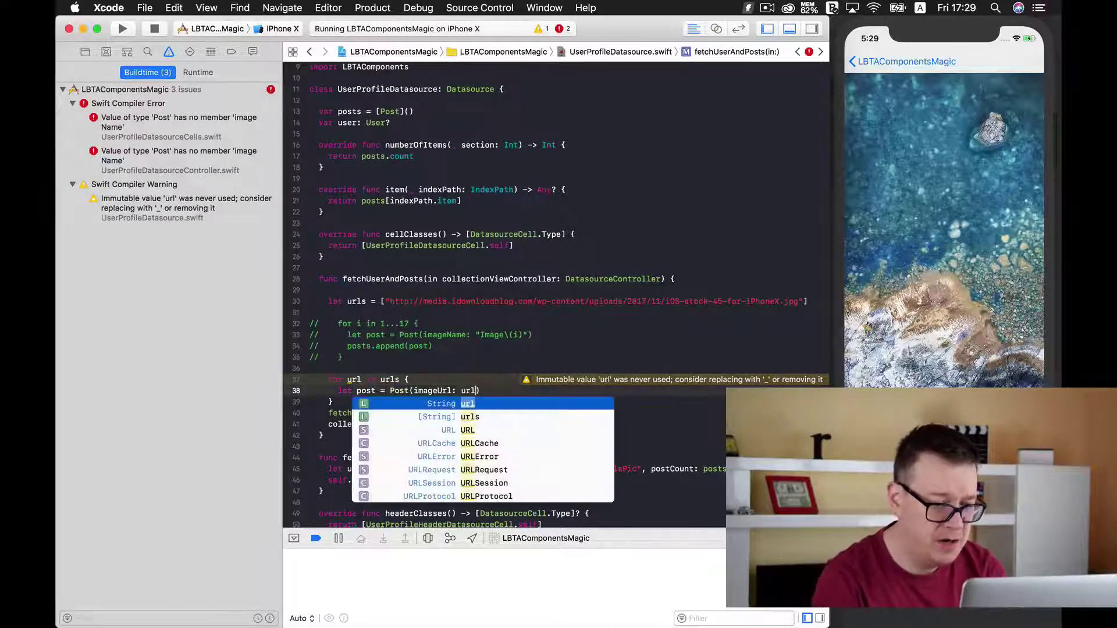
pyautogui.press('Return')
pyautogui.press('Right')
pyautogui.press('Return')
pyautogui.write('os')
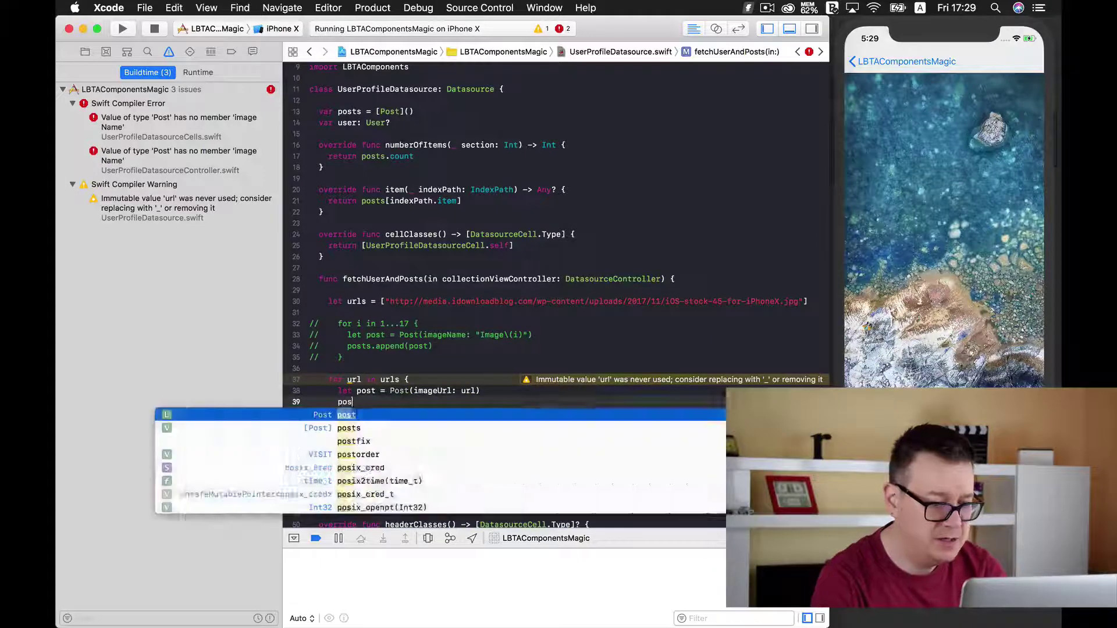
pyautogui.write('t')
pyautogui.press('Down')
pyautogui.press('Return')
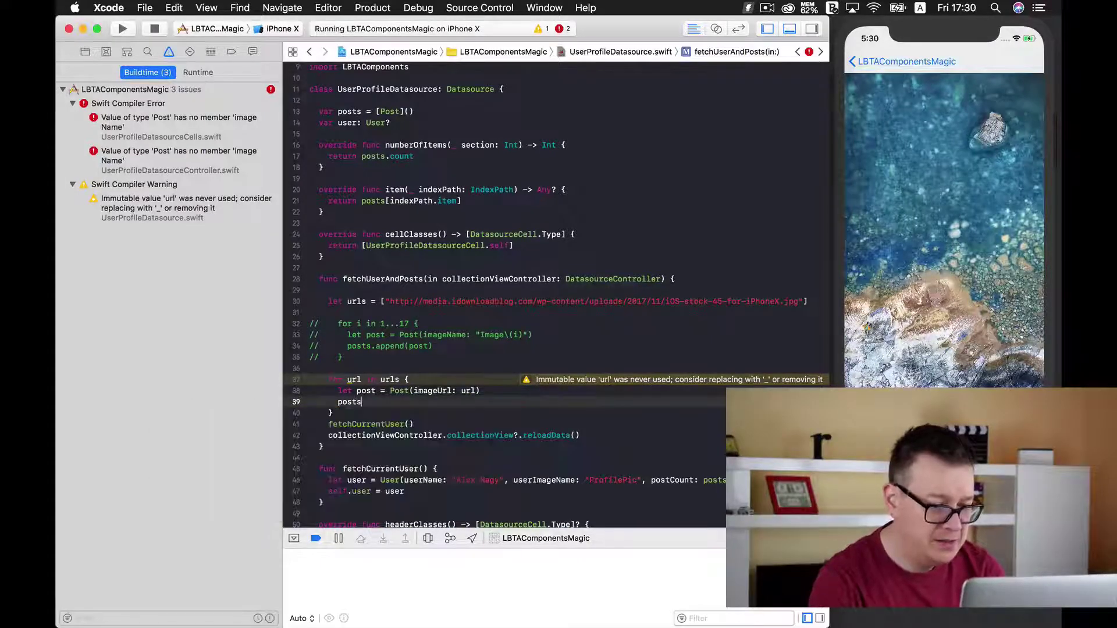
pyautogui.write('.')
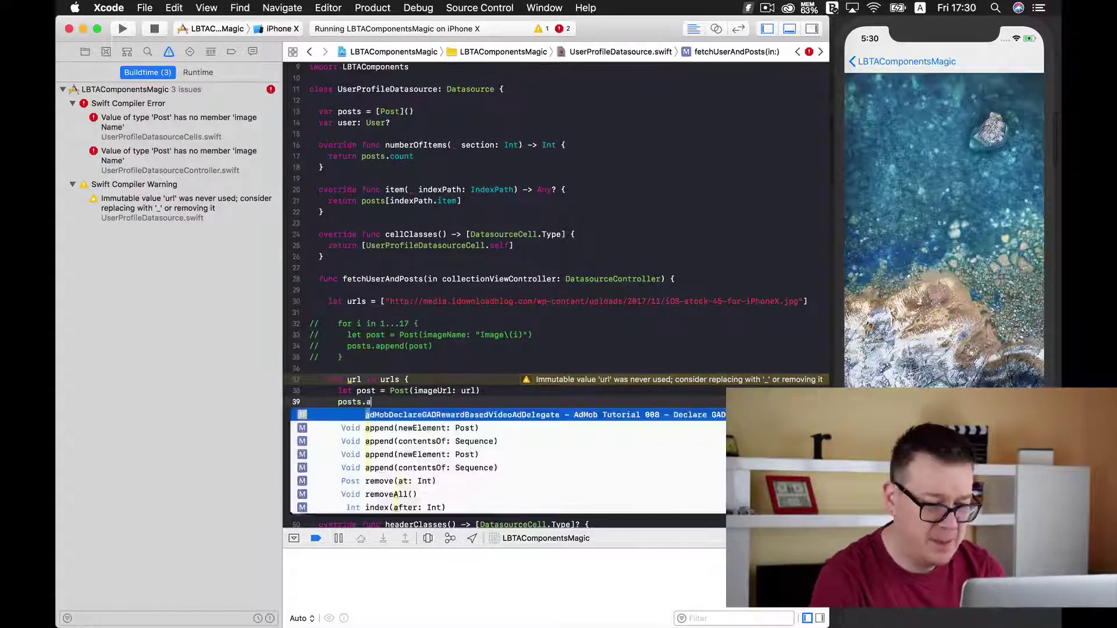
pyautogui.write('app')
pyautogui.press('Return')
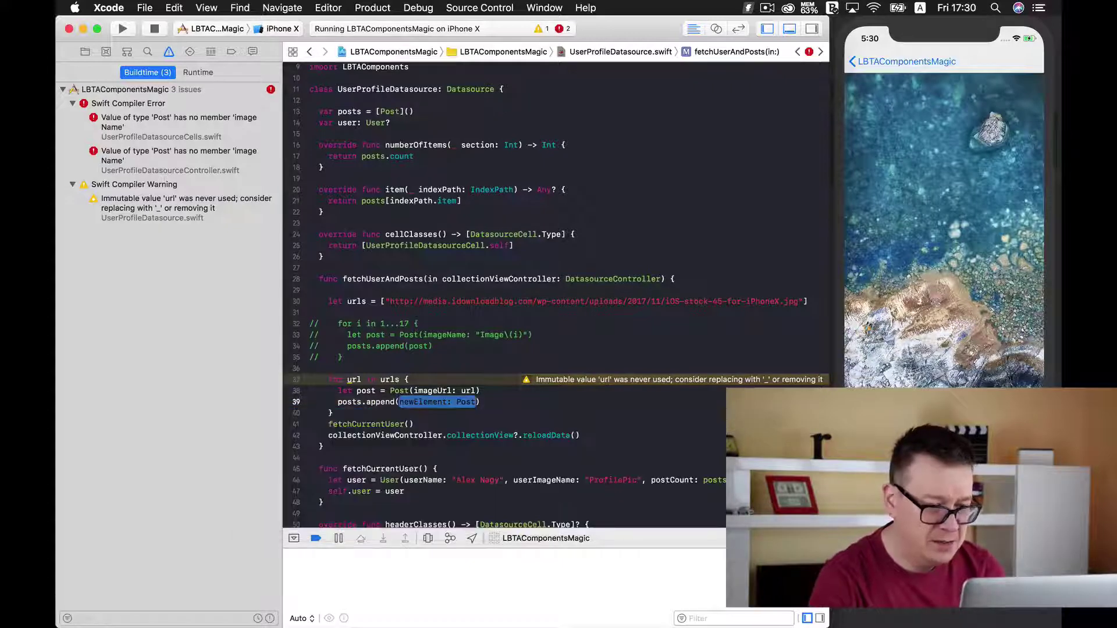
pyautogui.write('post')
pyautogui.press('Return')
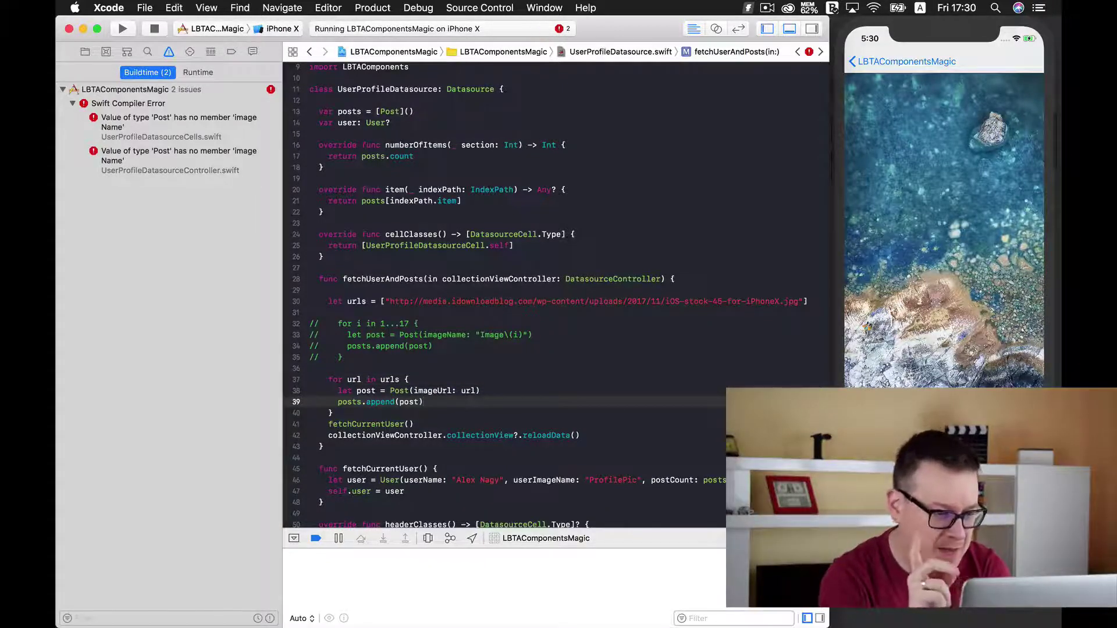
pyautogui.scroll(-2, 387, 245)
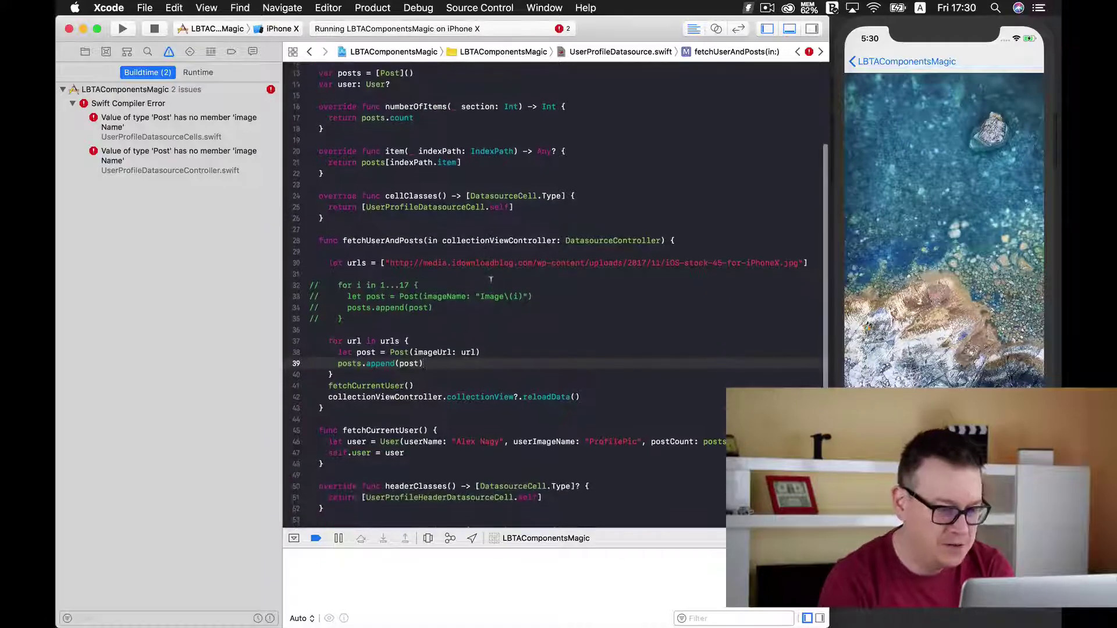
# Open the Post-has-no-imageName error in UserProfileDatasourceCells.swift and return the simulator to the grid.
pyautogui.click(167, 125)
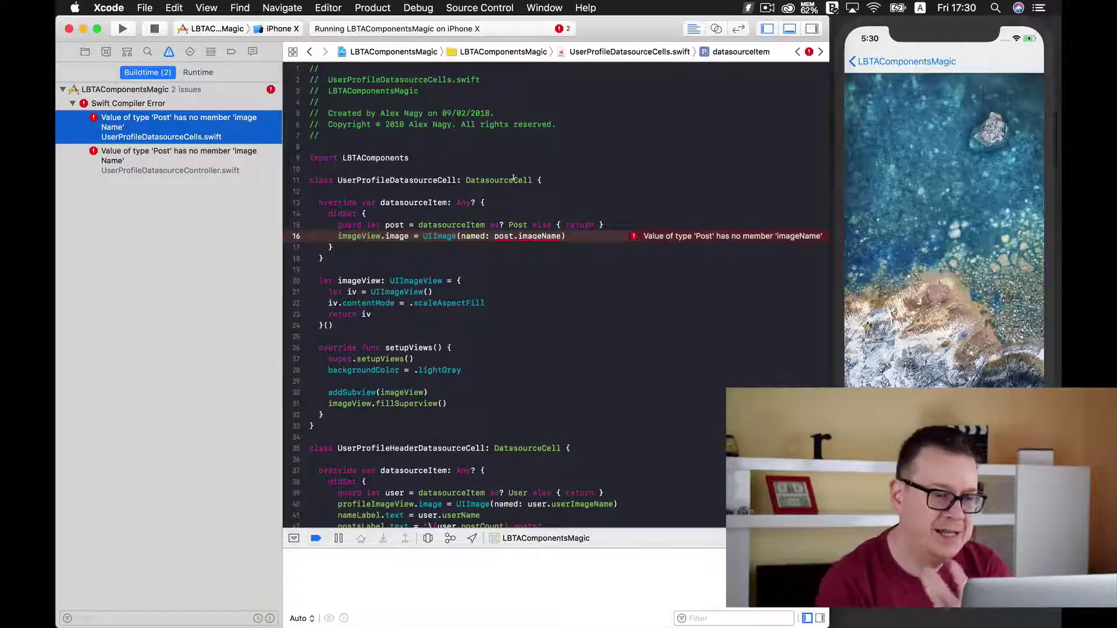
pyautogui.click(890, 68)
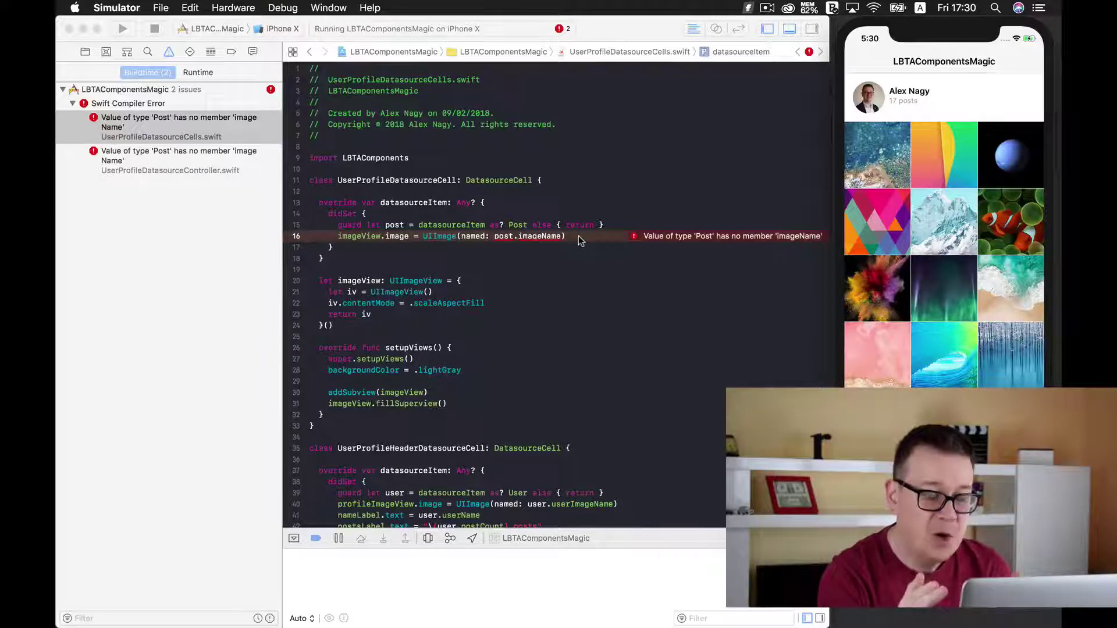
pyautogui.click(572, 235)
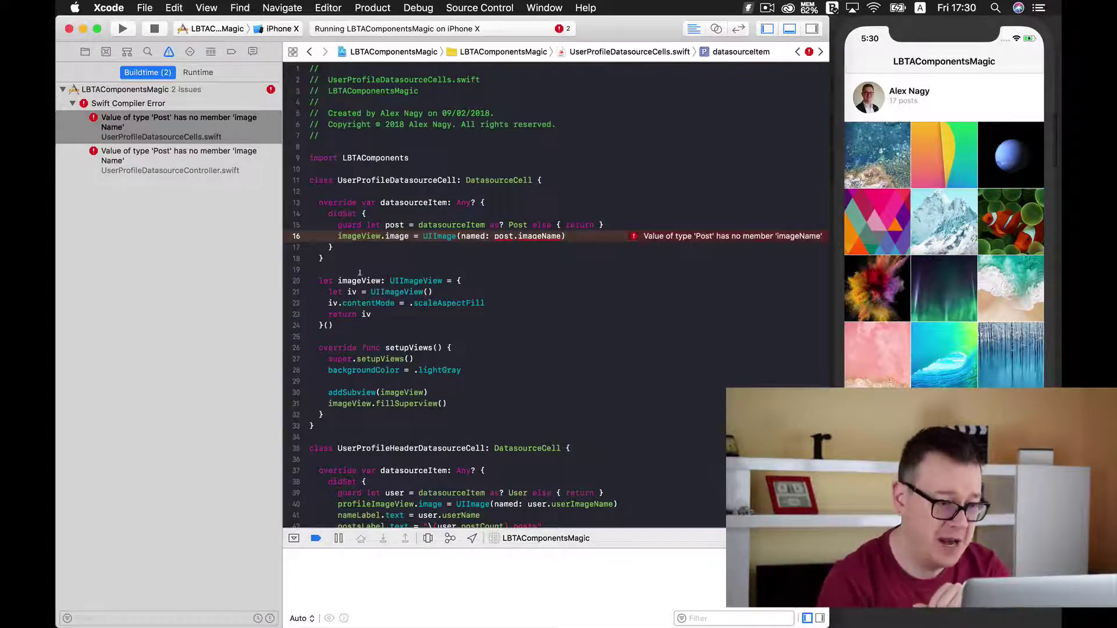
# Duplicate the imageView closure and comment out the original copy.
pyautogui.moveTo(319, 279); pyautogui.dragTo(332, 317)
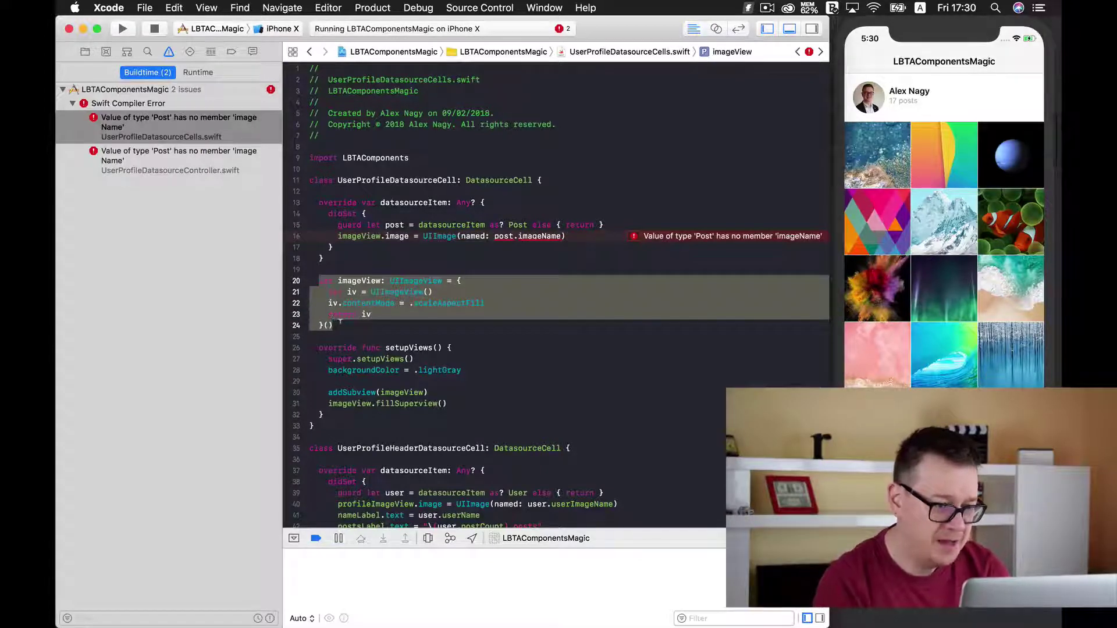
pyautogui.press('super+c')
pyautogui.click(339, 323)
pyautogui.press('Return')
pyautogui.press('Return')
pyautogui.press('super+v')
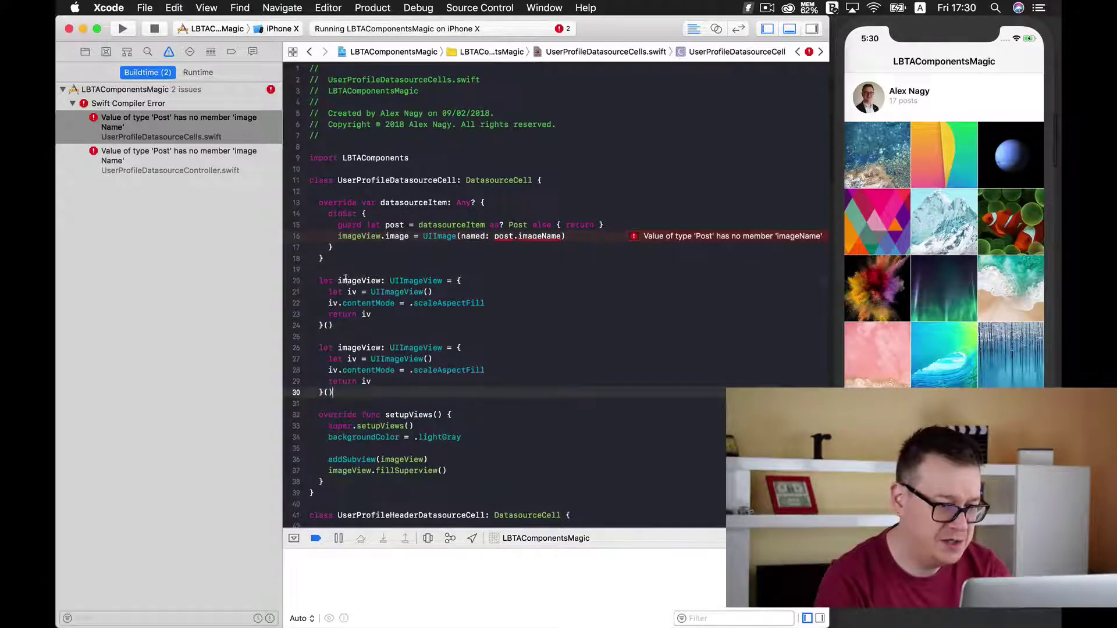
pyautogui.moveTo(340, 280); pyautogui.dragTo(346, 317)
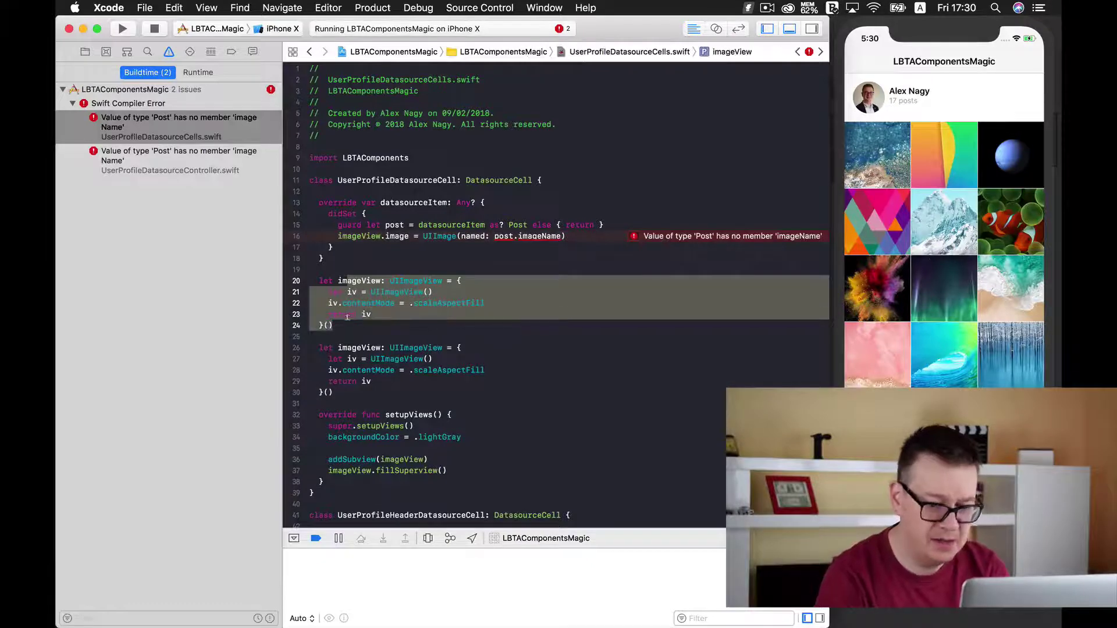
pyautogui.press('super+slash')
# Replace UIImageView with CachedImageView on lines 26 and 27.
pyautogui.click(414, 348)
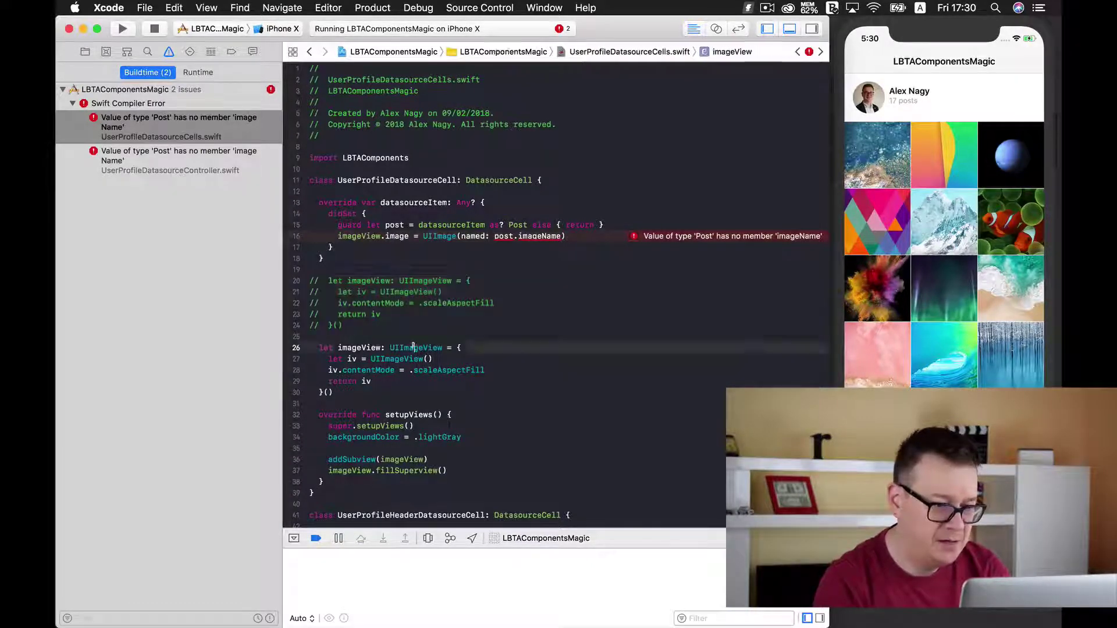
pyautogui.doubleClick(413, 347)
pyautogui.write('C')
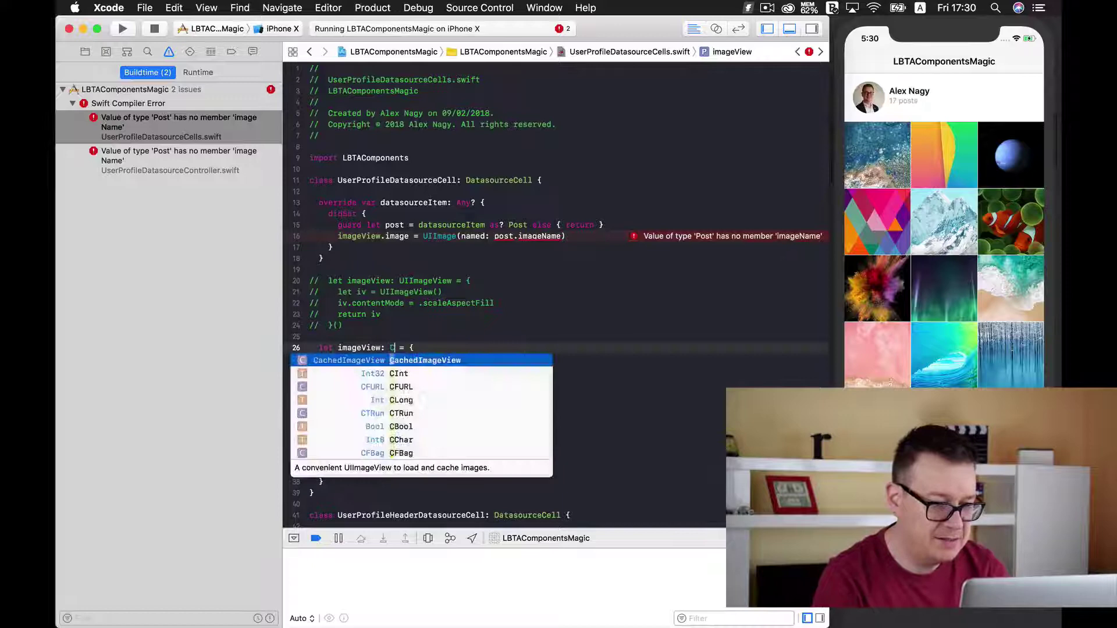
pyautogui.press('Return')
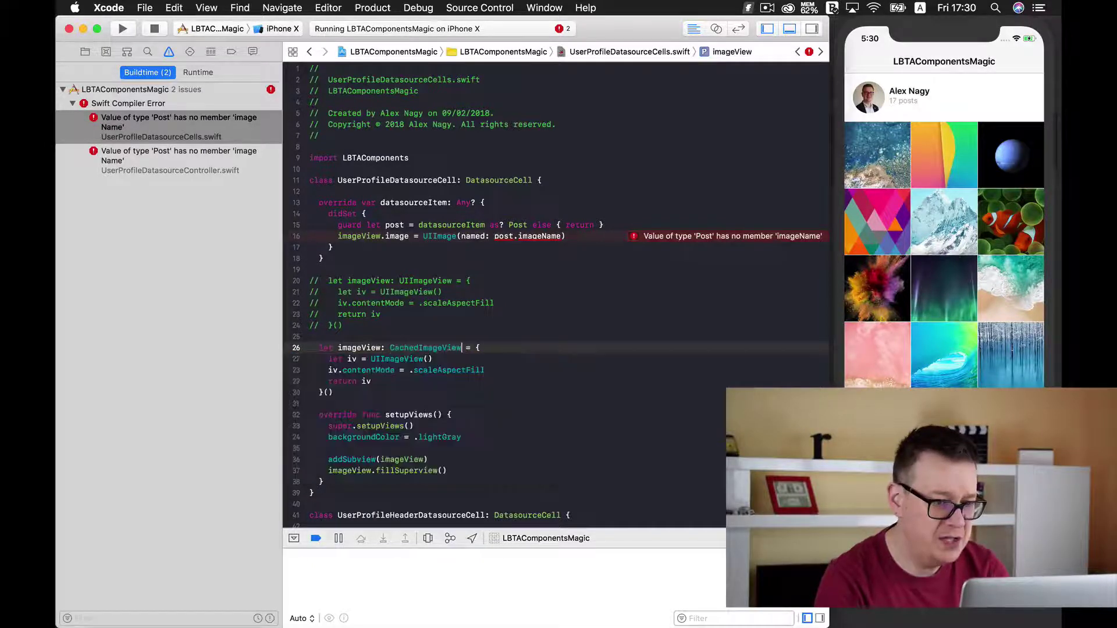
pyautogui.doubleClick(423, 347)
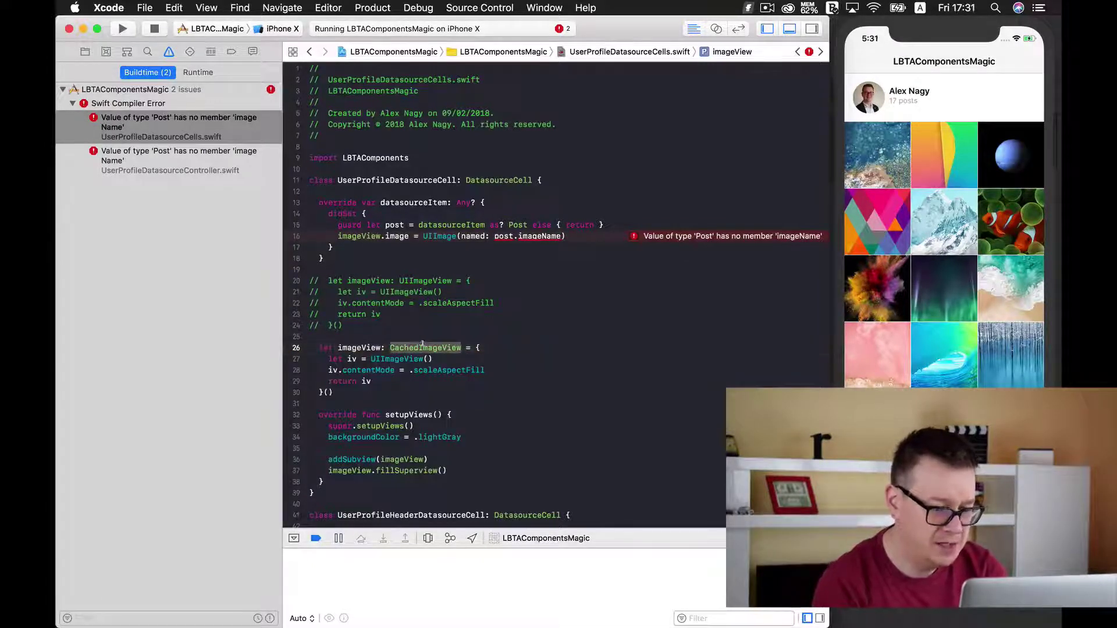
pyautogui.press('super+c')
pyautogui.doubleClick(397, 358)
pyautogui.press('super+v')
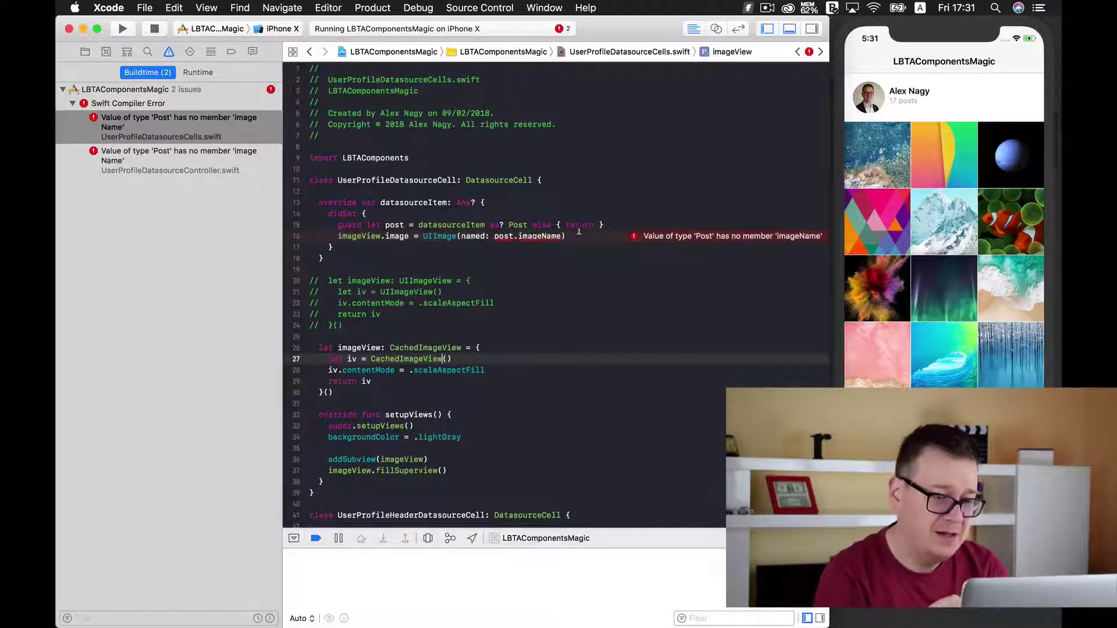
pyautogui.rightClick(425, 350)
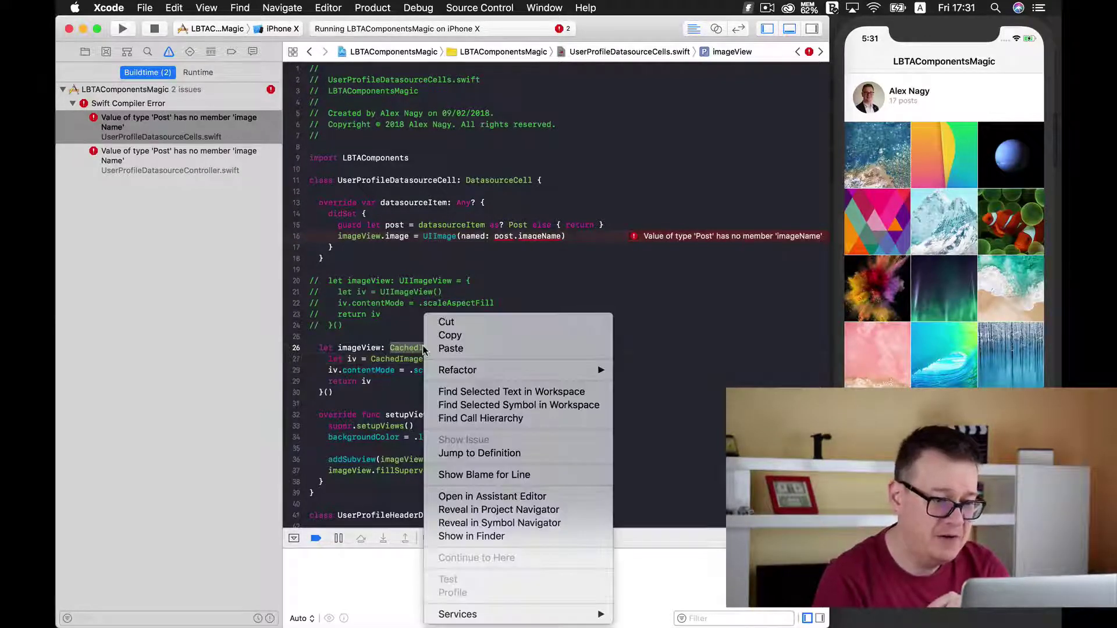
pyautogui.click(478, 454)
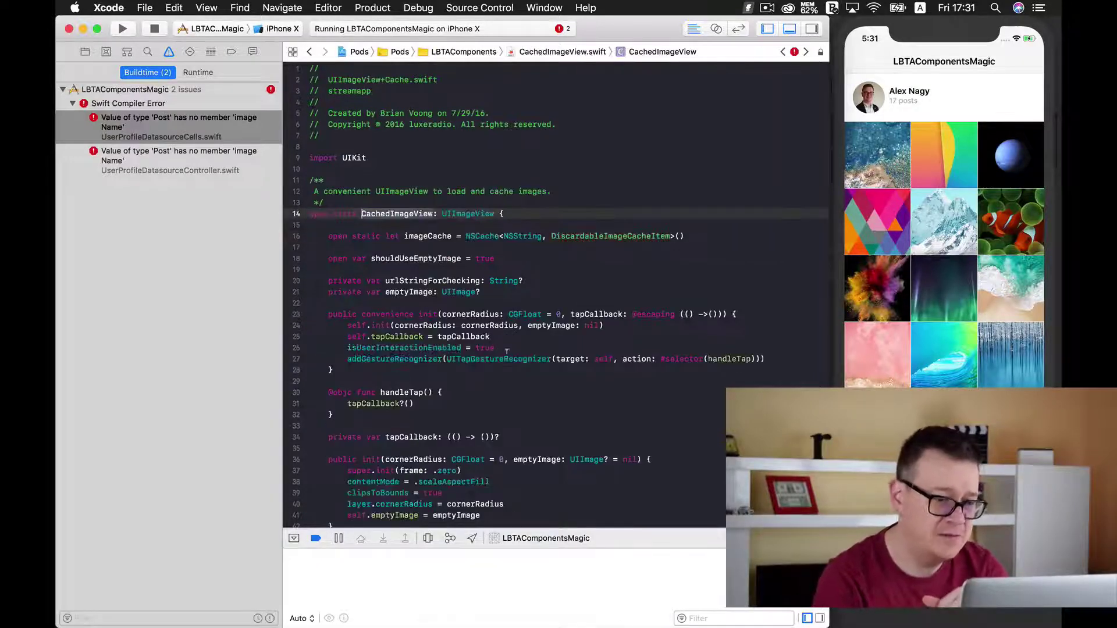
pyautogui.scroll(-5, 511, 299)
pyautogui.scroll(-5, 480, 292)
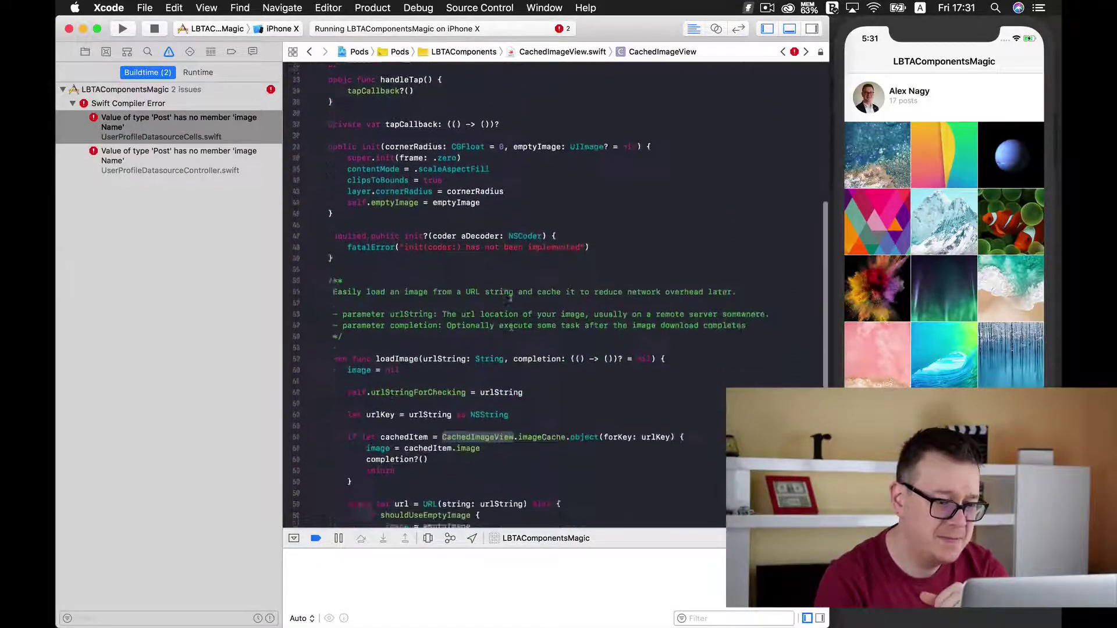
pyautogui.scroll(-2, 454, 286)
pyautogui.click(406, 271)
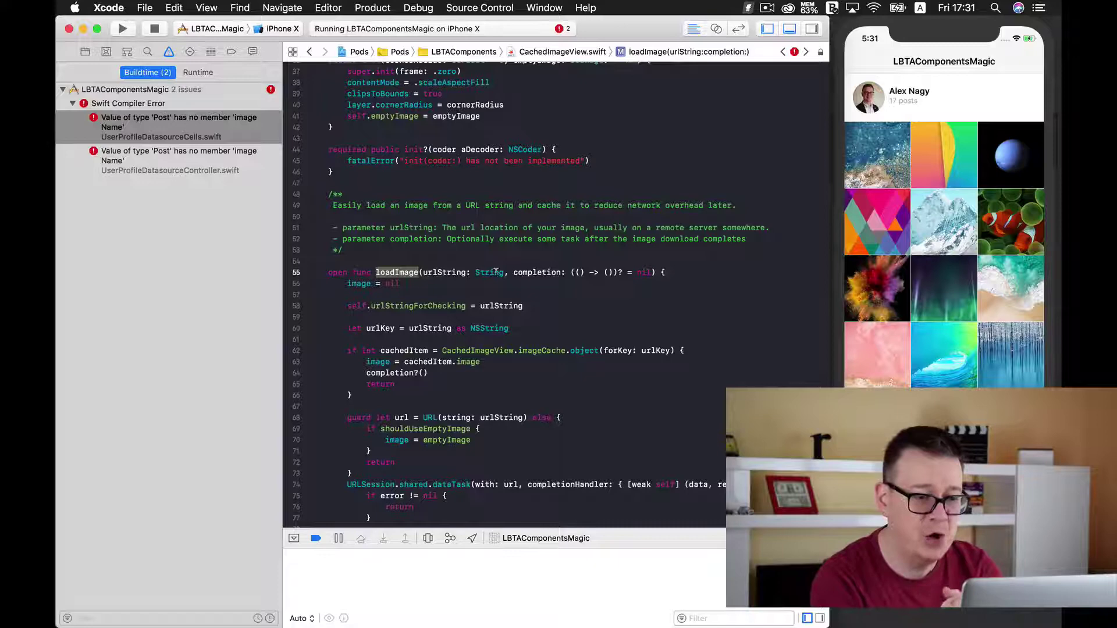
pyautogui.click(311, 52)
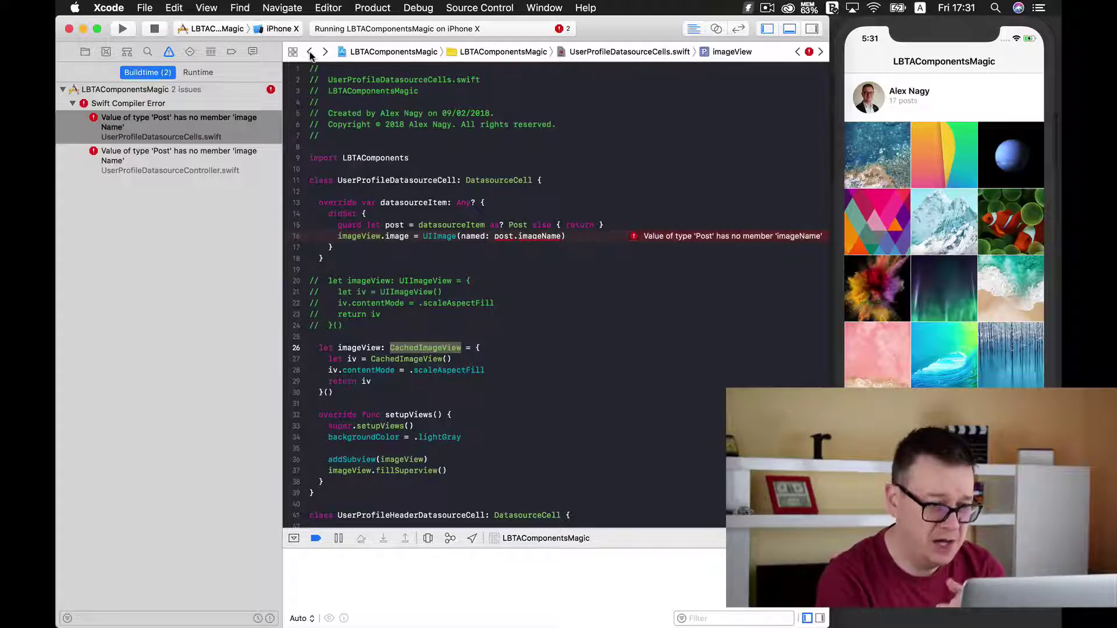
# Comment out the UIImage(named:) line and add imageView.loadImage(urlString: post.imageUrl, completion: nil).
pyautogui.click(370, 236)
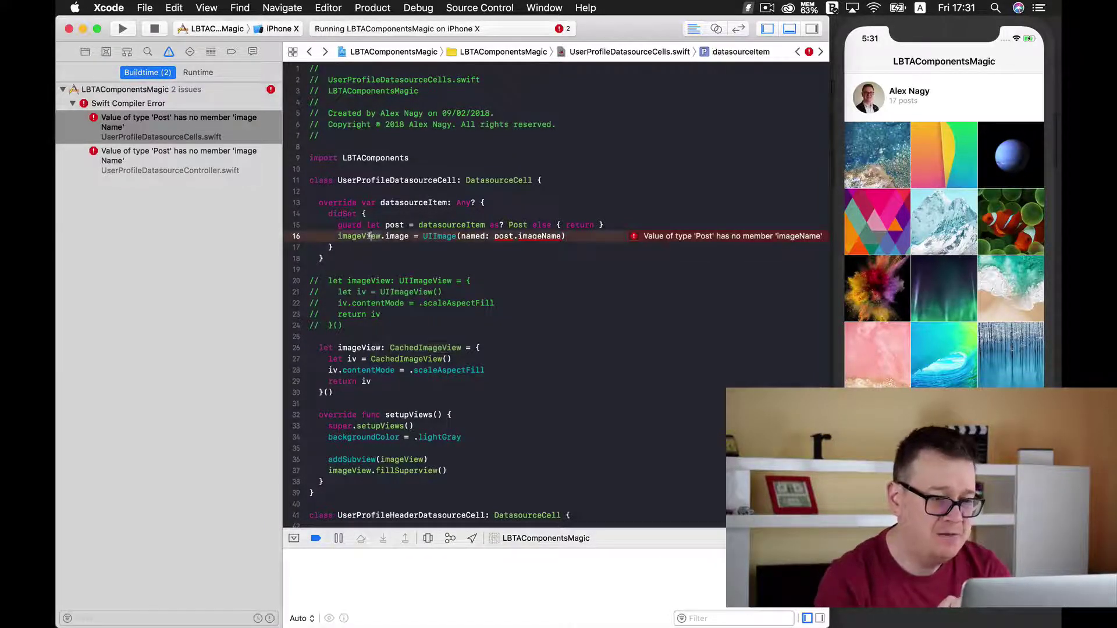
pyautogui.press('cmd+slash')
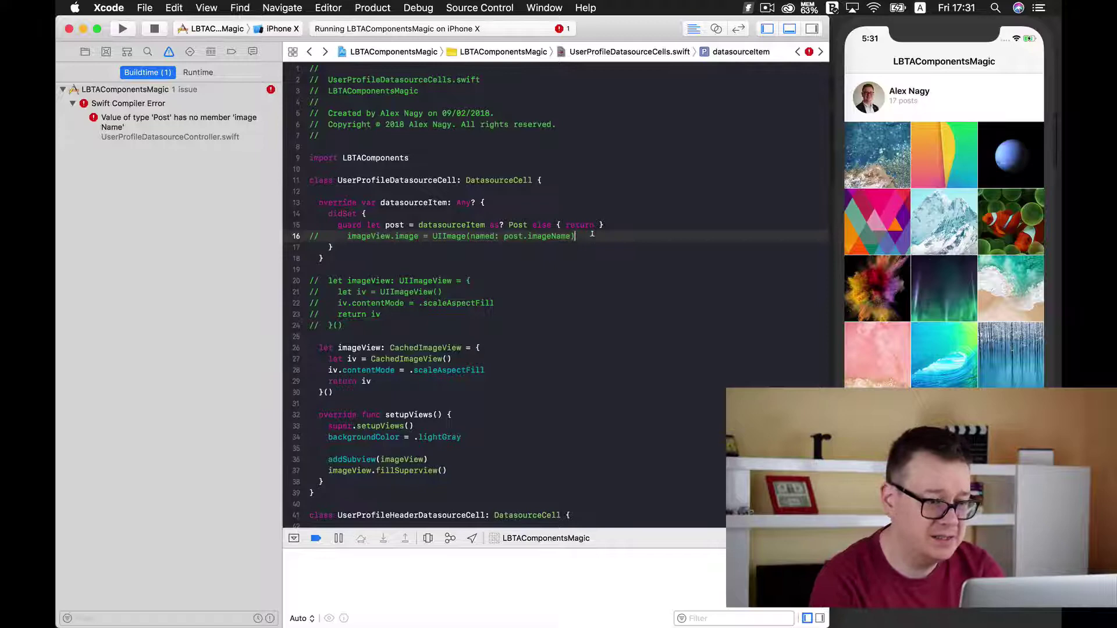
pyautogui.press('Return')
pyautogui.write('im')
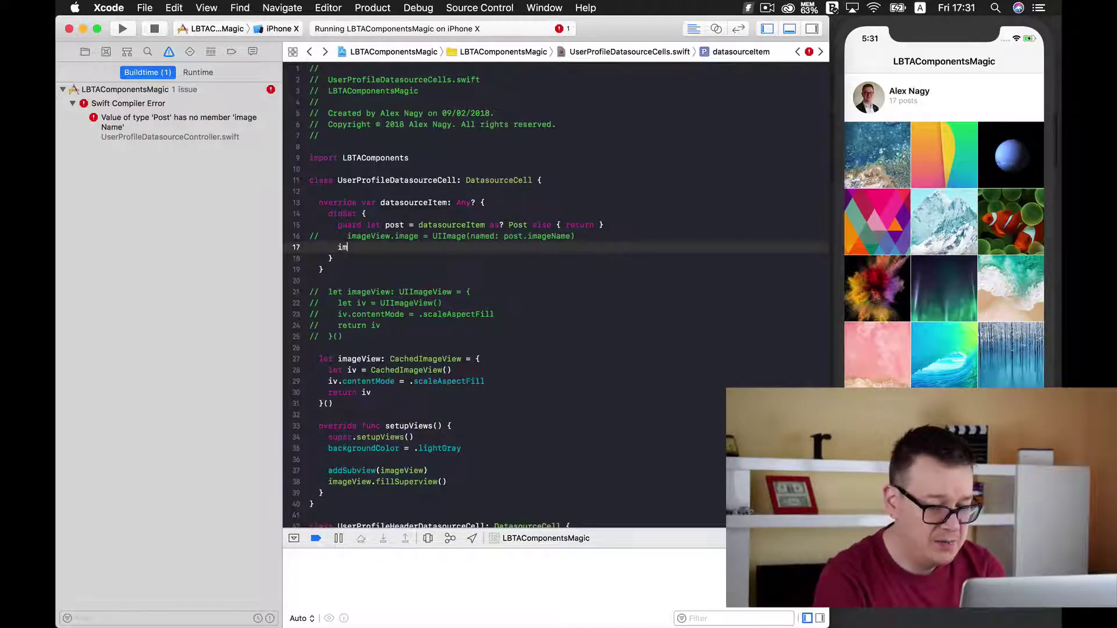
pyautogui.write('ageView.lo')
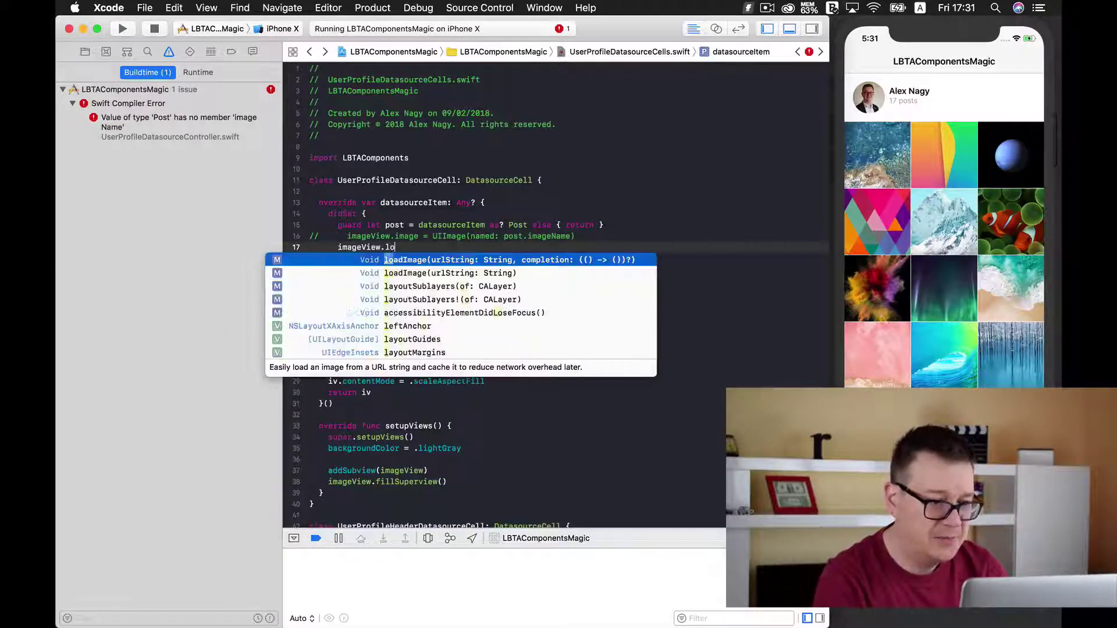
pyautogui.press('Return')
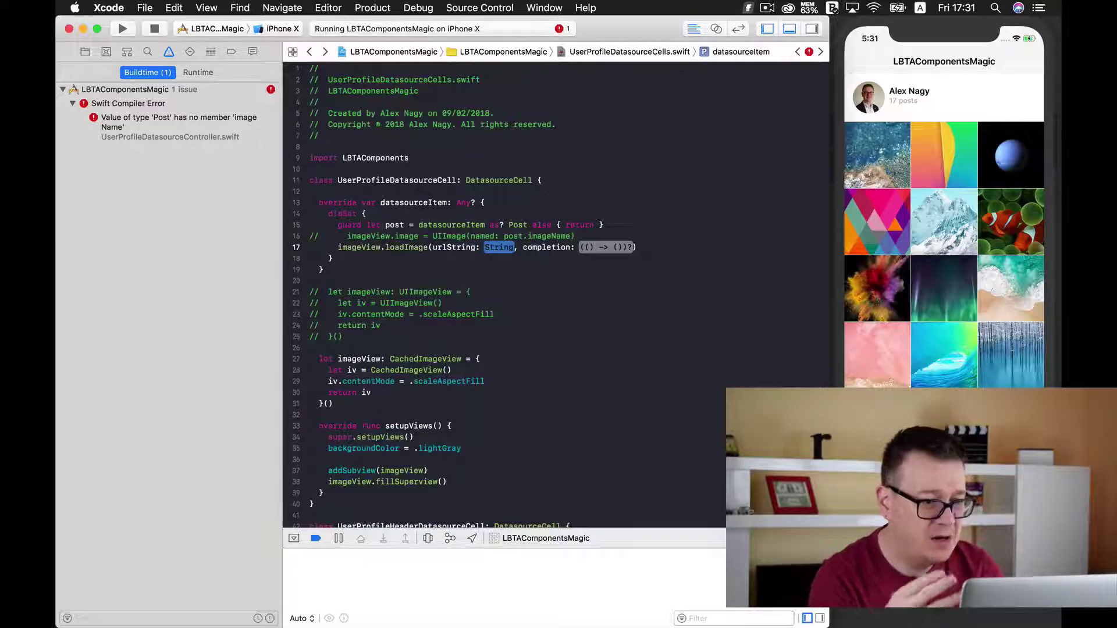
pyautogui.write('pos')
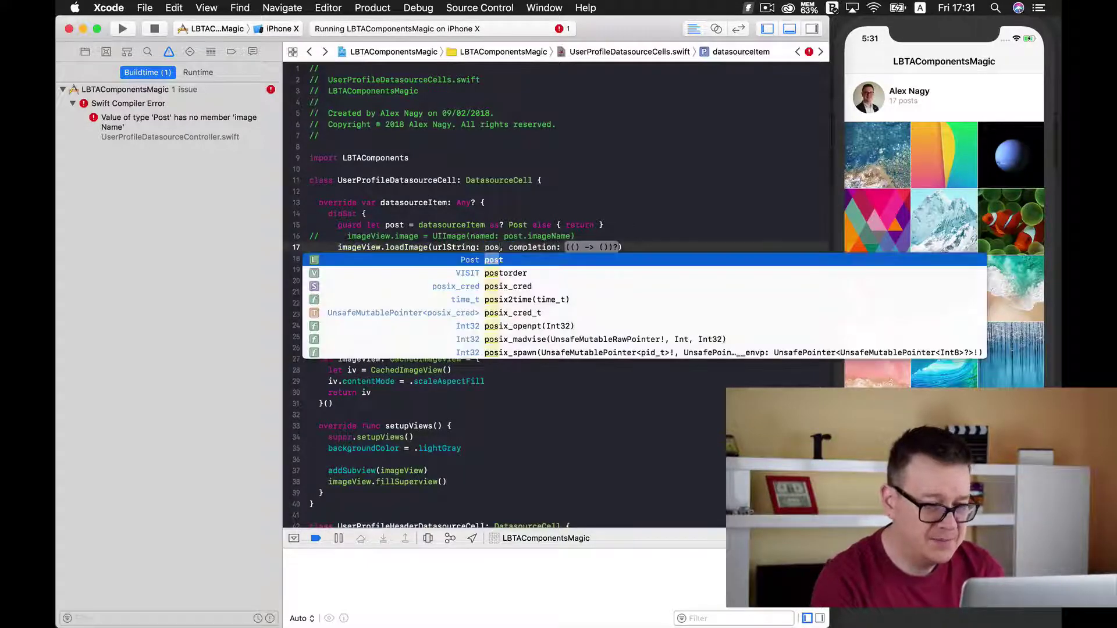
pyautogui.write('t.')
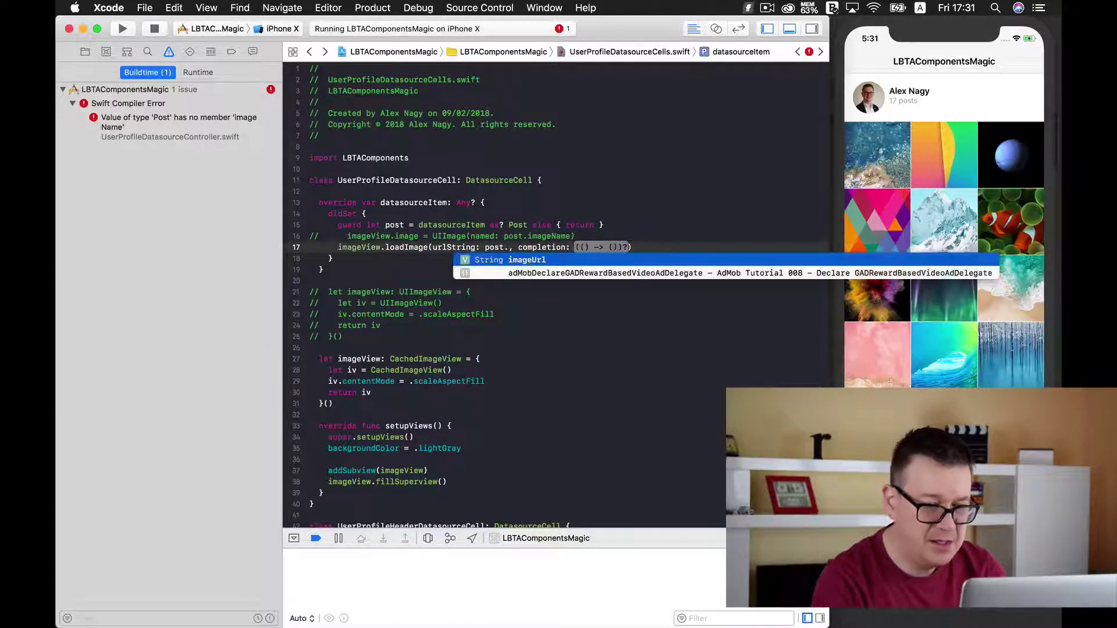
pyautogui.press('Return')
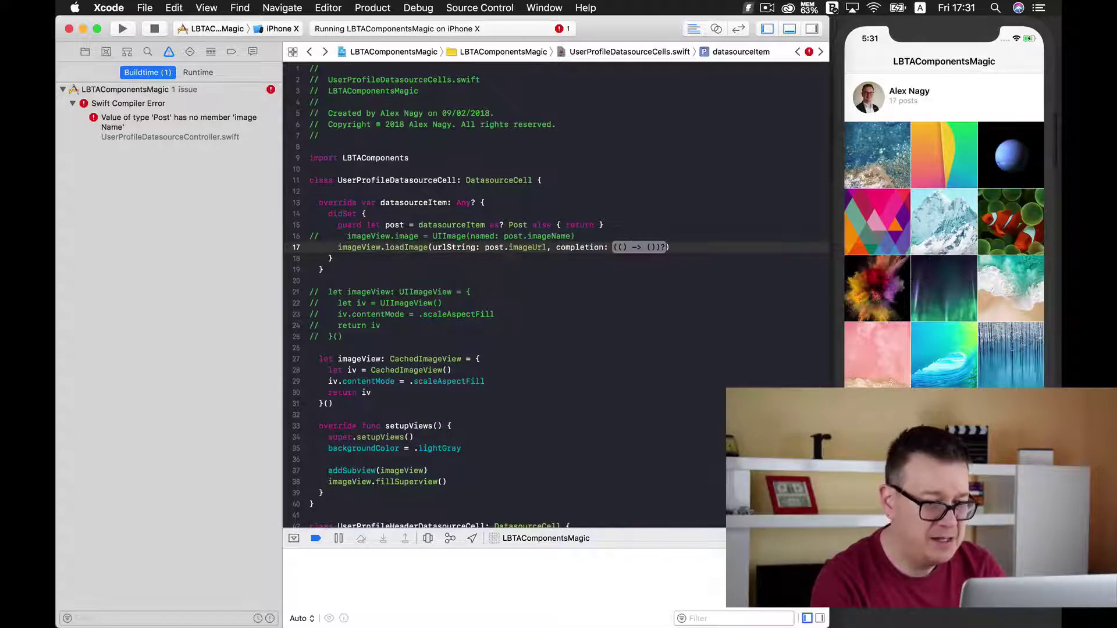
pyautogui.press('Tab')
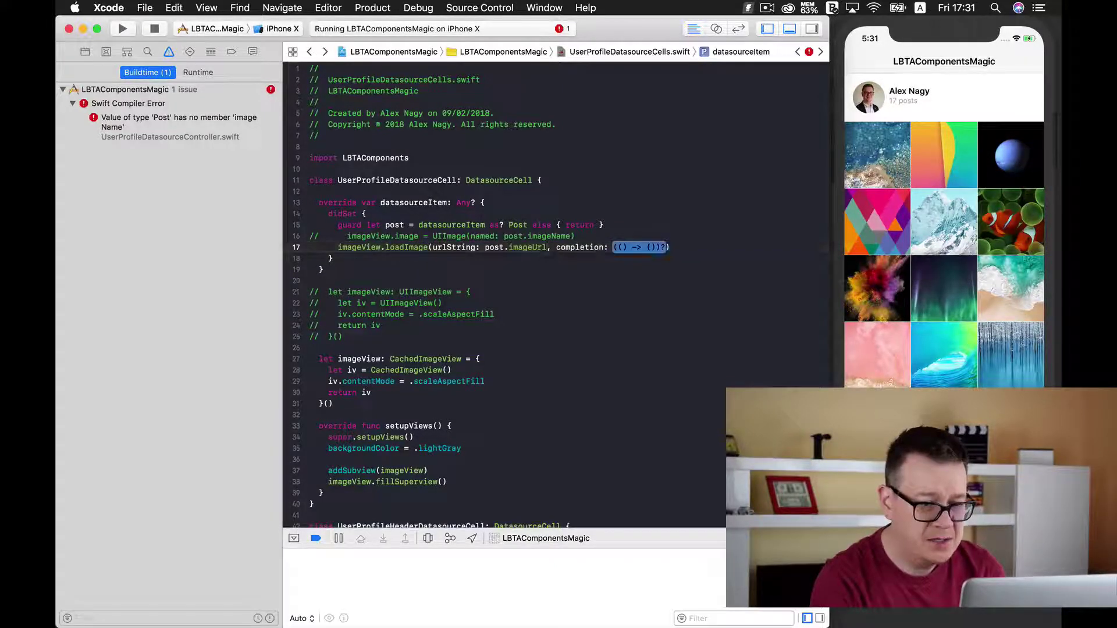
pyautogui.write('nil')
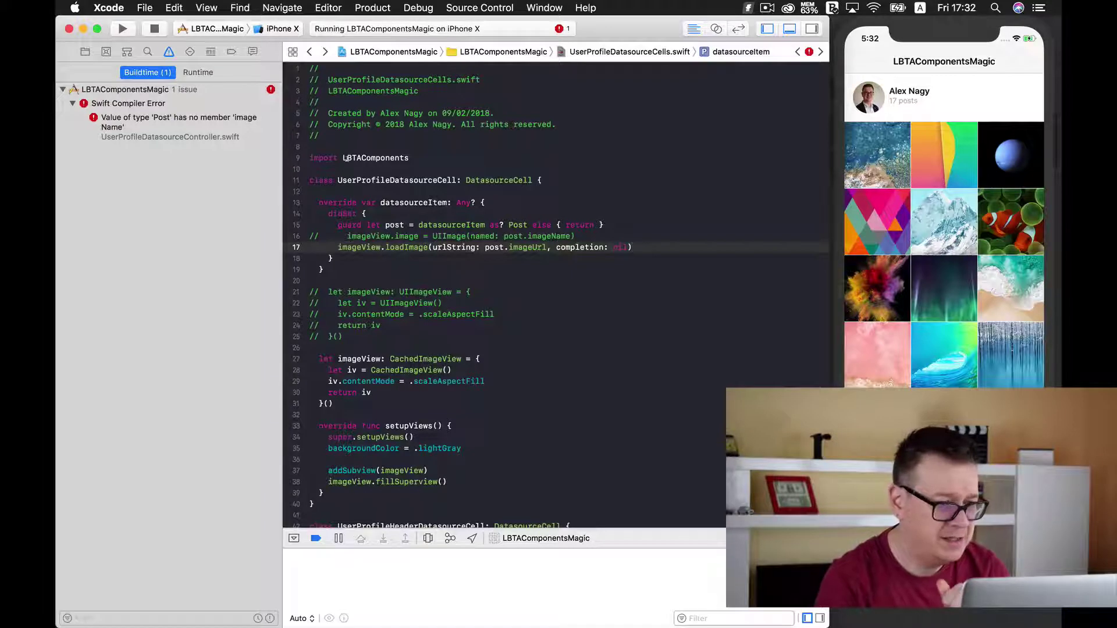
# Comment out line 39, which assigns imageName to the large image controller.
pyautogui.click(156, 121)
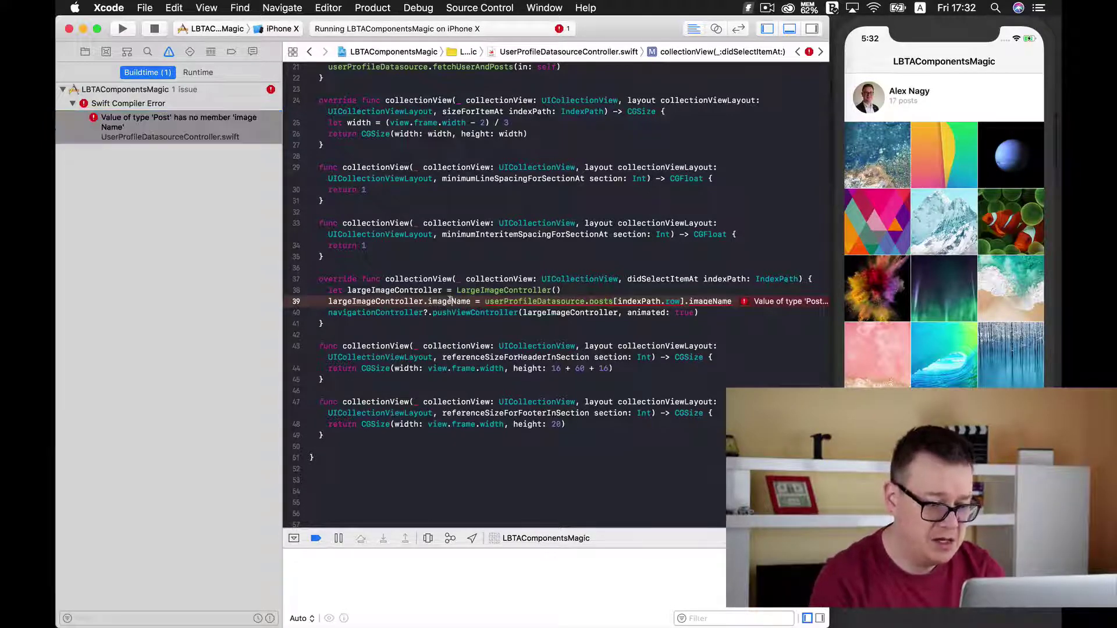
pyautogui.press('super+slash')
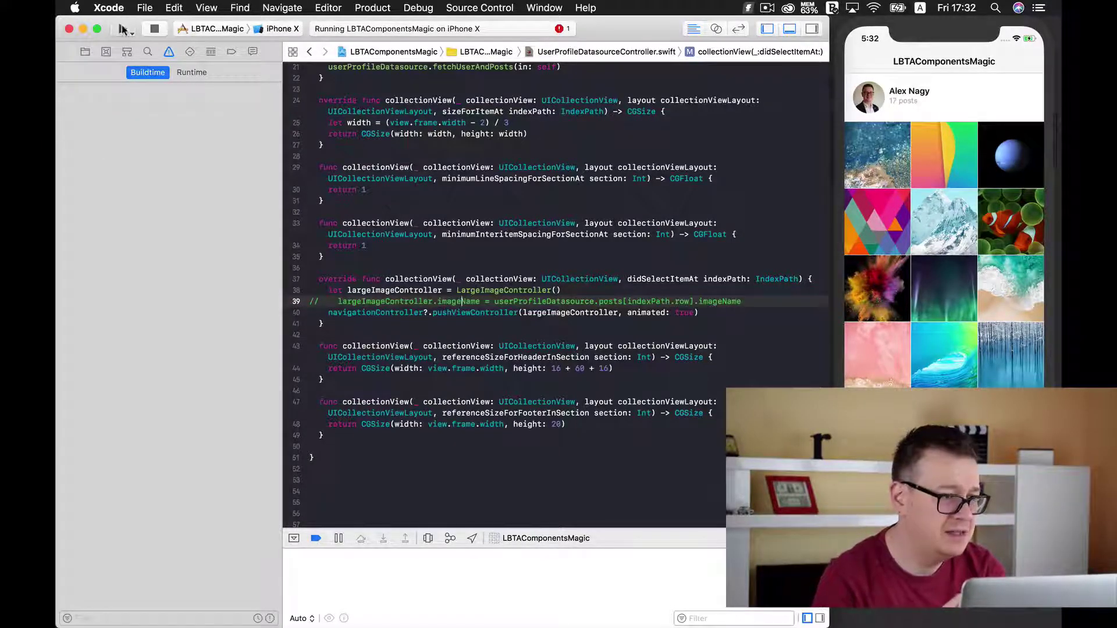
# Relaunch the app to its one empty grey photo cell, then open UserProfileDatasource.swift.
pyautogui.click(124, 29)
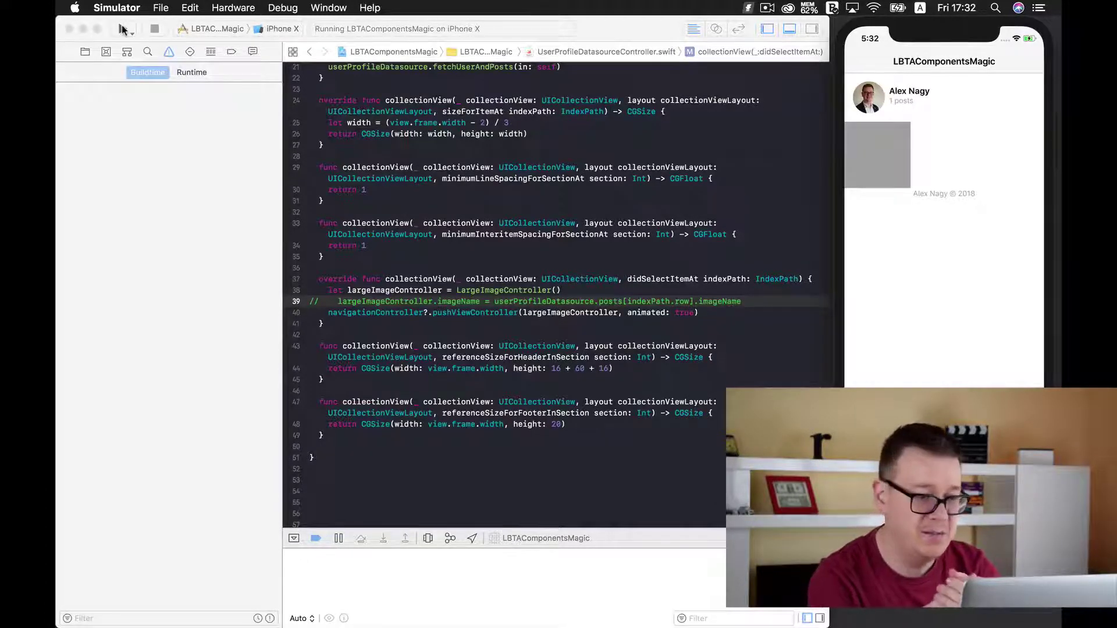
pyautogui.click(85, 54)
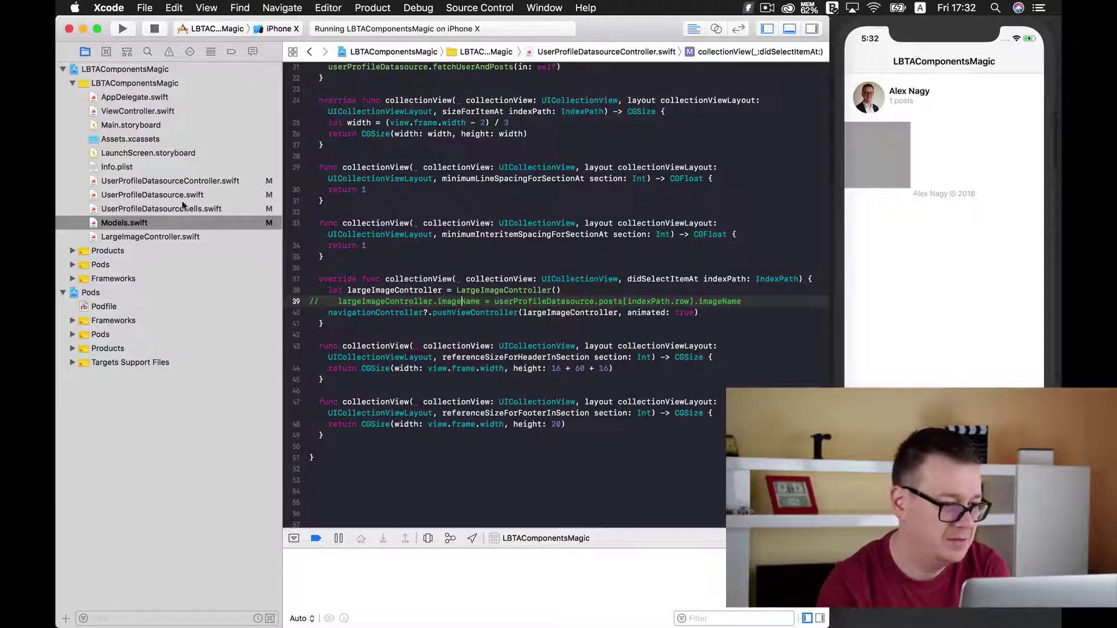
pyautogui.click(197, 183)
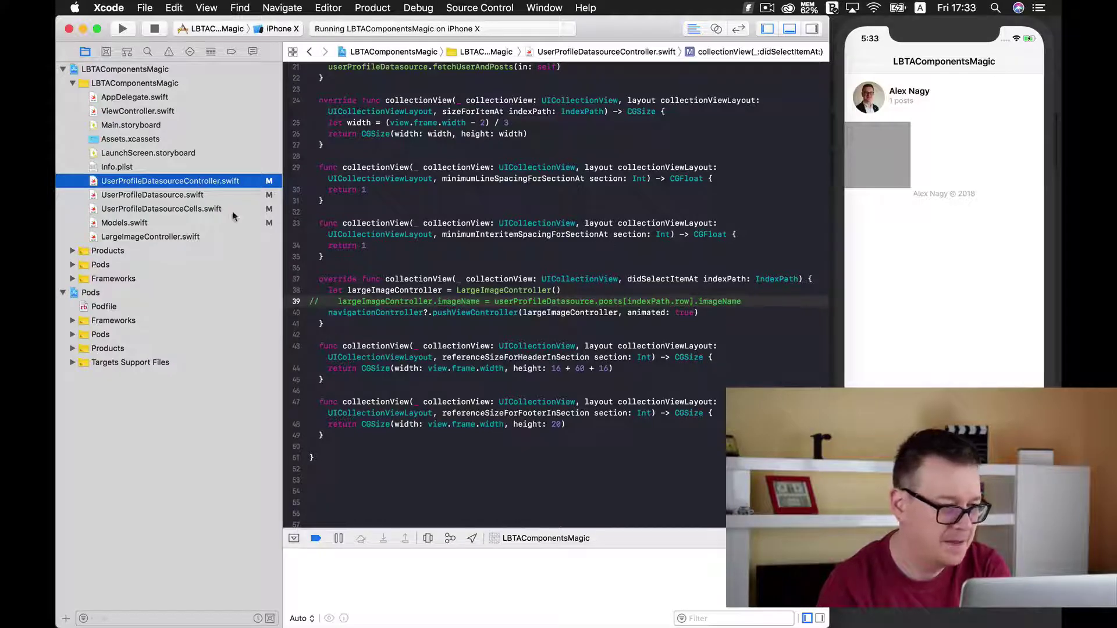
pyautogui.click(208, 195)
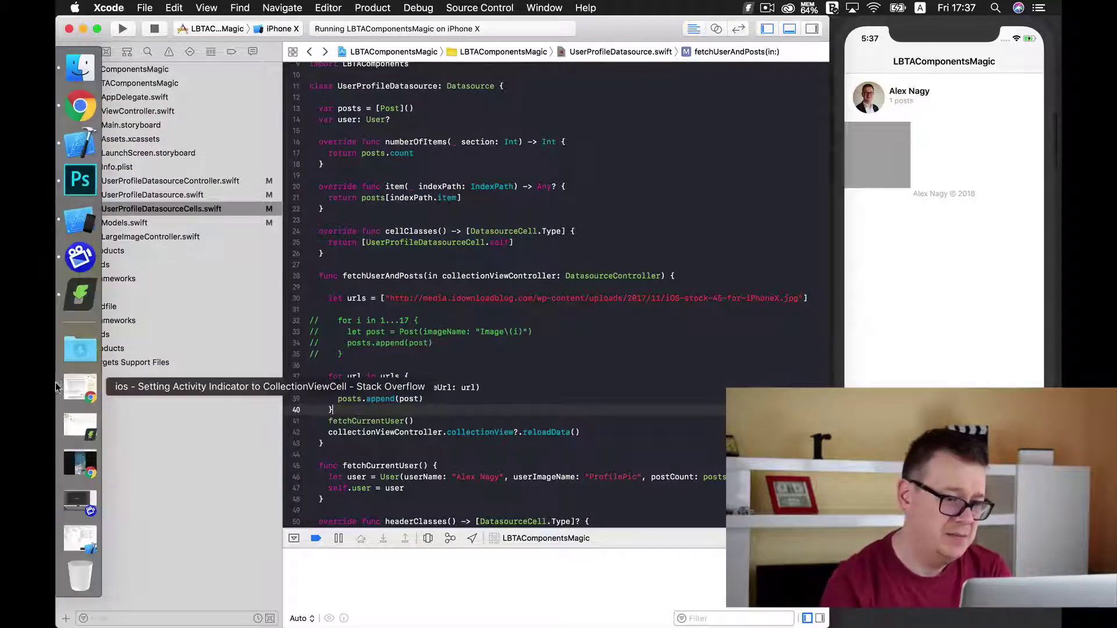
# Enlarge the debug console to read the App Transport Security error, then open project settings.
pyautogui.click(407, 298)
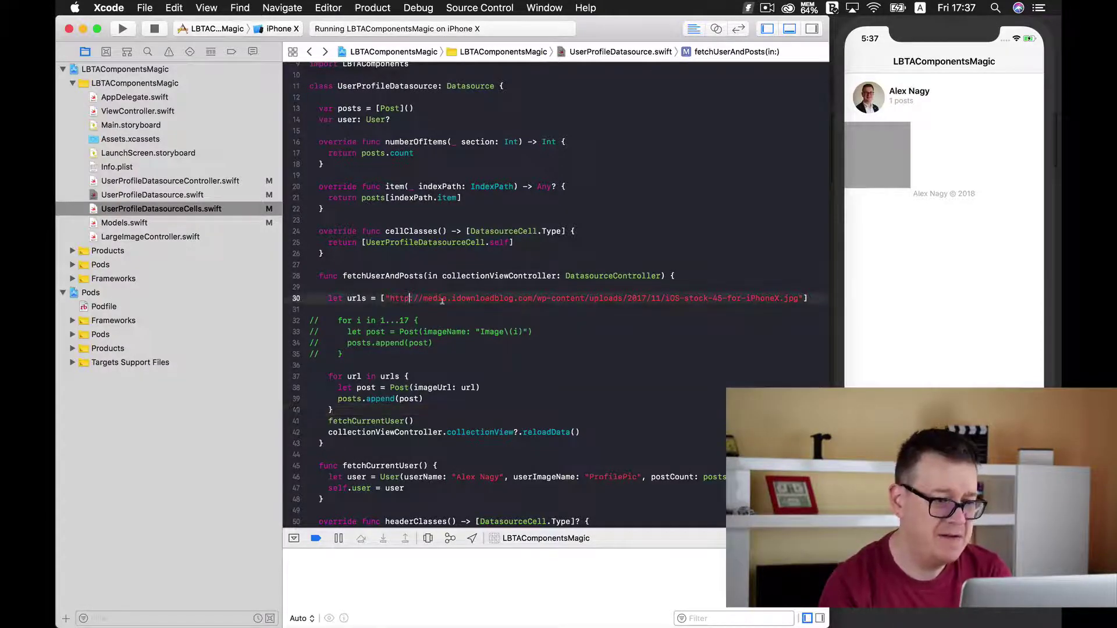
pyautogui.click(818, 619)
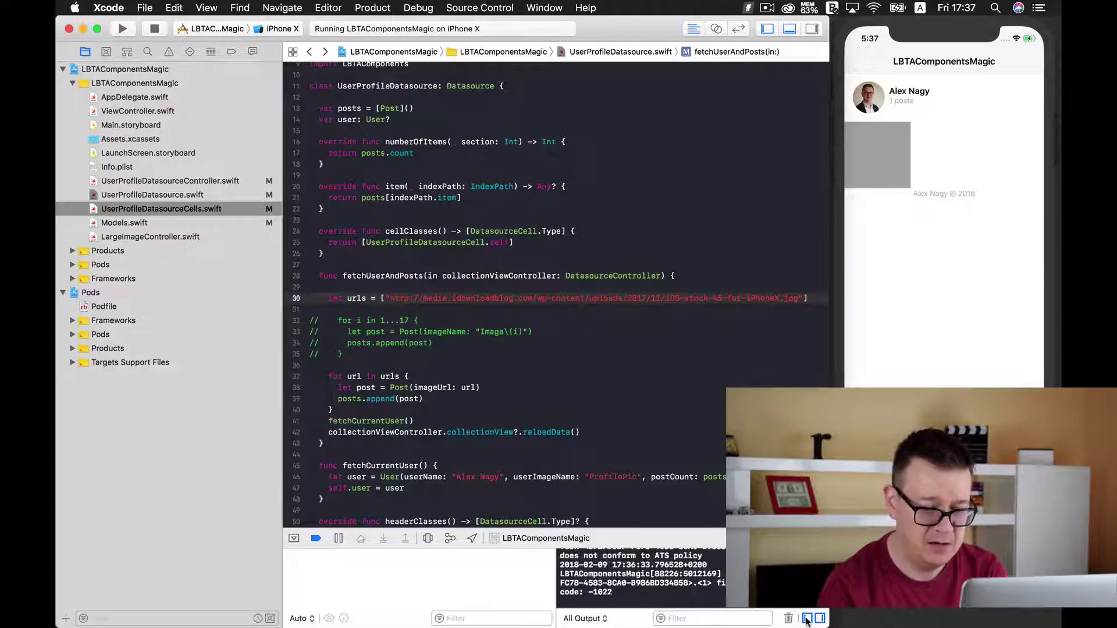
pyautogui.click(808, 619)
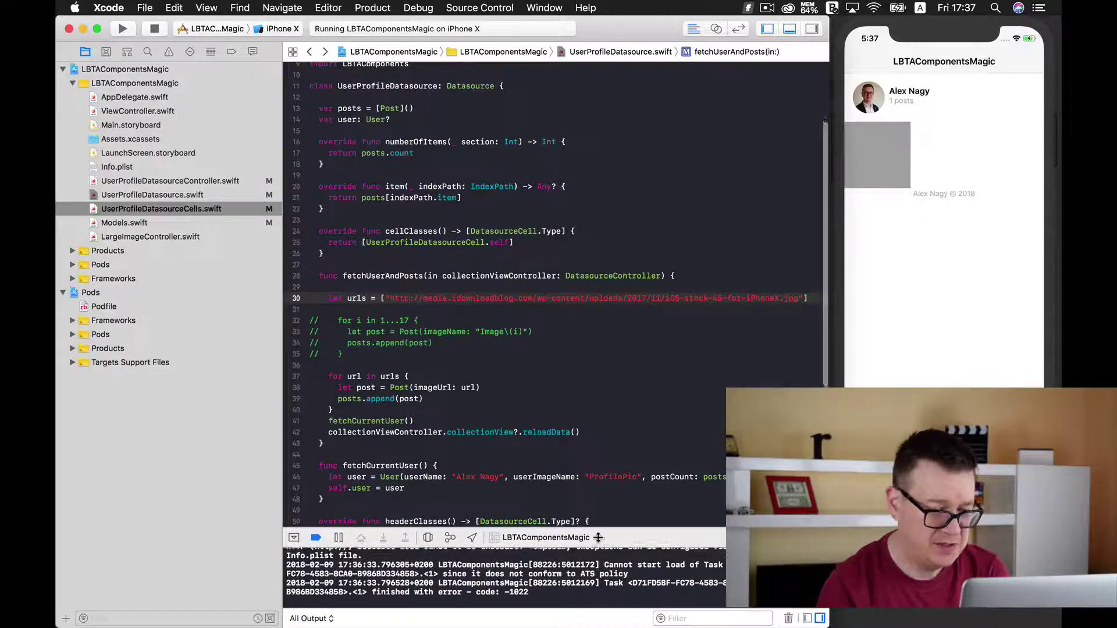
pyautogui.moveTo(597, 538); pyautogui.dragTo(599, 461)
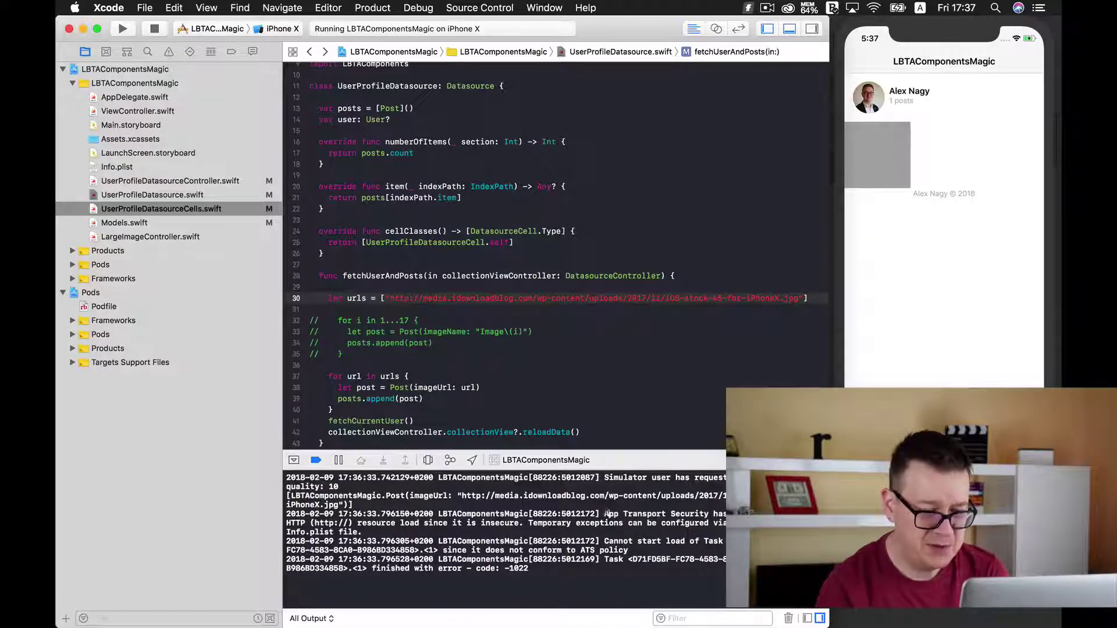
pyautogui.moveTo(605, 514)
pyautogui.mouseDown()
pyautogui.moveTo(724, 513)
pyautogui.moveTo(305, 523)
pyautogui.mouseUp()
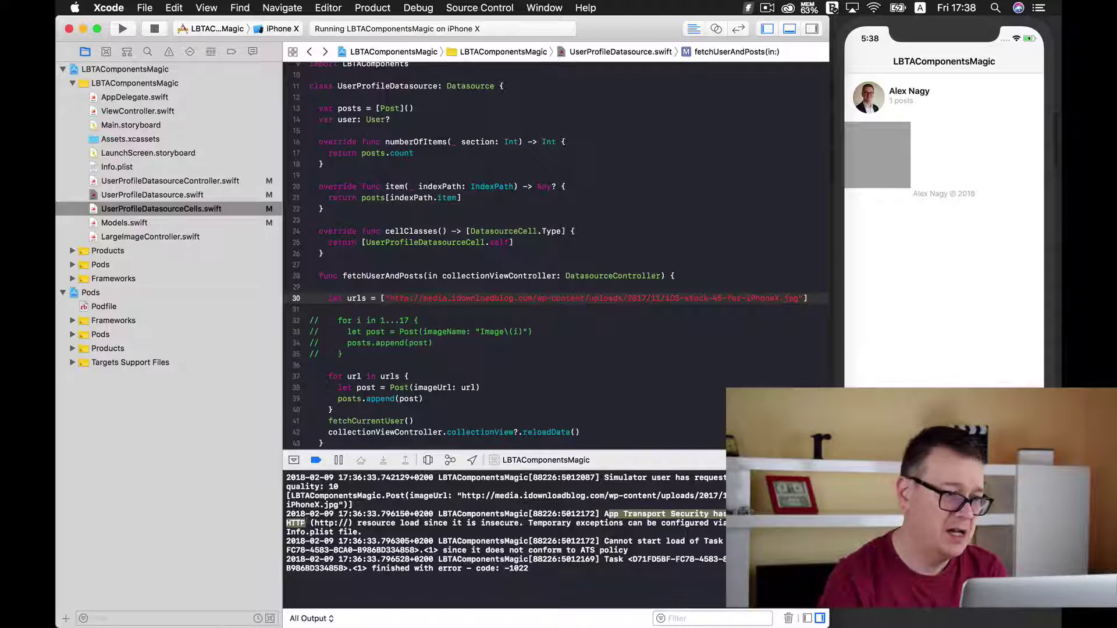
pyautogui.click(176, 69)
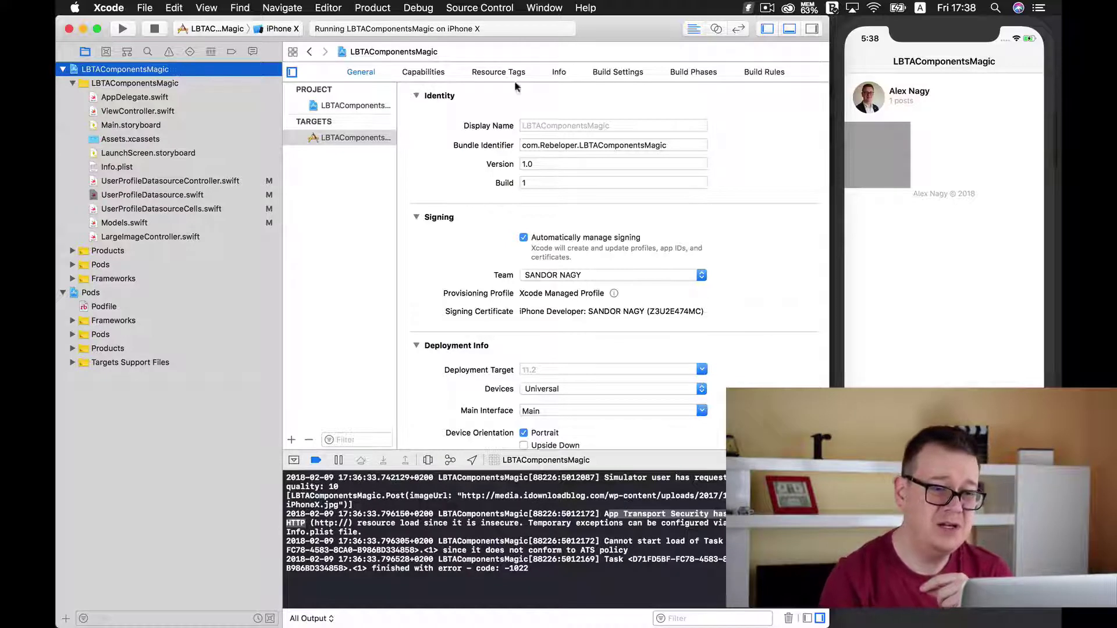
# Add an App Transport Security Settings row to the target's custom Info properties.
pyautogui.click(558, 74)
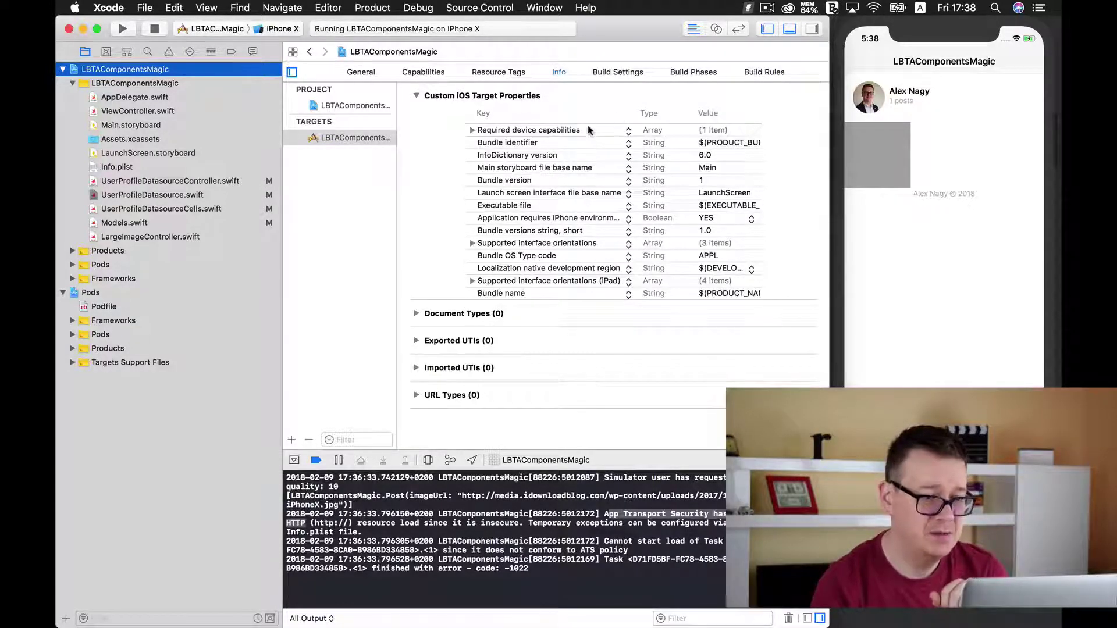
pyautogui.click(439, 155)
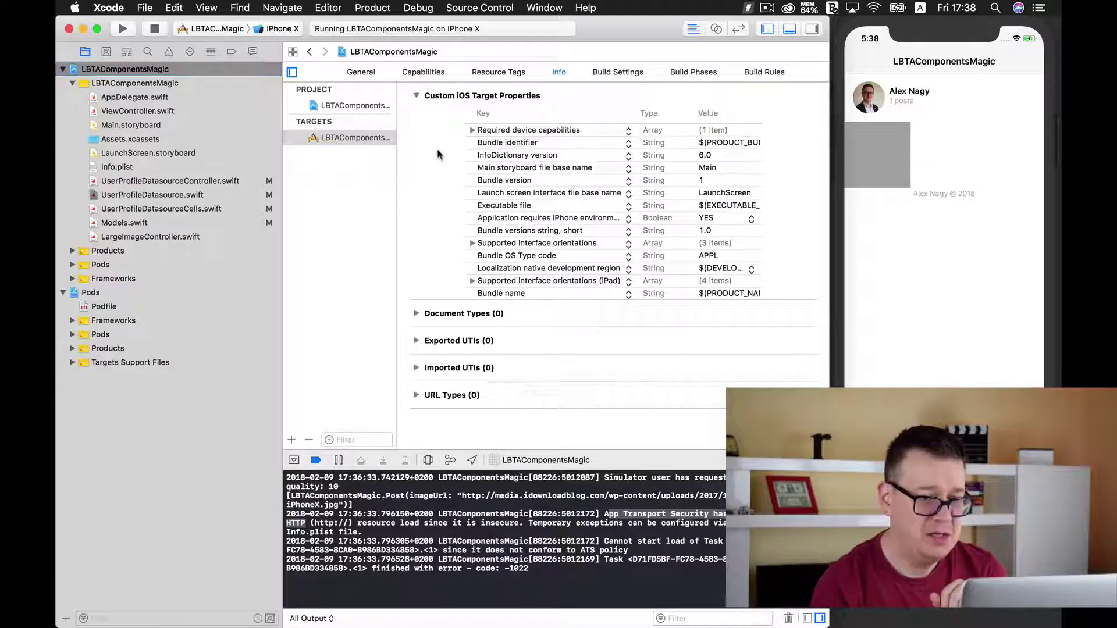
pyautogui.click(611, 131)
pyautogui.click(622, 134)
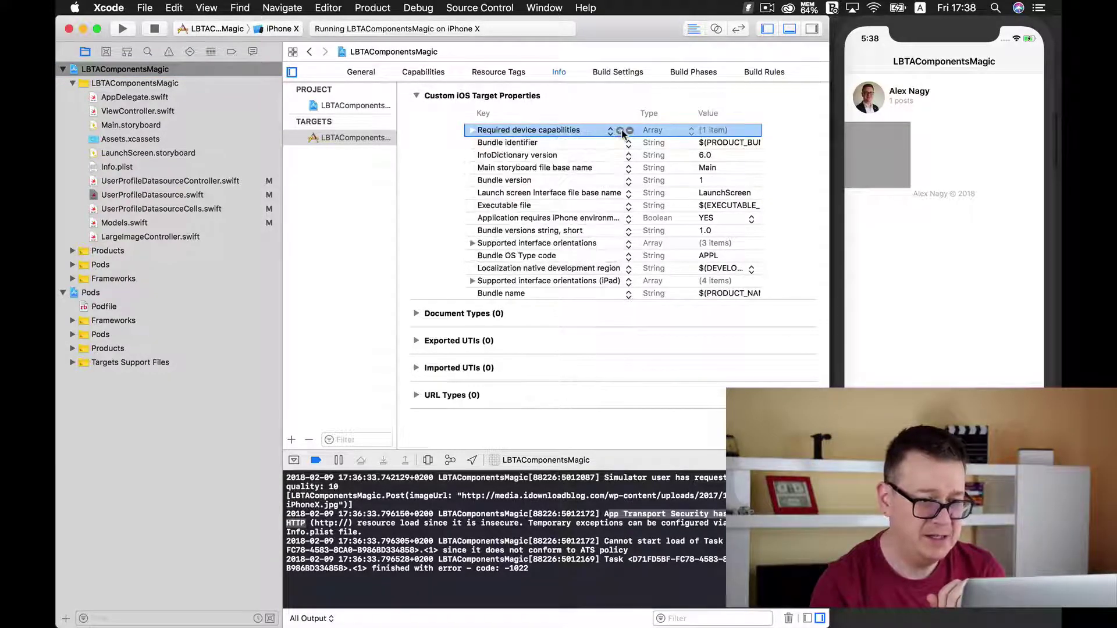
pyautogui.click(621, 130)
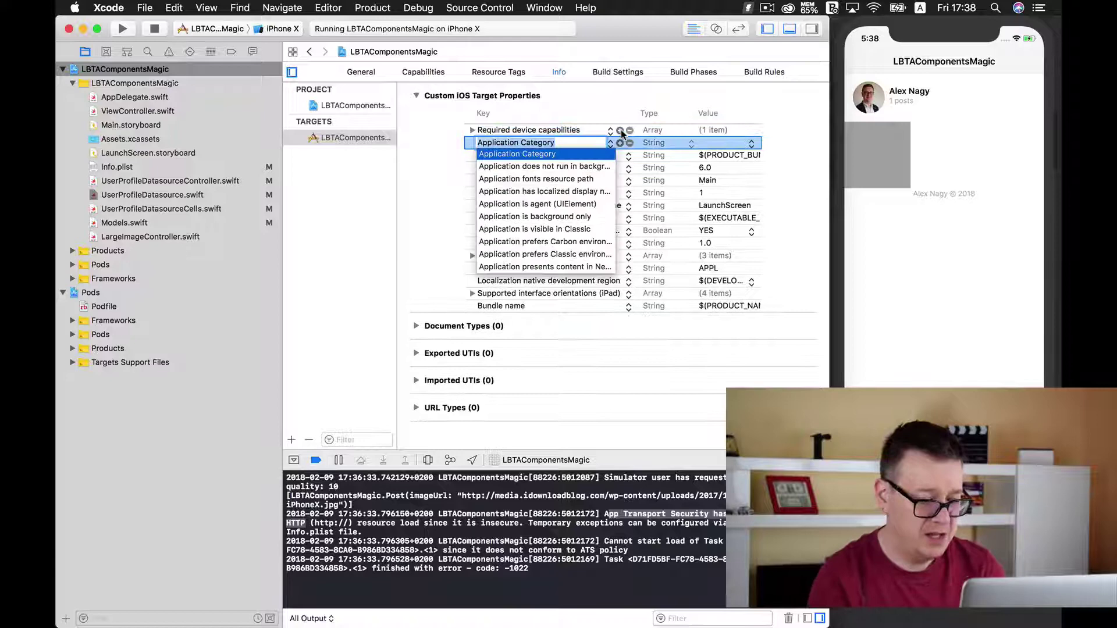
pyautogui.write('App Te')
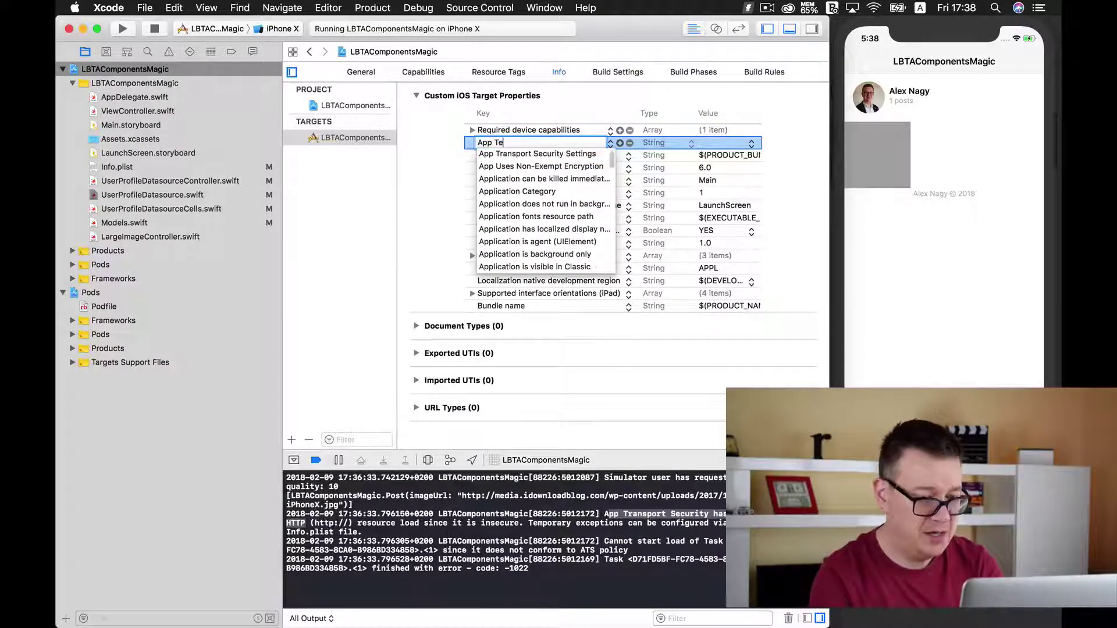
pyautogui.press('Down')
pyautogui.press('Return')
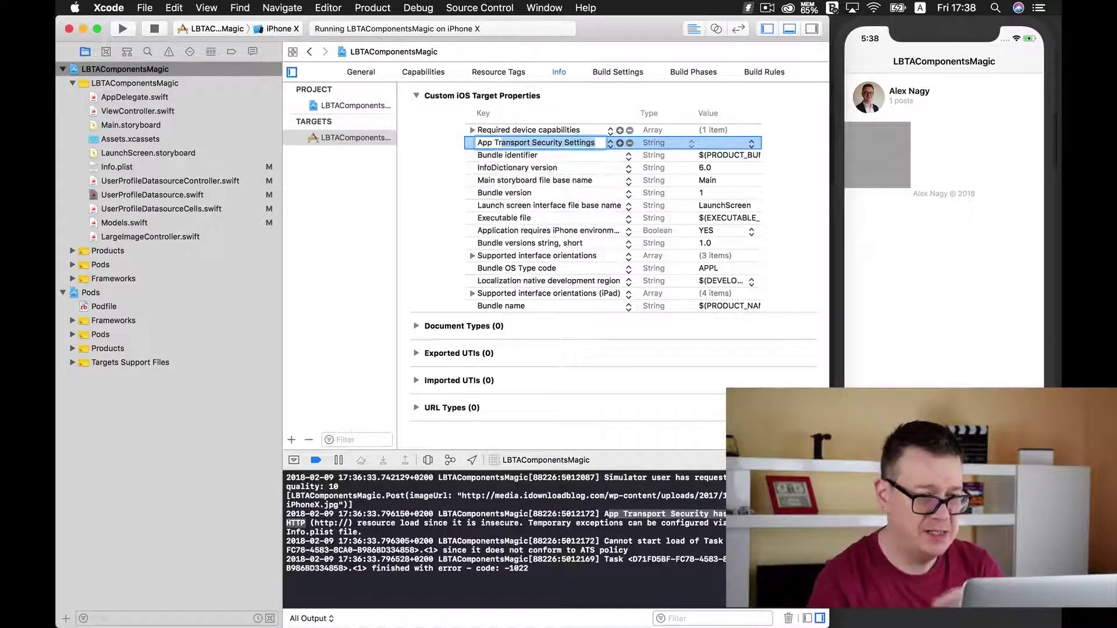
# Add an Allow Arbitrary Loads child key under it with value YES.
pyautogui.rightClick(620, 145)
pyautogui.click(578, 144)
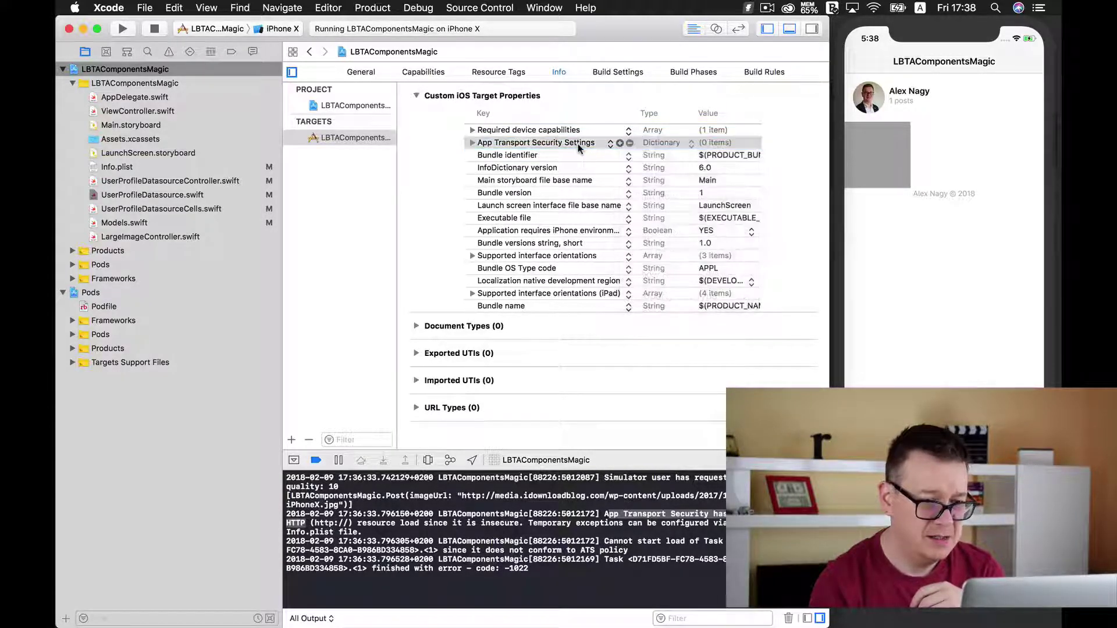
pyautogui.rightClick(578, 144)
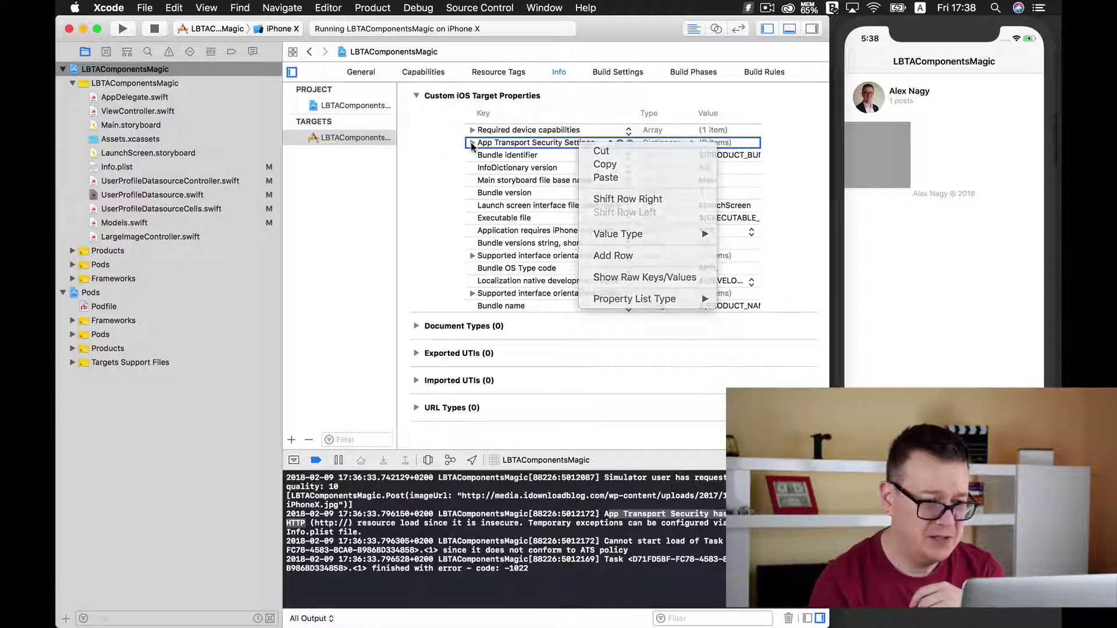
pyautogui.click(472, 144)
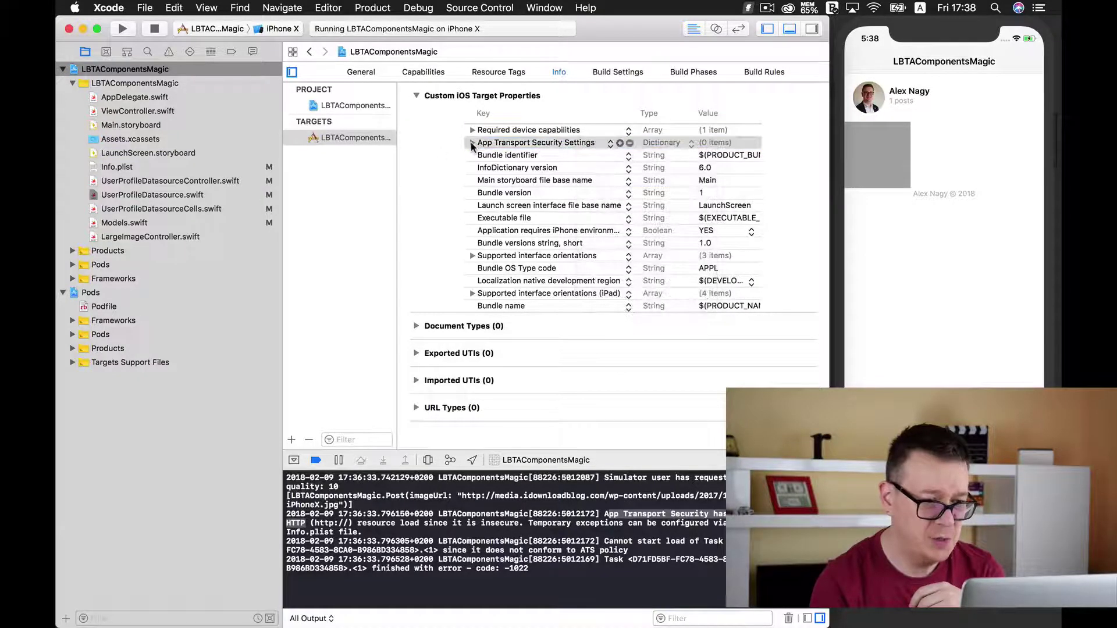
pyautogui.click(618, 143)
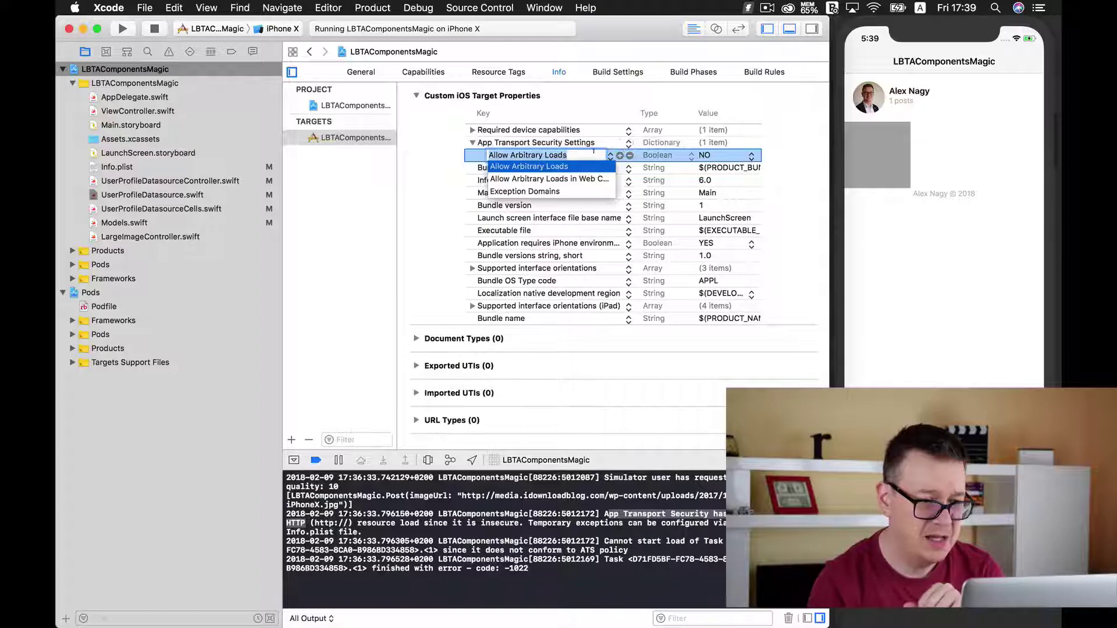
pyautogui.click(594, 151)
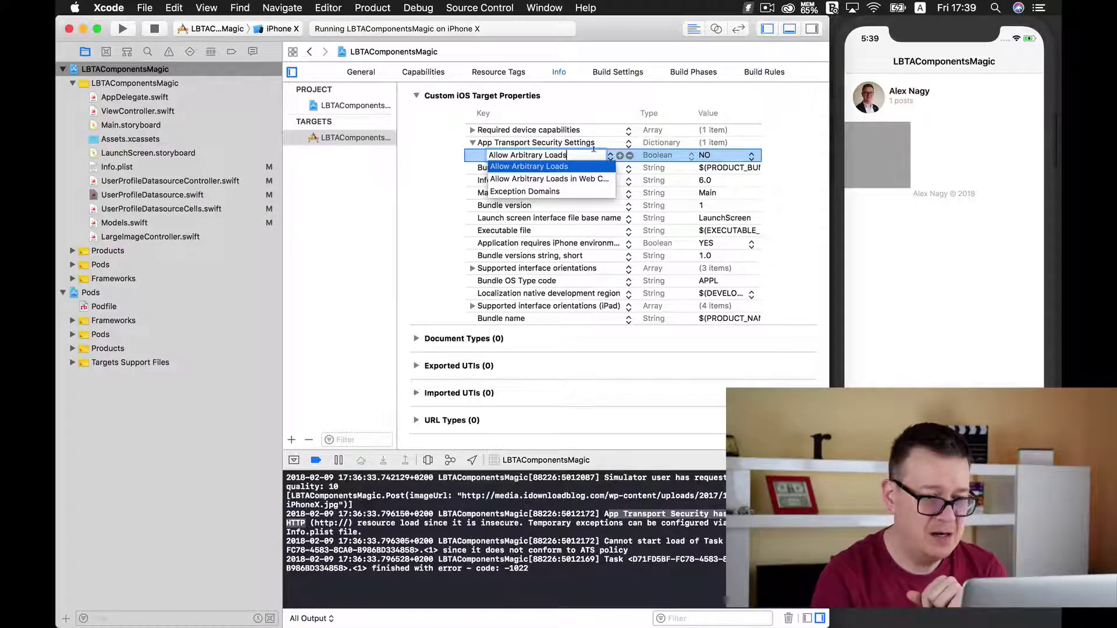
pyautogui.press('Return')
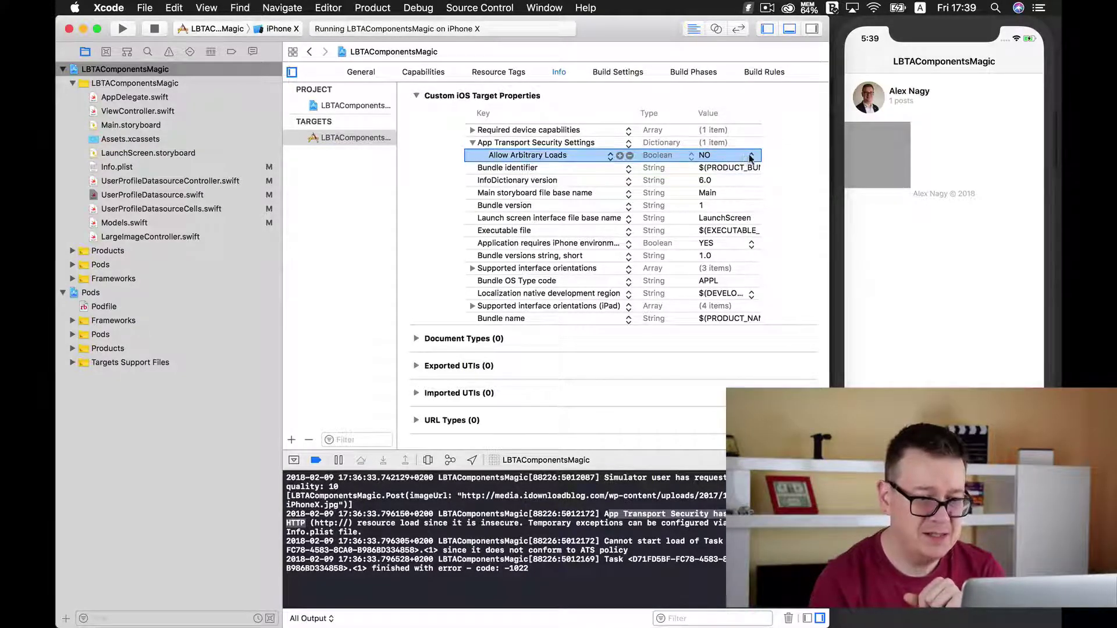
pyautogui.click(750, 158)
pyautogui.click(715, 168)
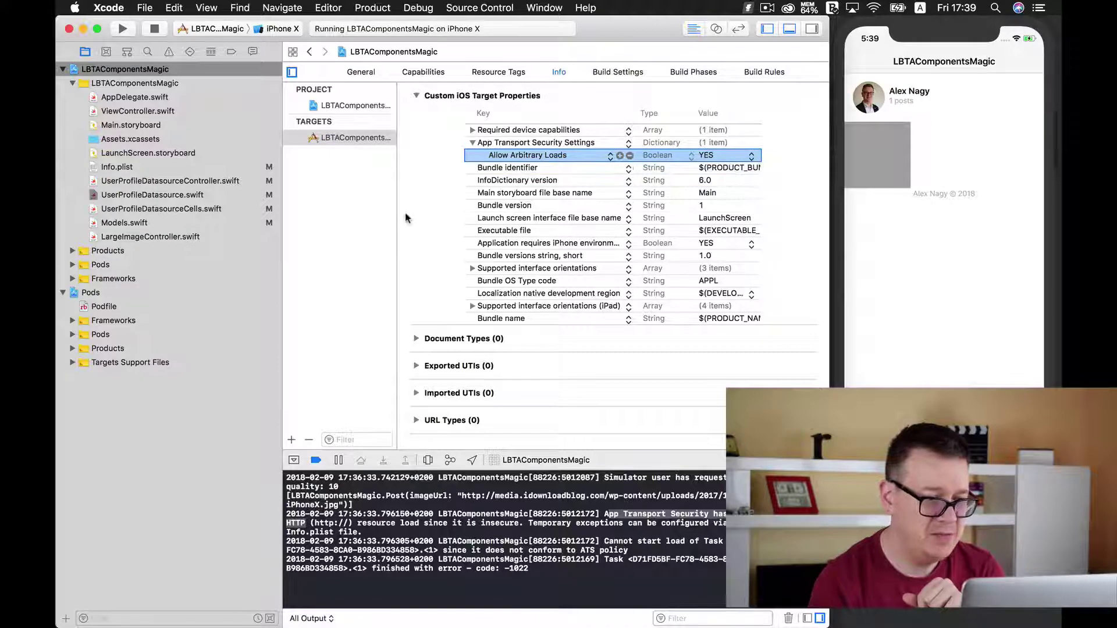
pyautogui.click(390, 219)
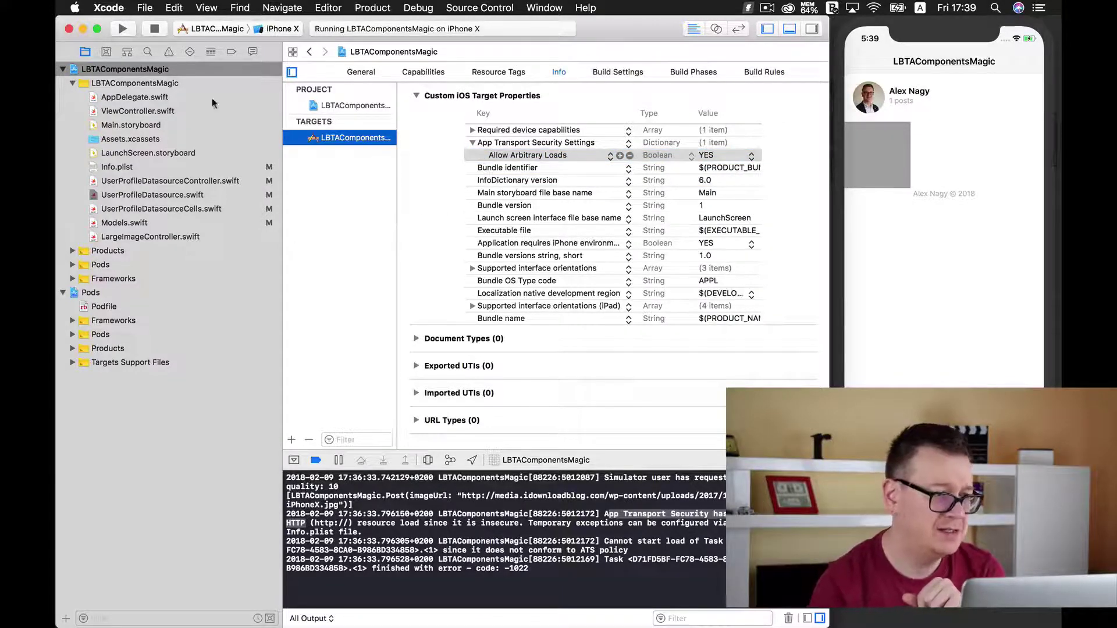
# Rebuild and relaunch so the rocky-shore wallpaper appears in Alex Nagy's post cell.
pyautogui.click(124, 30)
pyautogui.click(124, 29)
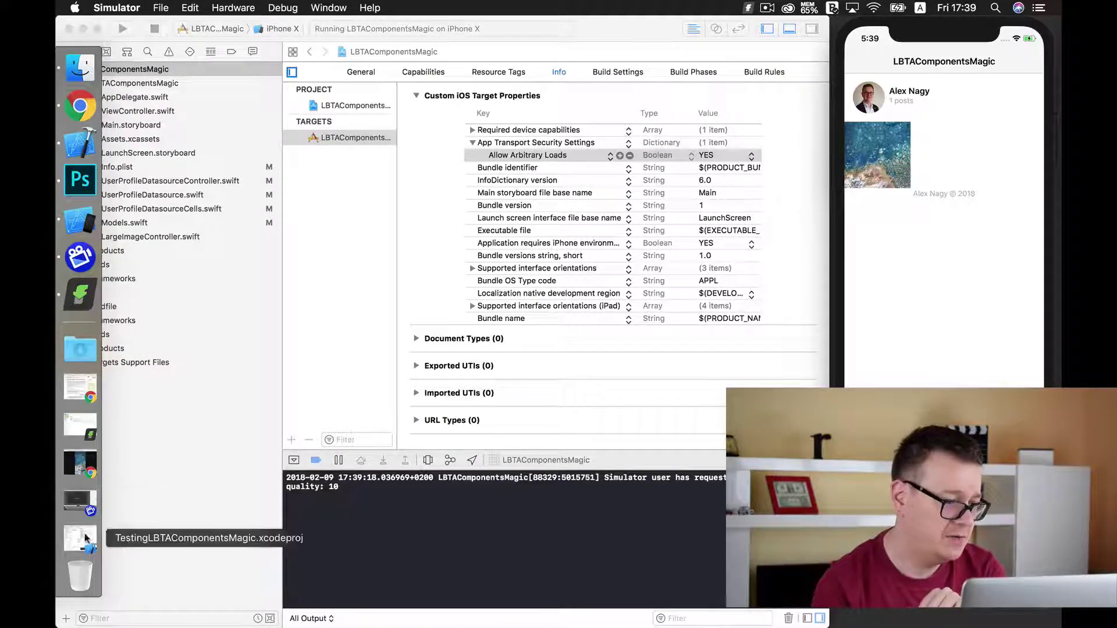
# Copy the urls array from TestingLBTAComponentsMagic's fetchCurrentUserAndPosts, then close that project.
pyautogui.click(80, 542)
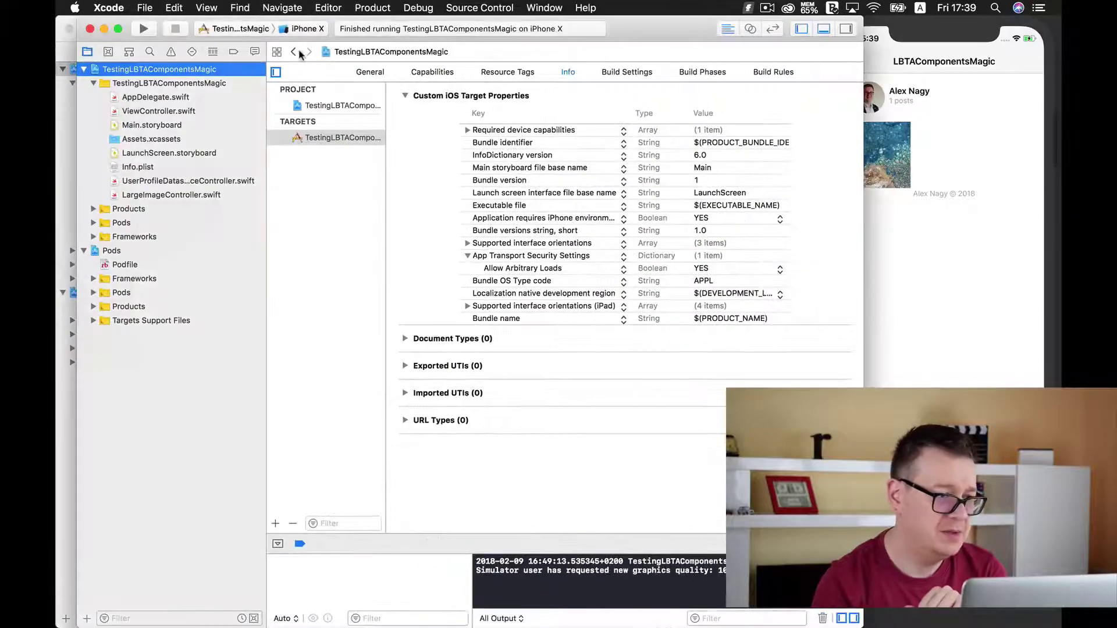
pyautogui.click(294, 51)
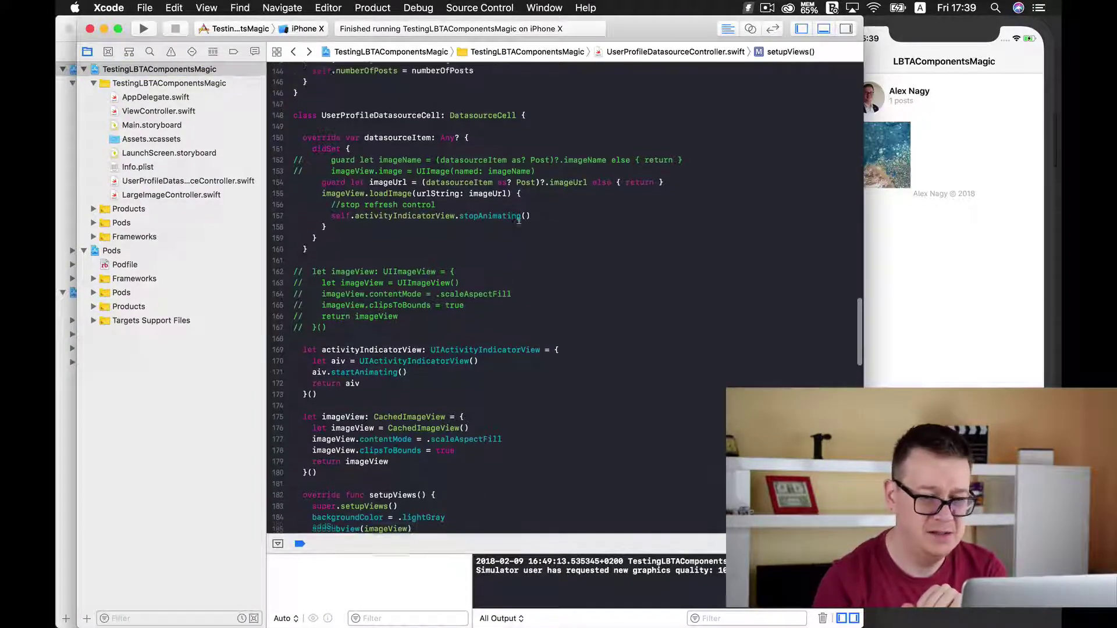
pyautogui.scroll(-5, 519, 221)
pyautogui.scroll(-5, 519, 221)
pyautogui.scroll(-3, 518, 221)
pyautogui.scroll(3, 519, 221)
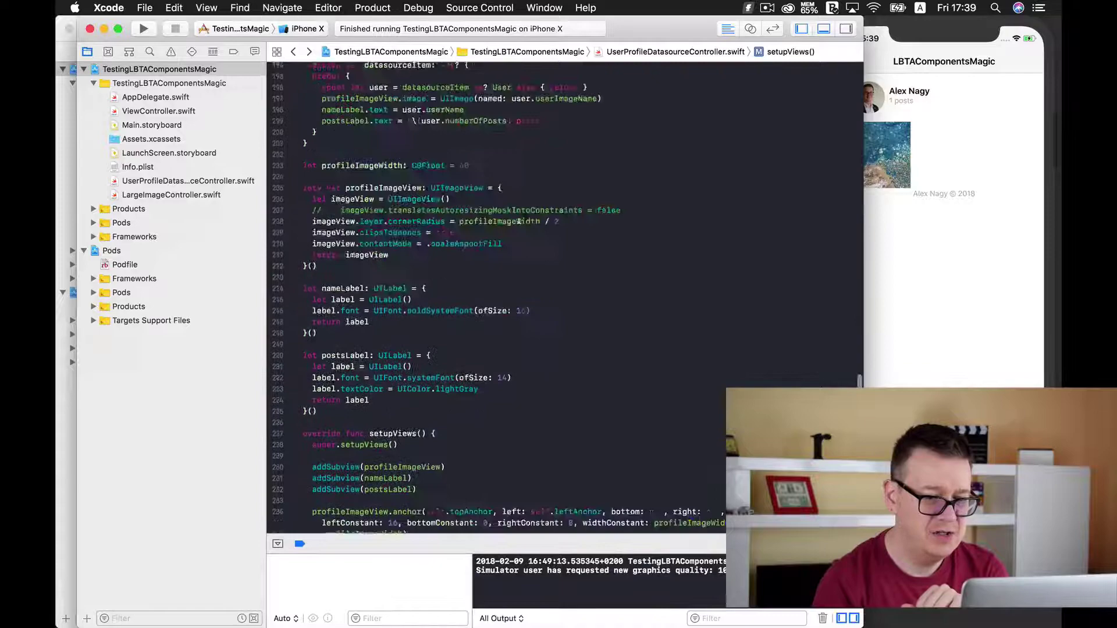
pyautogui.scroll(5, 518, 221)
pyautogui.scroll(5, 519, 221)
pyautogui.scroll(10, 519, 221)
pyautogui.scroll(1, 519, 221)
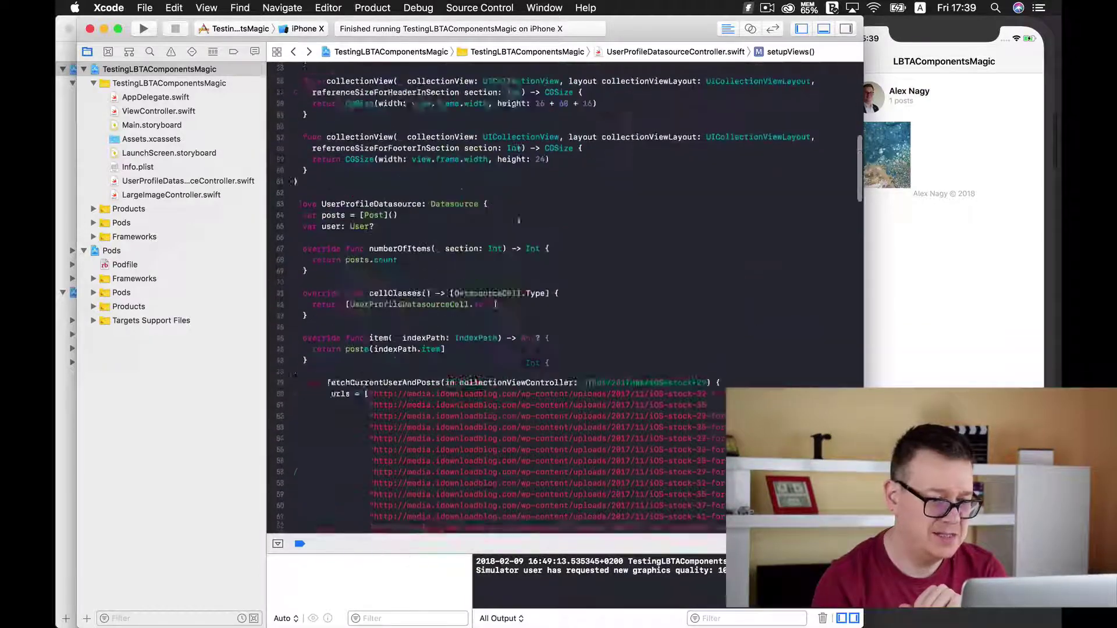
pyautogui.scroll(-5, 518, 222)
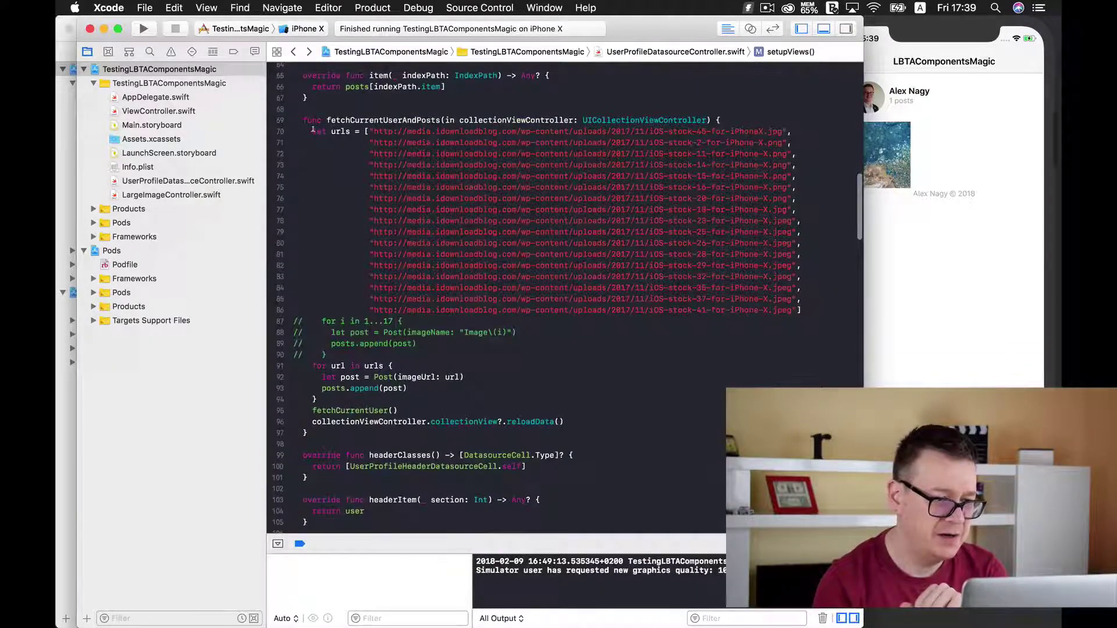
pyautogui.moveTo(312, 130); pyautogui.dragTo(799, 302)
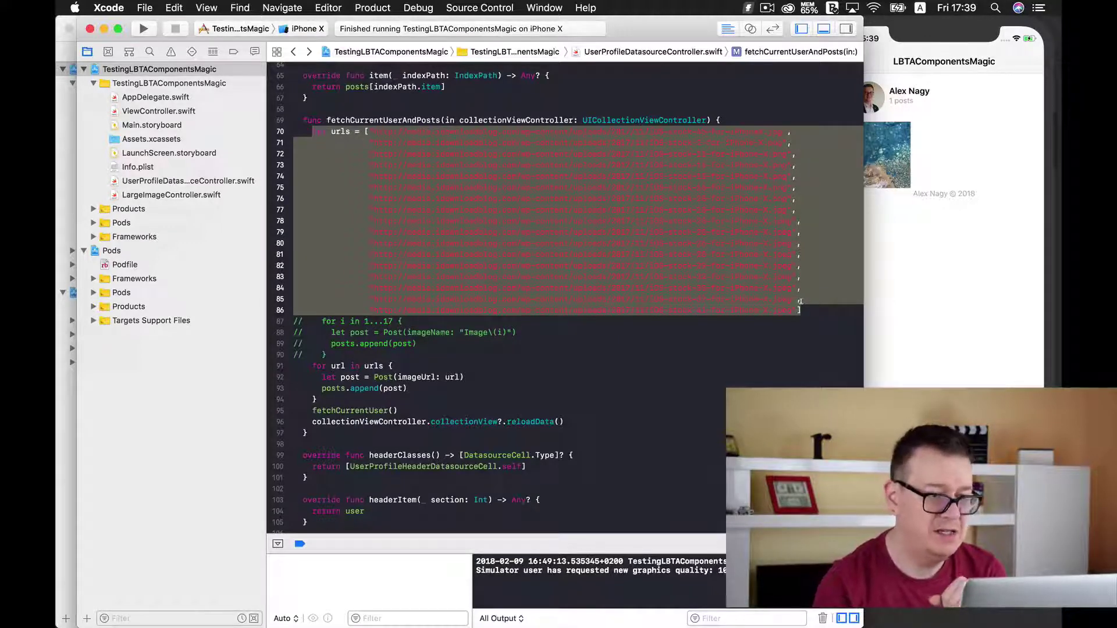
pyautogui.click(103, 29)
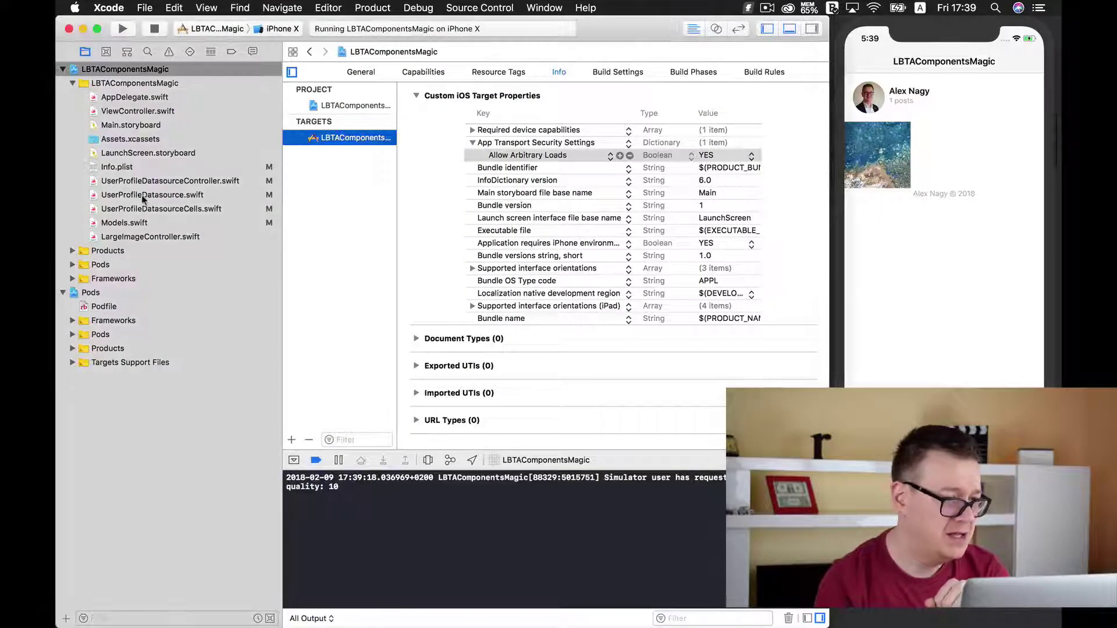
# Paste the seventeen wallpaper URLs over UserProfileDatasource.swift's single-URL line and rebuild.
pyautogui.click(150, 195)
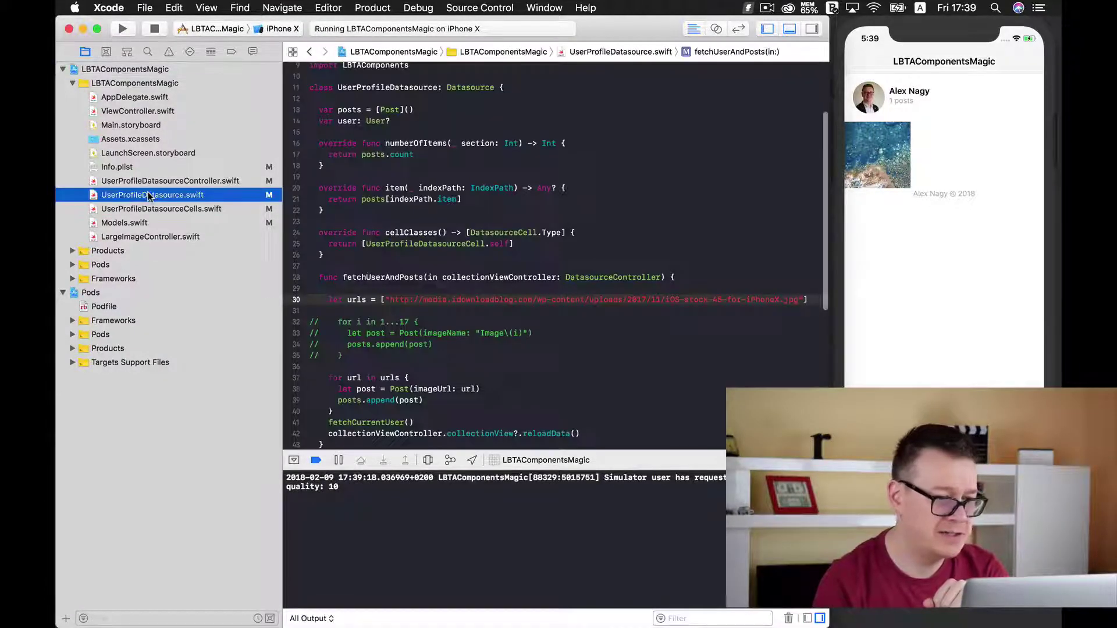
pyautogui.moveTo(330, 299); pyautogui.dragTo(806, 299)
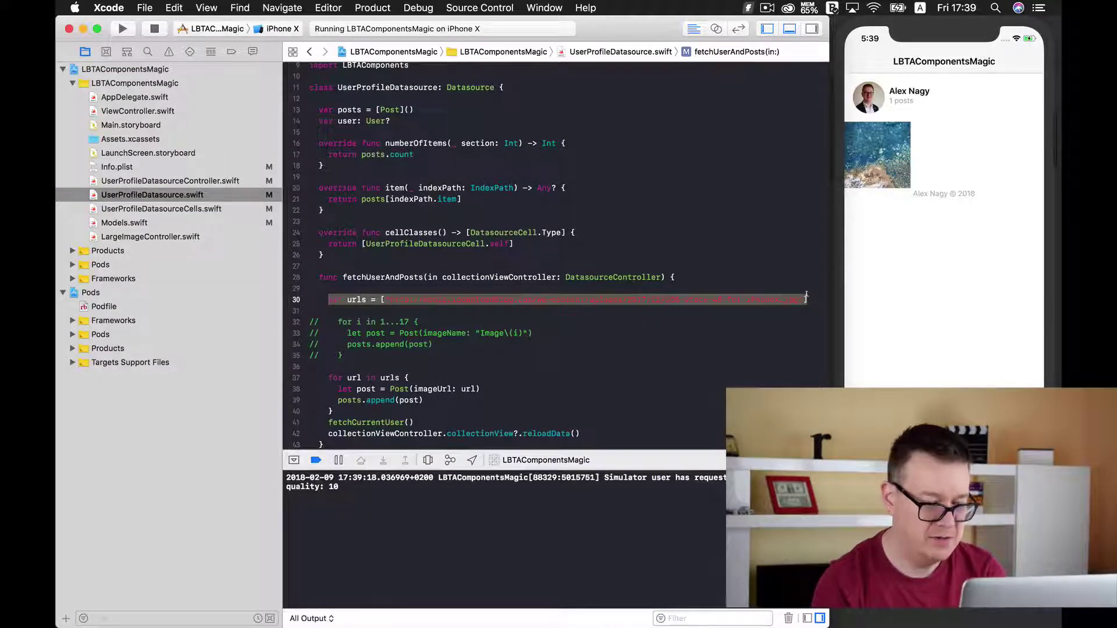
pyautogui.press('super+v')
pyautogui.scroll(-4, 686, 262)
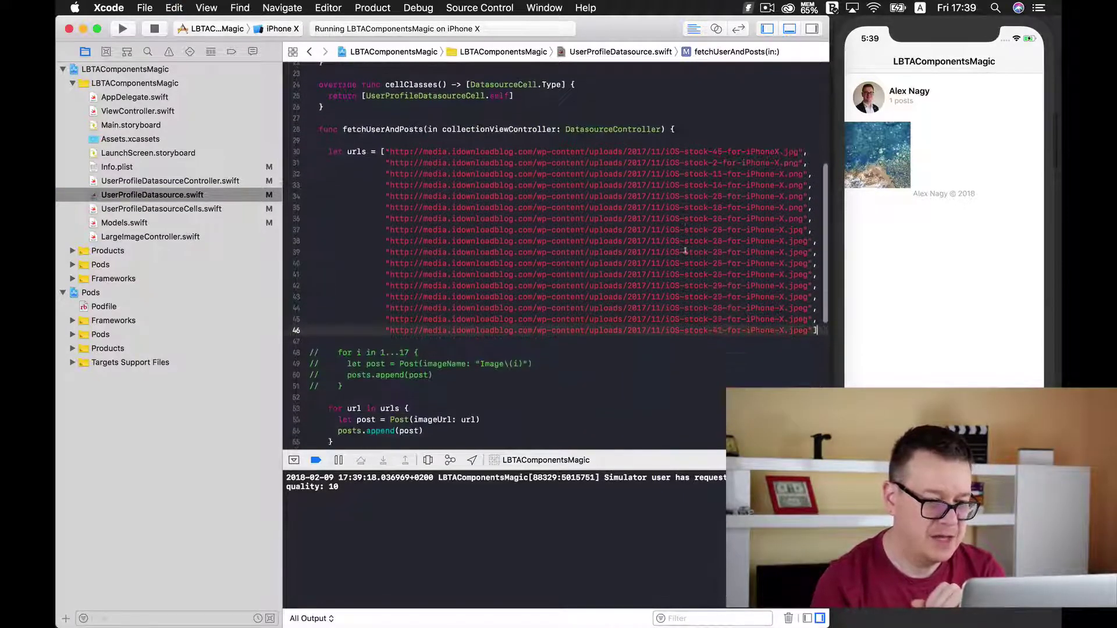
pyautogui.click(126, 29)
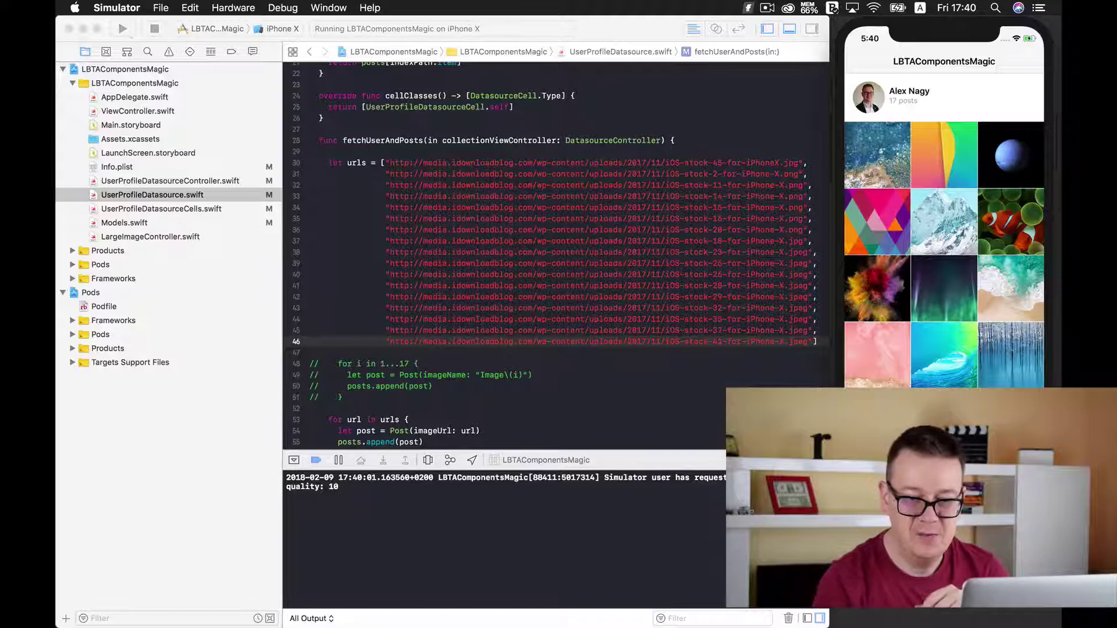
pyautogui.scroll(-5, 954, 334)
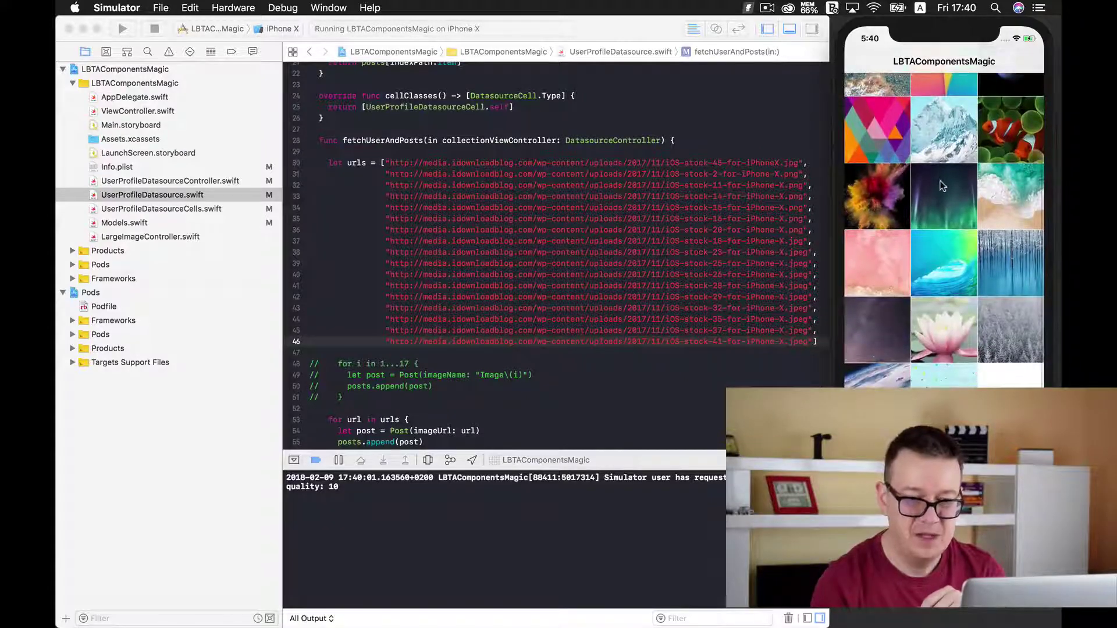
pyautogui.scroll(5, 939, 326)
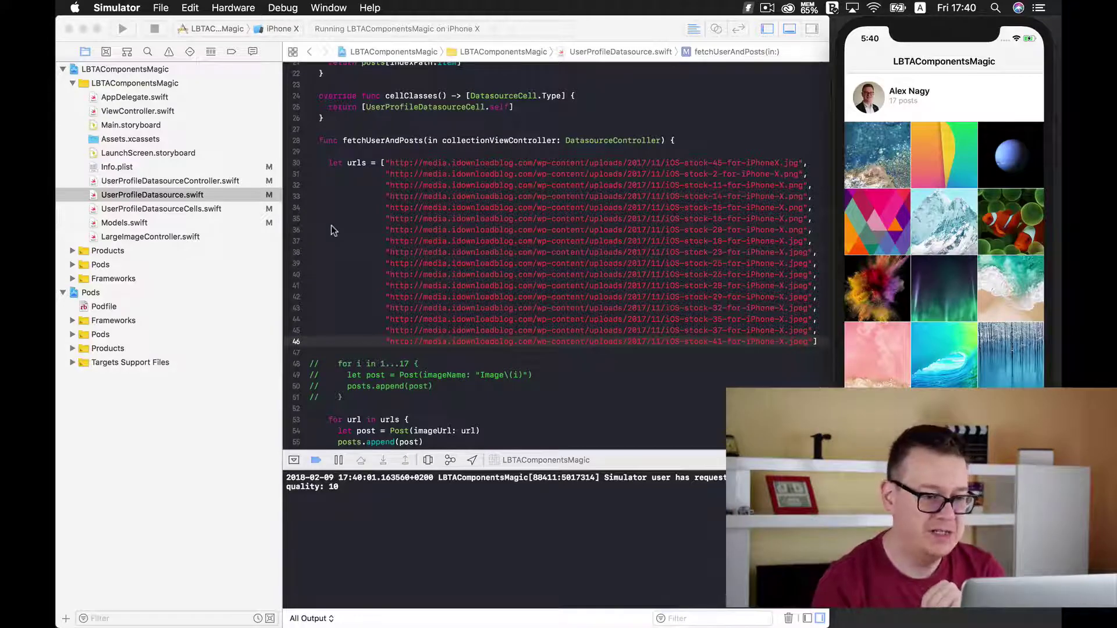
pyautogui.scroll(1, 331, 230)
pyautogui.scroll(2, 332, 230)
pyautogui.scroll(2, 331, 230)
pyautogui.scroll(1, 331, 230)
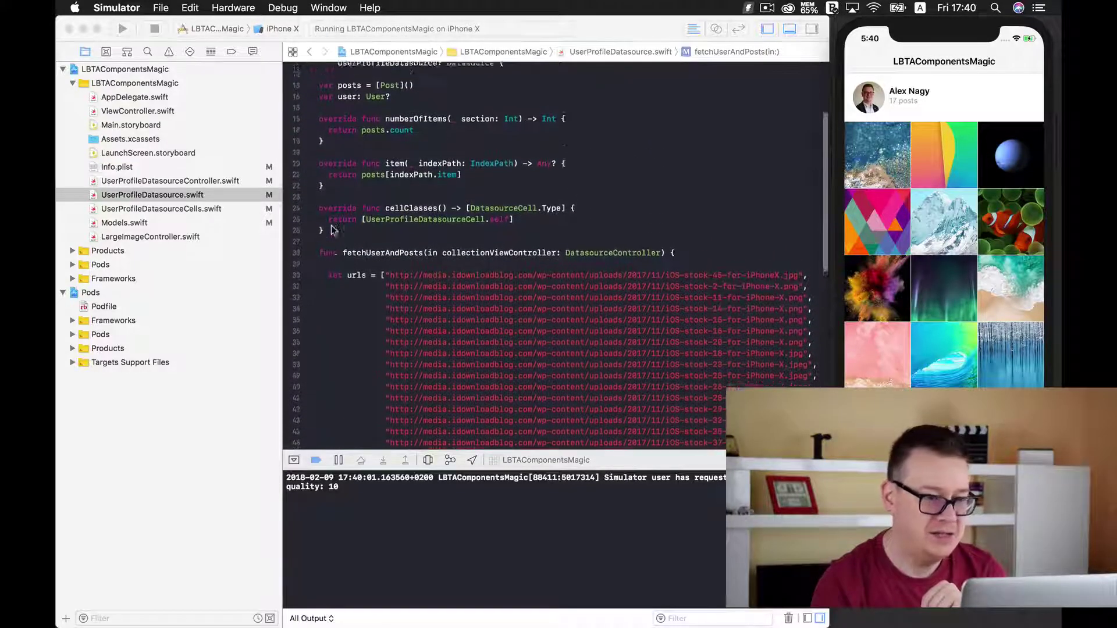
pyautogui.scroll(1, 331, 229)
pyautogui.scroll(2, 331, 230)
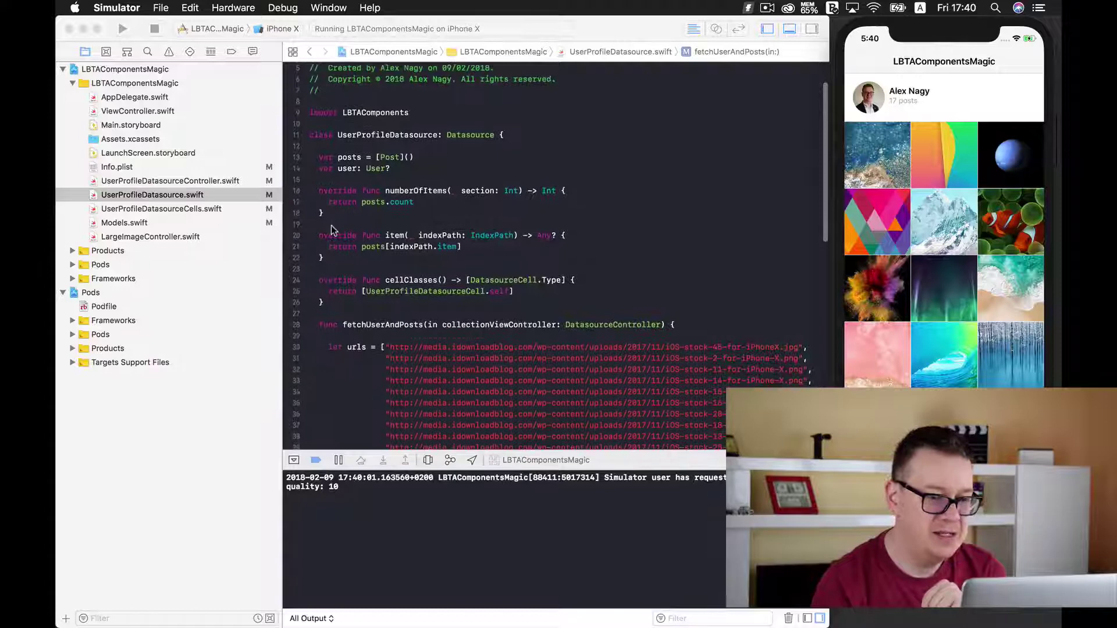
pyautogui.scroll(2, 331, 225)
pyautogui.scroll(1, 331, 225)
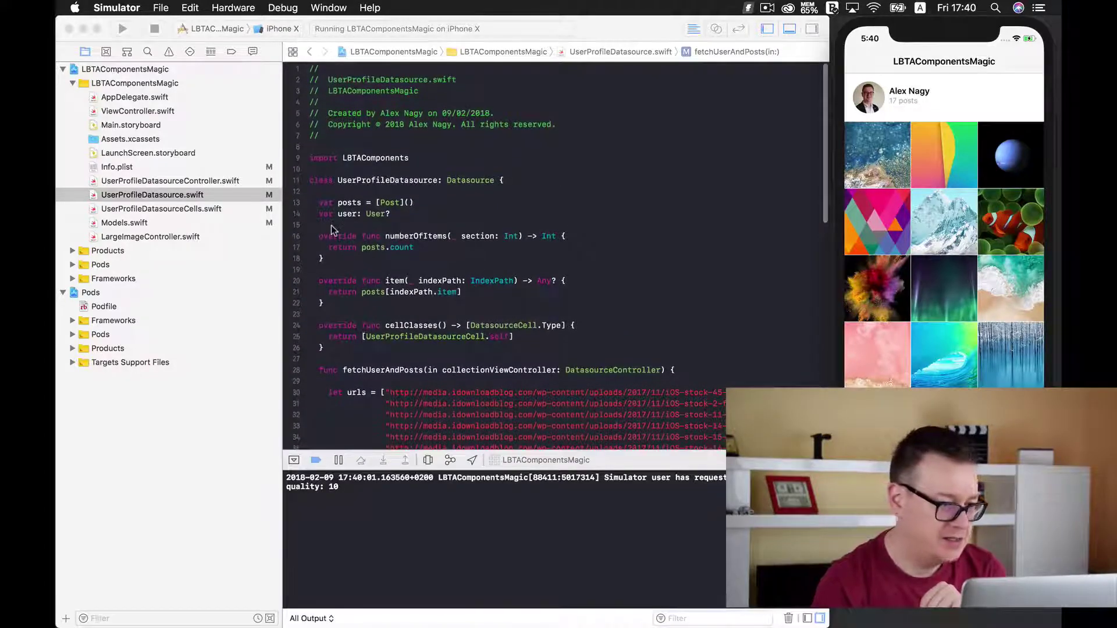
# Return to Xcode with UserProfileDatasourceController.swift open at didSelectItemAt.
pyautogui.click(203, 182)
pyautogui.click(203, 181)
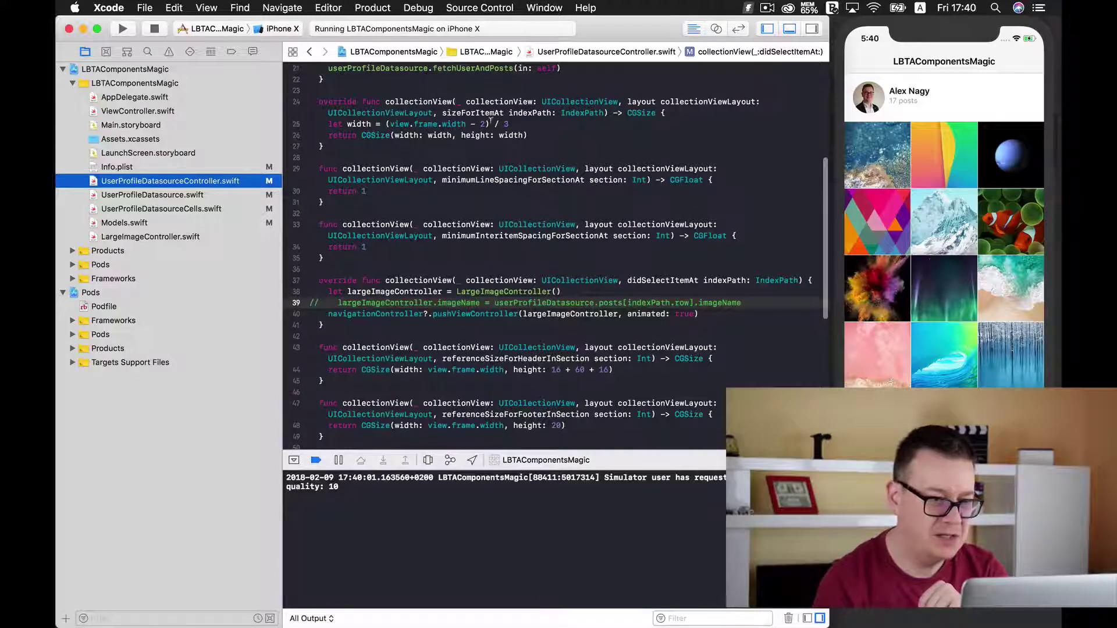
# Set line 25 to width = view.frame.width, leaving (view.frame.width - 2) / 3 commented.
pyautogui.click(387, 123)
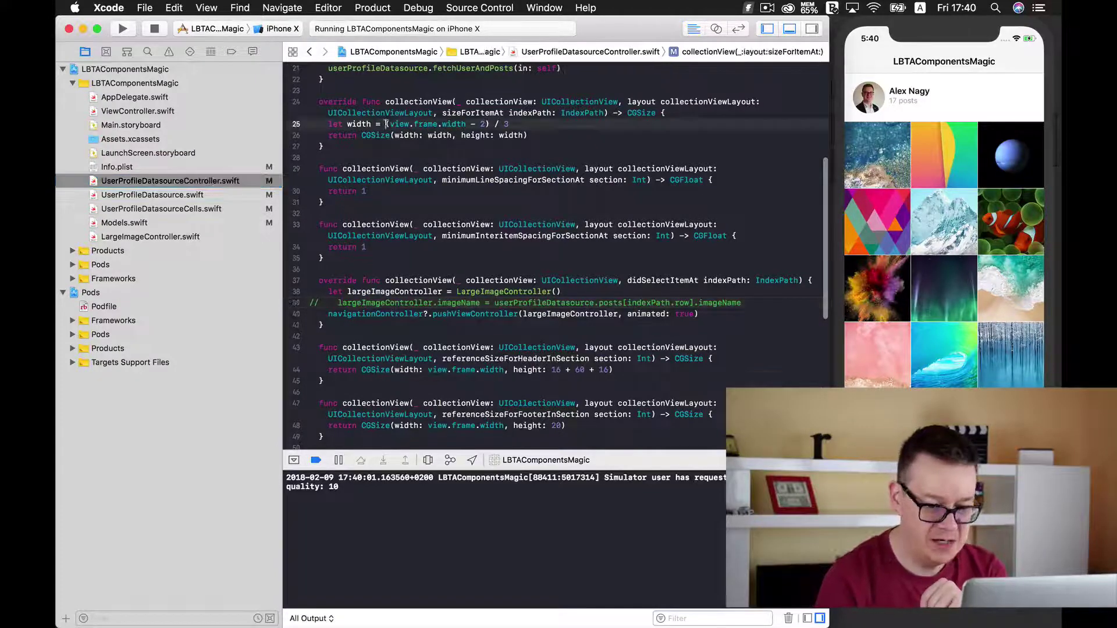
pyautogui.write('//')
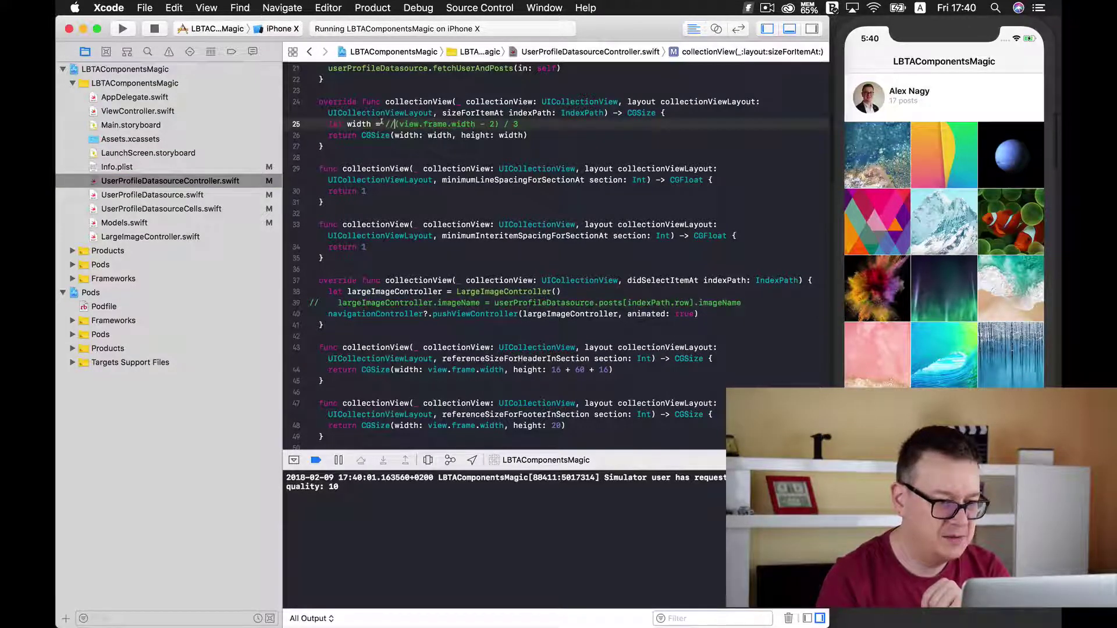
pyautogui.press('Left')
pyautogui.write('vi')
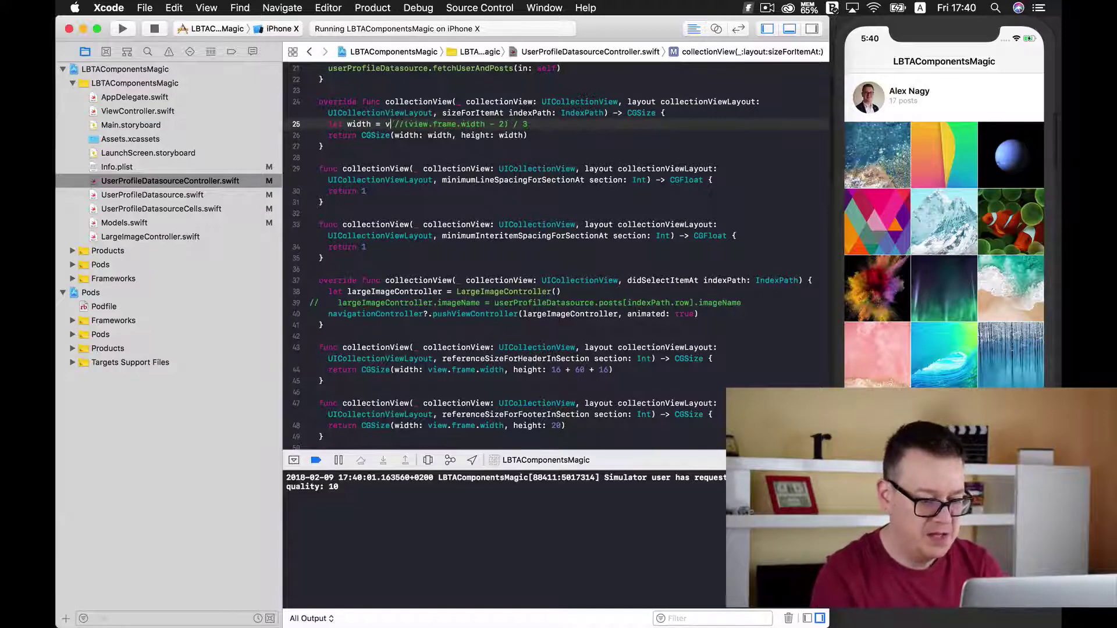
pyautogui.press('Return')
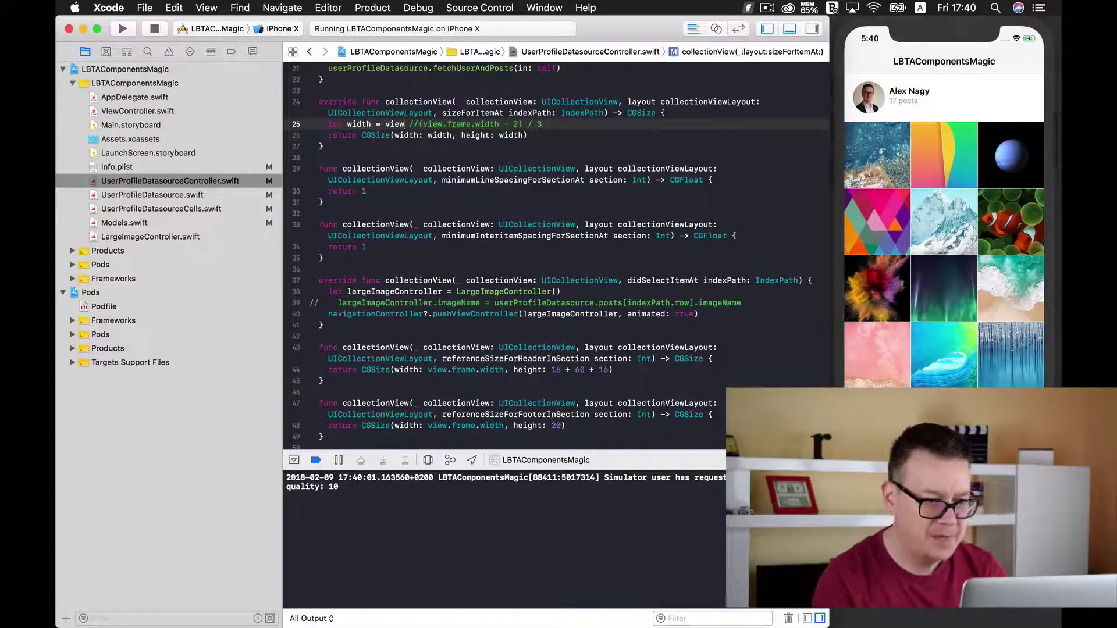
pyautogui.write('.fr')
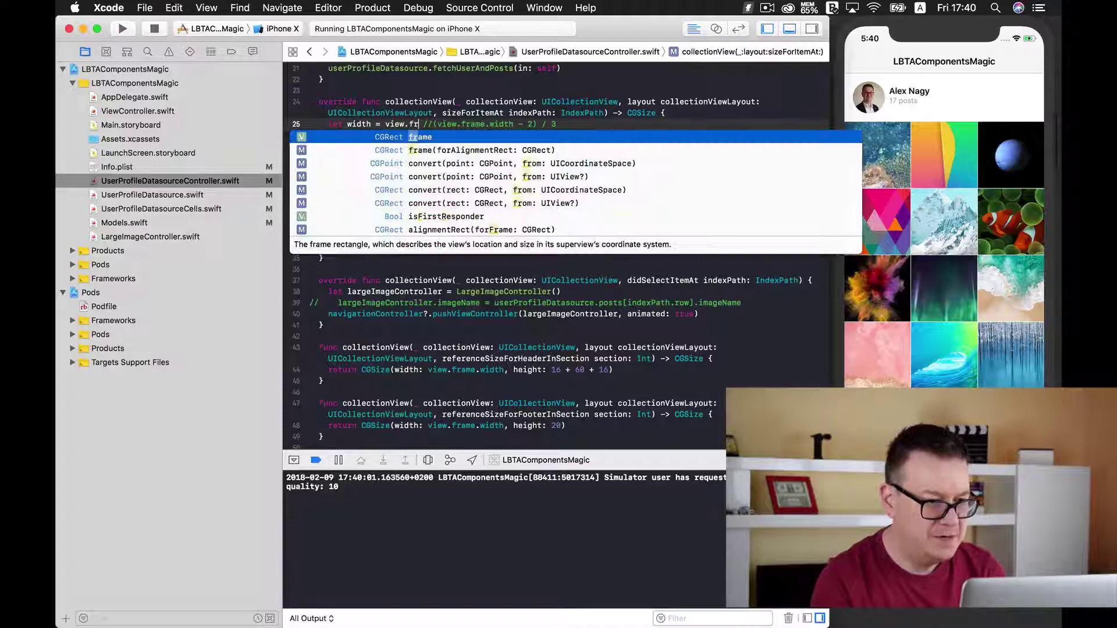
pyautogui.press('Return')
pyautogui.write('.wi')
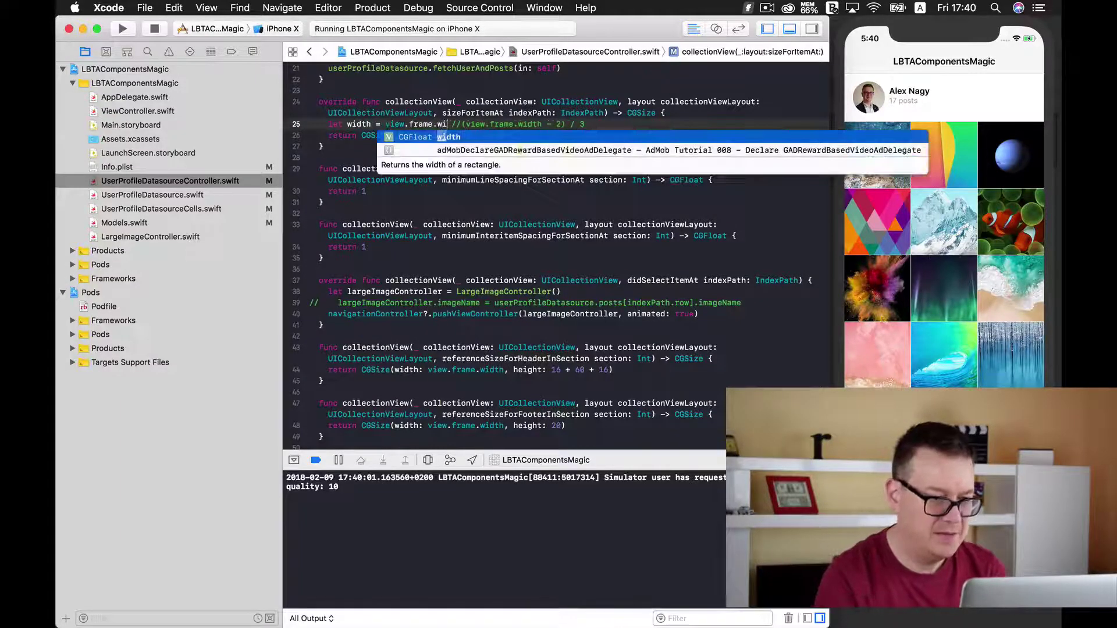
pyautogui.press('Return')
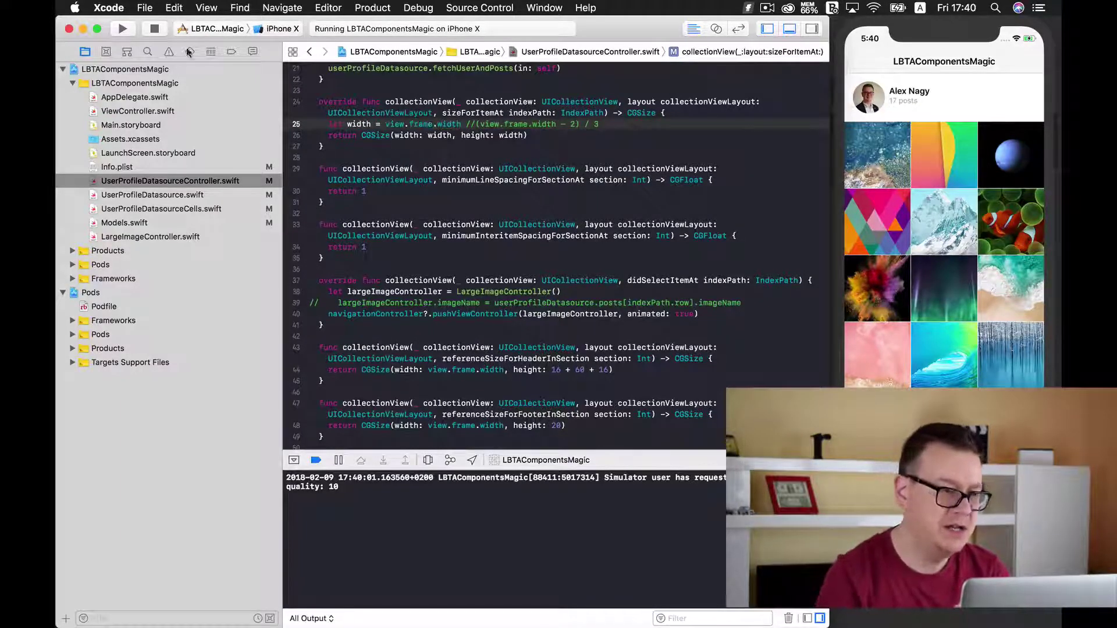
# Relaunch, scroll the full-width photo feed, and open and close one photo's purple detail view.
pyautogui.click(125, 28)
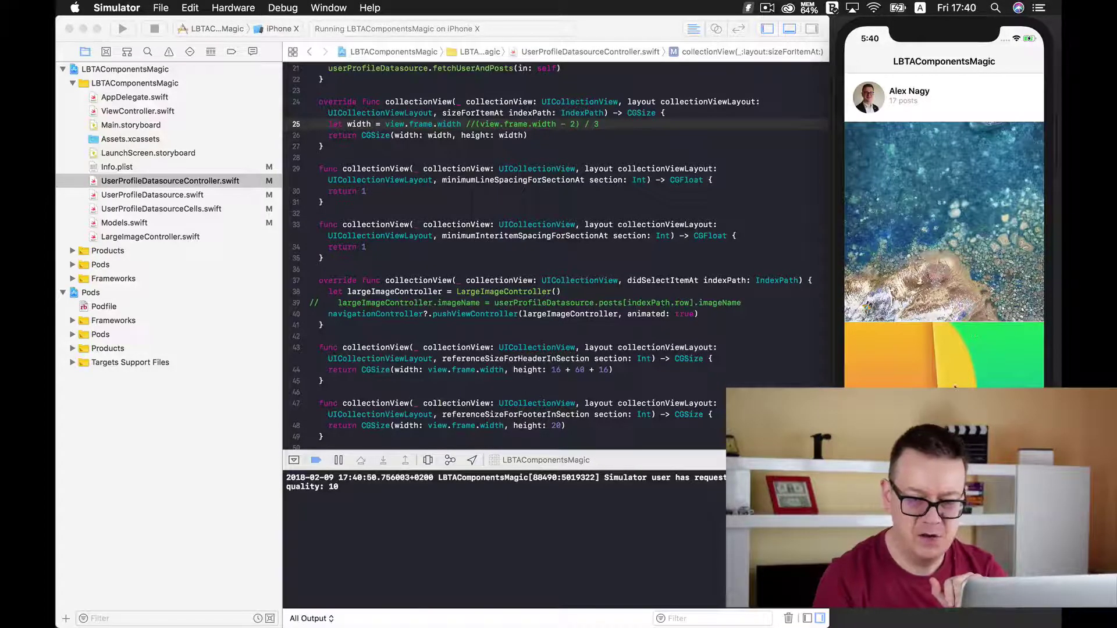
pyautogui.moveTo(957, 388); pyautogui.dragTo(957, 242)
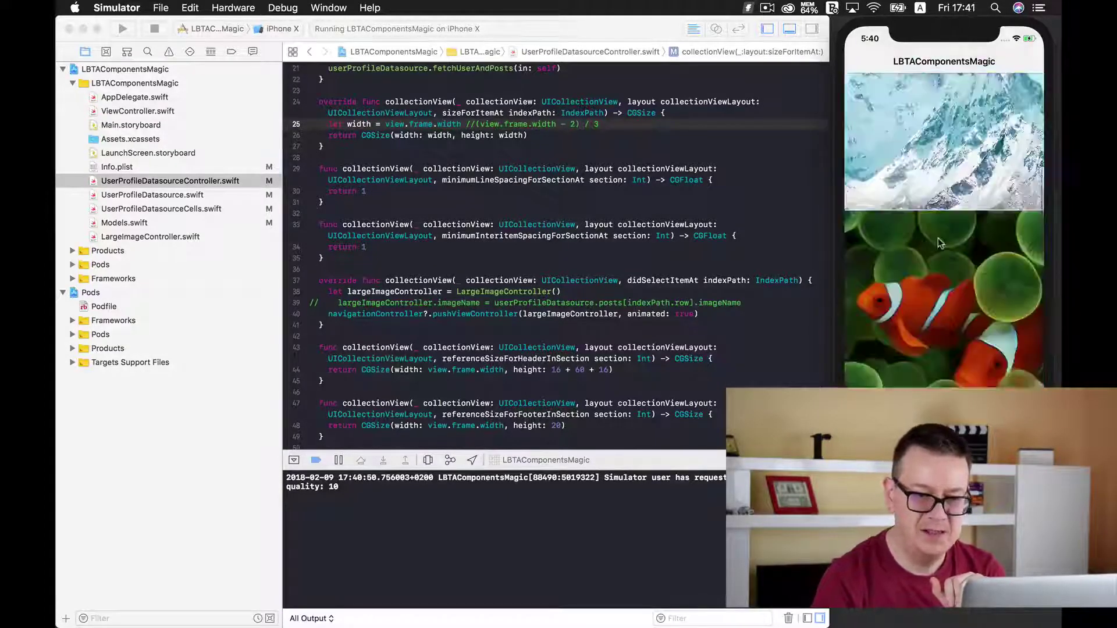
pyautogui.moveTo(953, 367); pyautogui.dragTo(955, 189)
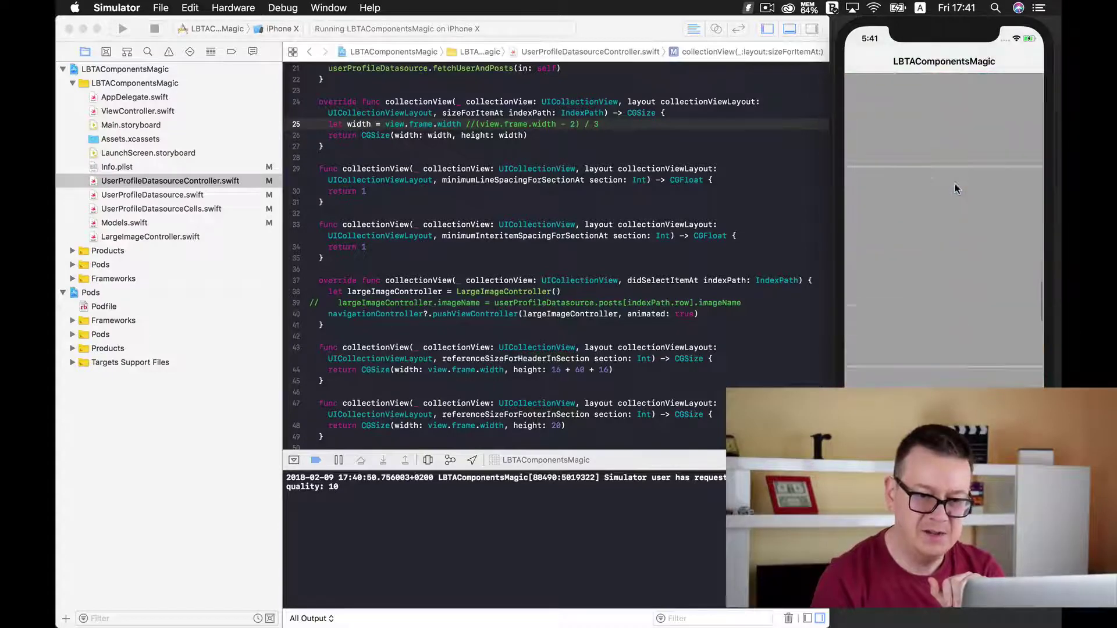
pyautogui.click(946, 346)
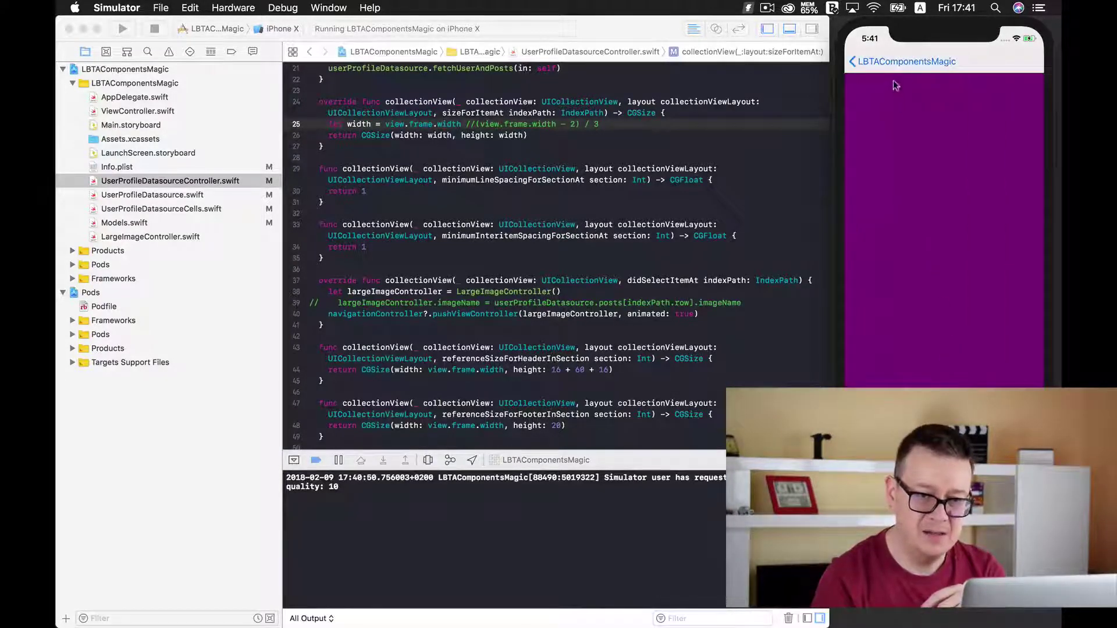
pyautogui.click(886, 61)
pyautogui.moveTo(989, 387); pyautogui.dragTo(995, 179)
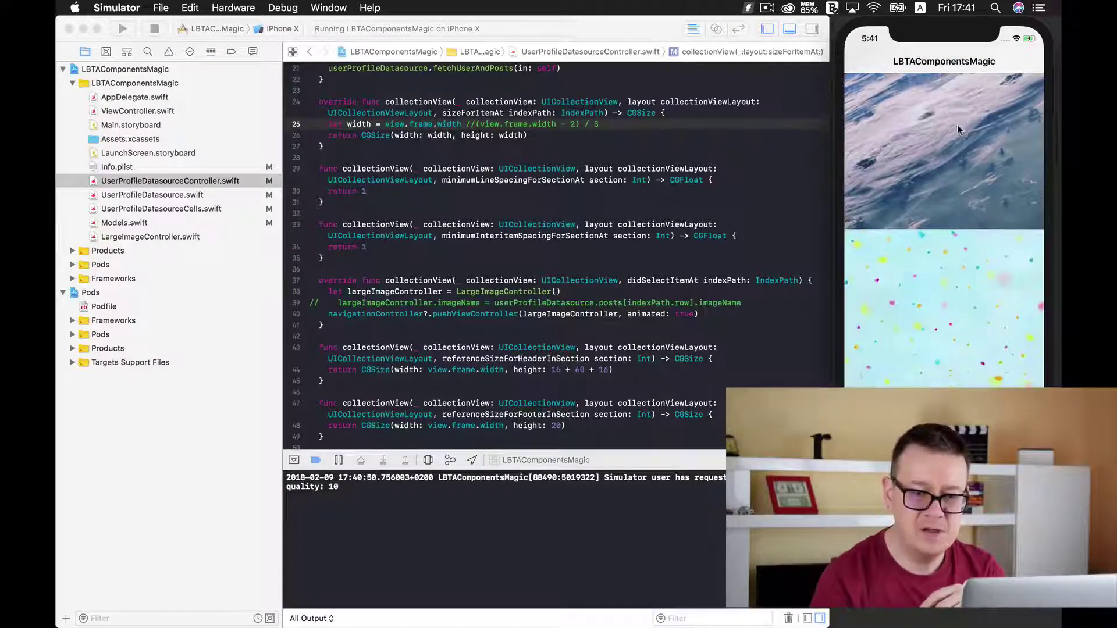
pyautogui.scroll(10, 959, 129)
pyautogui.scroll(10, 938, 210)
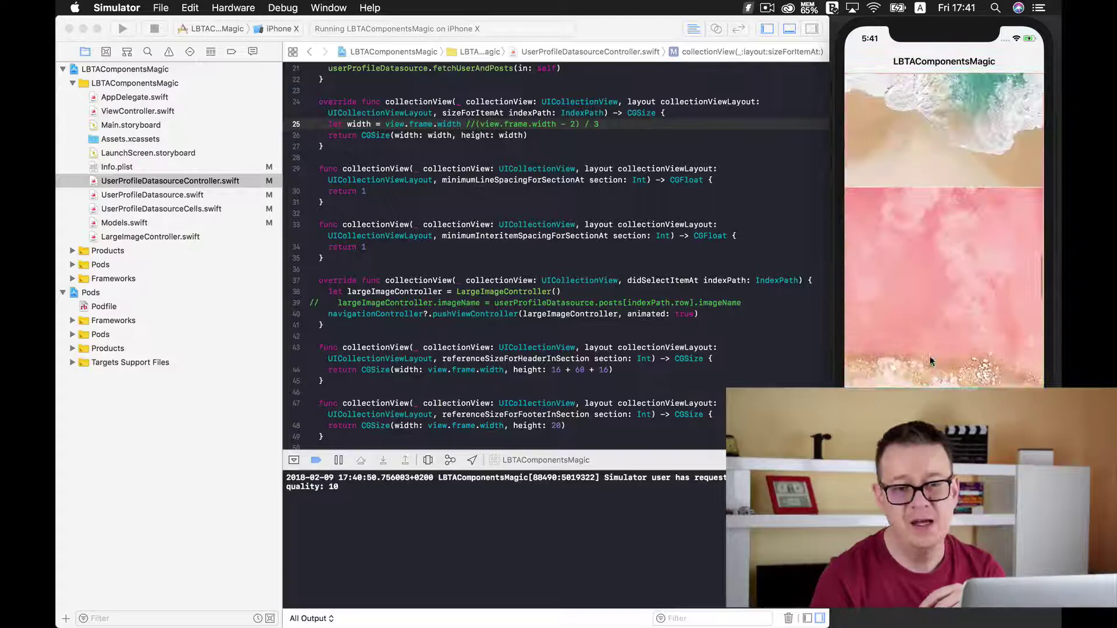
pyautogui.scroll(10, 942, 171)
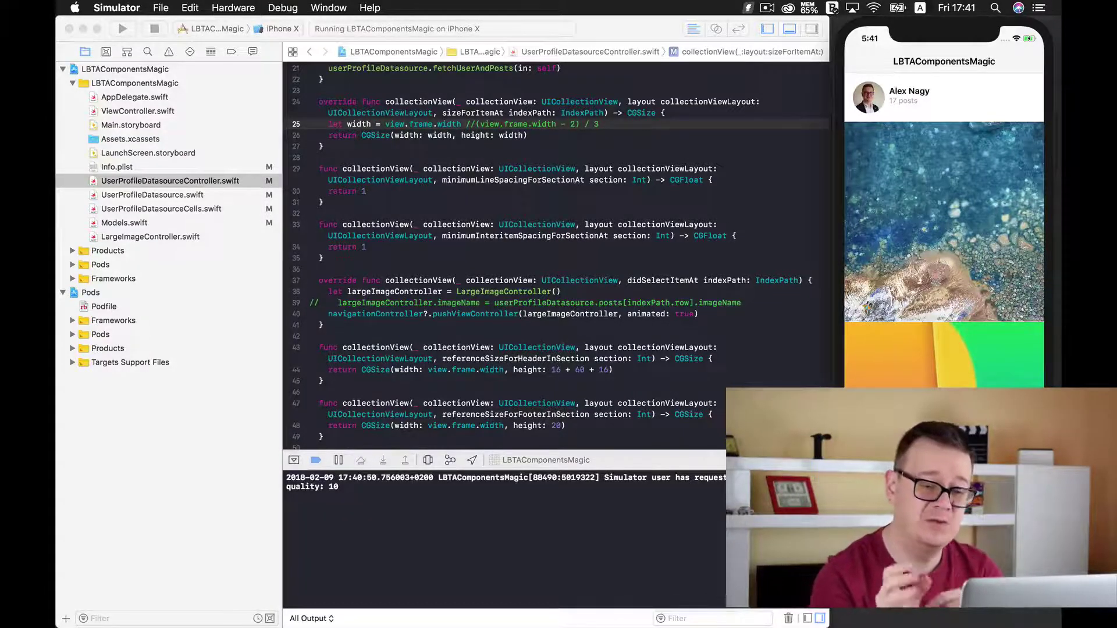
pyautogui.scroll(-10, 951, 155)
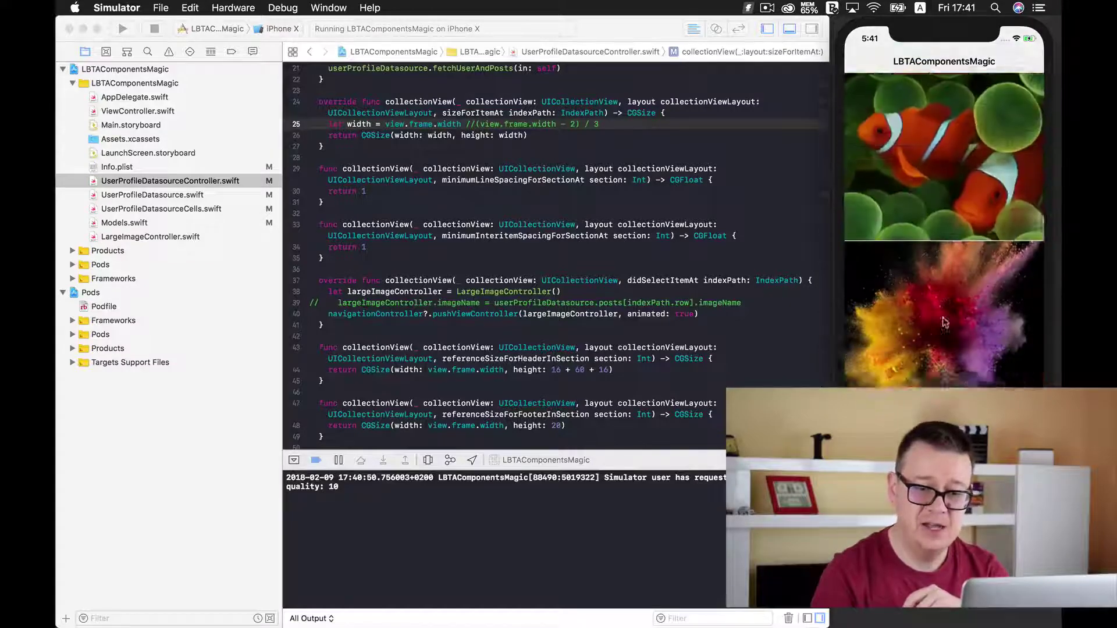
pyautogui.scroll(-10, 966, 213)
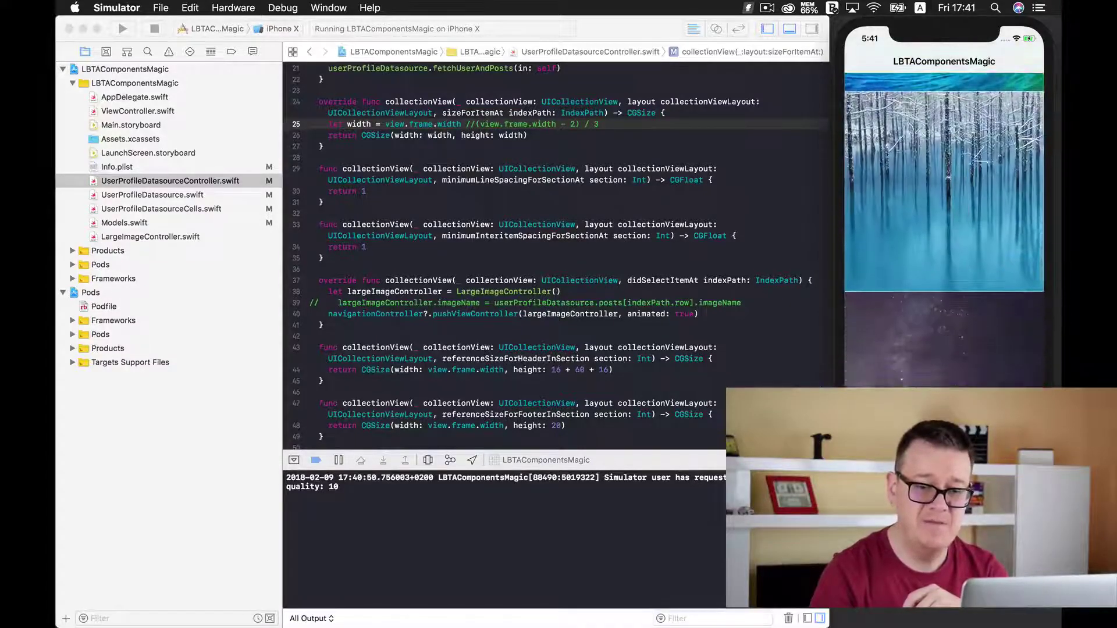
pyautogui.scroll(2, 977, 135)
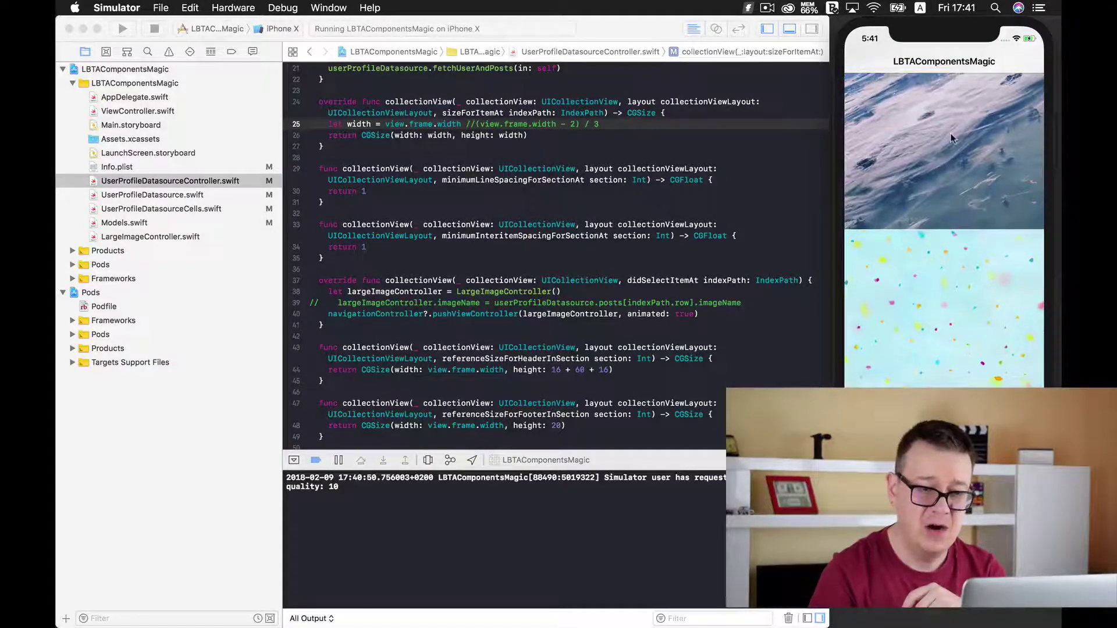
pyautogui.scroll(5, 899, 330)
pyautogui.scroll(5, 917, 288)
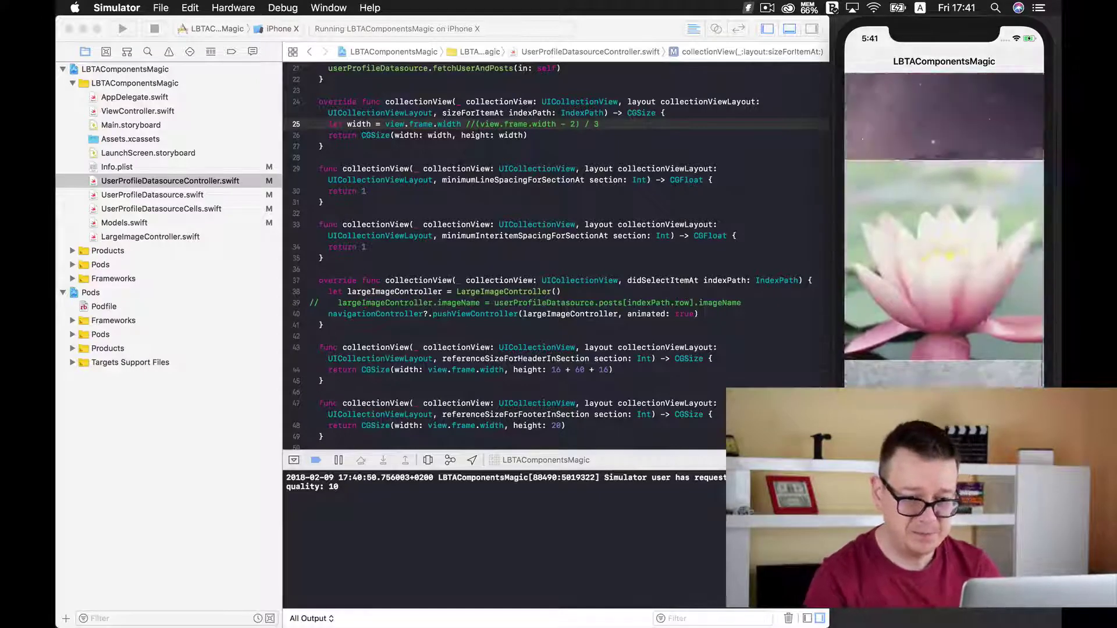
pyautogui.scroll(5, 926, 253)
pyautogui.scroll(3, 908, 254)
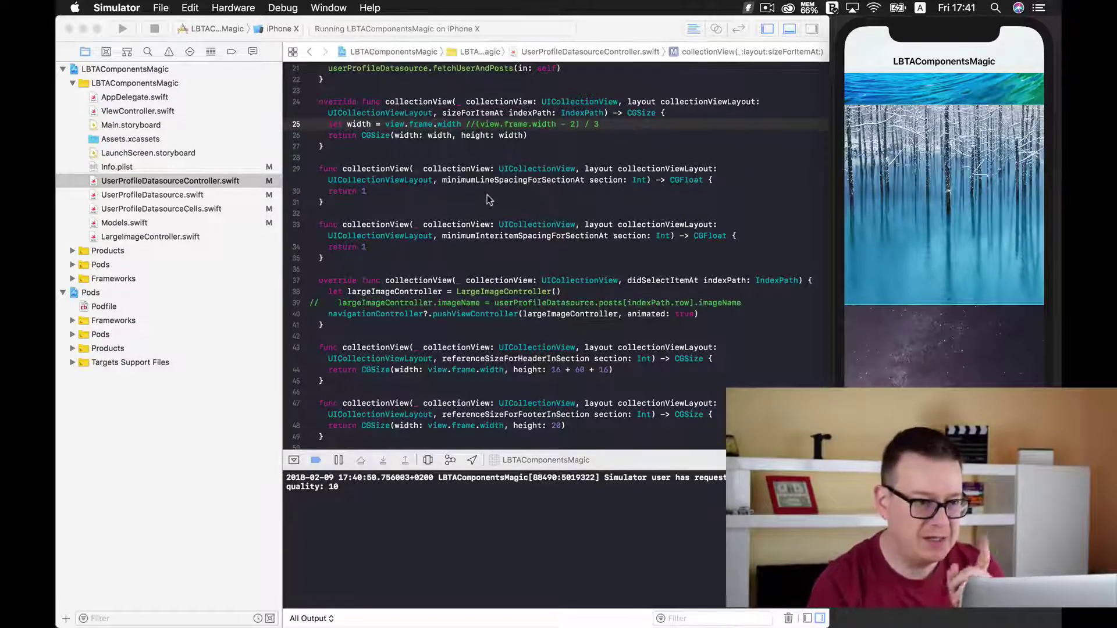
# Restore width = (view.frame.width - 2) / 3 on line 25 and relaunch the app.
pyautogui.click(463, 126)
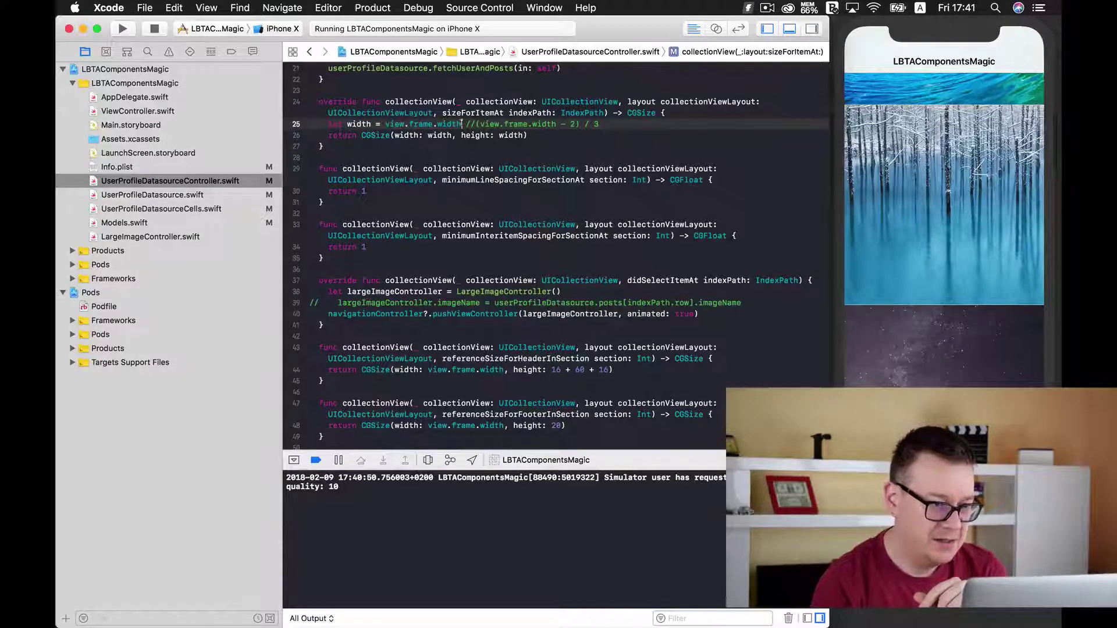
pyautogui.moveTo(462, 124); pyautogui.dragTo(390, 125)
pyautogui.press('BackSpace')
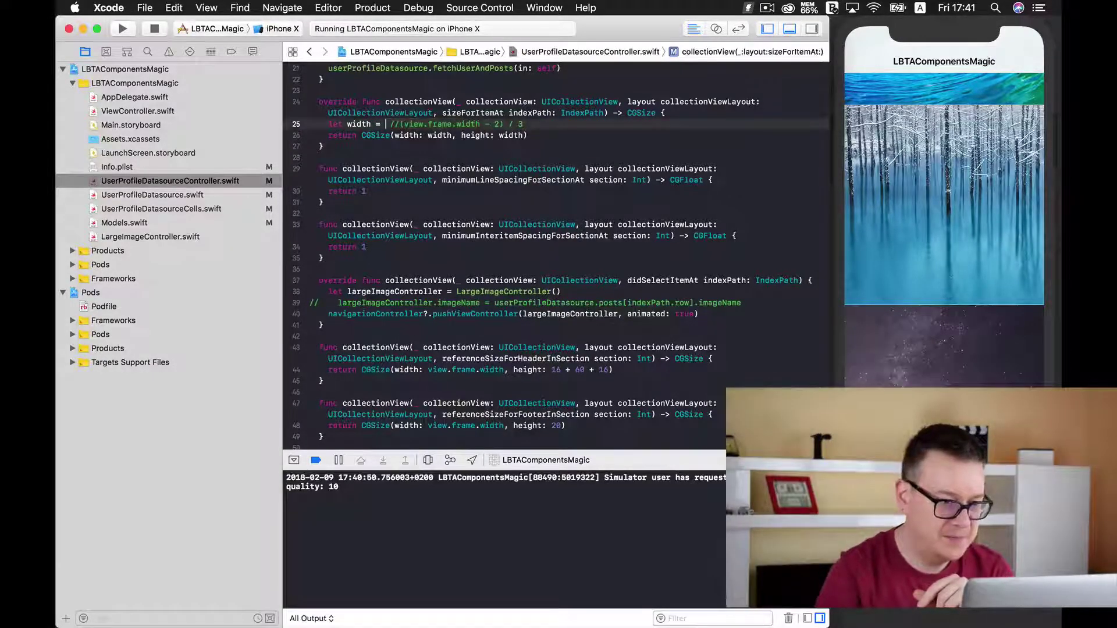
pyautogui.press('Delete')
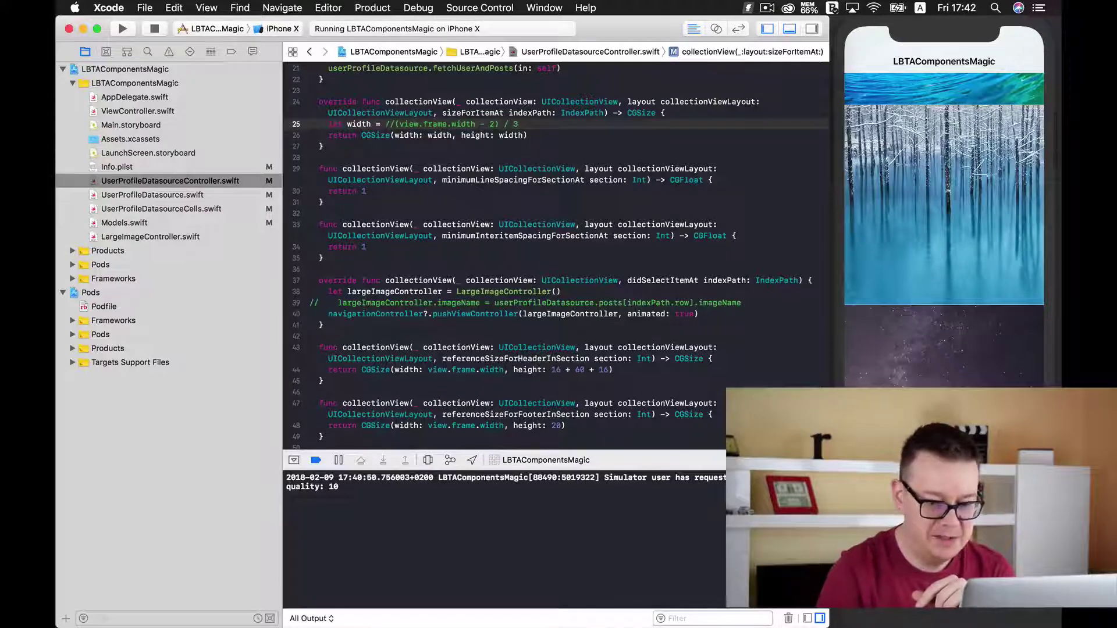
pyautogui.press('Delete')
pyautogui.press('Delete')
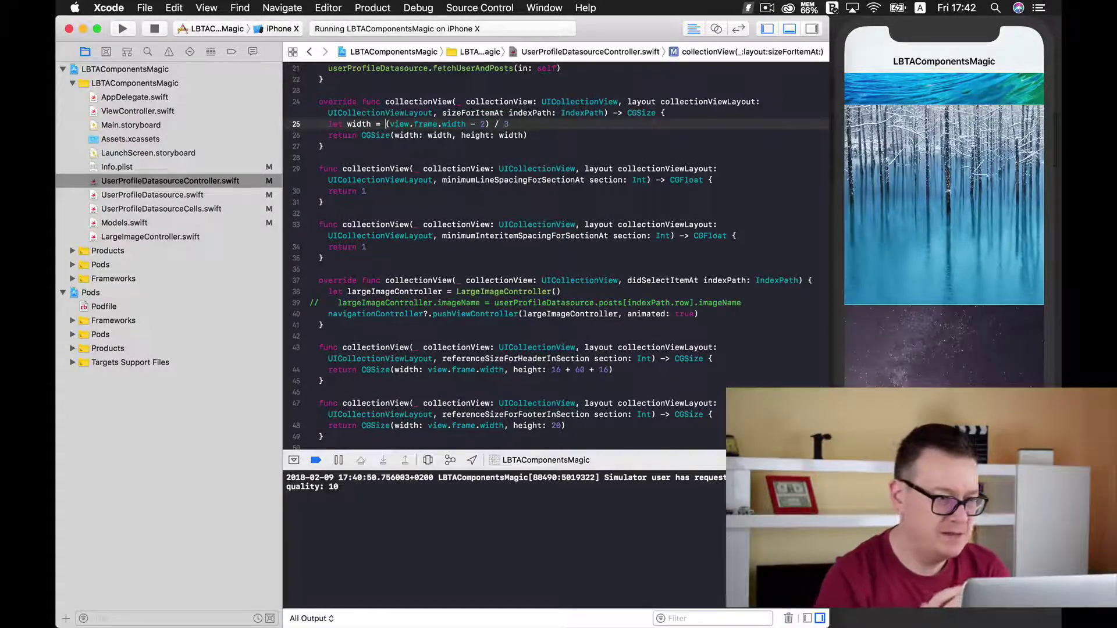
pyautogui.click(124, 28)
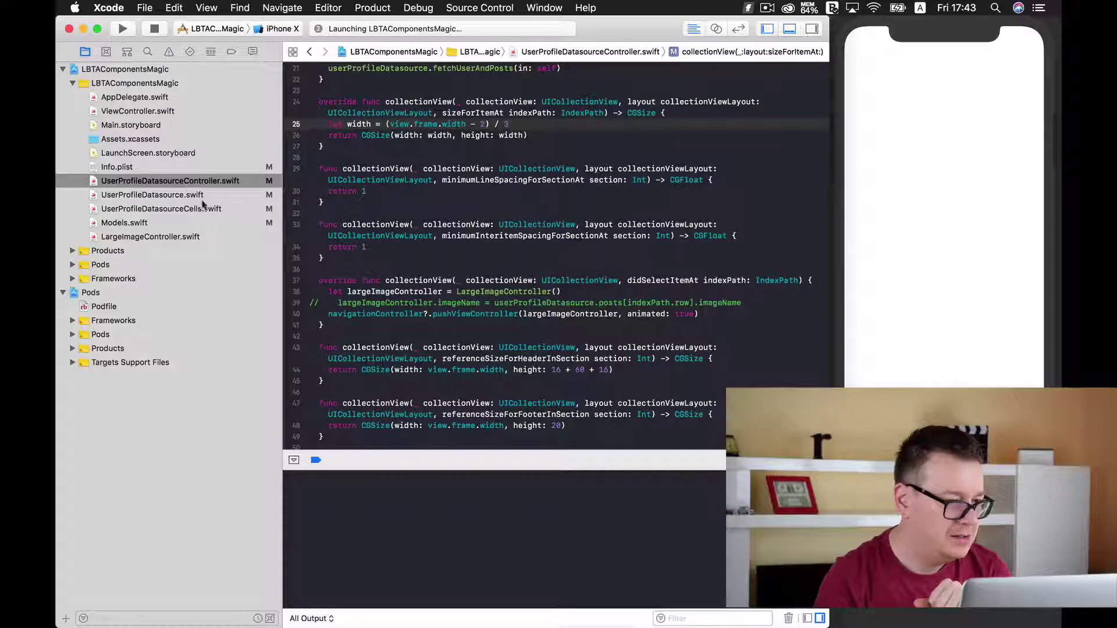
# Open UserProfileDatasourceCells.swift at the UserProfileDatasourceCell class and place the caret after the imageView closure.
pyautogui.click(171, 210)
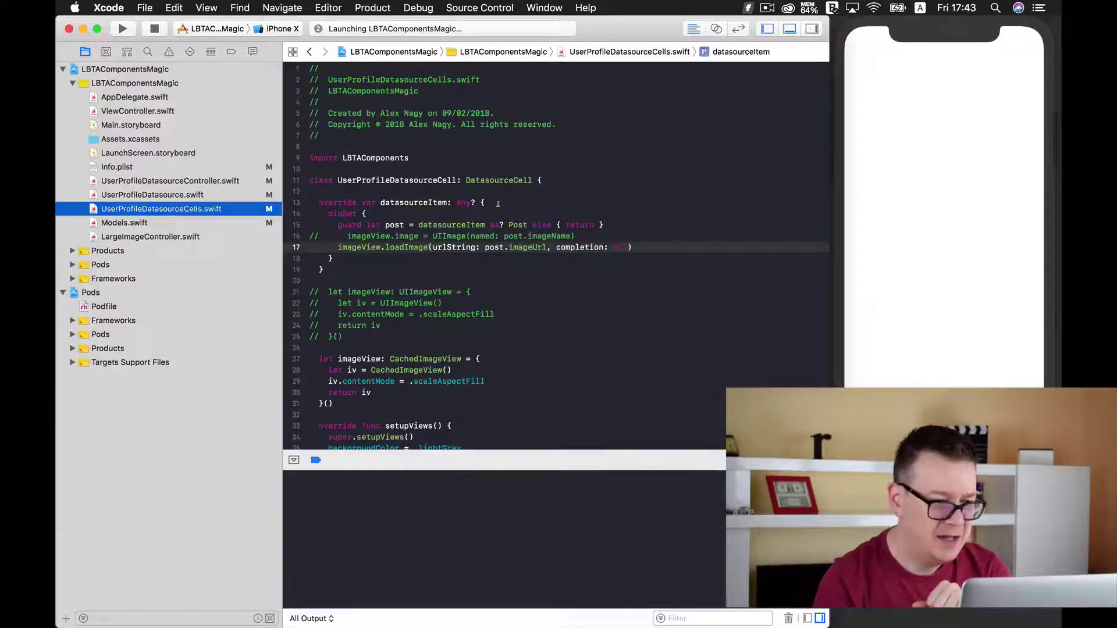
pyautogui.doubleClick(394, 179)
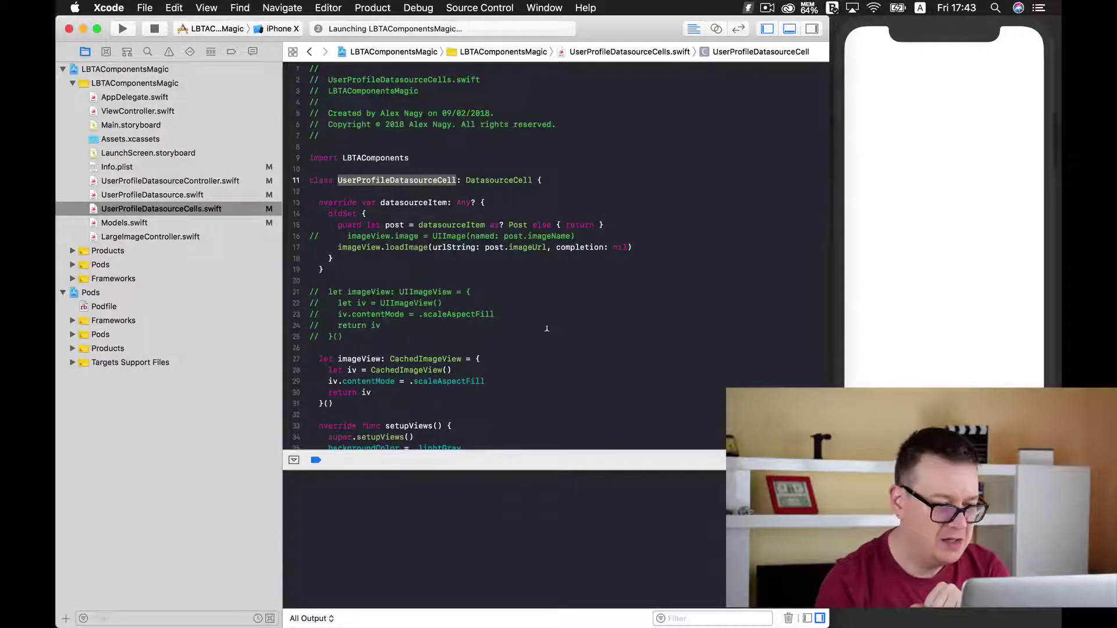
pyautogui.scroll(-3, 547, 329)
pyautogui.click(356, 302)
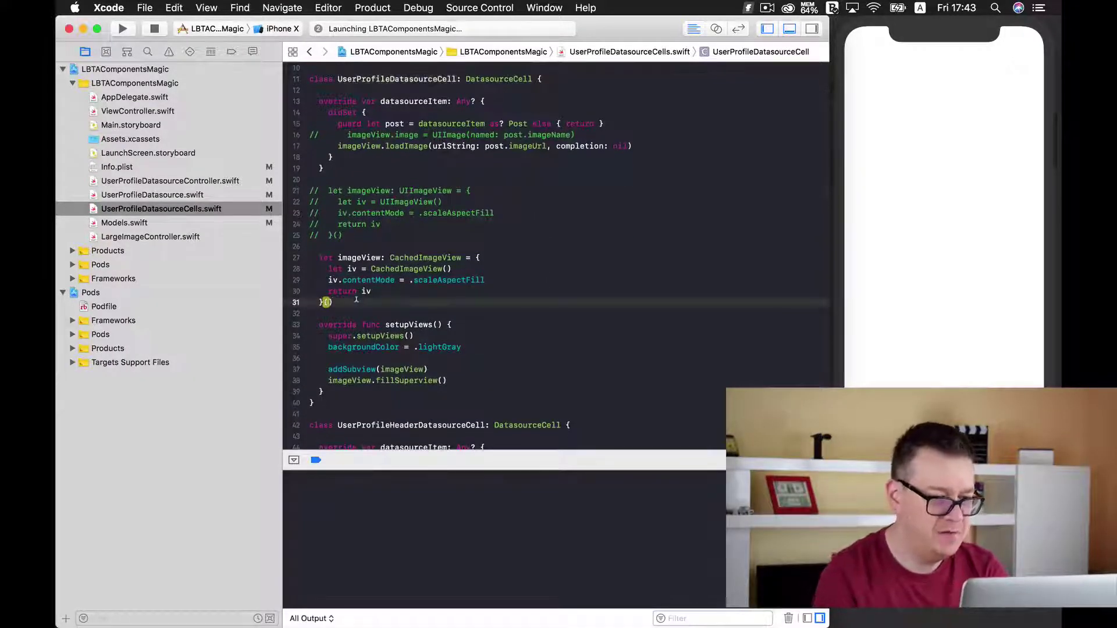
# Stop the running app and add an activityIndicatorView closure returning a UIActivityIndicatorView.
pyautogui.press('Return')
pyautogui.press('Return')
pyautogui.write('let activity')
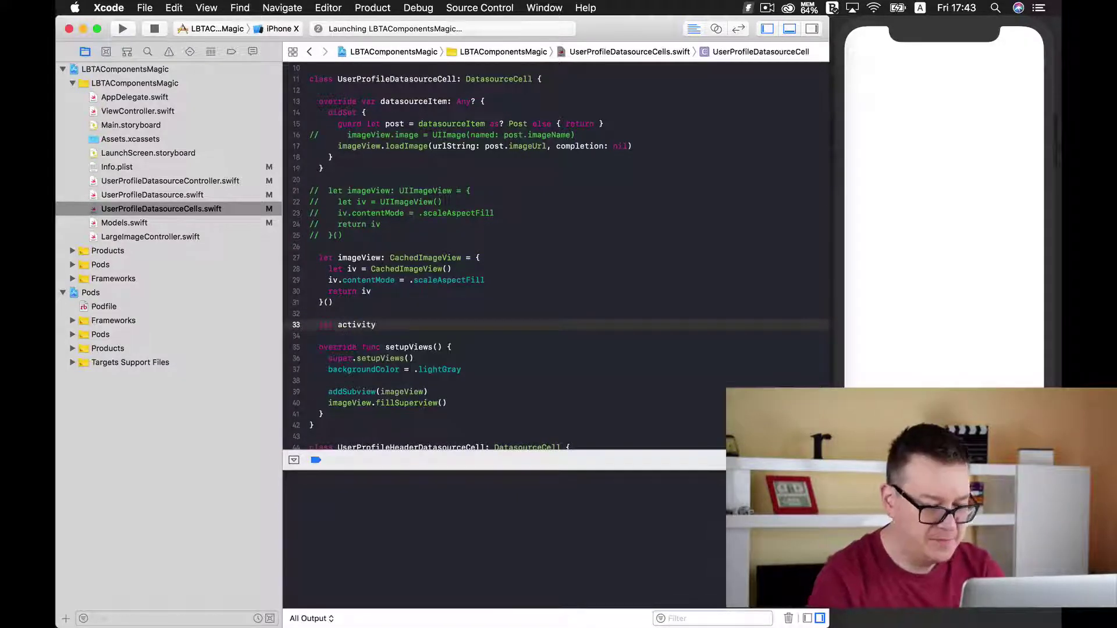
pyautogui.write('IndicatorView')
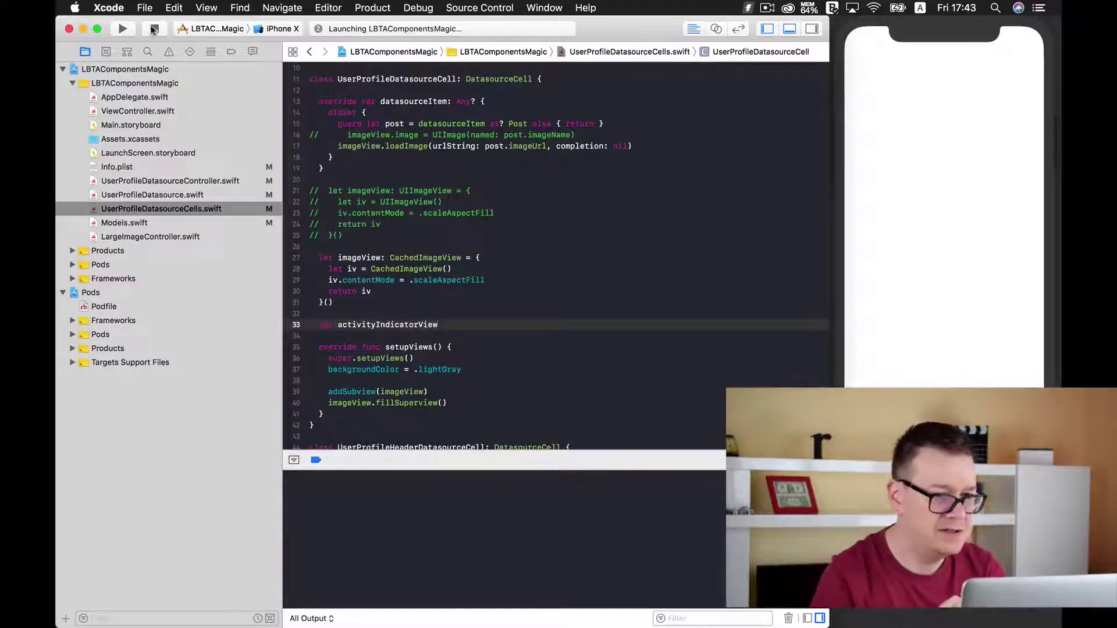
pyautogui.click(153, 29)
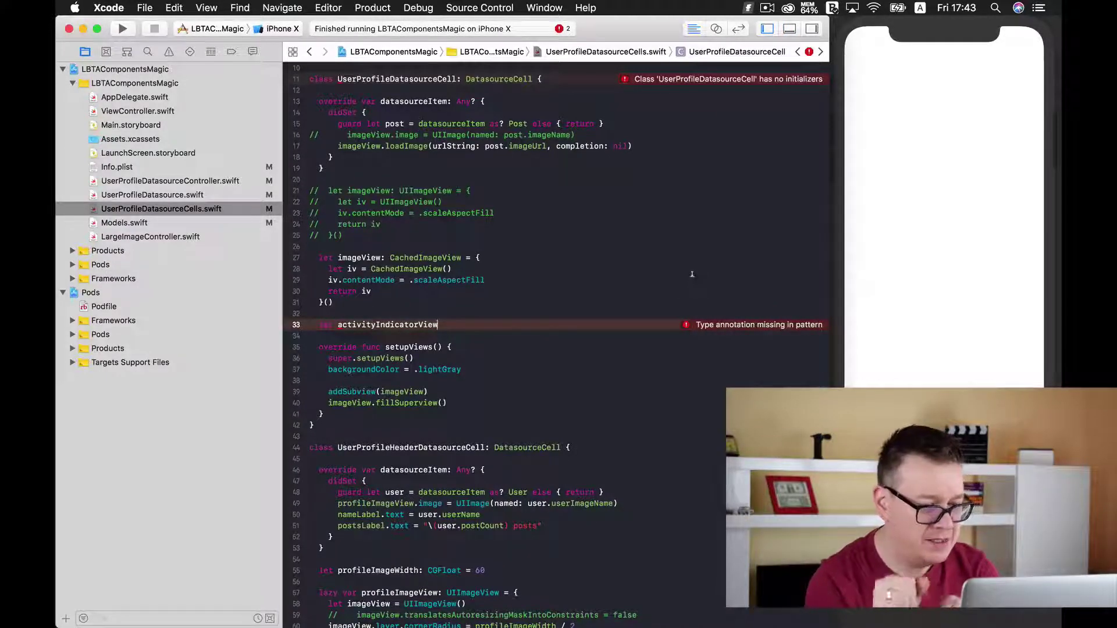
pyautogui.write(': UI')
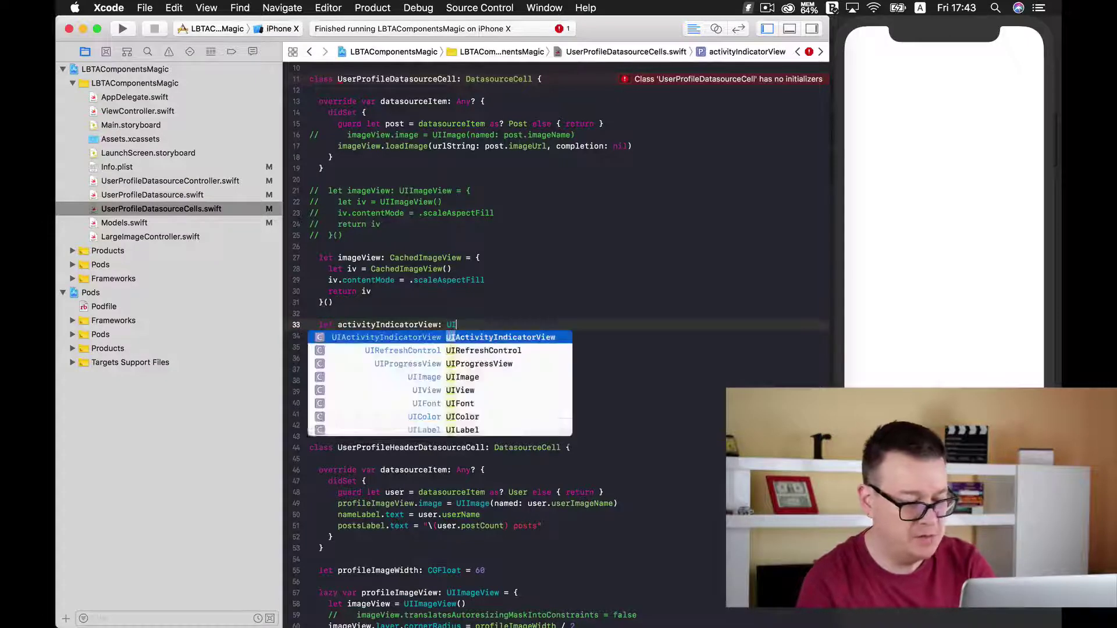
pyautogui.press('Return')
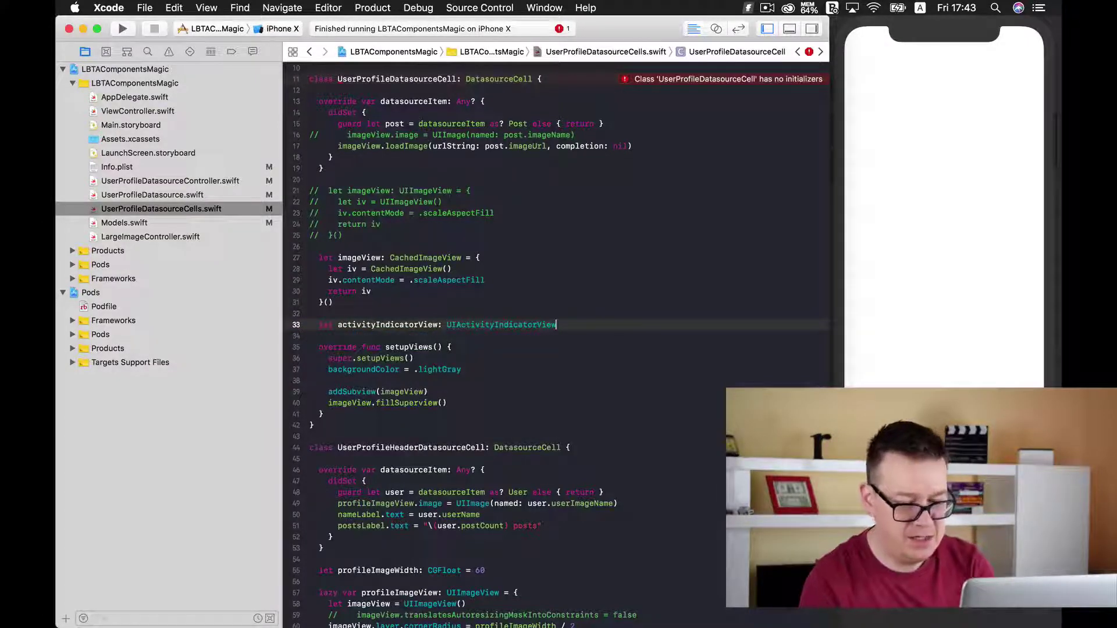
pyautogui.write('{')
pyautogui.press('Return')
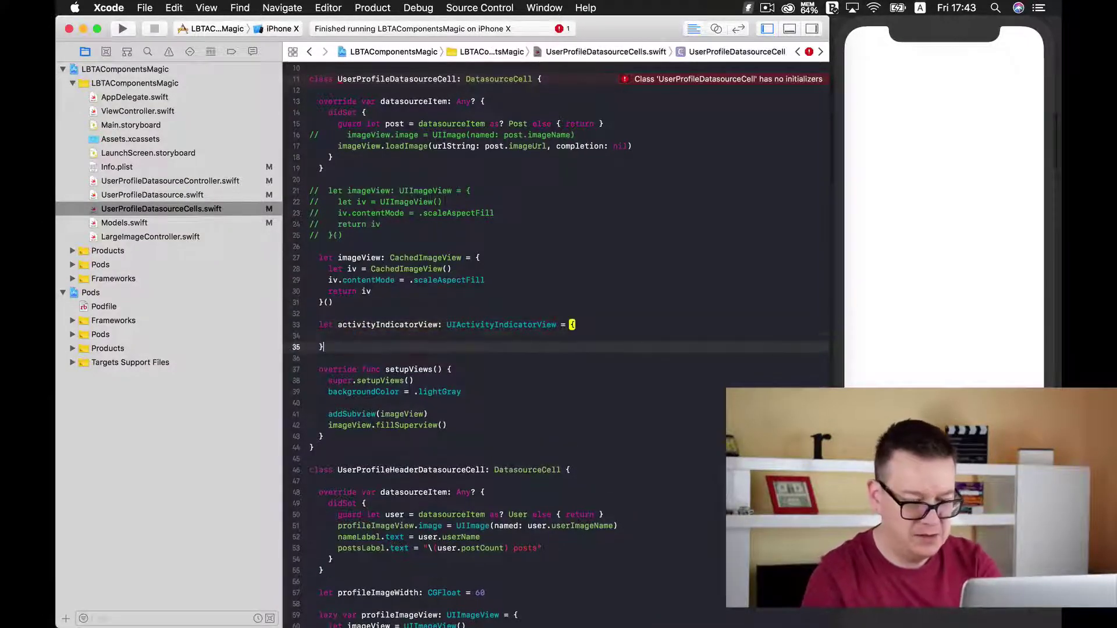
pyautogui.press('Down')
pyautogui.write('()')
pyautogui.press('Up')
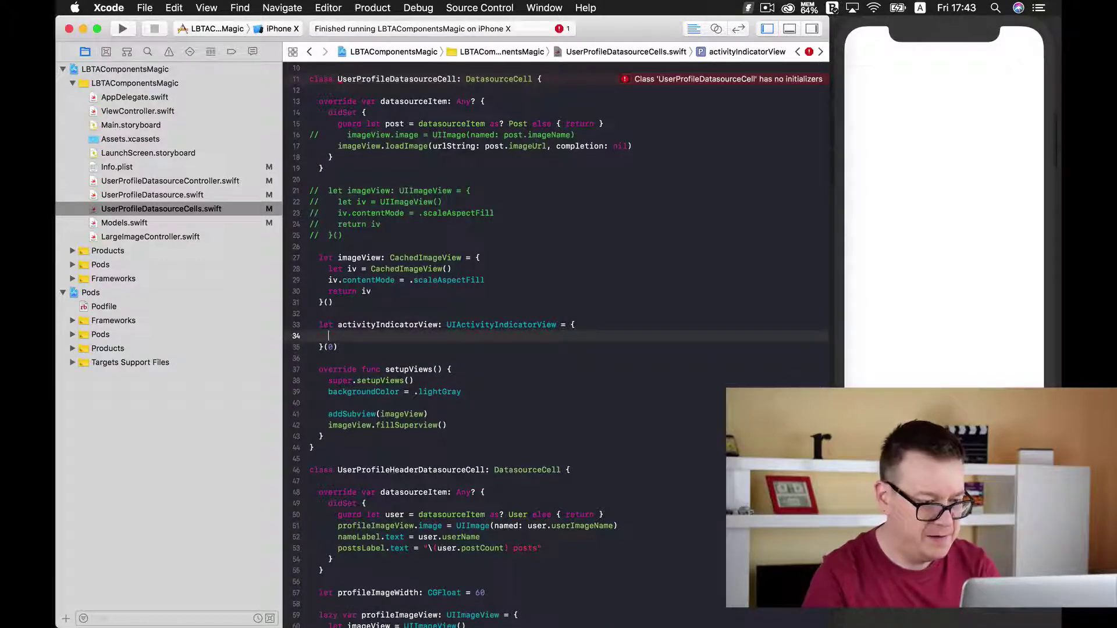
pyautogui.write('let aiv = UIActivityIndicatorView()')
pyautogui.press('Return')
pyautogui.write('ret')
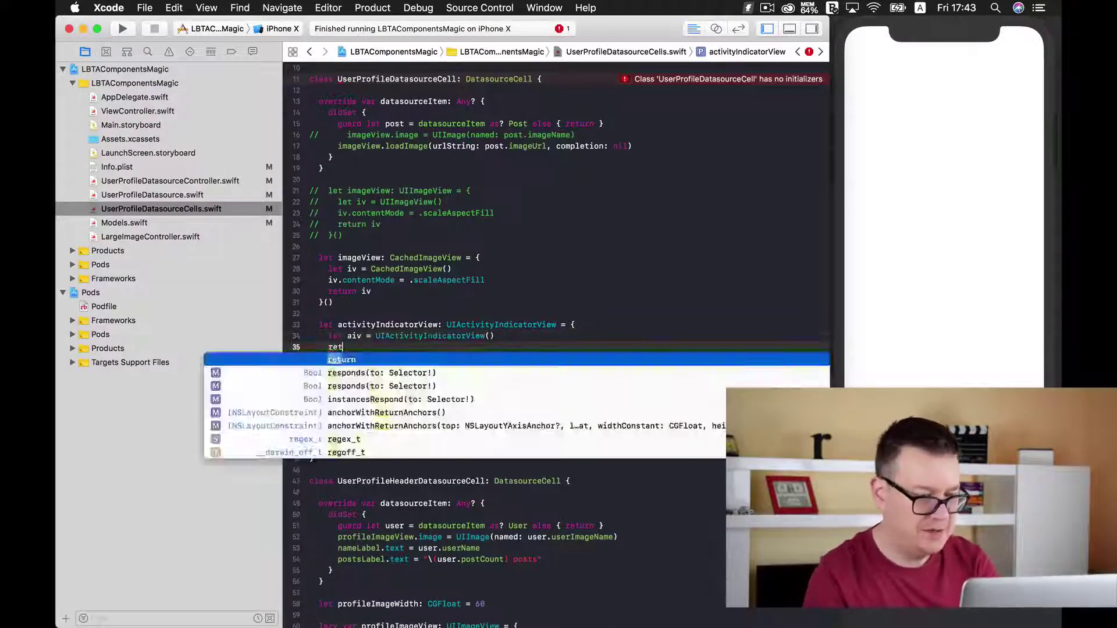
pyautogui.write('urn ai')
pyautogui.press('Return')
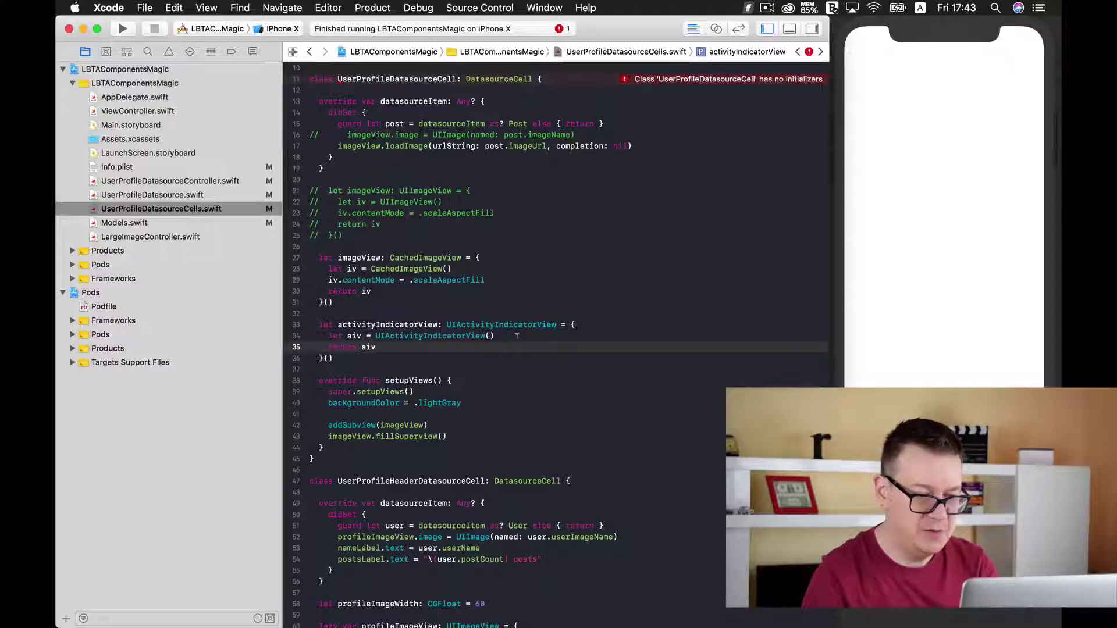
# Call aiv.startAnimating() in the closure before returning the spinner.
pyautogui.click(516, 336)
pyautogui.press('Return')
pyautogui.write('a')
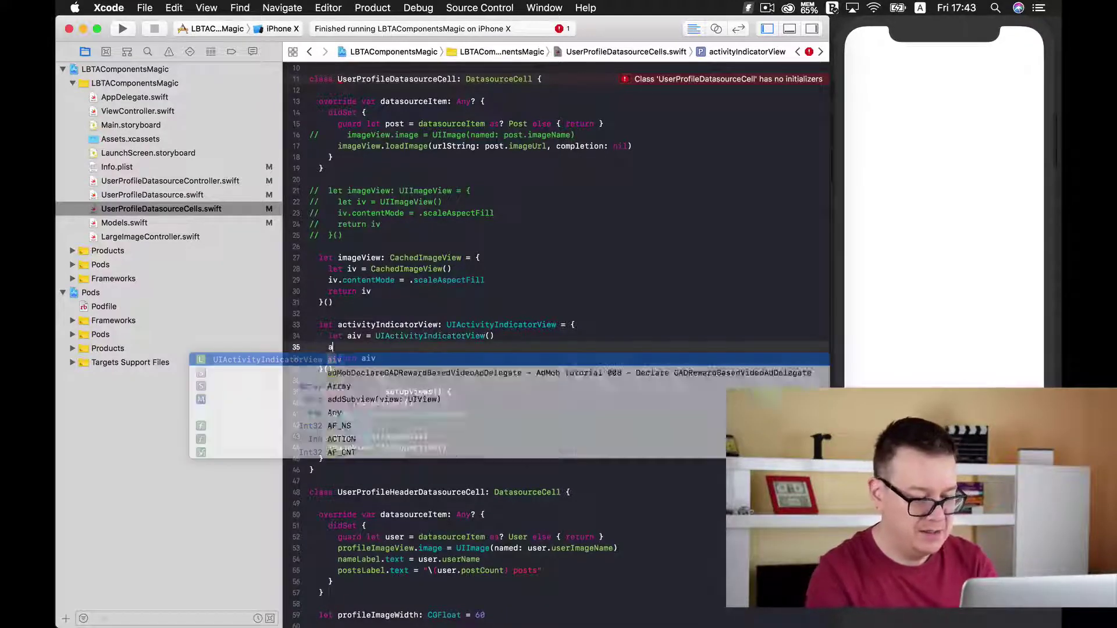
pyautogui.write('iv.')
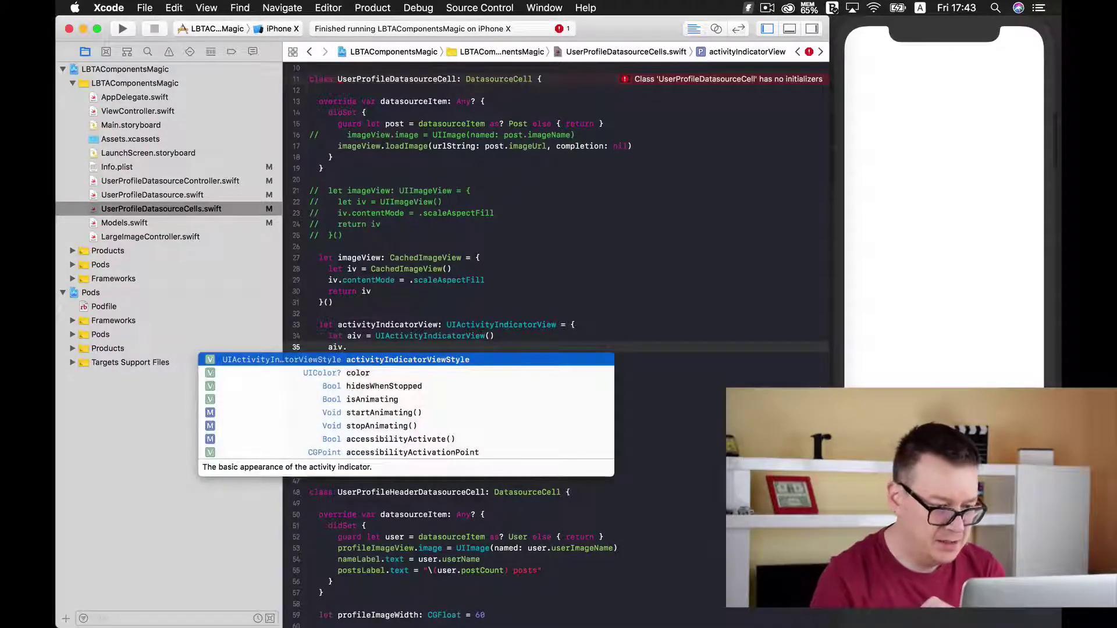
pyautogui.press('Down')
pyautogui.press('Down')
pyautogui.press('Down')
pyautogui.press('Down')
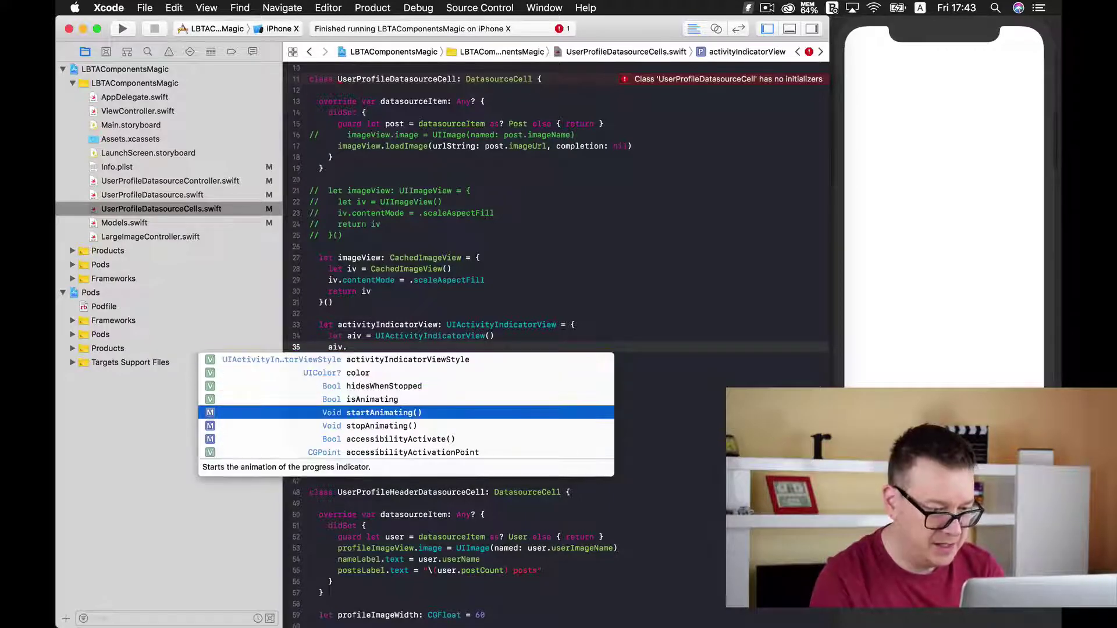
pyautogui.press('Return')
pyautogui.scroll(-2, 611, 335)
pyautogui.scroll(-3, 611, 334)
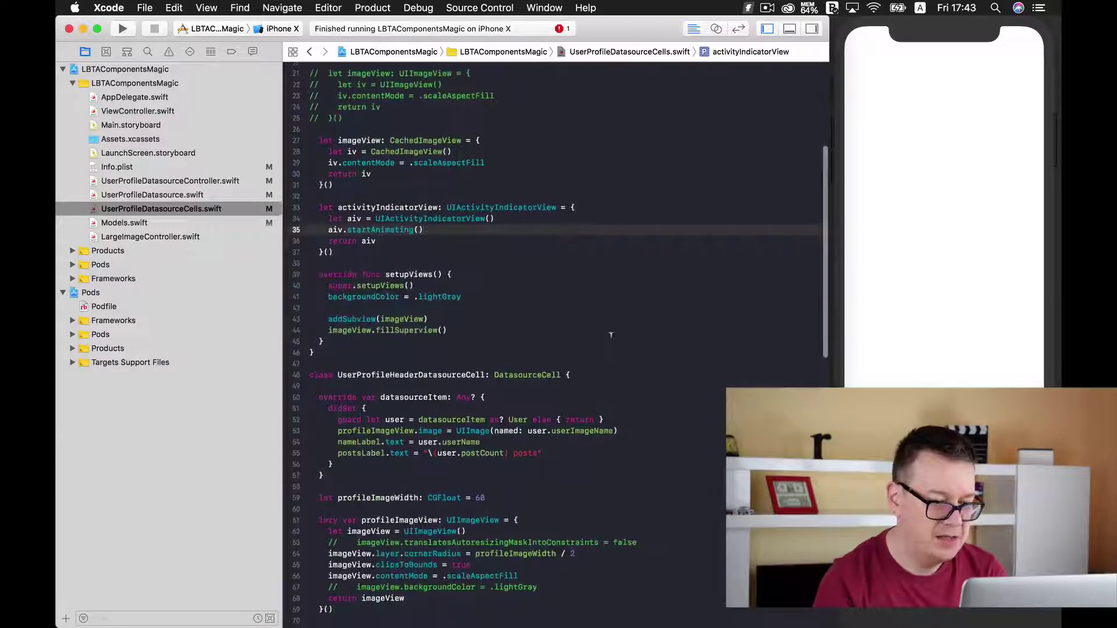
pyautogui.scroll(-3, 611, 335)
pyautogui.scroll(-2, 611, 335)
# Add addSubview(activityIndicatorView) and activityIndicatorView.fillSuperview() after imageView.fillSuperview() in setupViews.
pyautogui.click(454, 304)
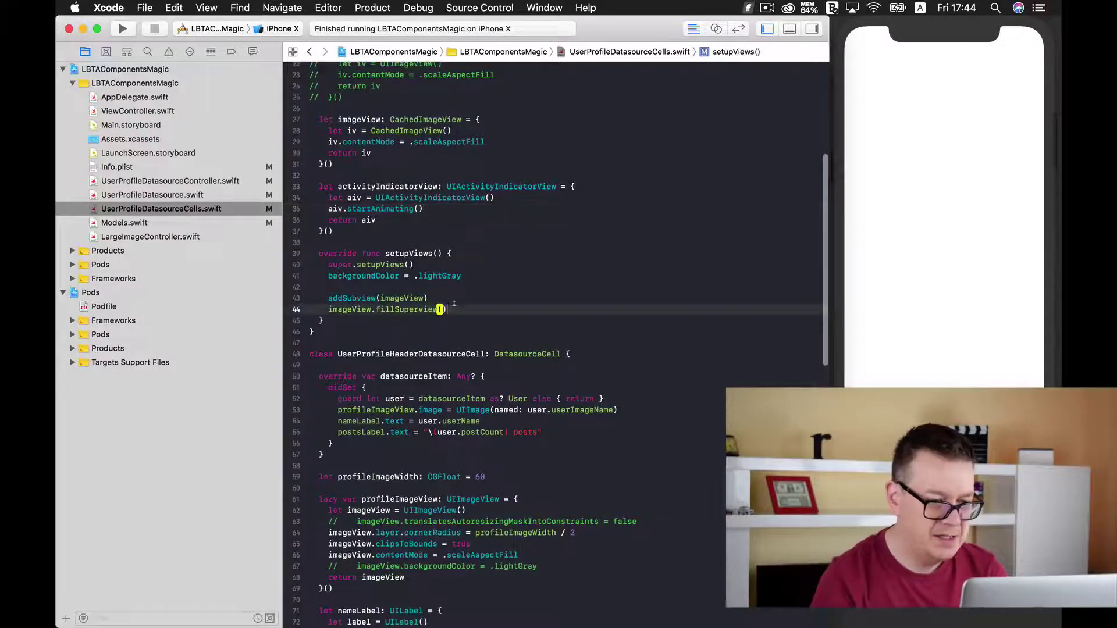
pyautogui.press('Return')
pyautogui.press('Return')
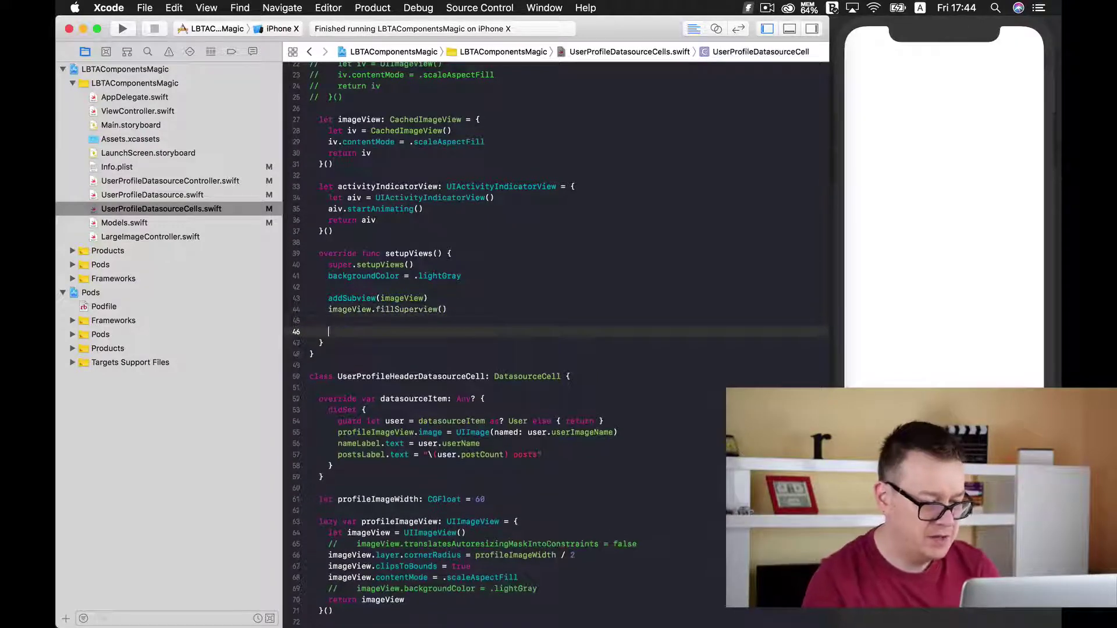
pyautogui.write('addS')
pyautogui.press('Return')
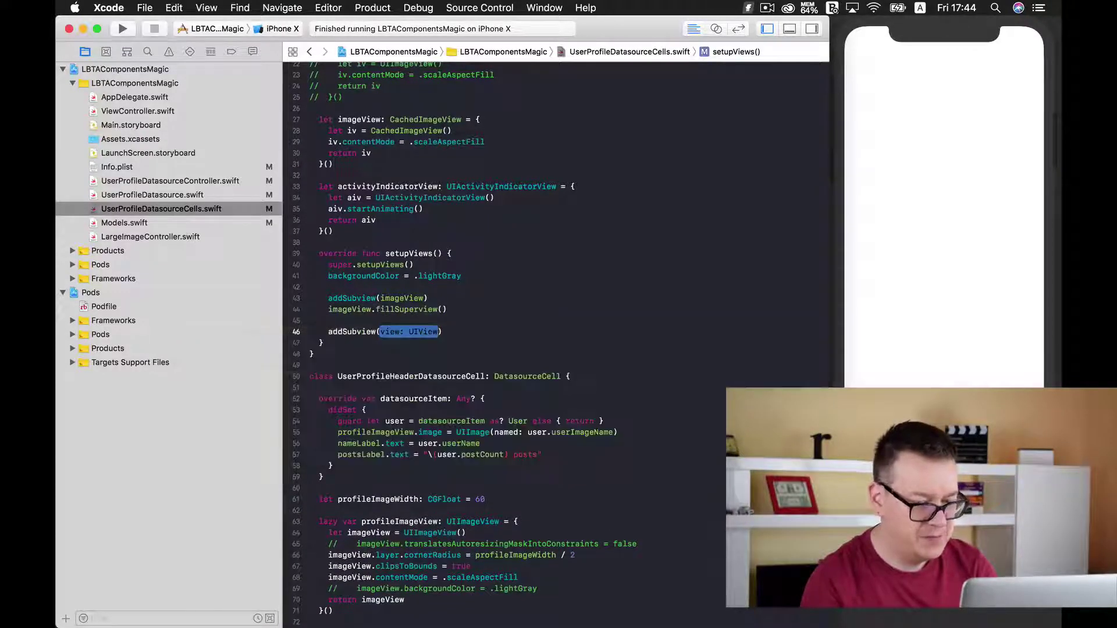
pyautogui.write('act')
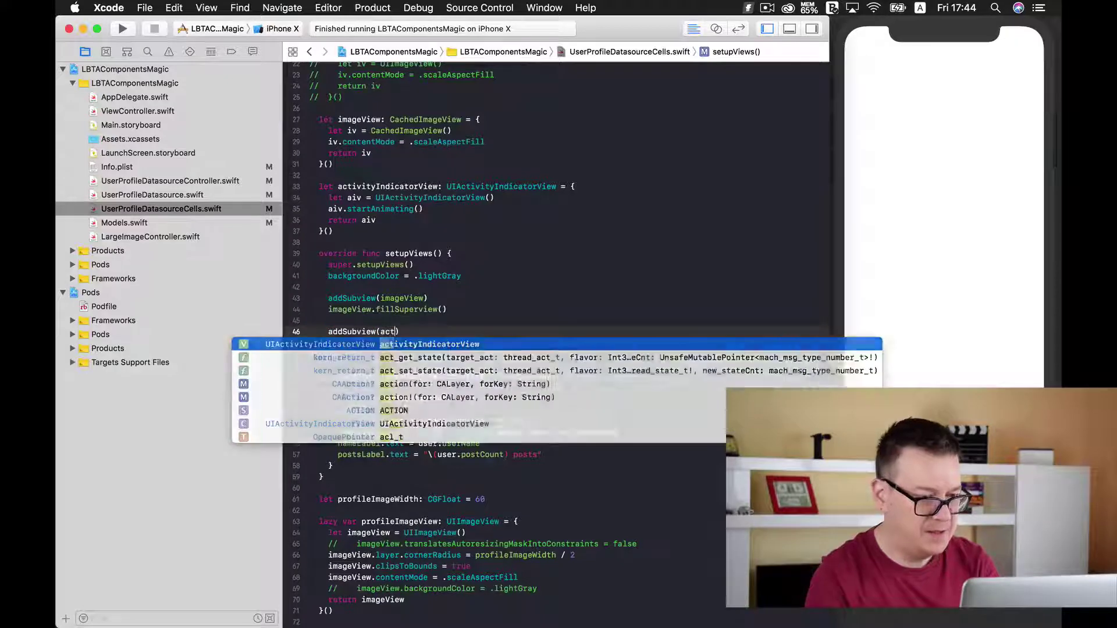
pyautogui.press('Return')
pyautogui.press('Return')
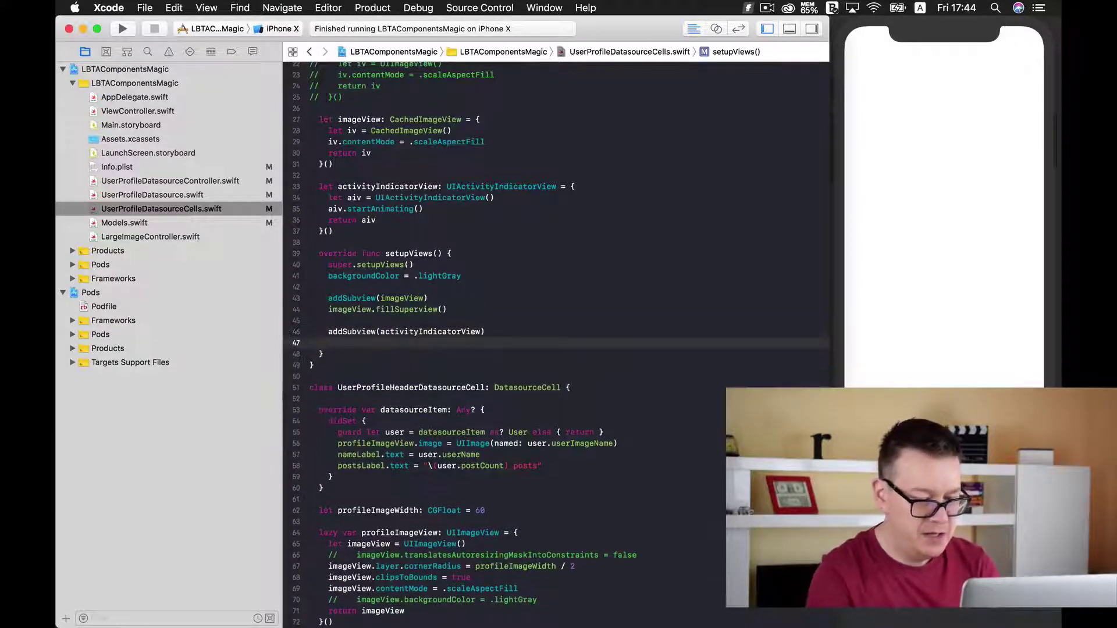
pyautogui.write('im')
pyautogui.press('BackSpace')
pyautogui.press('BackSpace')
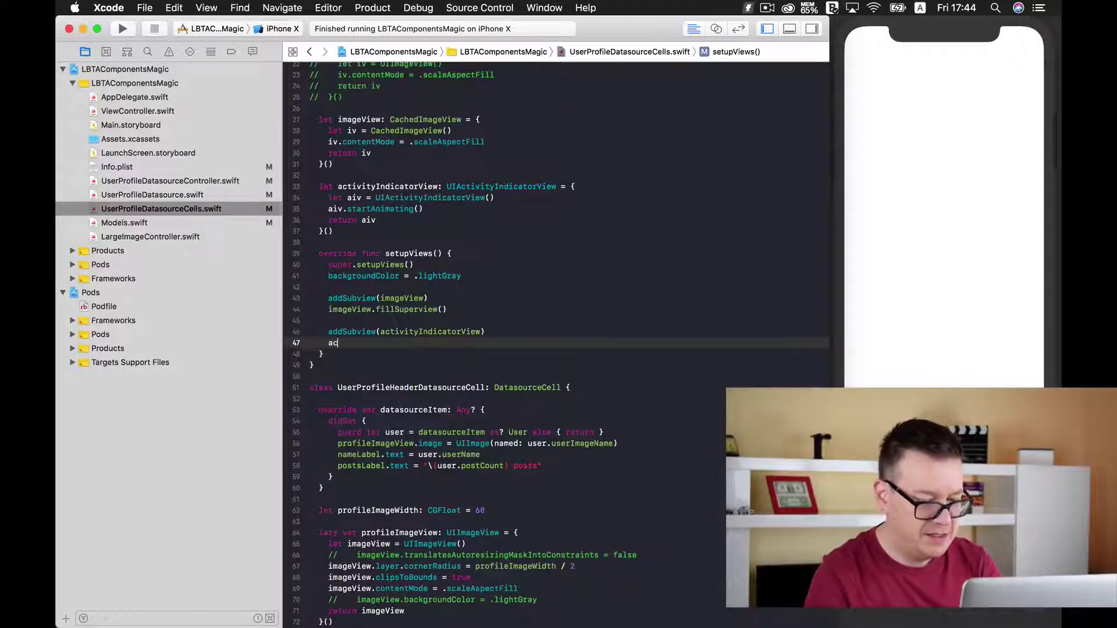
pyautogui.write('t')
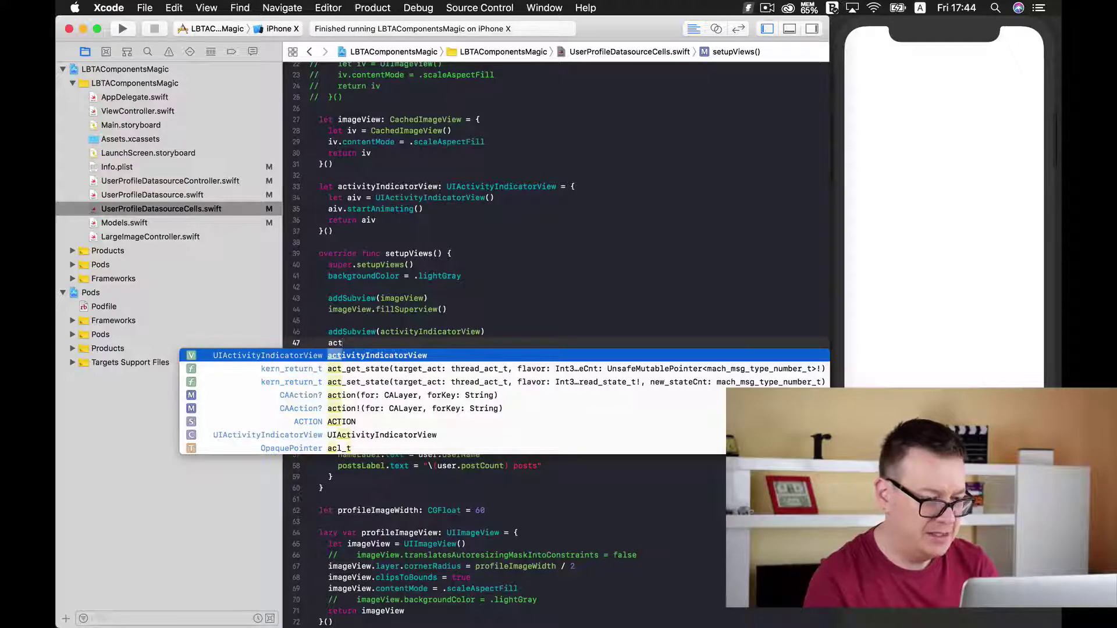
pyautogui.press('Return')
pyautogui.write('.fil')
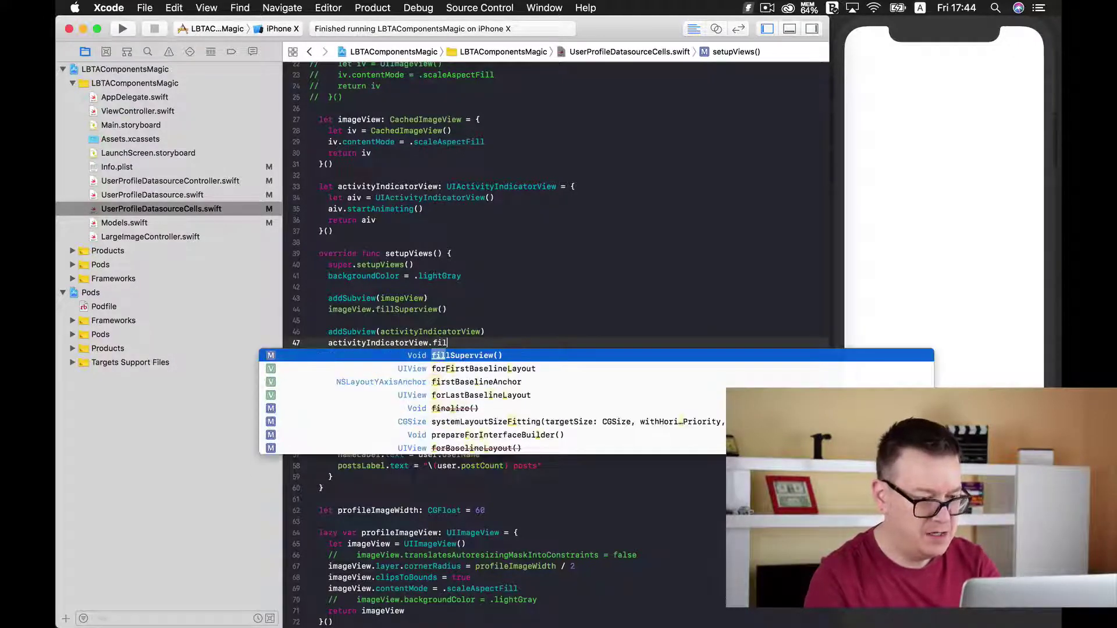
pyautogui.press('Return')
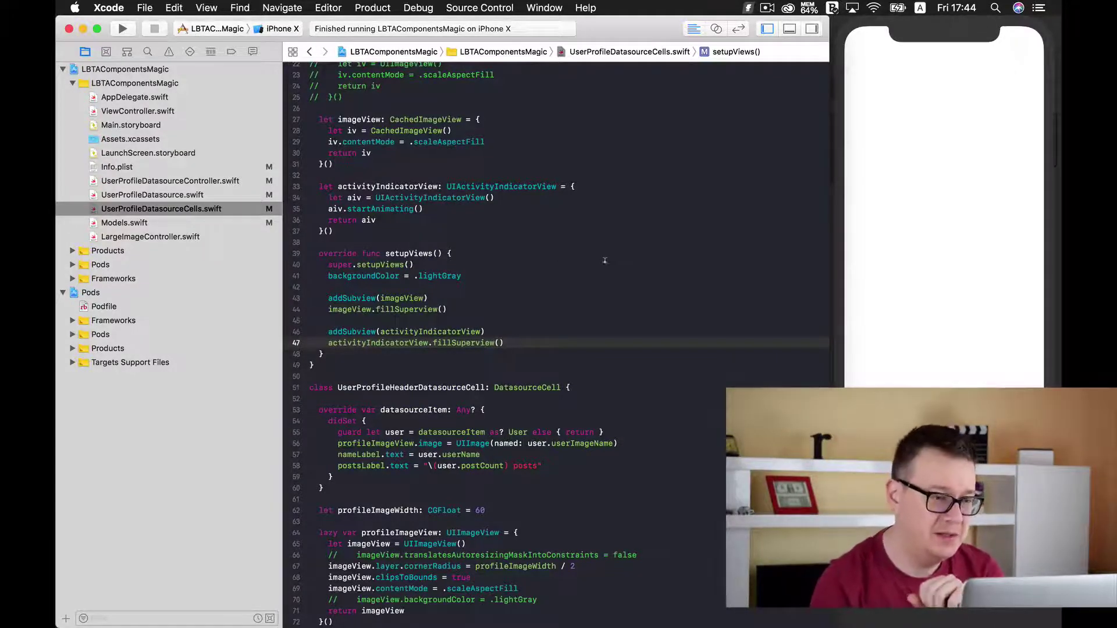
pyautogui.scroll(5, 626, 259)
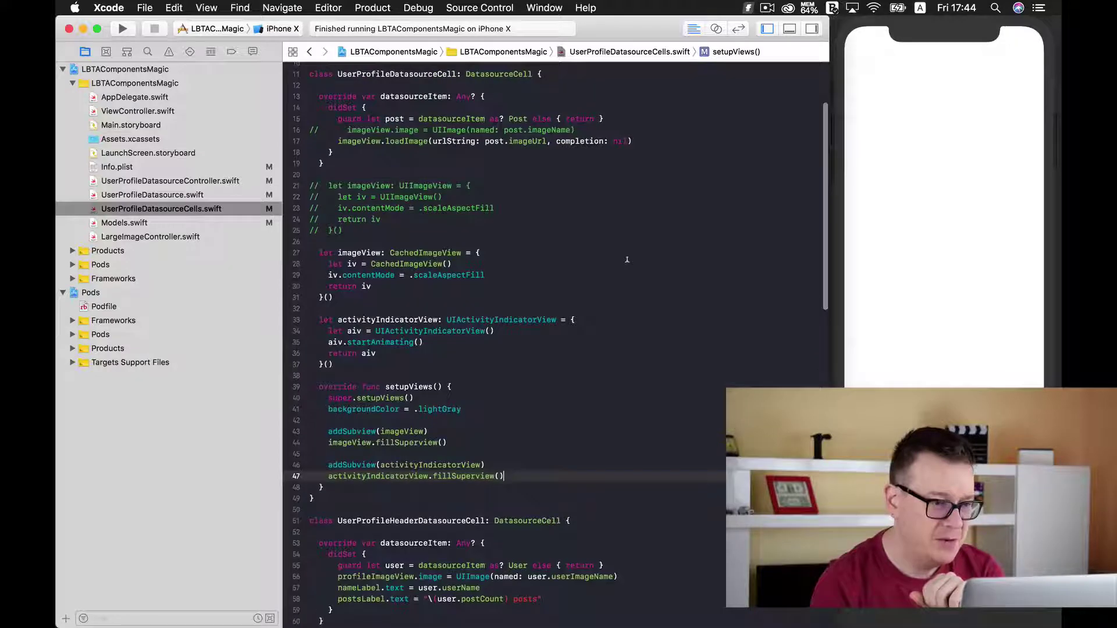
pyautogui.scroll(3, 626, 259)
pyautogui.scroll(1, 626, 259)
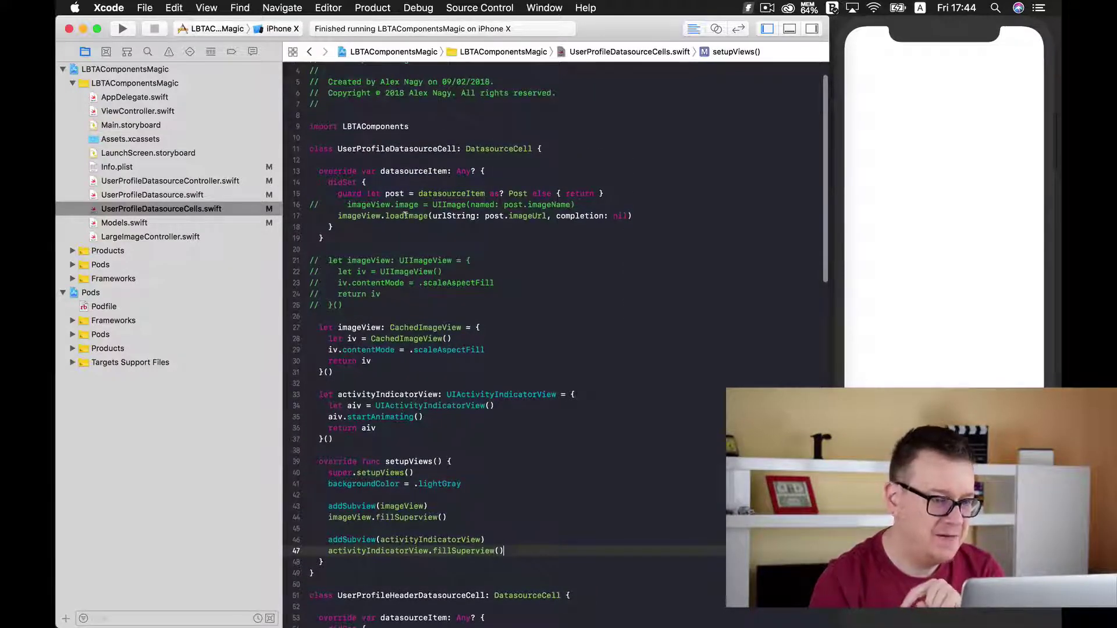
# Replace the loadImage arguments with urlString set to the post's imageUrl plus a completion.
pyautogui.click(621, 216)
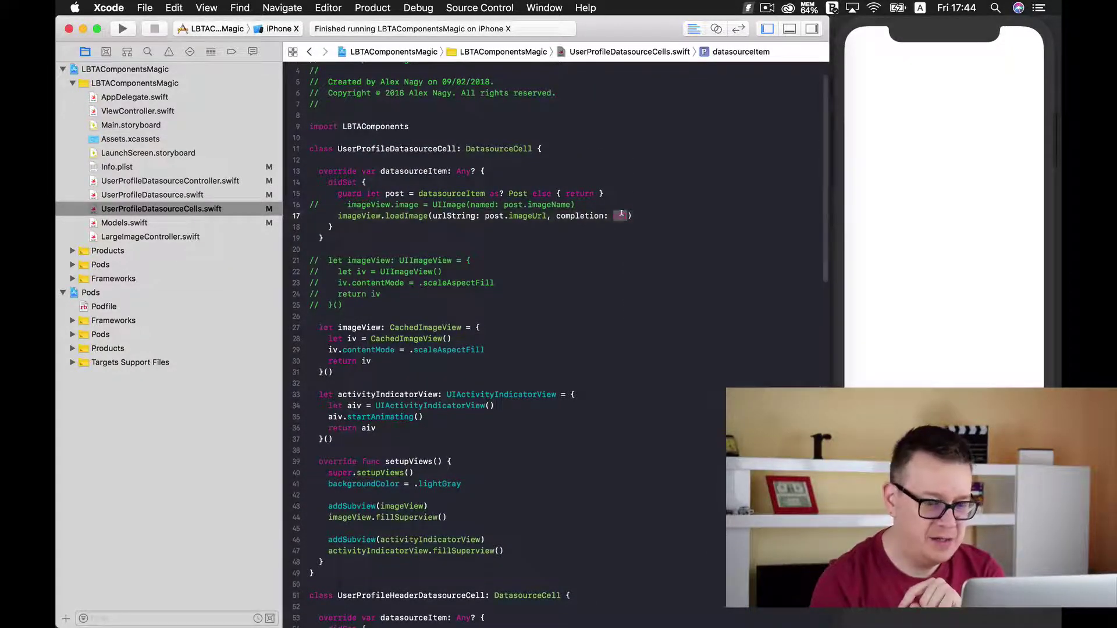
pyautogui.moveTo(633, 216); pyautogui.dragTo(427, 216)
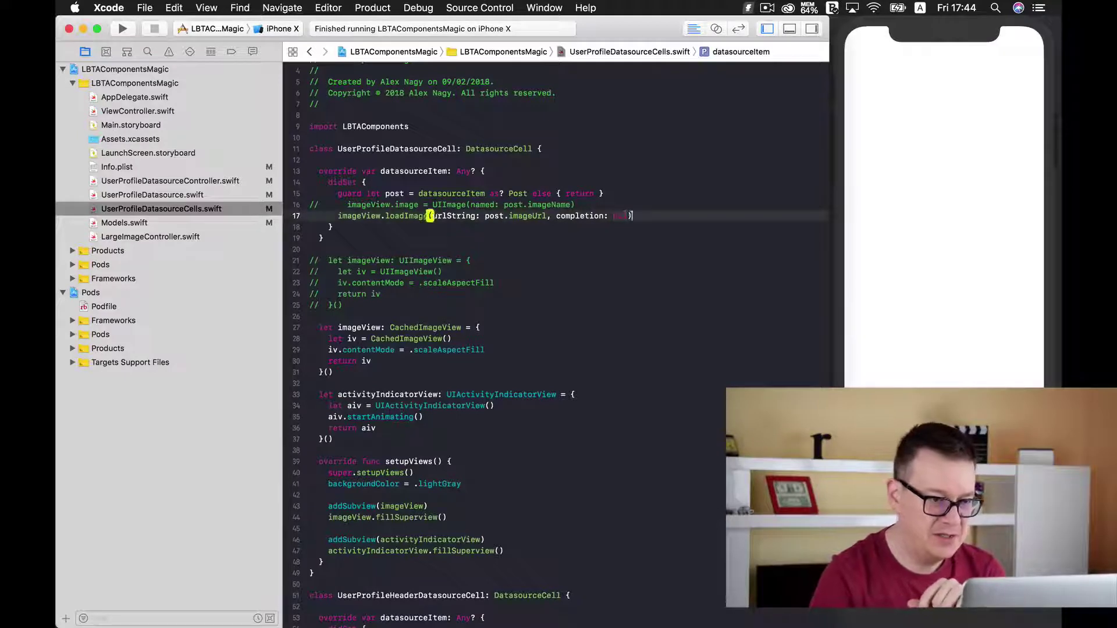
pyautogui.press('BackSpace')
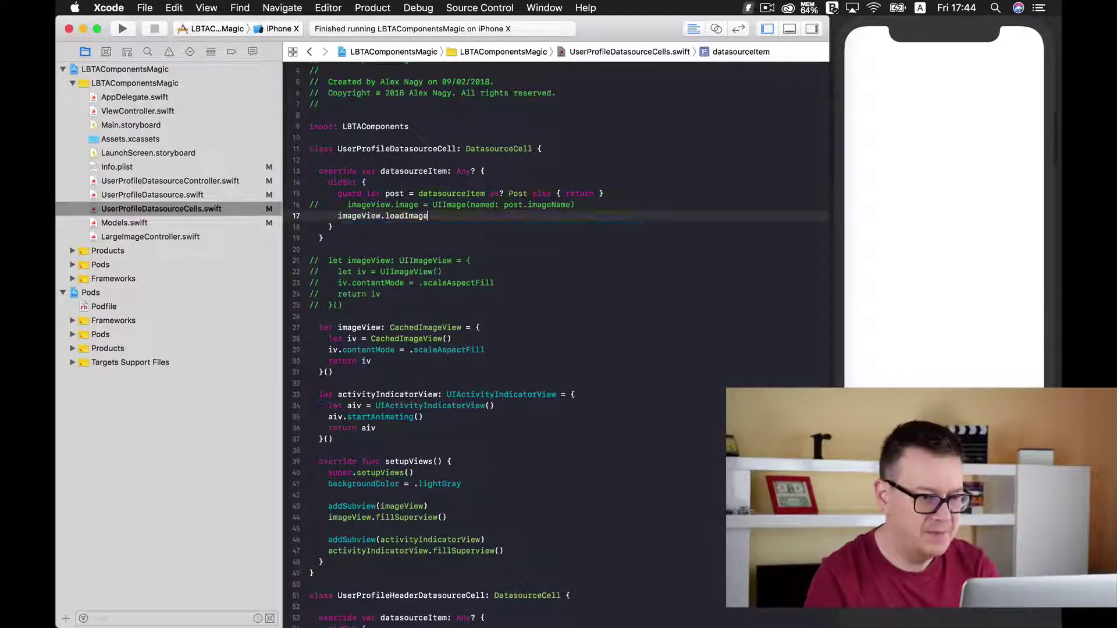
pyautogui.press('Return')
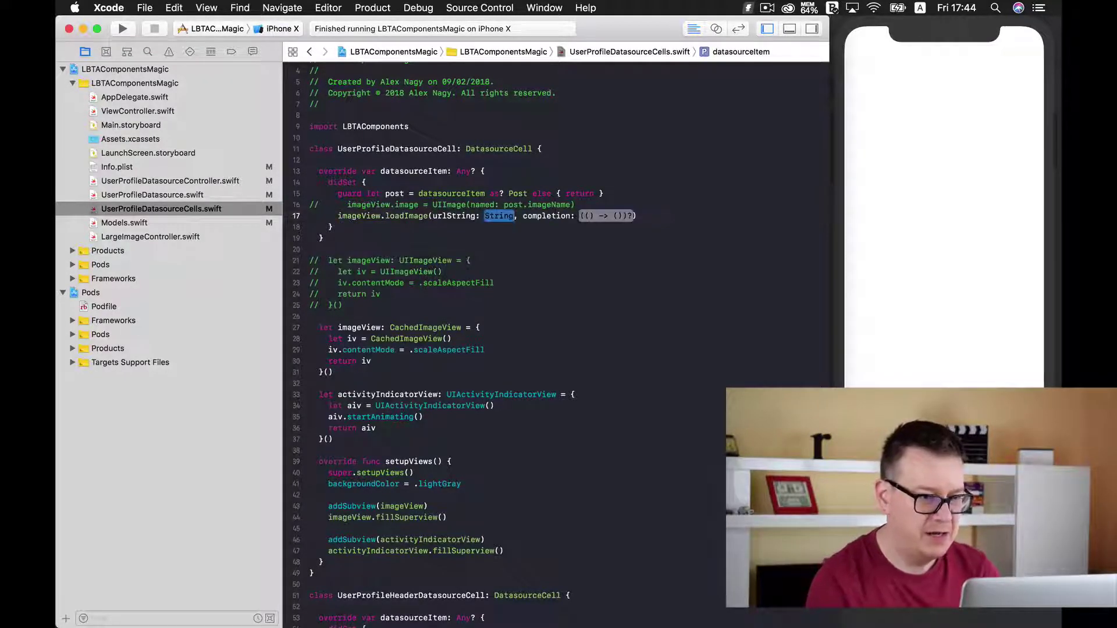
pyautogui.write('u')
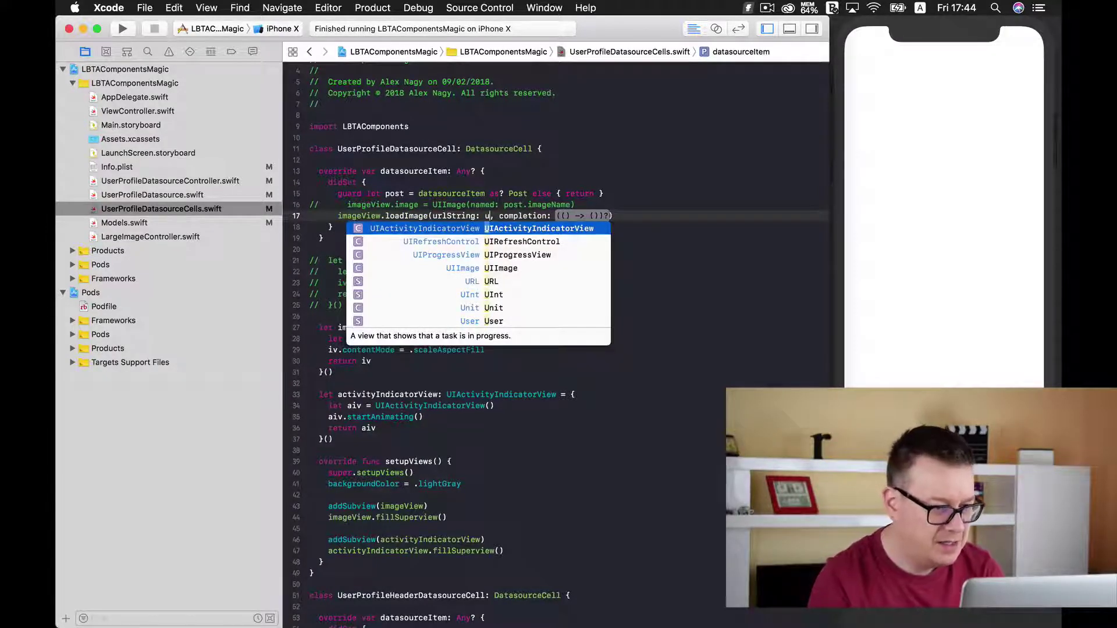
pyautogui.press('BackSpace')
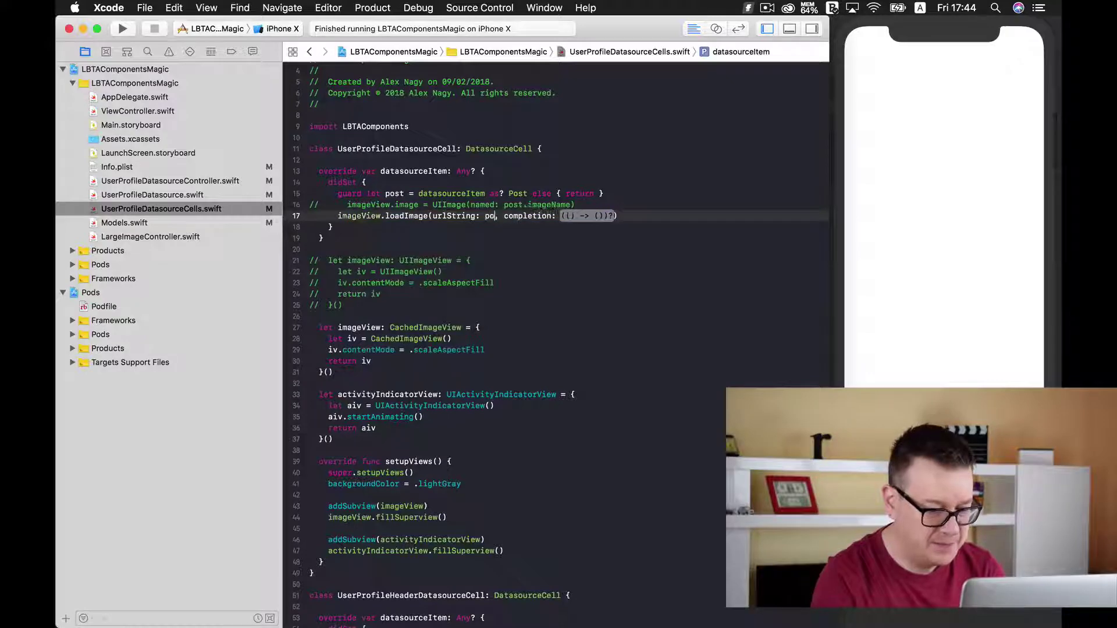
pyautogui.write('post.i')
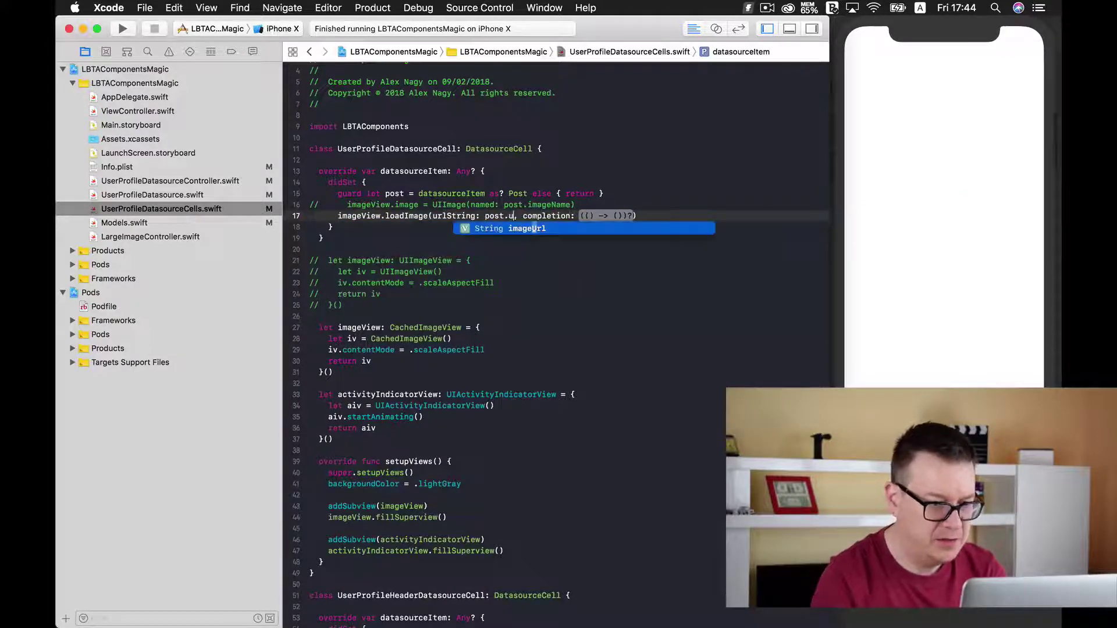
pyautogui.press('Return')
pyautogui.press('Tab')
# Add a trailing completion closure calling activityIndicatorView.stopAnimating(), then build the project.
pyautogui.click(549, 216)
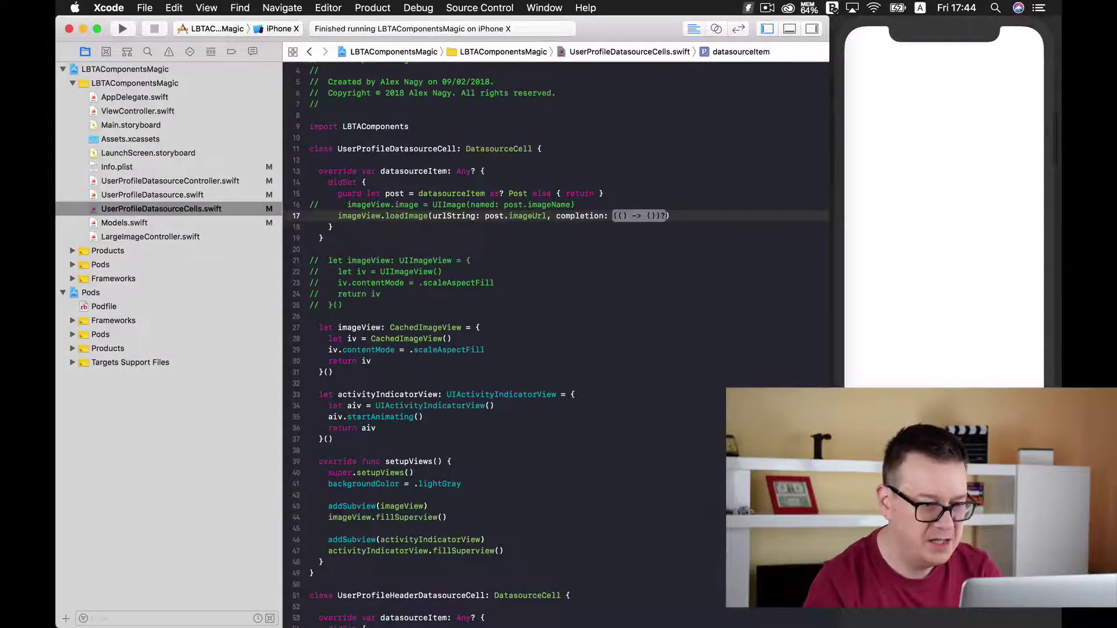
pyautogui.press('Tab')
pyautogui.press('Return')
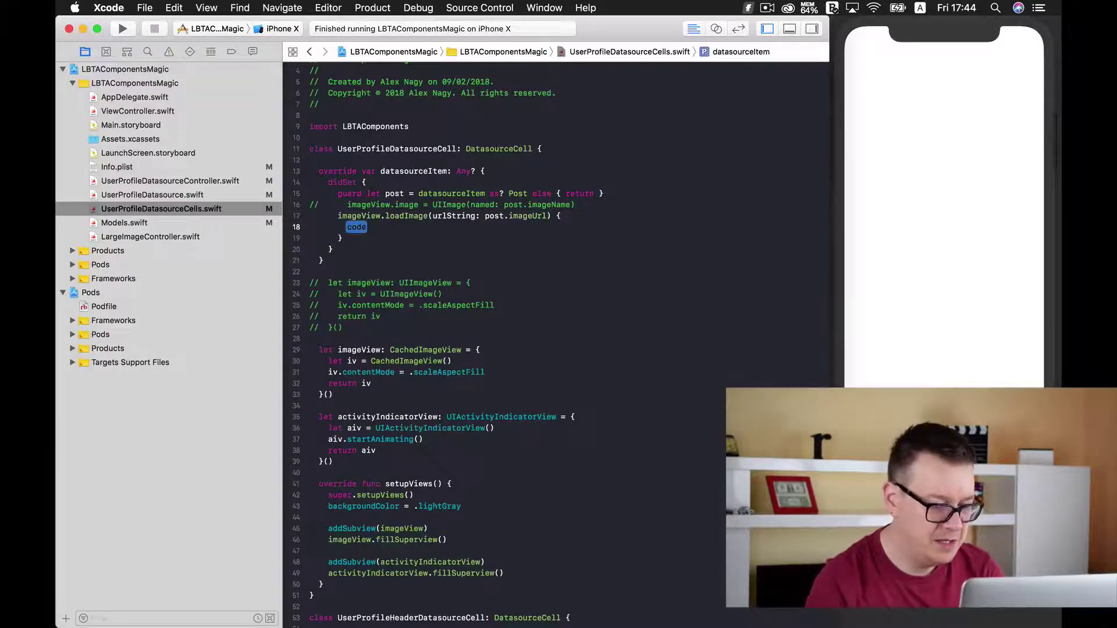
pyautogui.write('/')
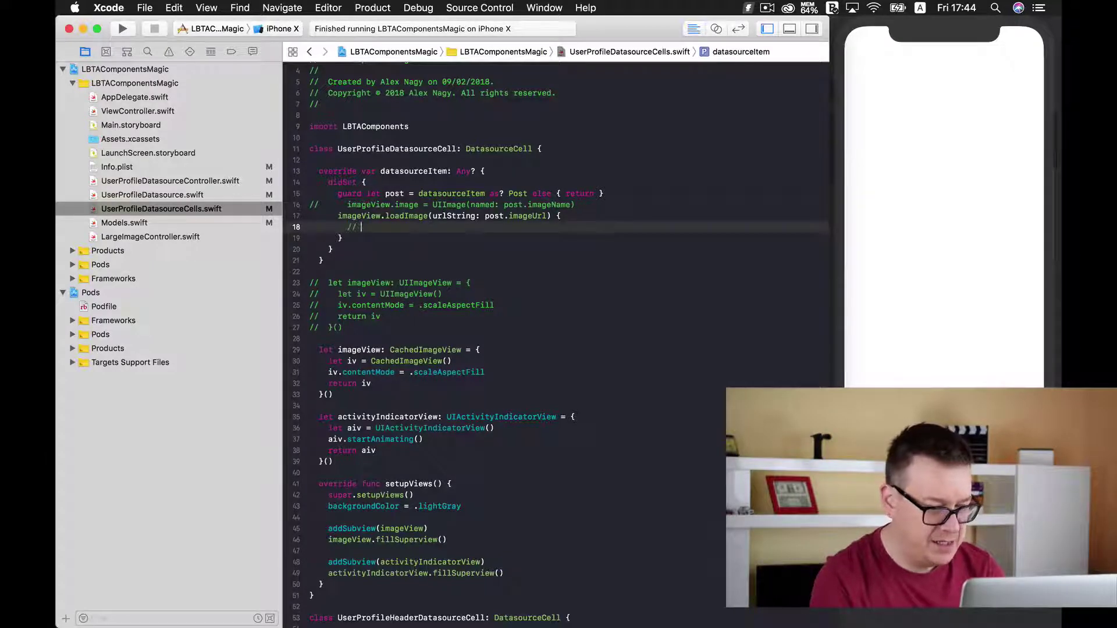
pyautogui.write('/ stop animating the activity')
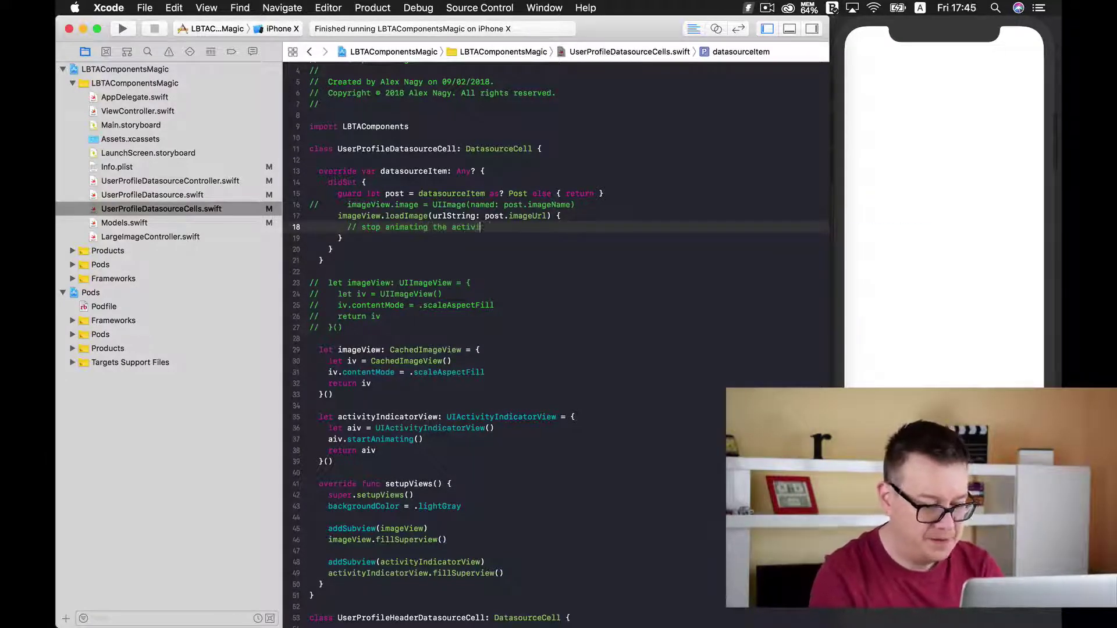
pyautogui.press('Down')
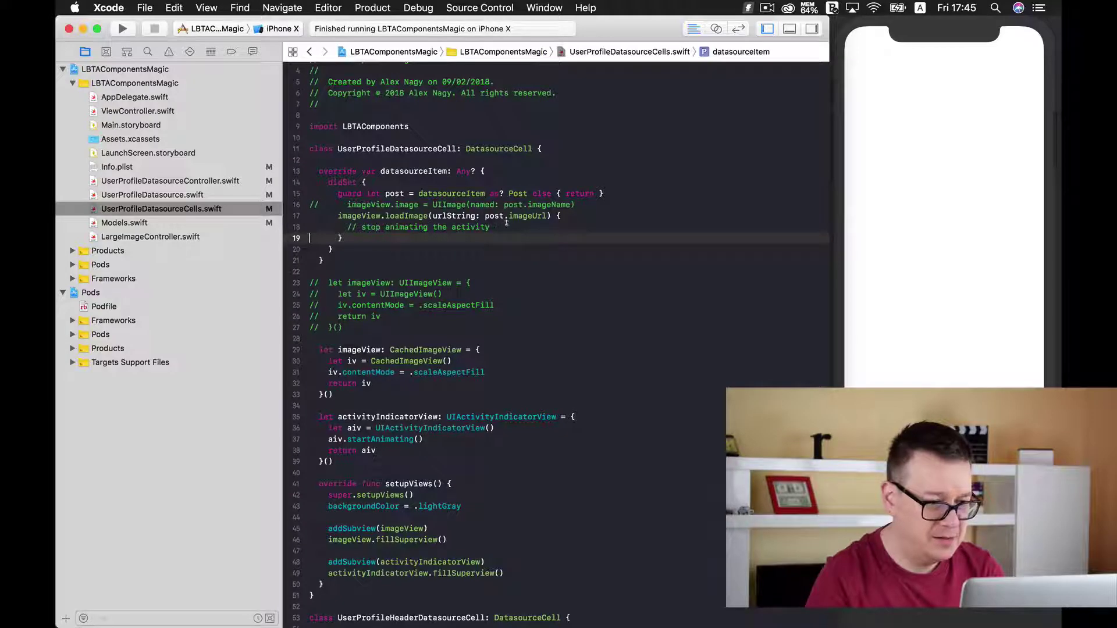
pyautogui.press('Up')
pyautogui.press('Return')
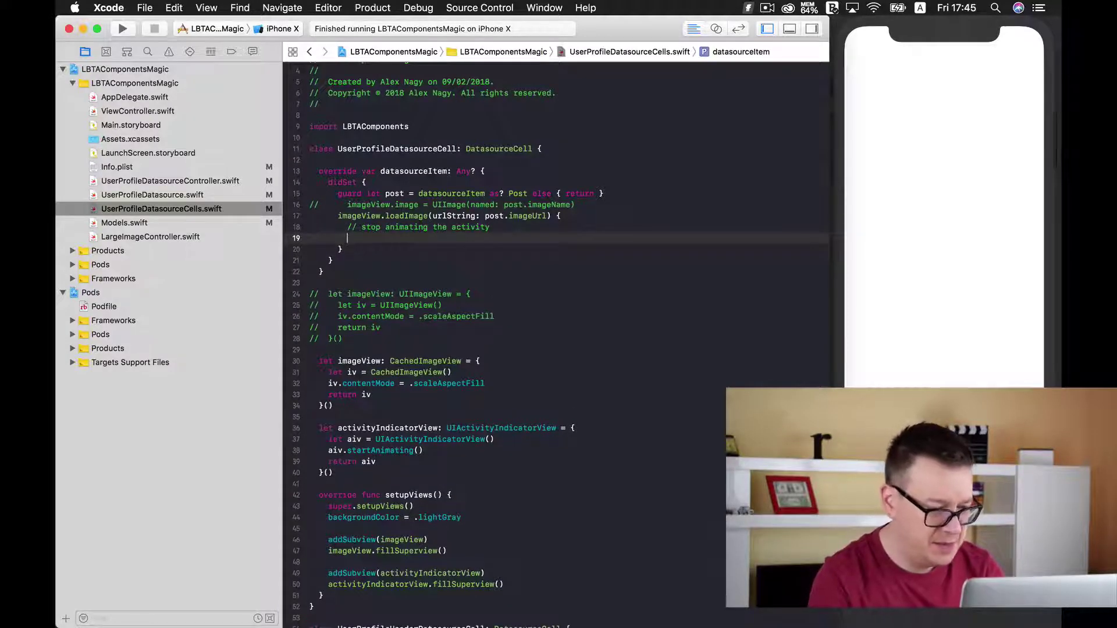
pyautogui.write('ac')
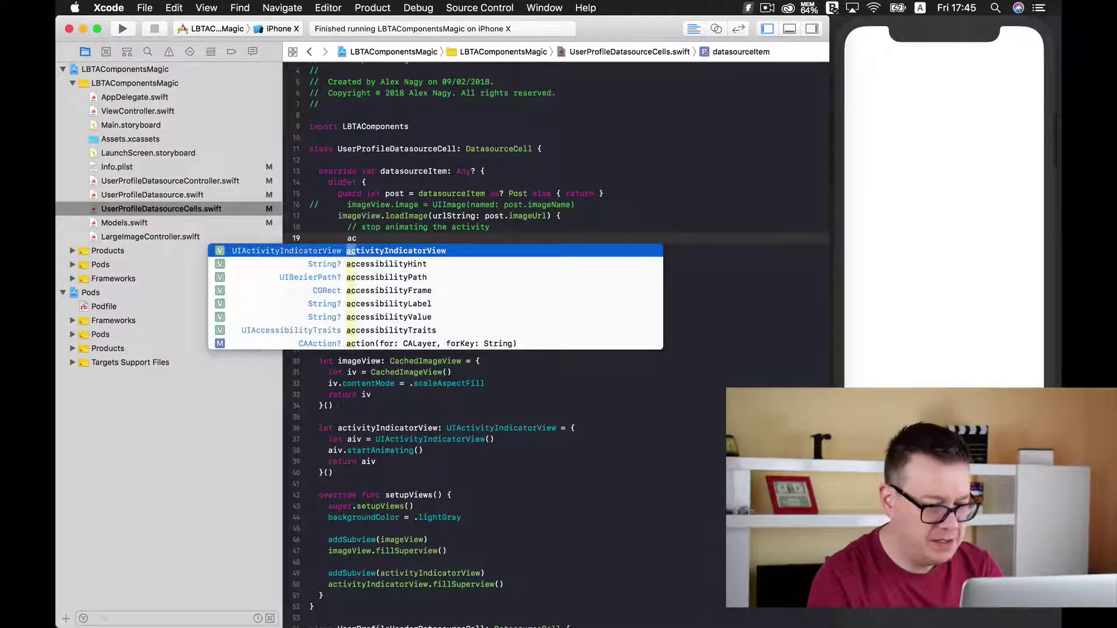
pyautogui.press('Return')
pyautogui.write('.sto')
pyautogui.press('Return')
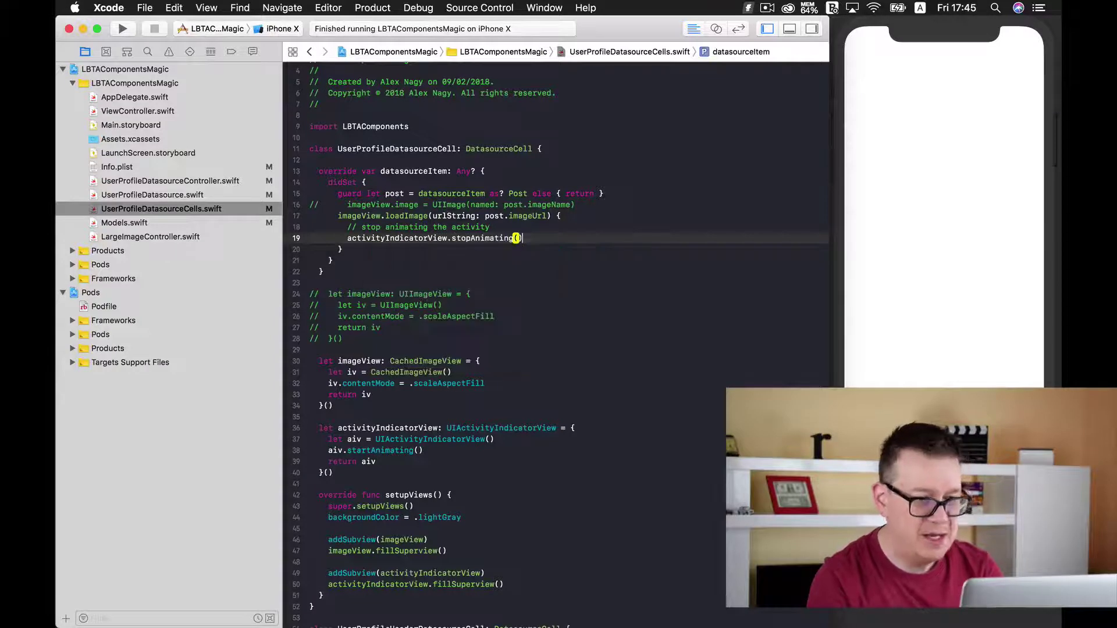
pyautogui.press('super+r')
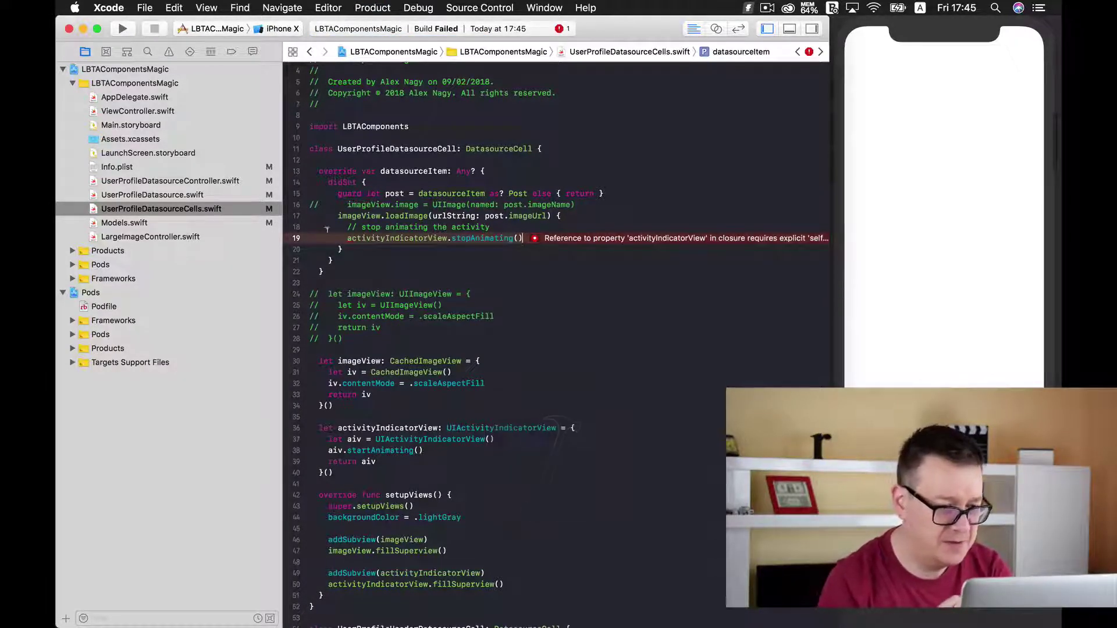
pyautogui.write('self')
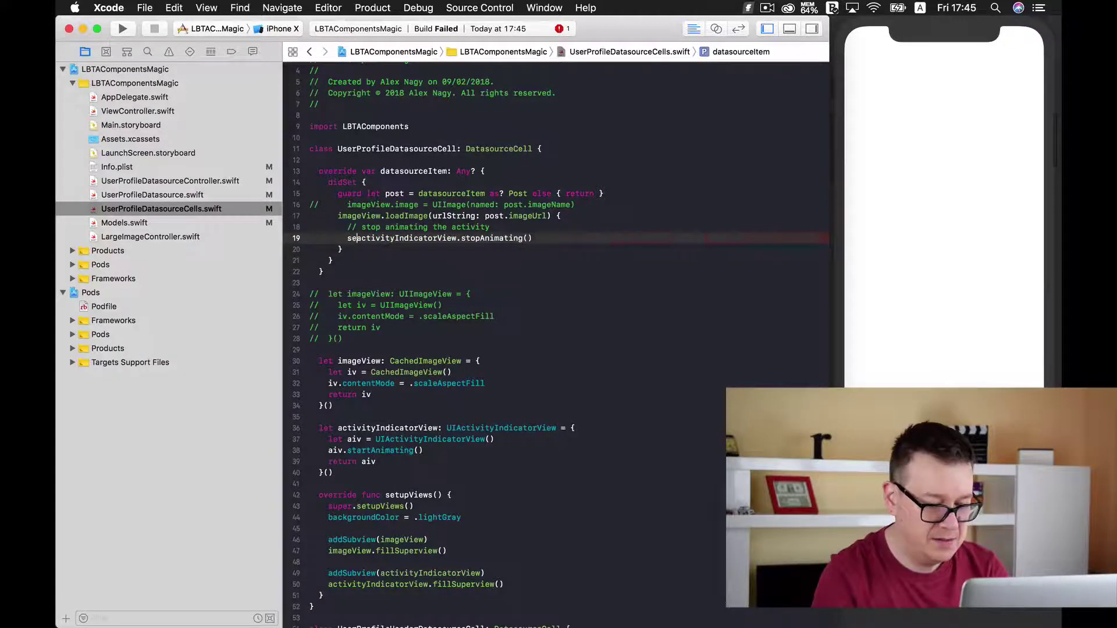
pyautogui.write('.')
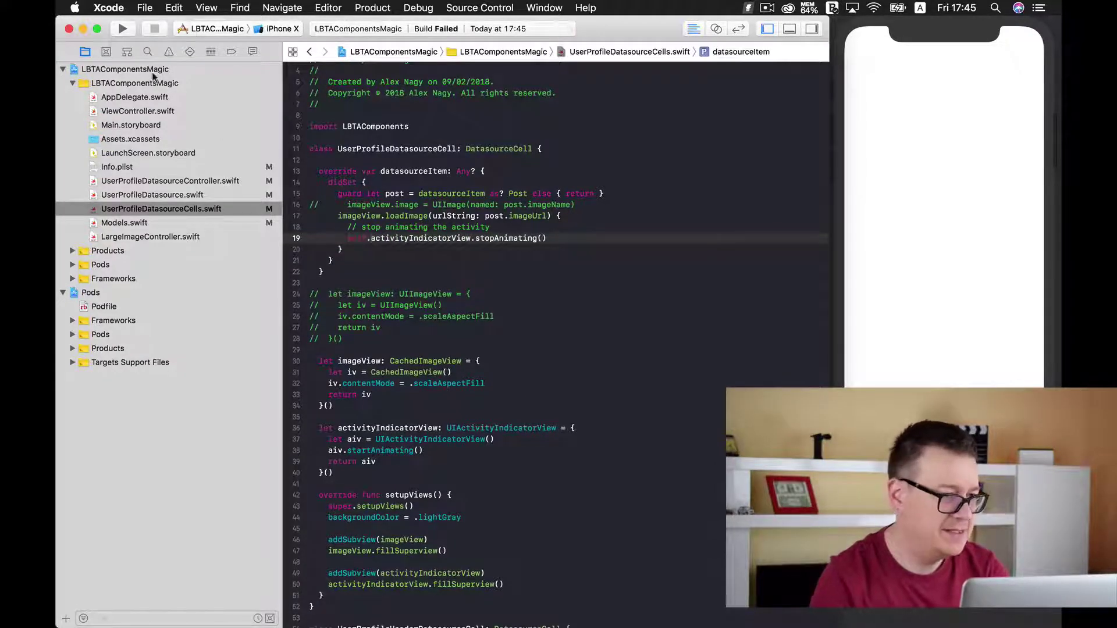
# Run the app, then open two photos' purple detail screens and go back to the grid each time.
pyautogui.click(122, 28)
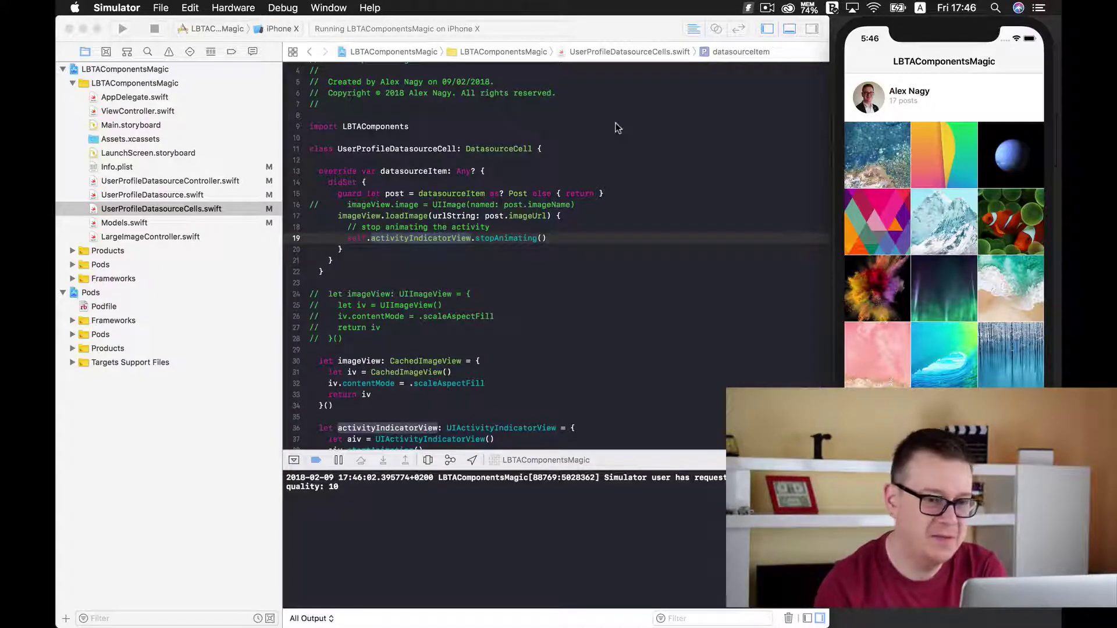
pyautogui.click(867, 151)
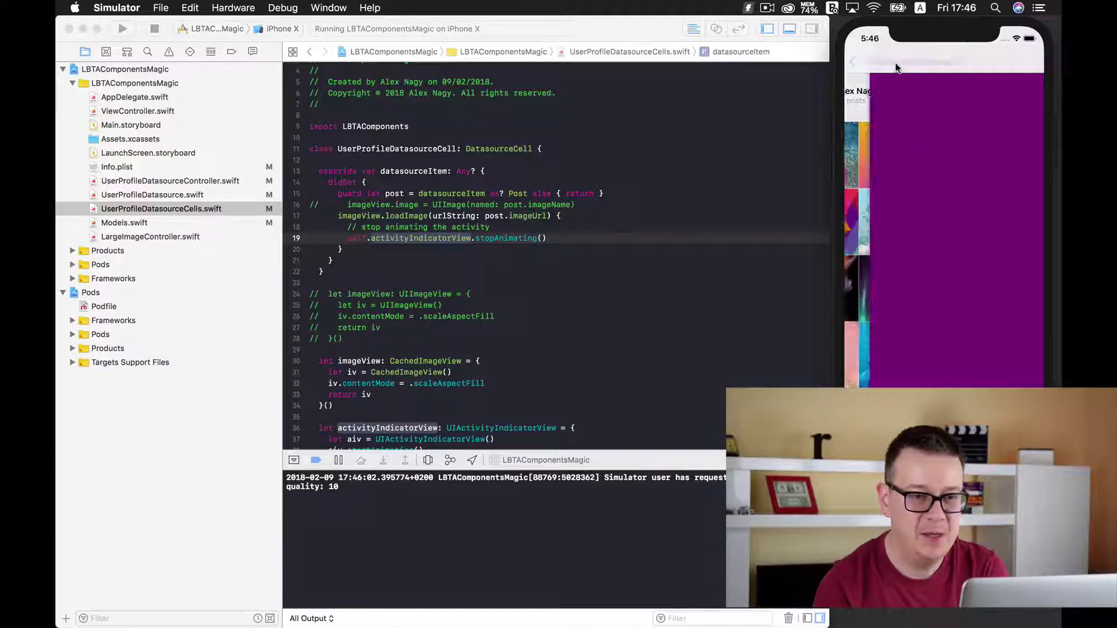
pyautogui.click(896, 67)
pyautogui.click(935, 164)
pyautogui.click(894, 63)
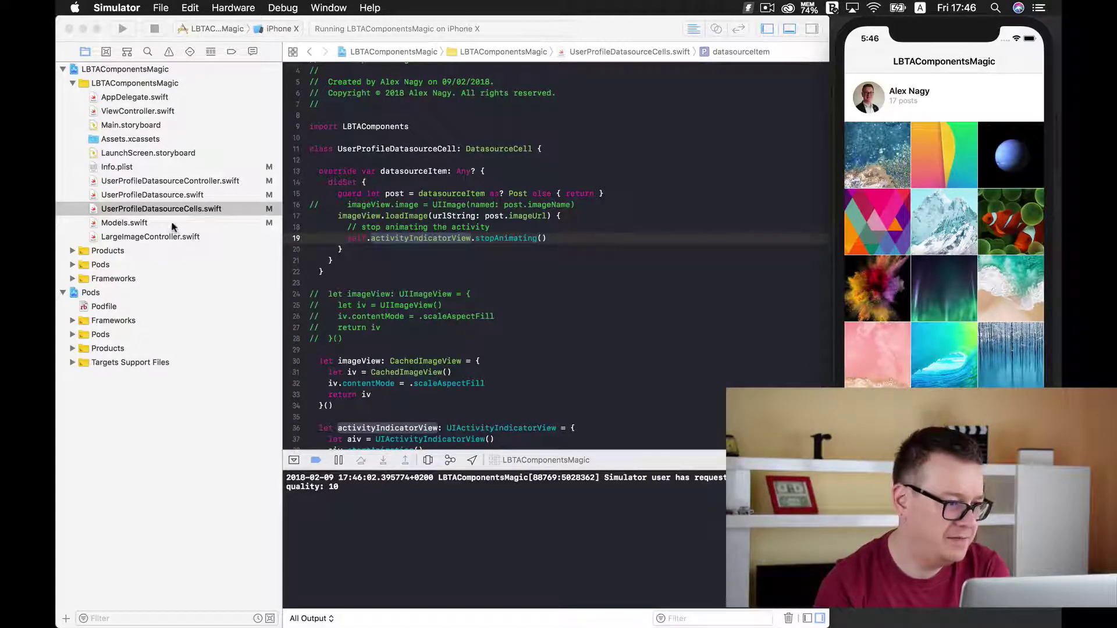
# Review UserProfileDatasource.swift and didSelectItemAt in UserProfileDatasourceController.swift, then open LargeImageController.swift.
pyautogui.click(175, 196)
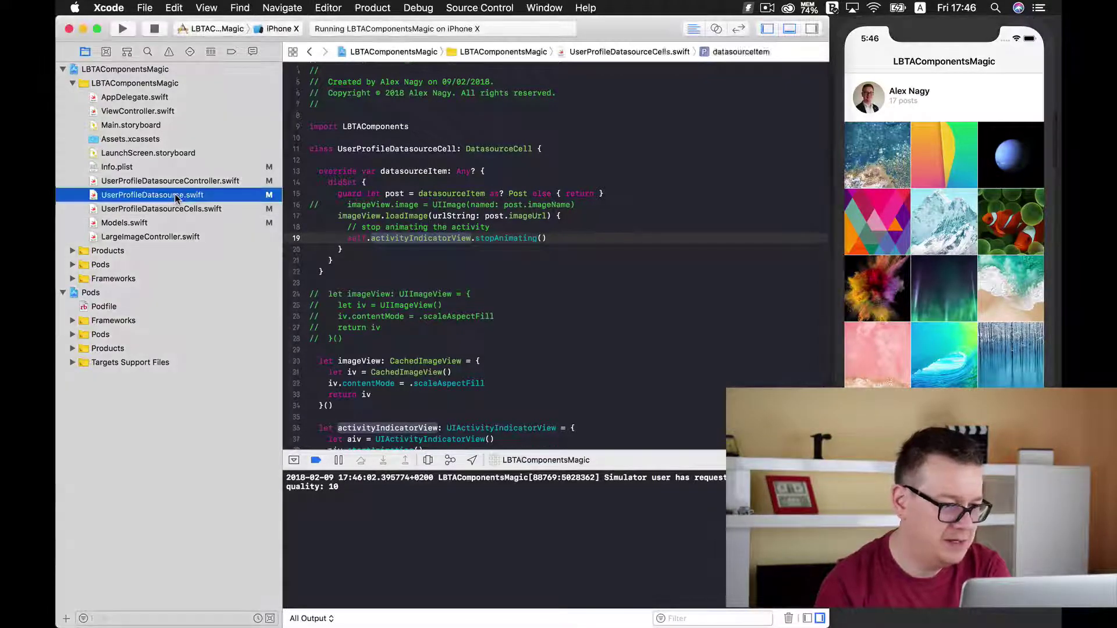
pyautogui.scroll(-10, 564, 233)
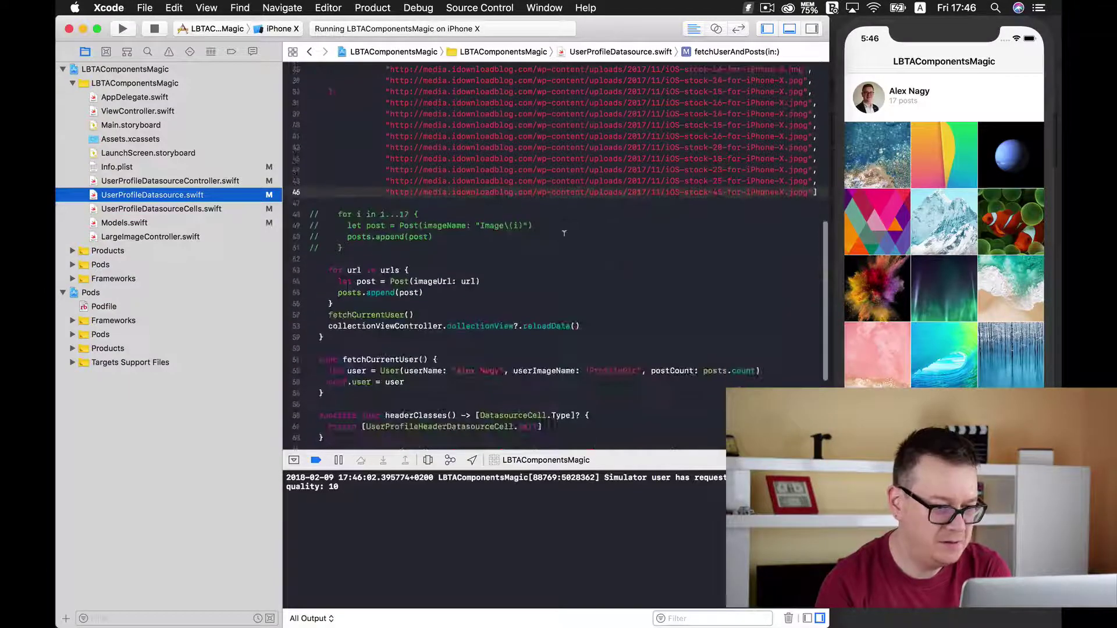
pyautogui.scroll(-5, 564, 232)
pyautogui.scroll(5, 564, 232)
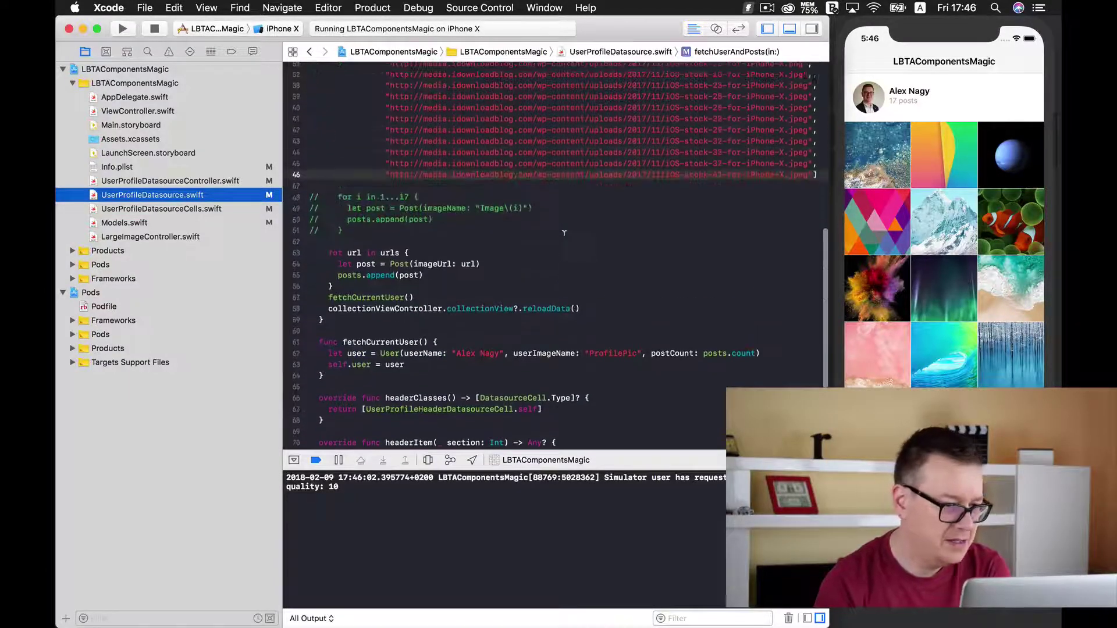
pyautogui.click(201, 182)
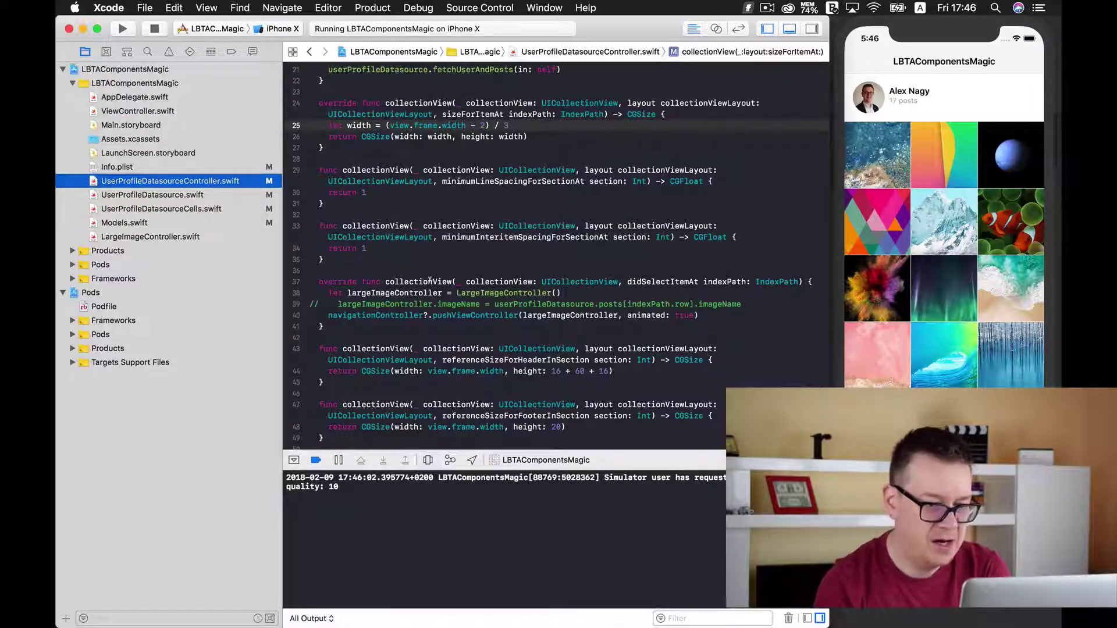
pyautogui.click(662, 281)
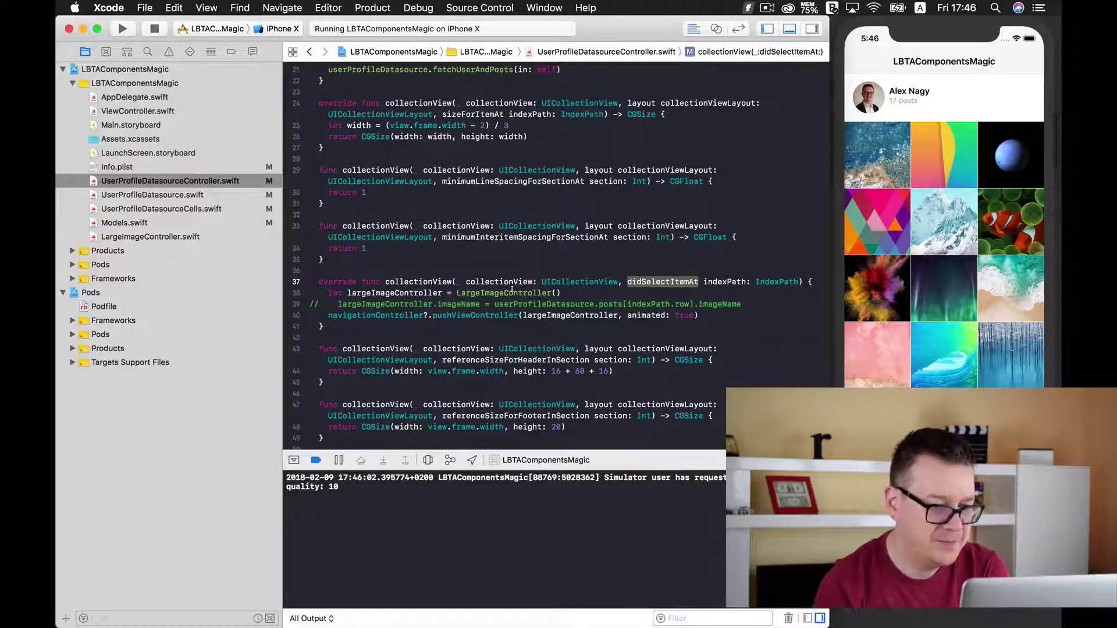
pyautogui.click(394, 304)
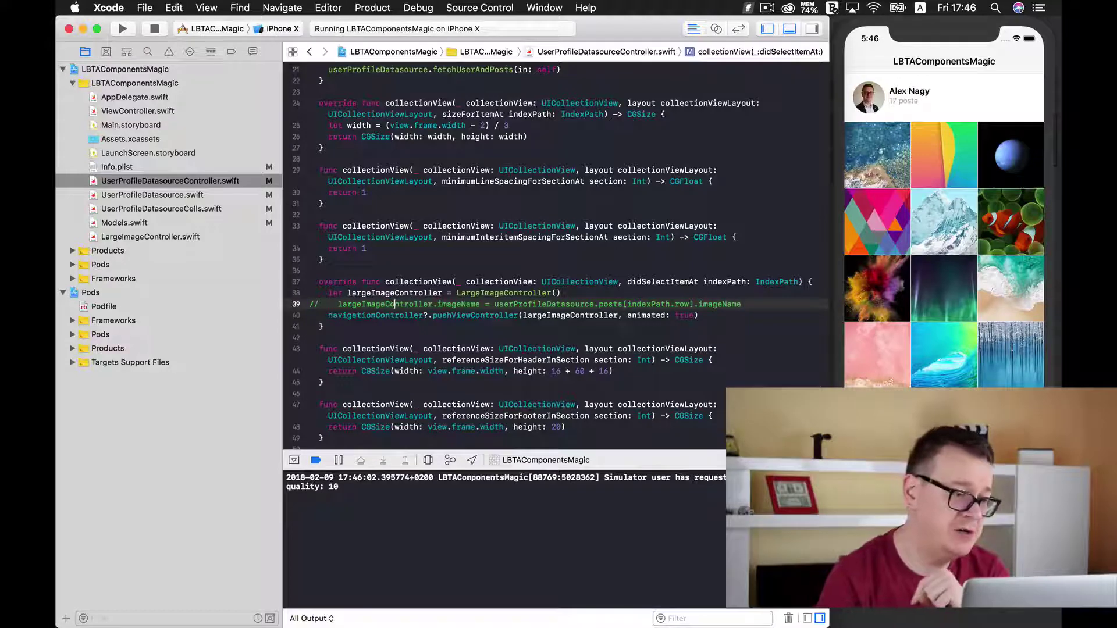
pyautogui.click(134, 237)
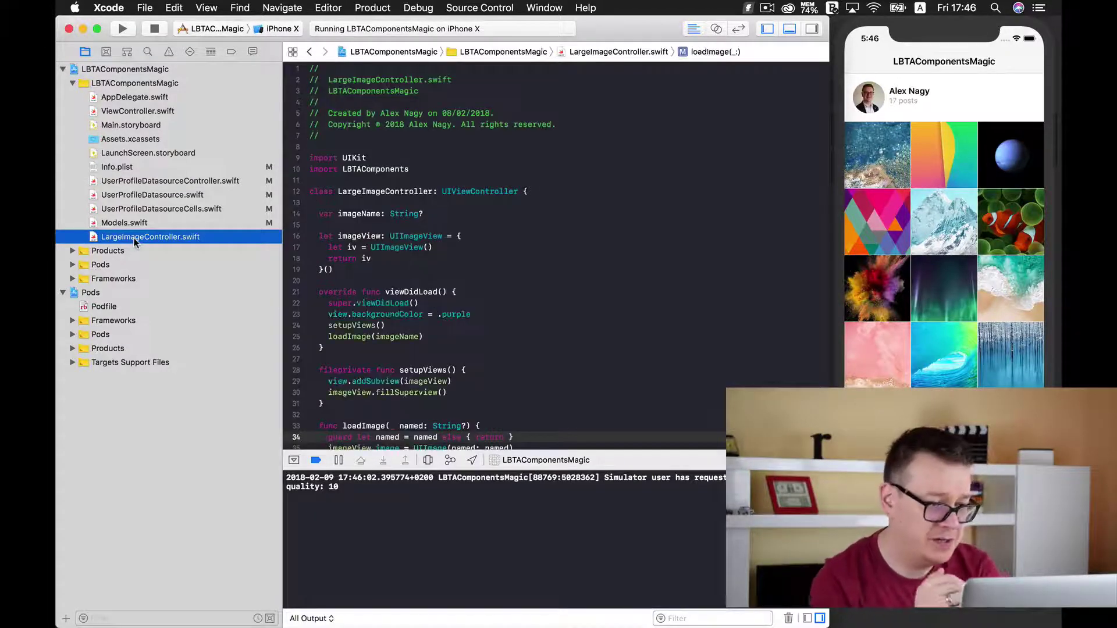
# Comment out the imageName property and add a String imagUrl property.
pyautogui.click(434, 212)
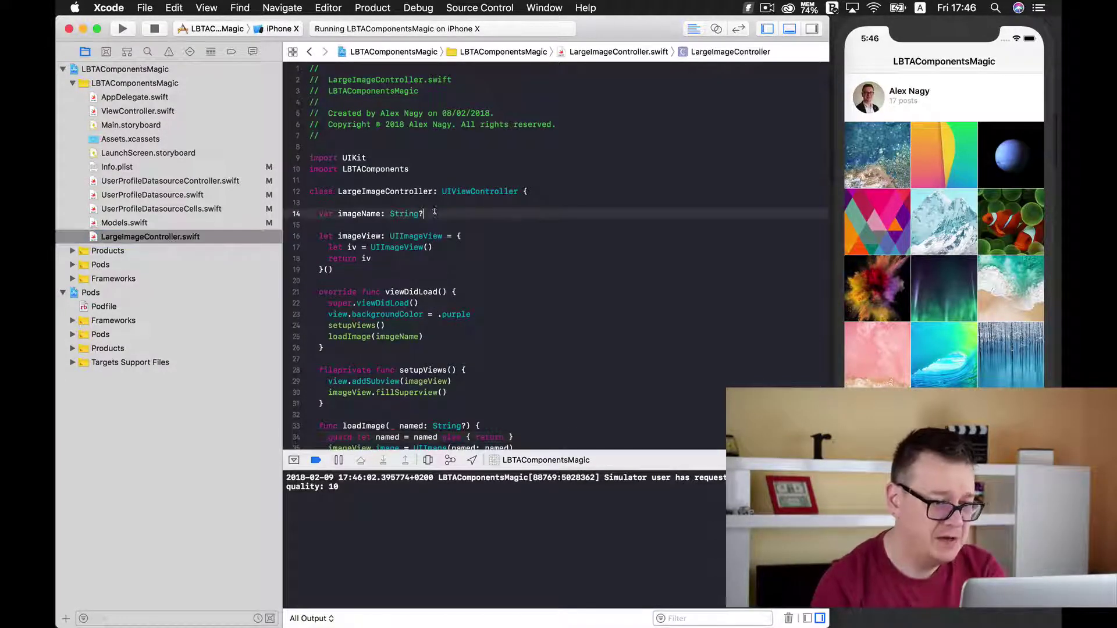
pyautogui.press('cmd+slash')
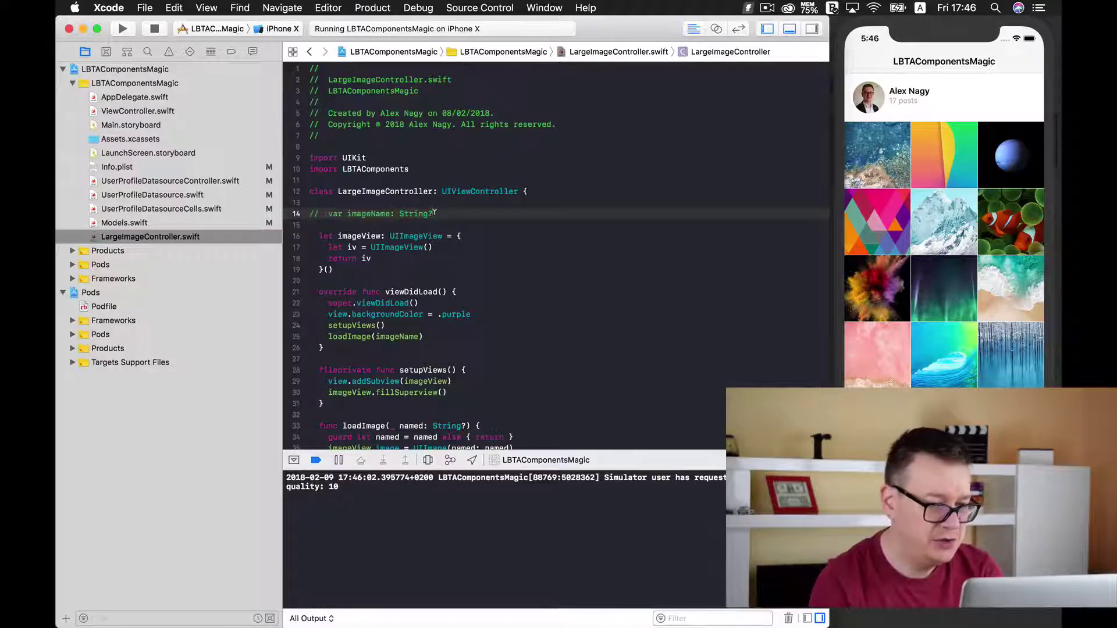
pyautogui.press('Return')
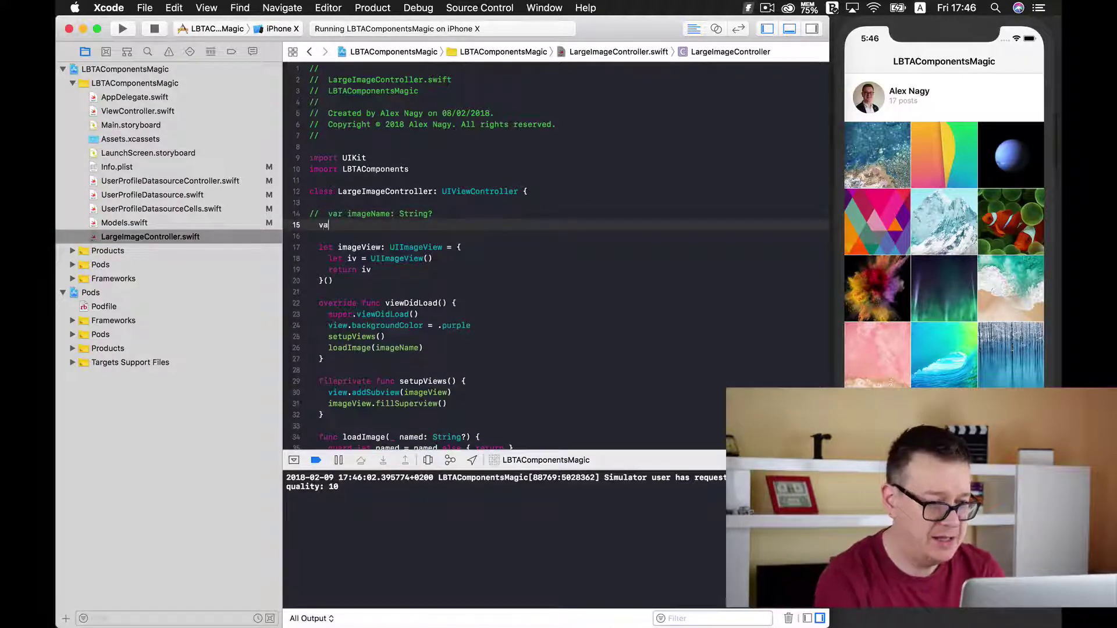
pyautogui.write('var imag')
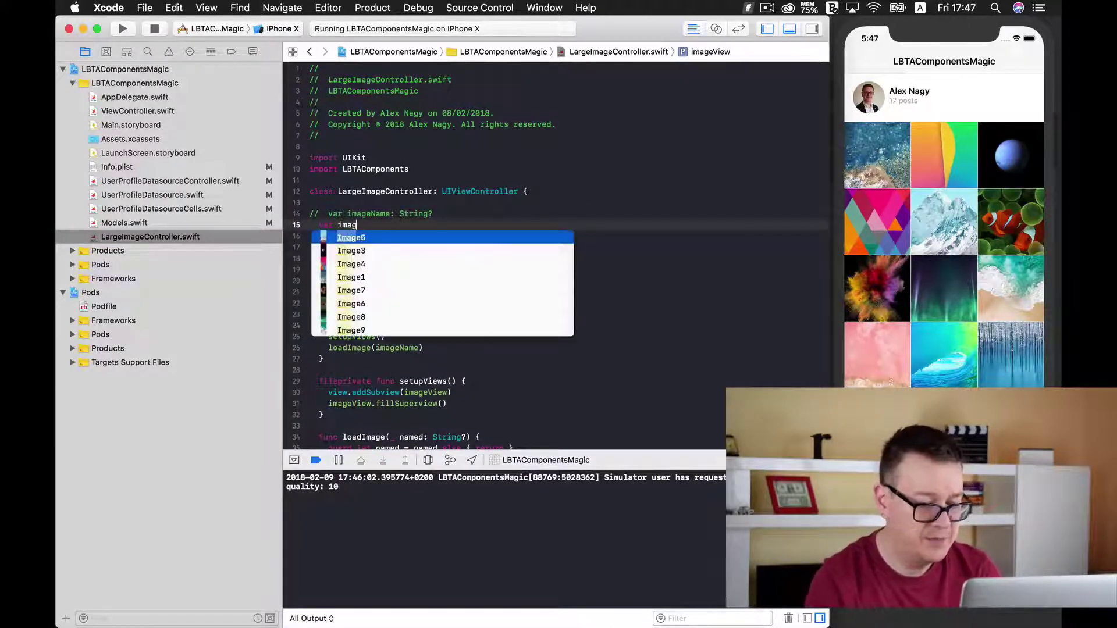
pyautogui.write('Url')
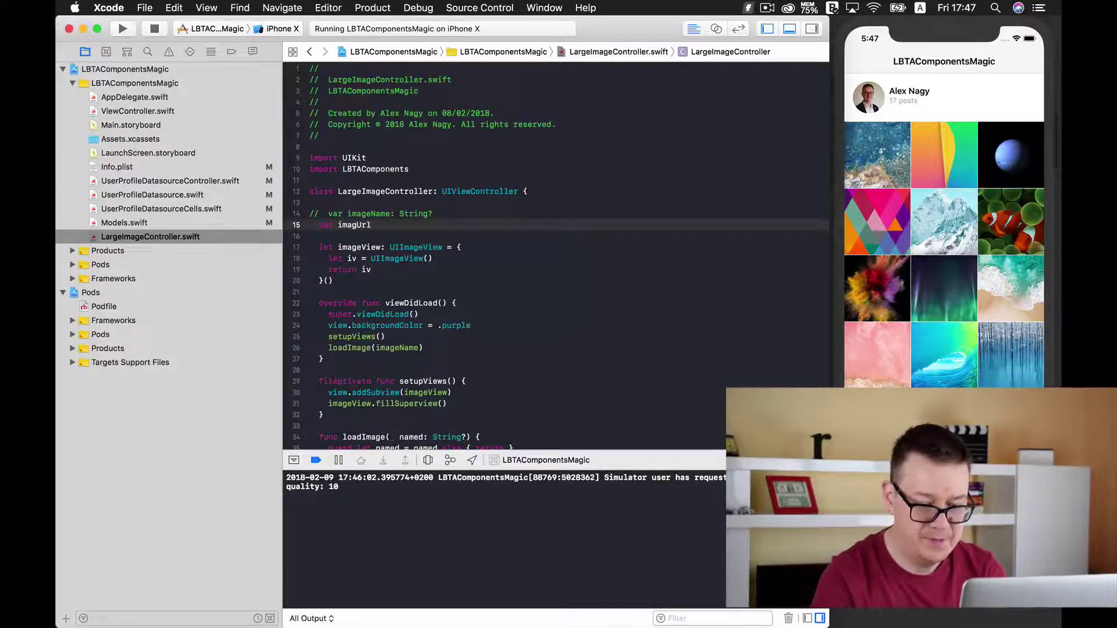
pyautogui.write(': Str')
pyautogui.press('Return')
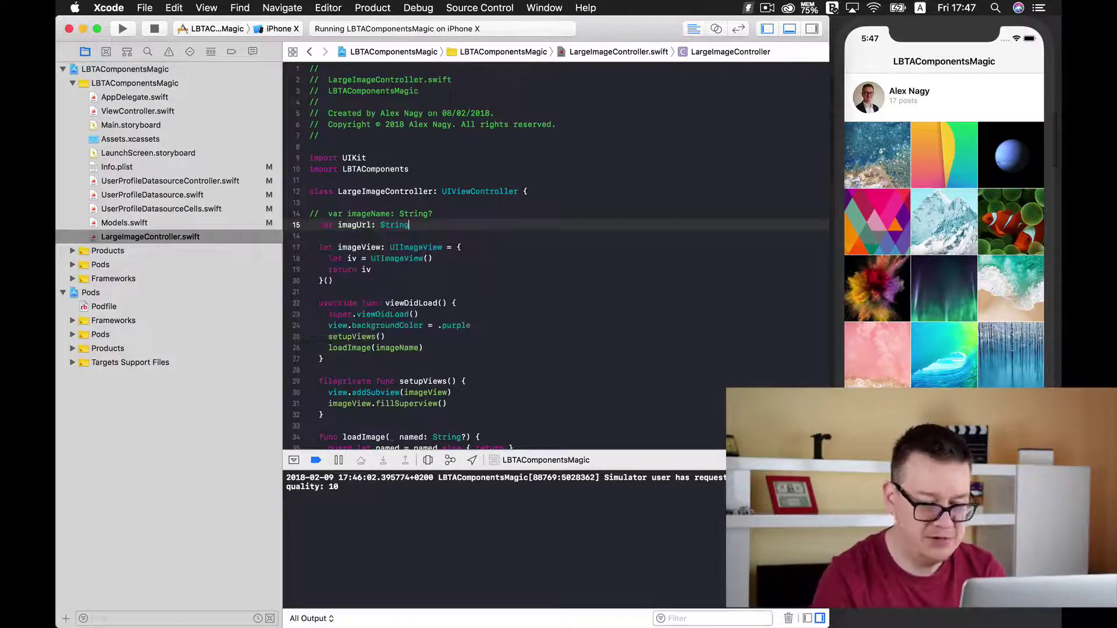
pyautogui.scroll(-1, 555, 233)
pyautogui.scroll(-3, 556, 234)
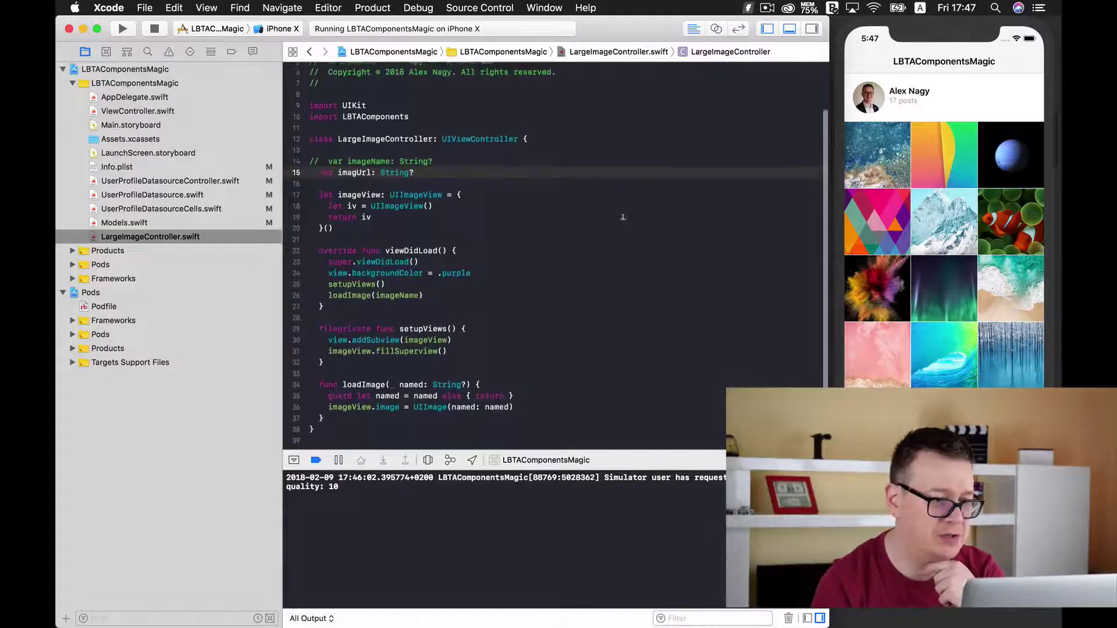
# Duplicate the imageView declaration block below the original.
pyautogui.moveTo(350, 197); pyautogui.dragTo(349, 231)
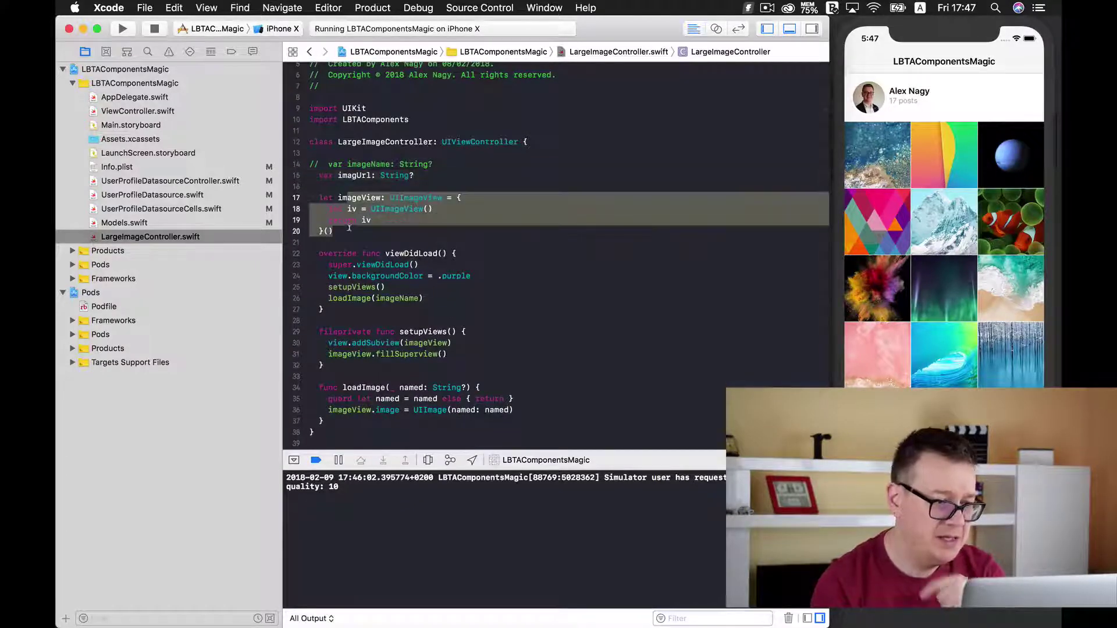
pyautogui.press('super+slash')
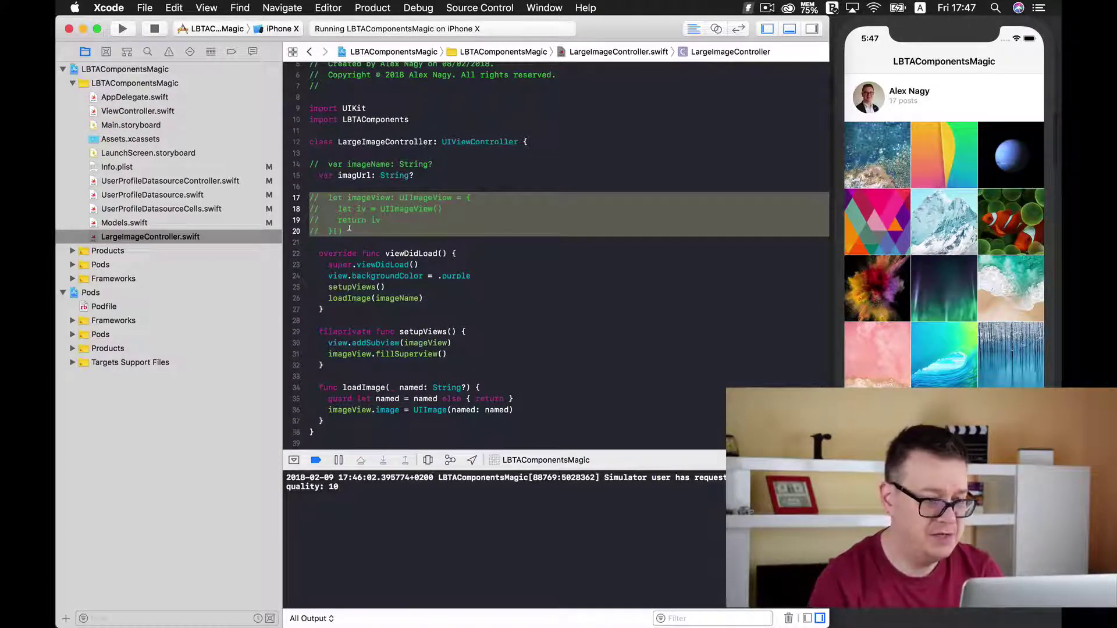
pyautogui.press('super+slash')
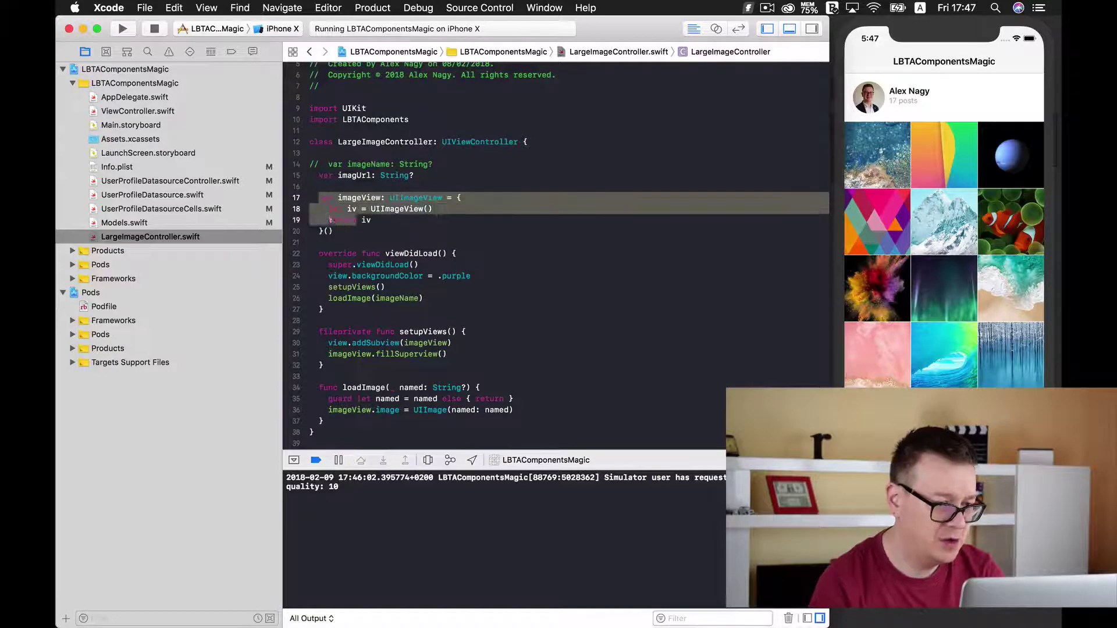
pyautogui.moveTo(320, 194); pyautogui.dragTo(332, 225)
pyautogui.press('super+c')
pyautogui.click(359, 231)
pyautogui.press('Return')
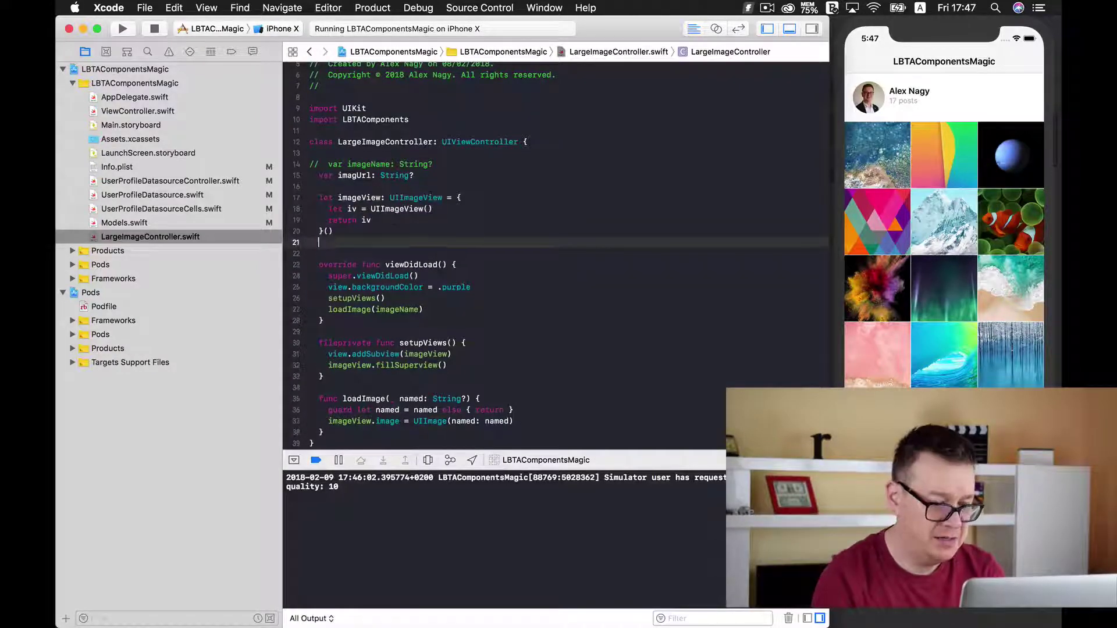
pyautogui.press('Return')
pyautogui.press('super+v')
pyautogui.press('BackSpace')
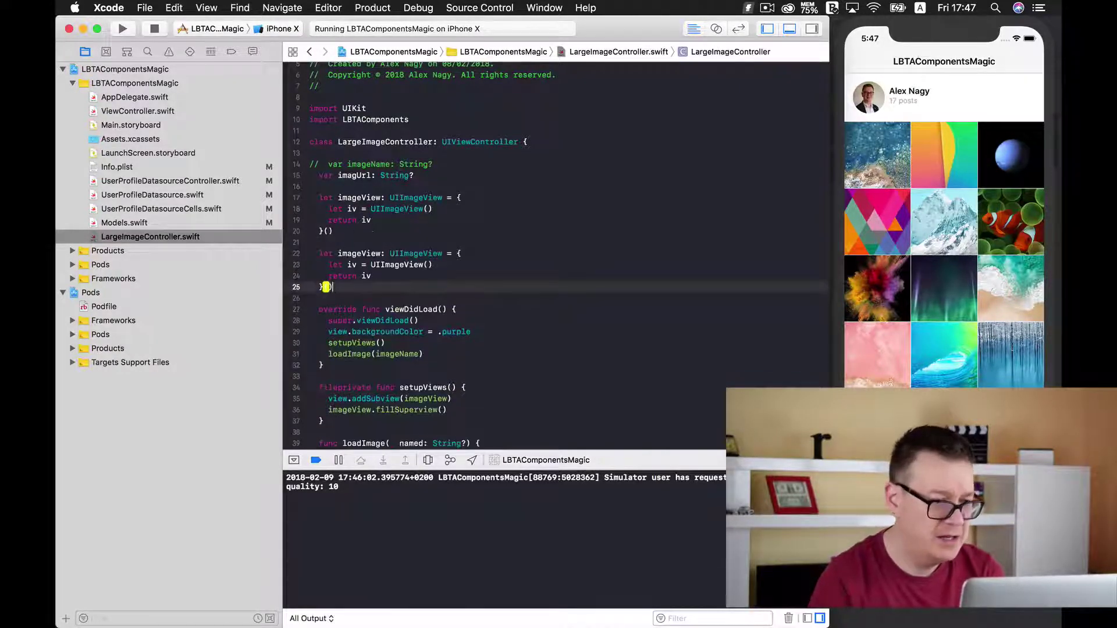
# Comment out the original imageView block and change the copy's type and initializer to CachedImageView.
pyautogui.click(342, 197)
pyautogui.moveTo(344, 198); pyautogui.dragTo(349, 226)
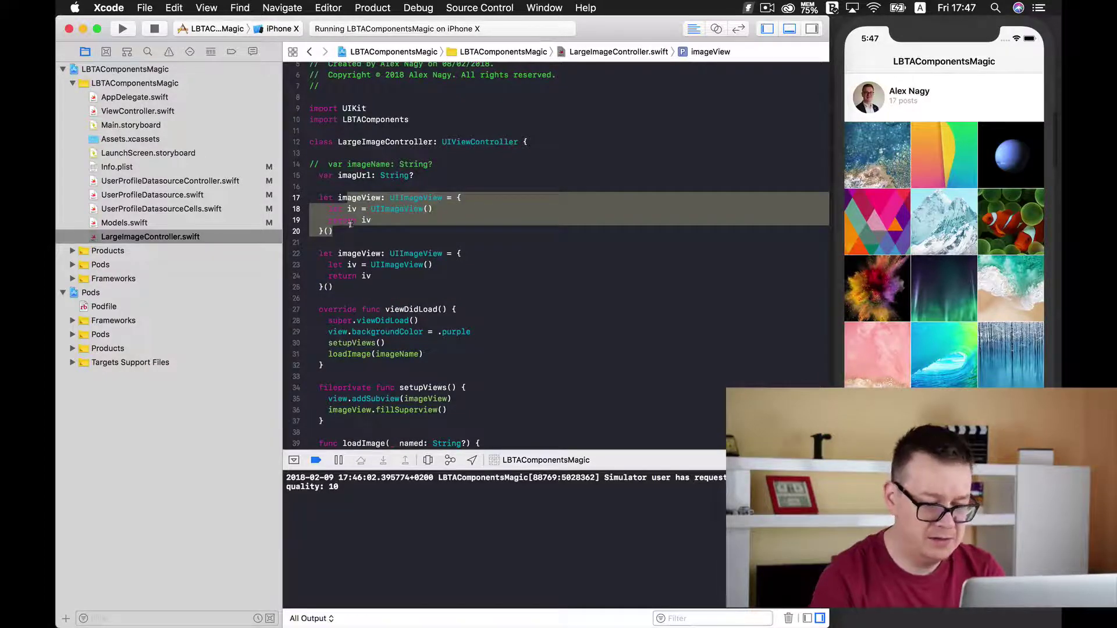
pyautogui.press('super+slash')
pyautogui.doubleClick(417, 253)
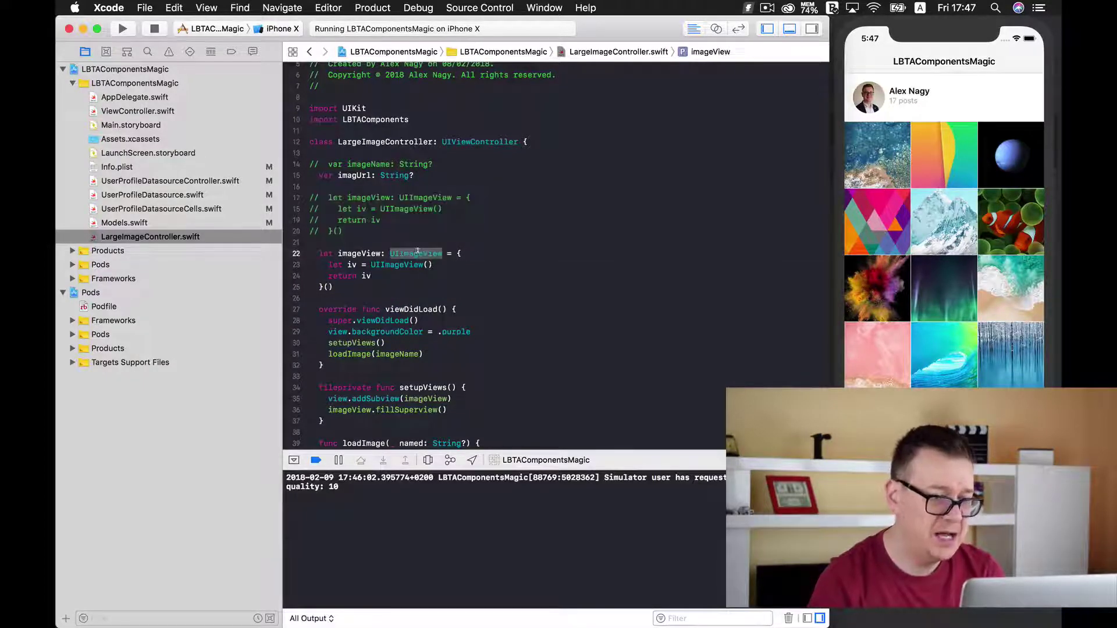
pyautogui.write('Cach')
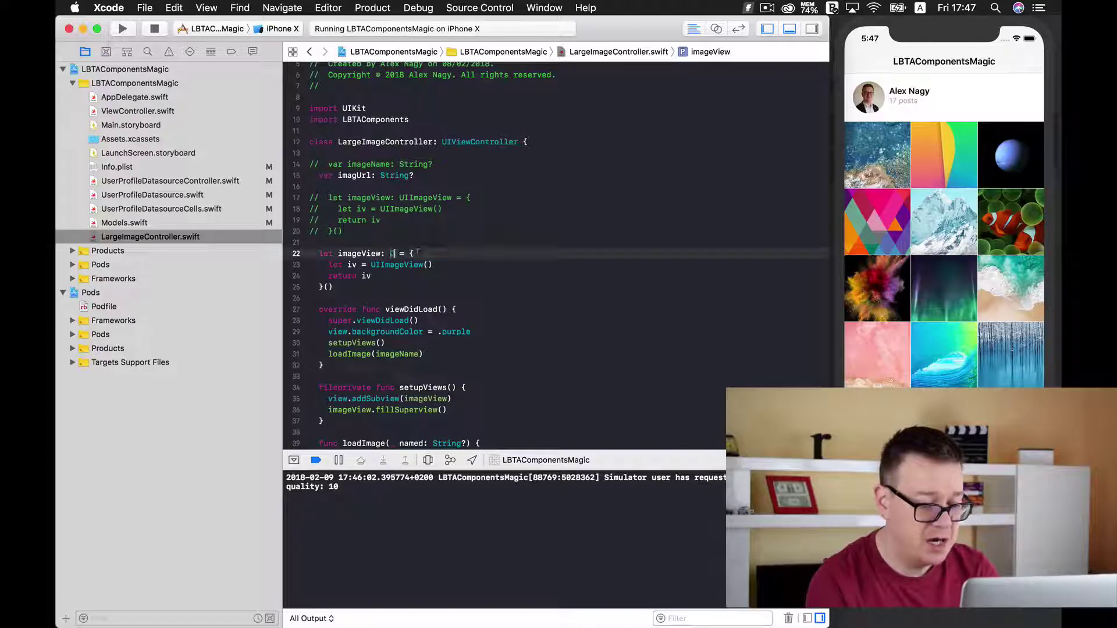
pyautogui.press('Return')
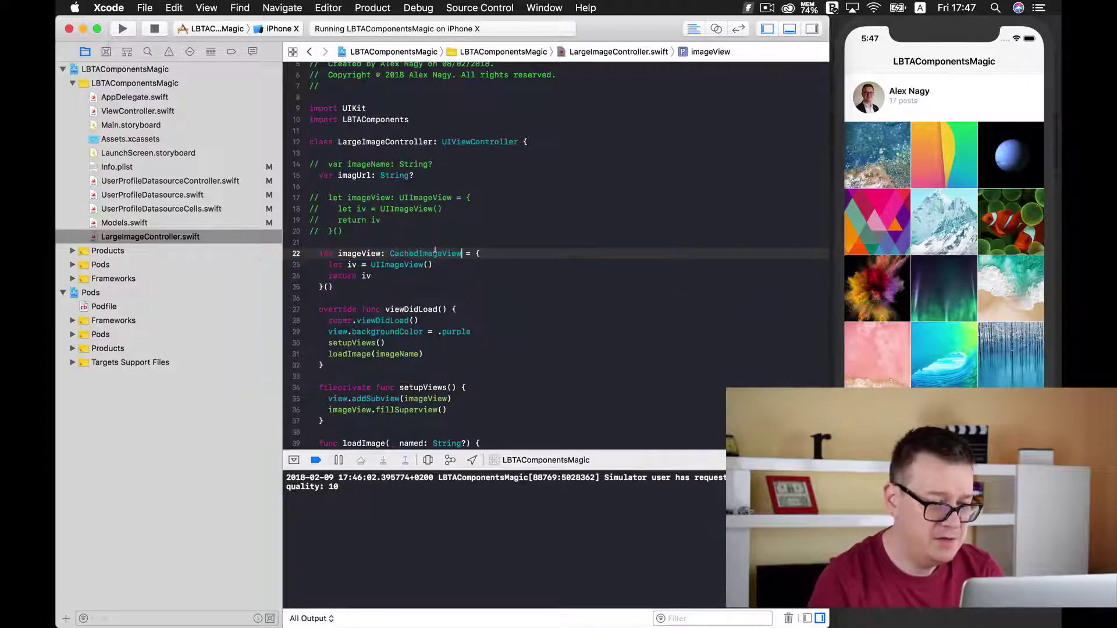
pyautogui.doubleClick(430, 254)
pyautogui.doubleClick(398, 263)
pyautogui.press('super+v')
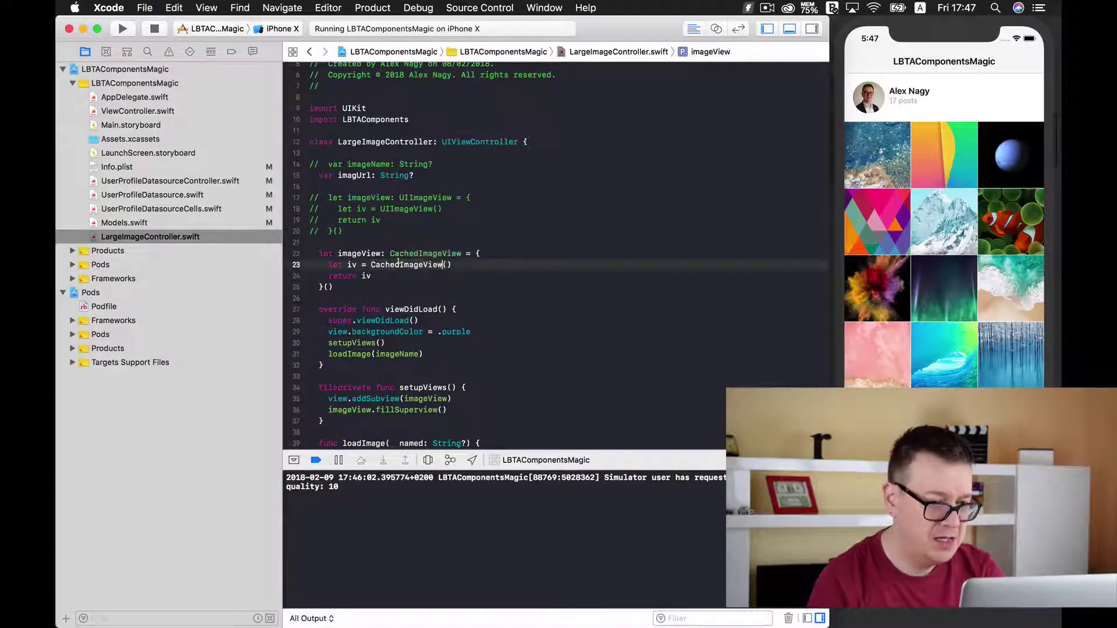
pyautogui.scroll(-2, 582, 244)
pyautogui.scroll(-2, 583, 244)
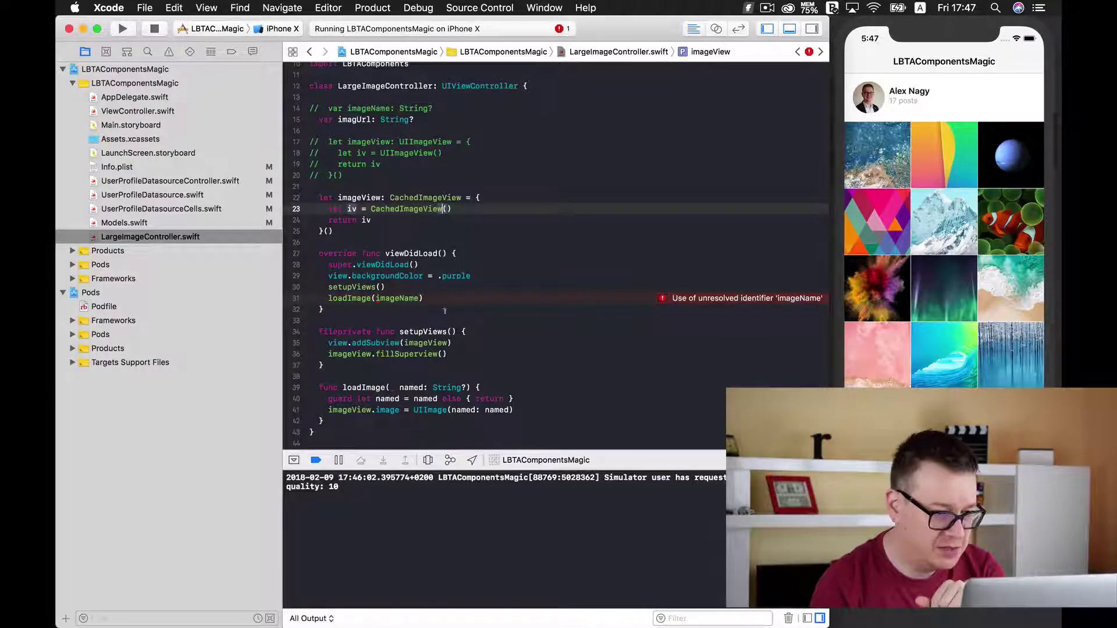
# Comment out the old loadImage(imageName) function and add blank lines below it.
pyautogui.click(432, 295)
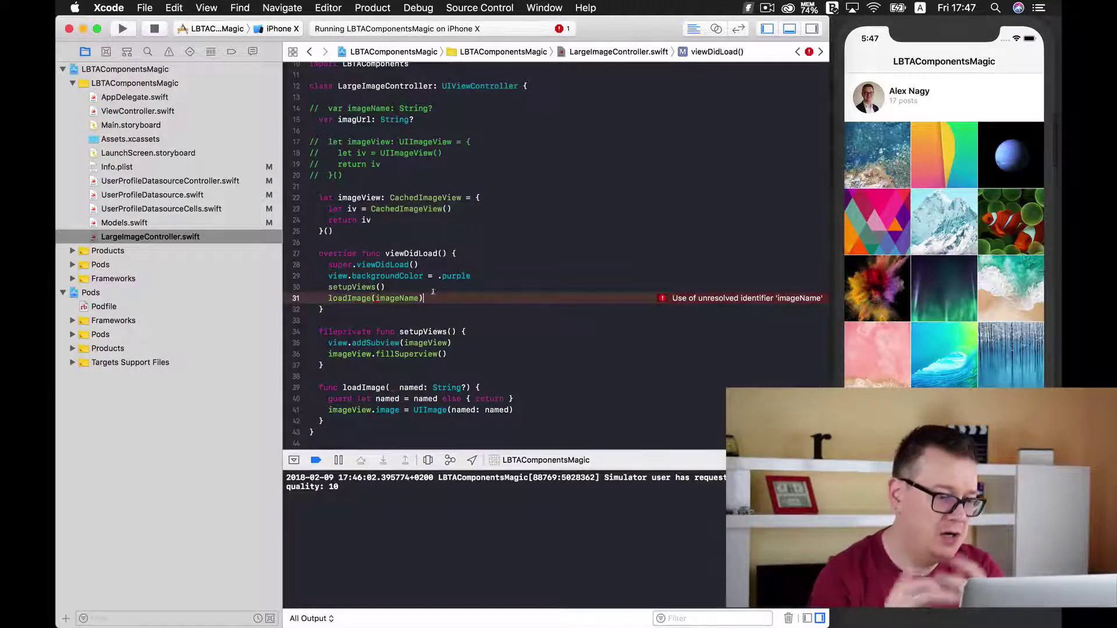
pyautogui.click(320, 386)
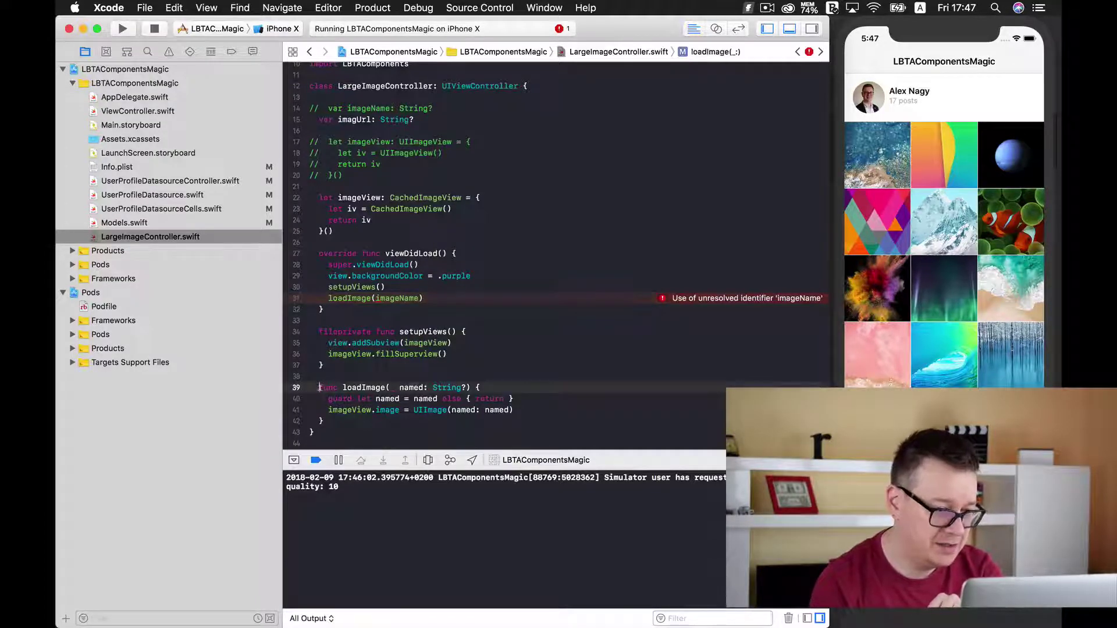
pyautogui.moveTo(320, 387); pyautogui.dragTo(329, 416)
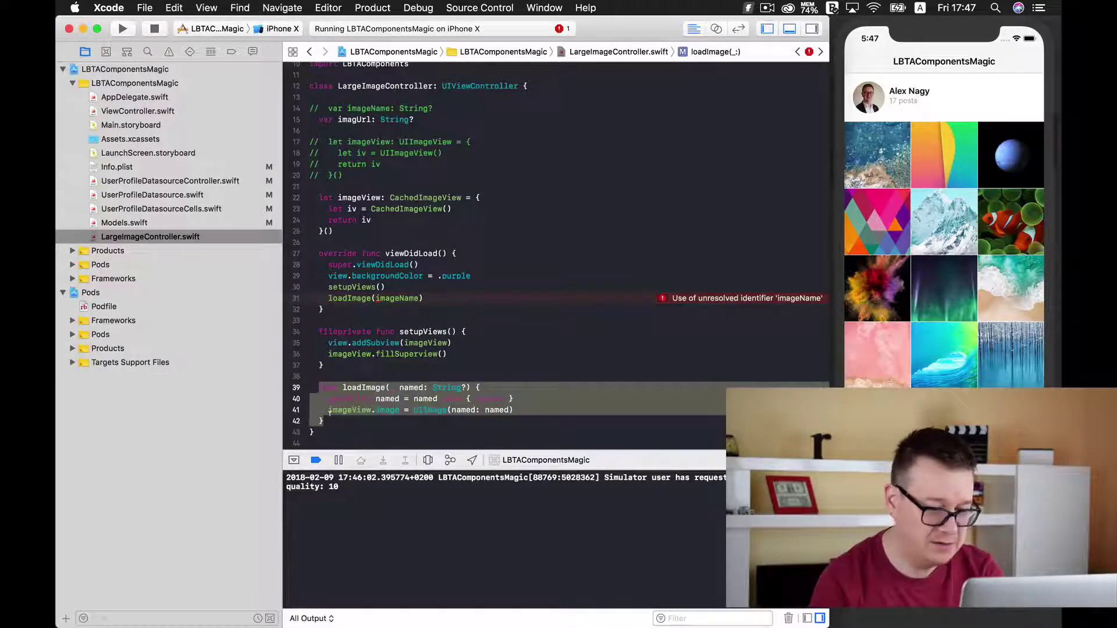
pyautogui.press('super+slash')
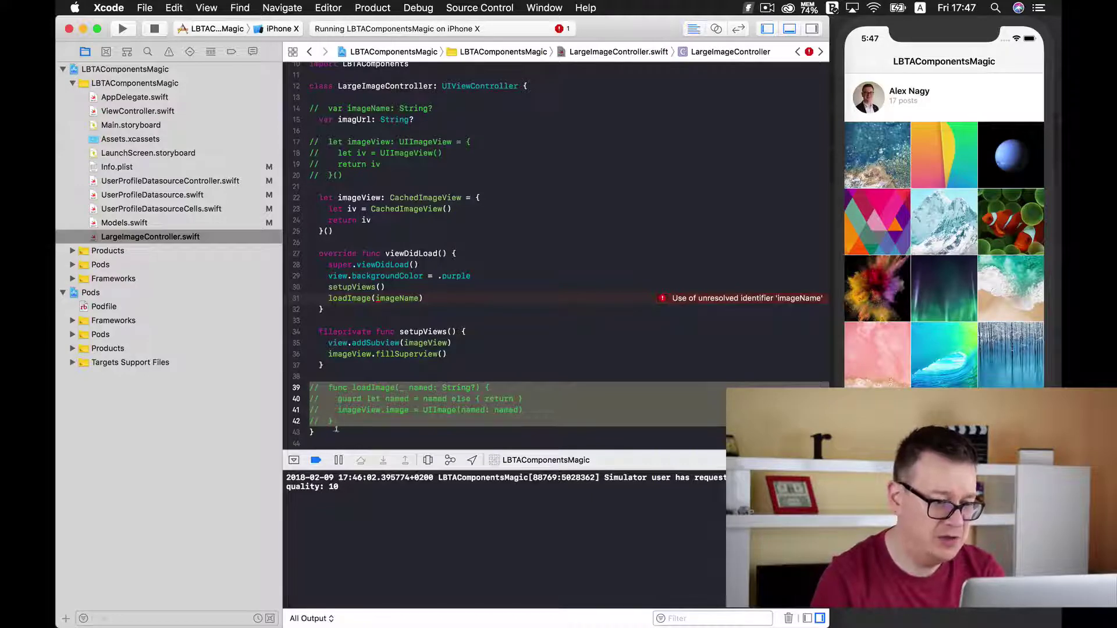
pyautogui.click(337, 428)
pyautogui.press('Return')
pyautogui.press('Return')
pyautogui.press('Return')
pyautogui.press('Return')
pyautogui.press('Return')
pyautogui.press('Return')
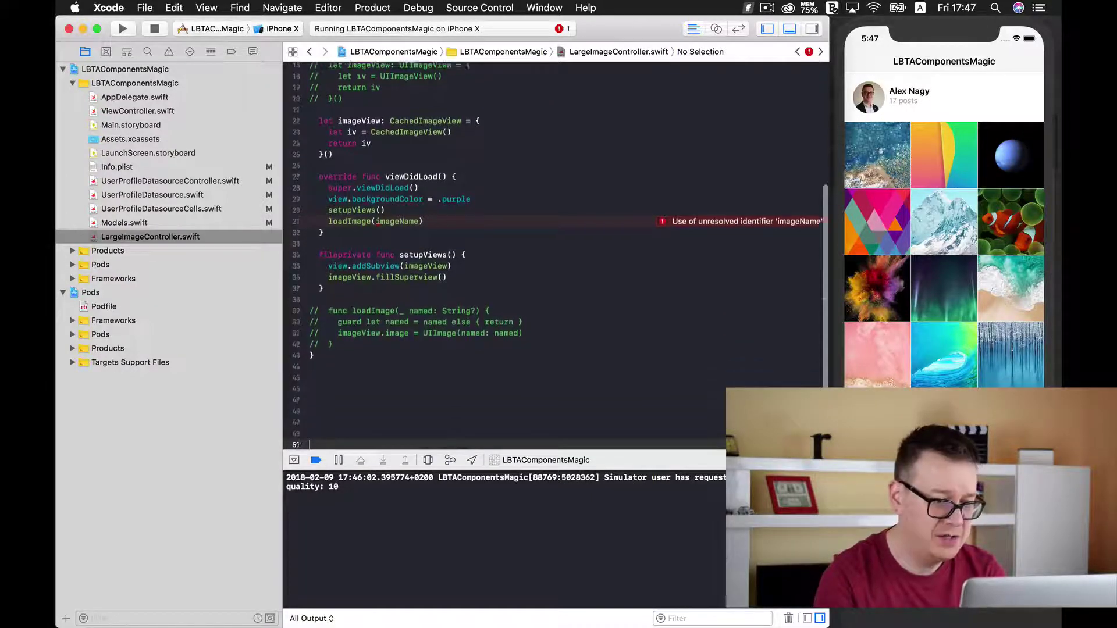
pyautogui.press('Return')
pyautogui.press('Return')
pyautogui.press('Return')
# Declare func loadImageWithUrl(_ url: String?).
pyautogui.click(357, 312)
pyautogui.press('Return')
pyautogui.press('Return')
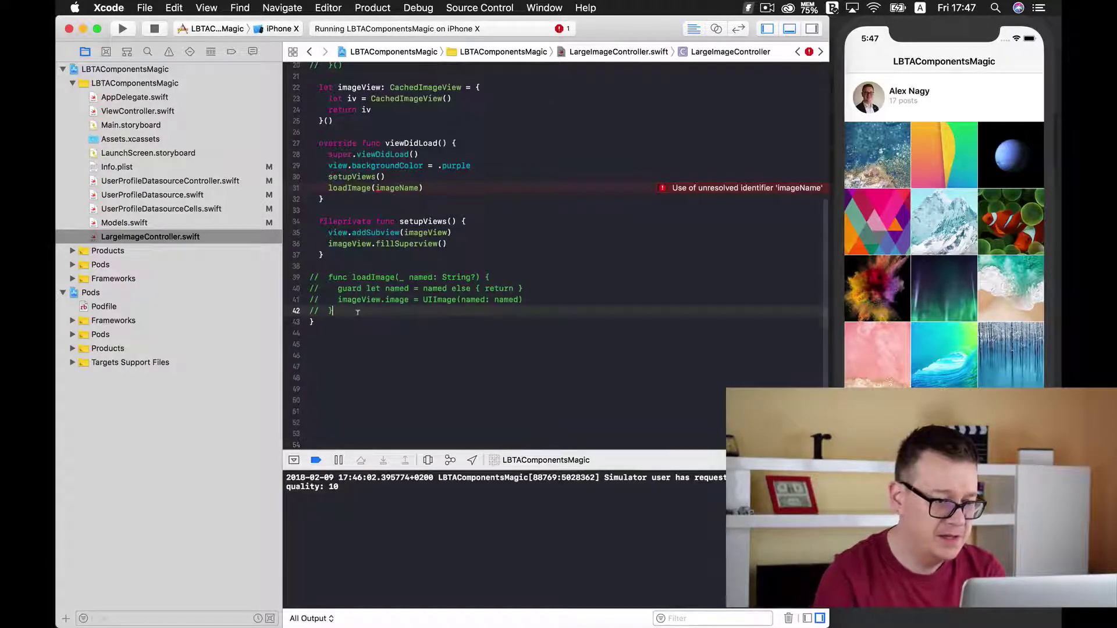
pyautogui.write('func load')
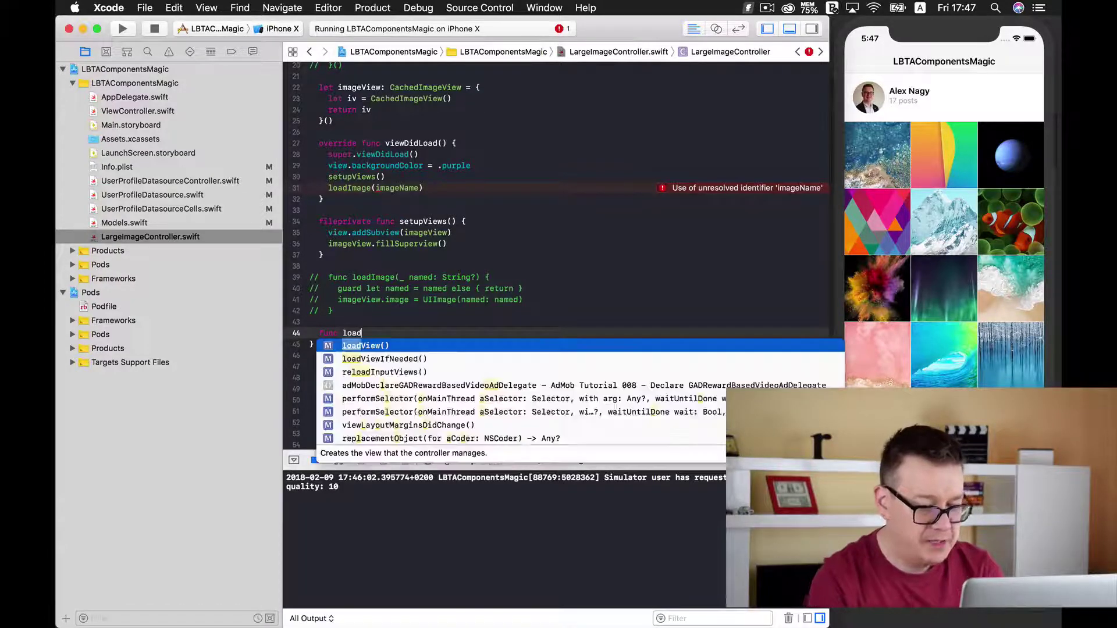
pyautogui.write('ImageWithUrl')
pyautogui.write('(')
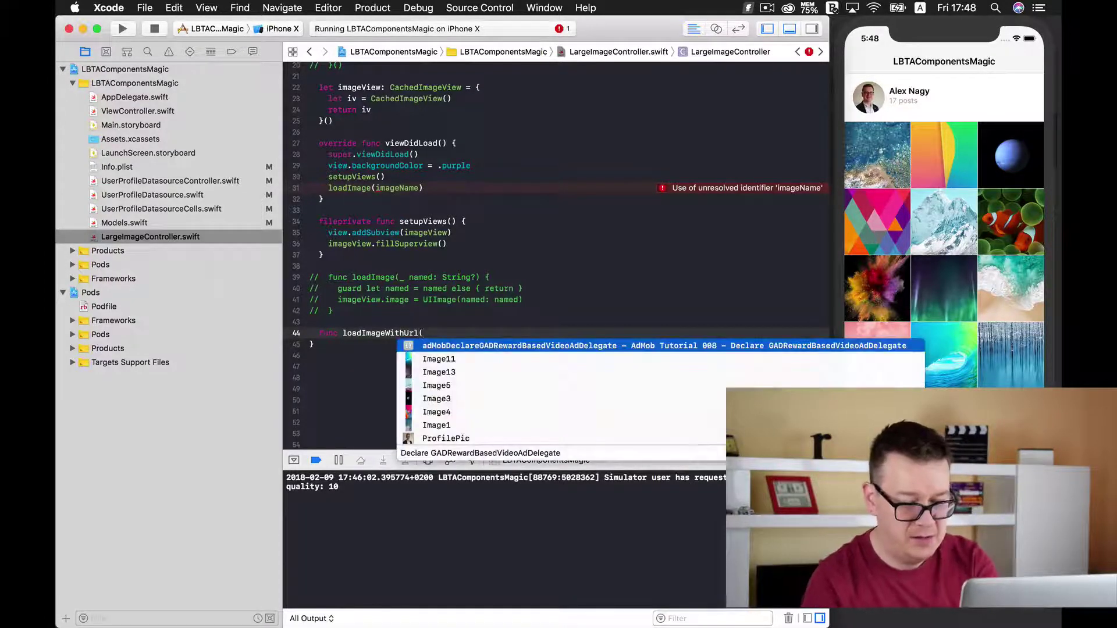
pyautogui.write('_ u)')
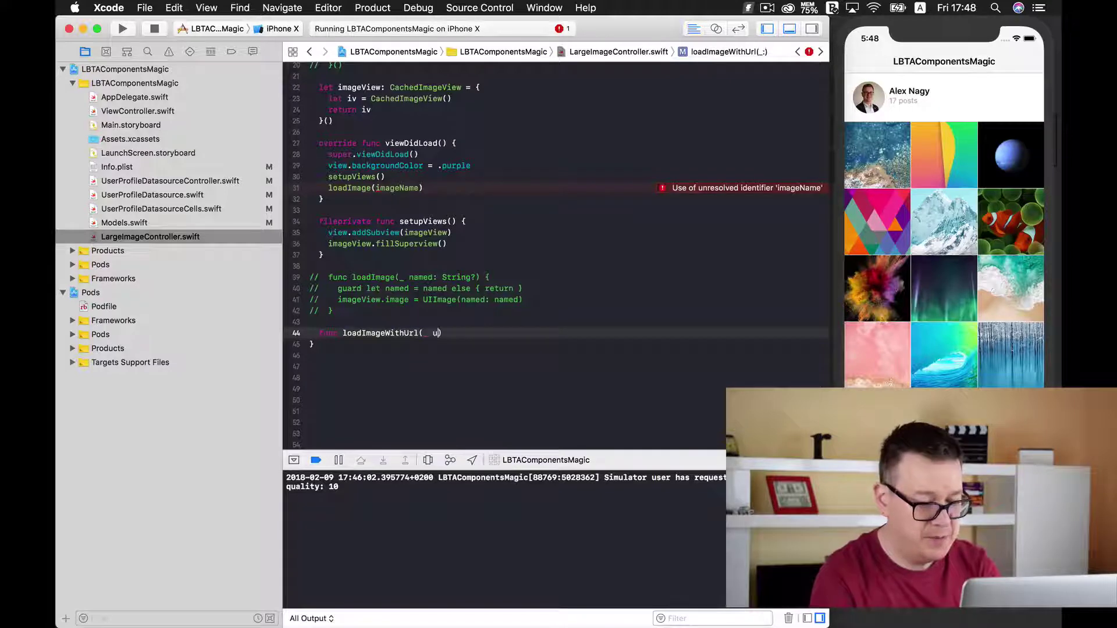
pyautogui.write('rl: S')
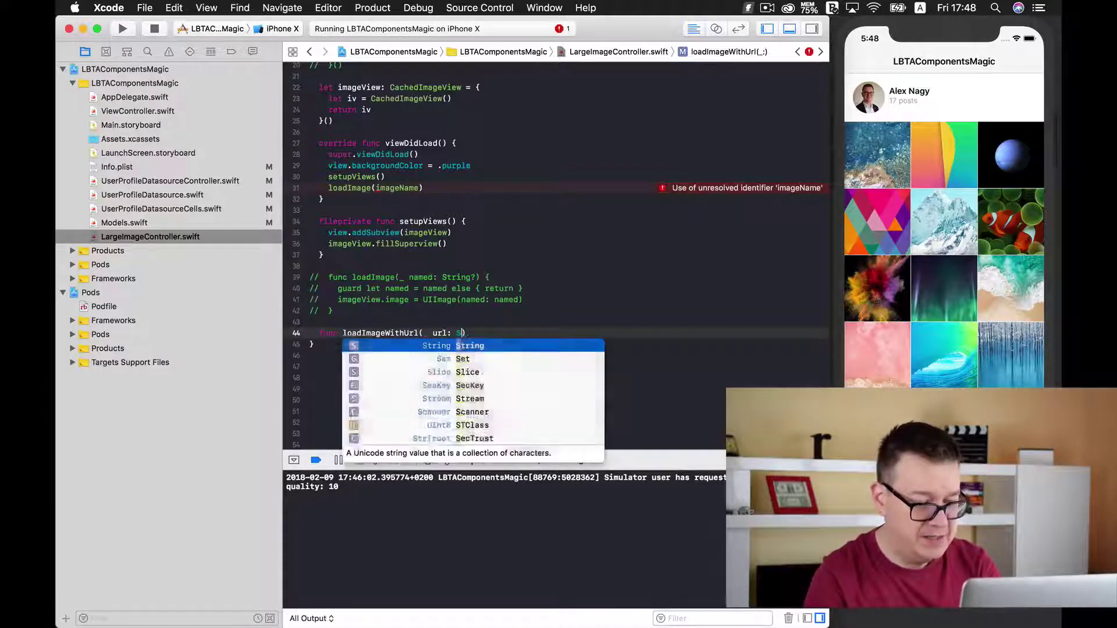
pyautogui.write('tr')
pyautogui.press('Return')
pyautogui.press('BackSpace')
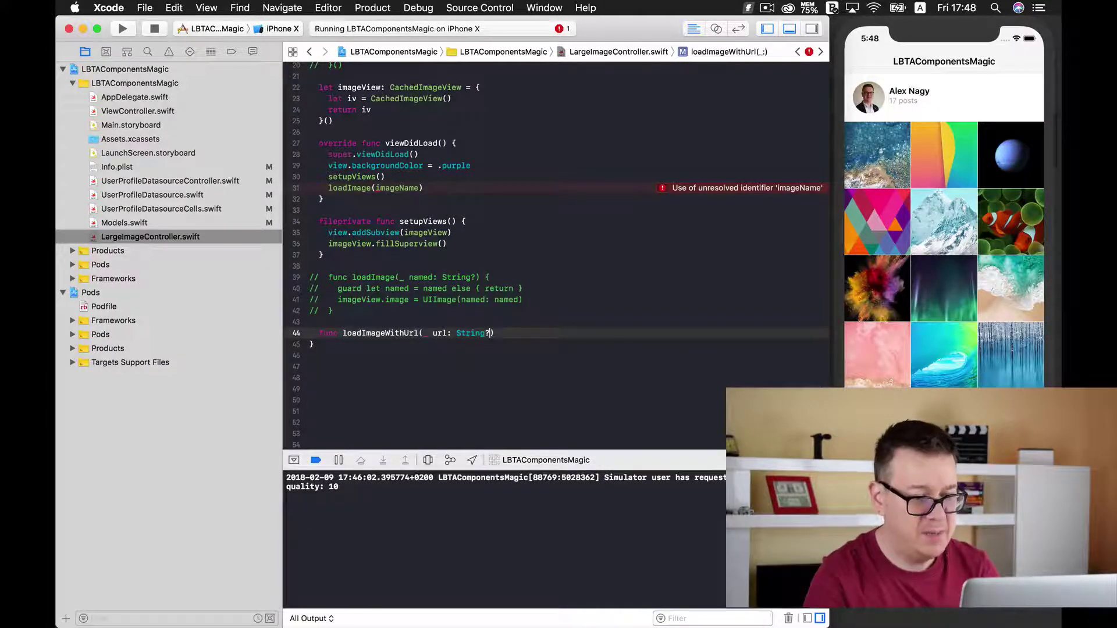
pyautogui.write(') {')
pyautogui.press('Return')
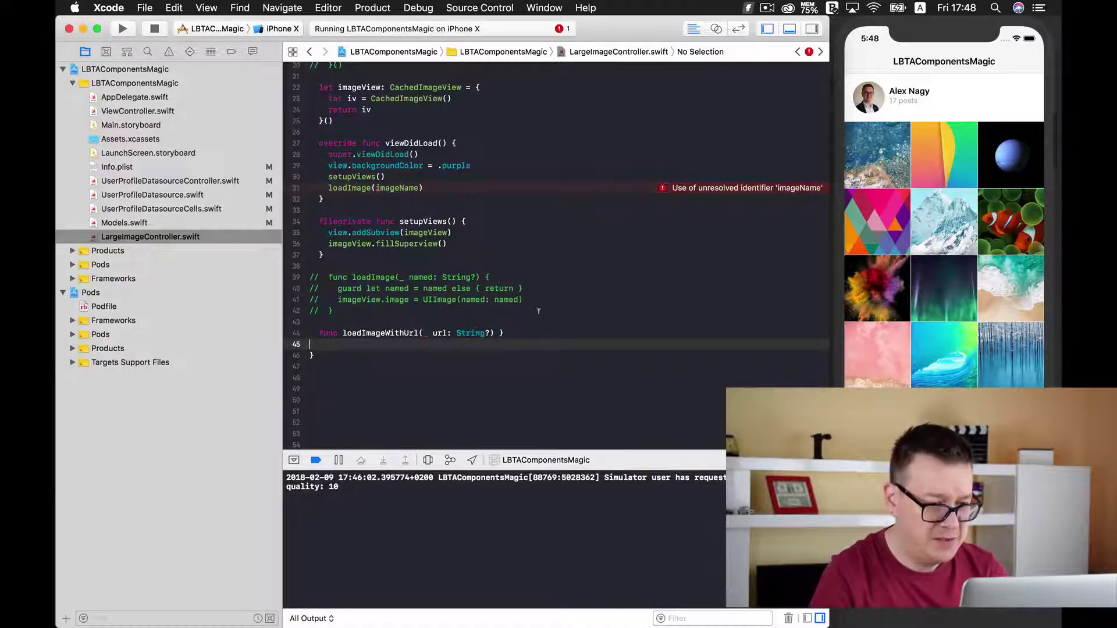
# Give loadImageWithUrl a guard let on url and an imageView.loadImage(urlString:) call.
pyautogui.click(519, 329)
pyautogui.write('{')
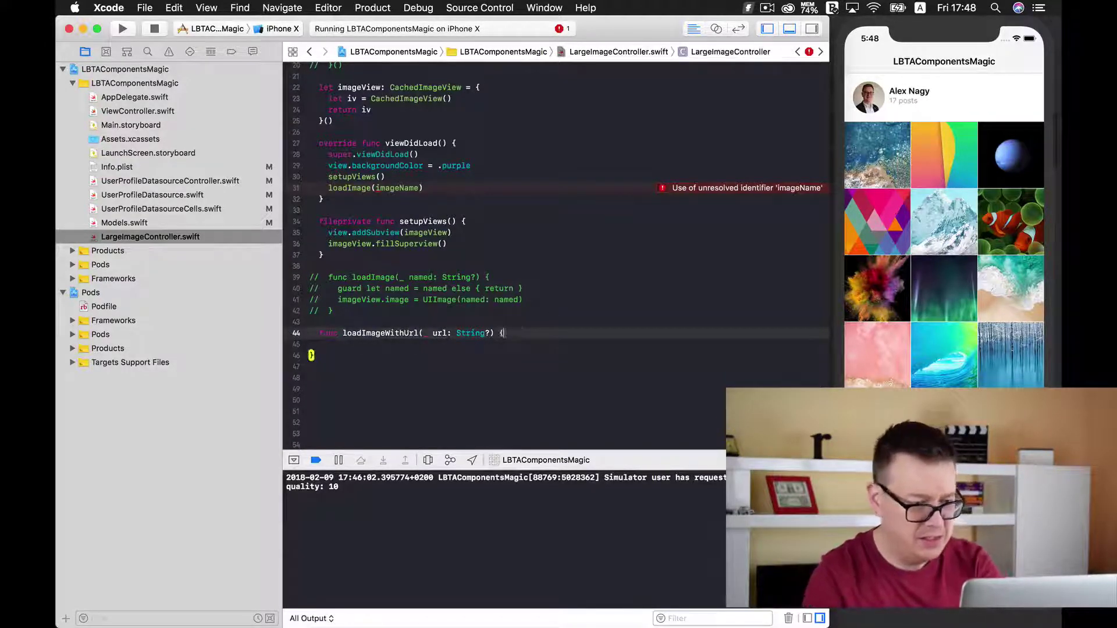
pyautogui.press('Return')
pyautogui.write('guar')
pyautogui.press('Return')
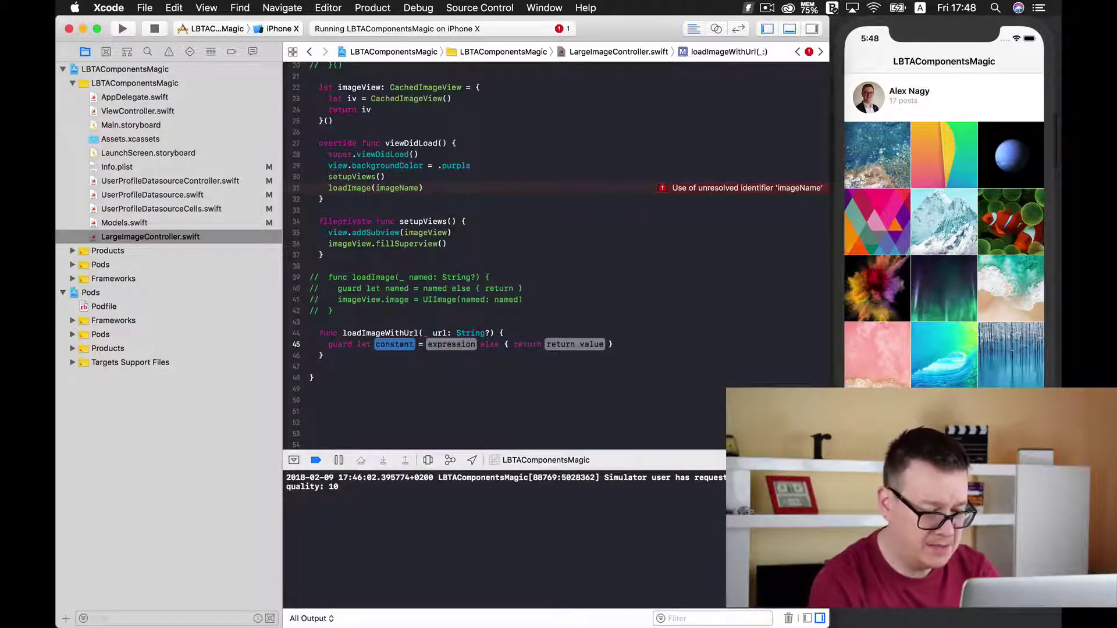
pyautogui.write('url')
pyautogui.press('Tab')
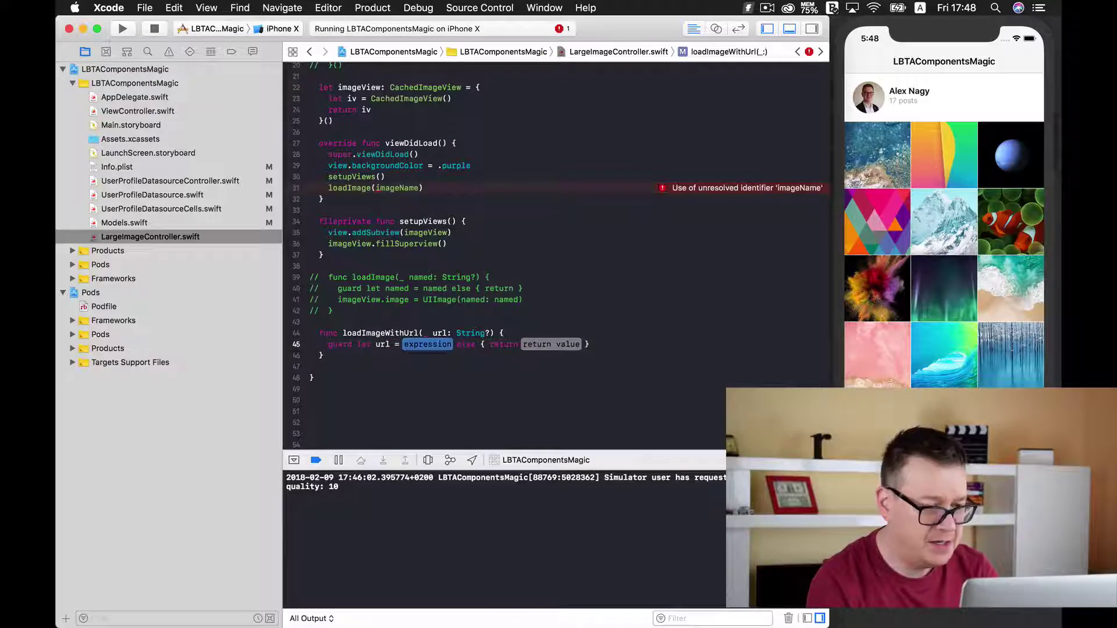
pyautogui.write('ur')
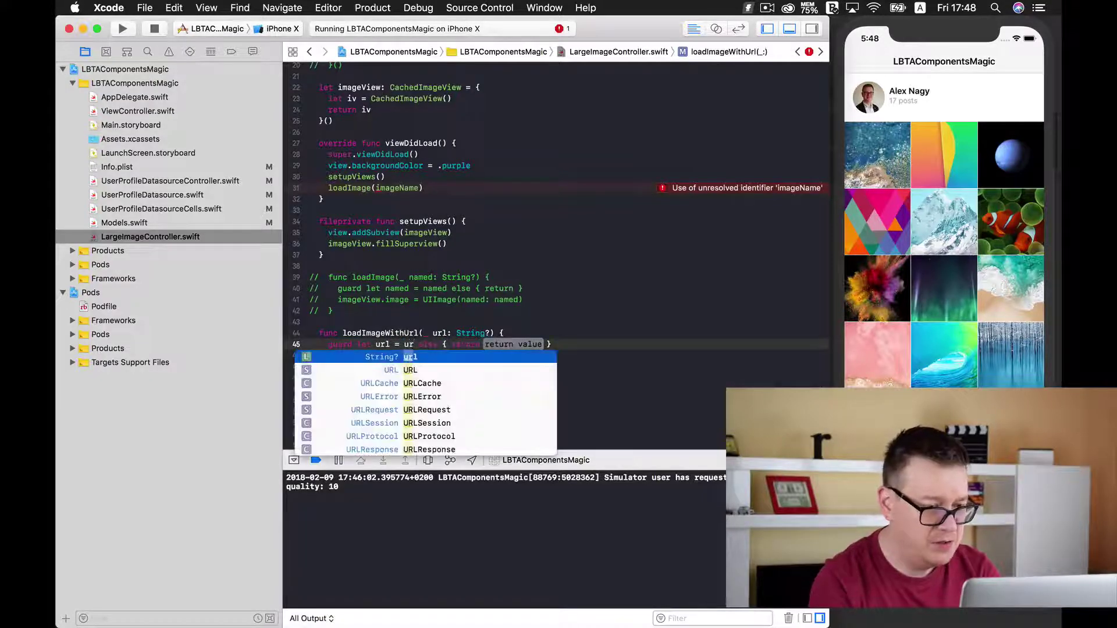
pyautogui.press('Return')
pyautogui.press('BackSpace')
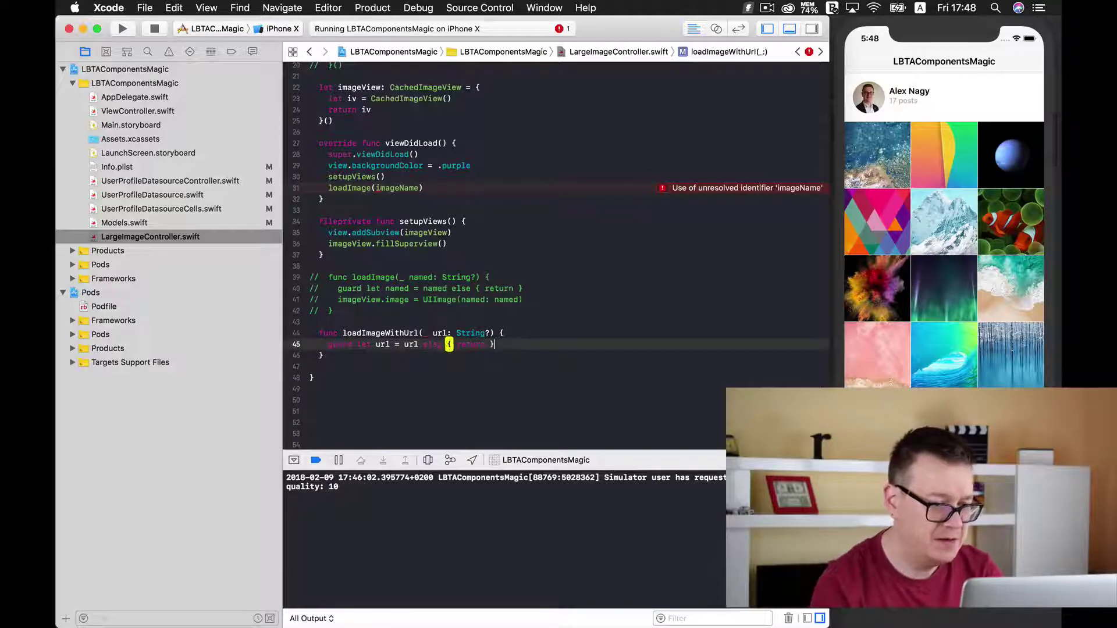
pyautogui.press('Return')
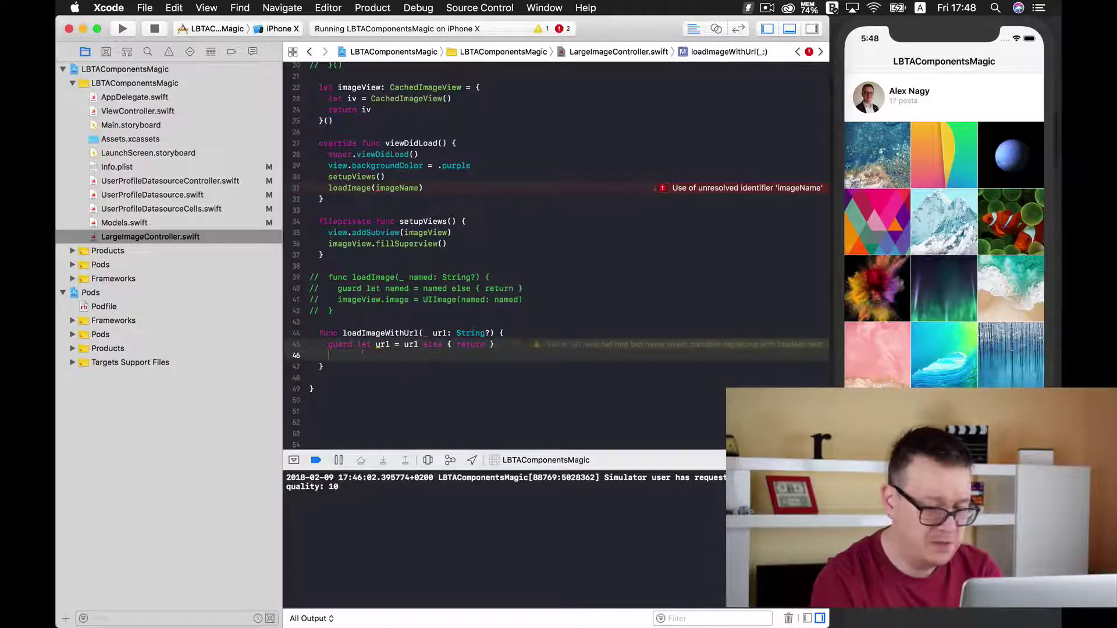
pyautogui.write('imah')
pyautogui.press('BackSpace')
pyautogui.write('ge')
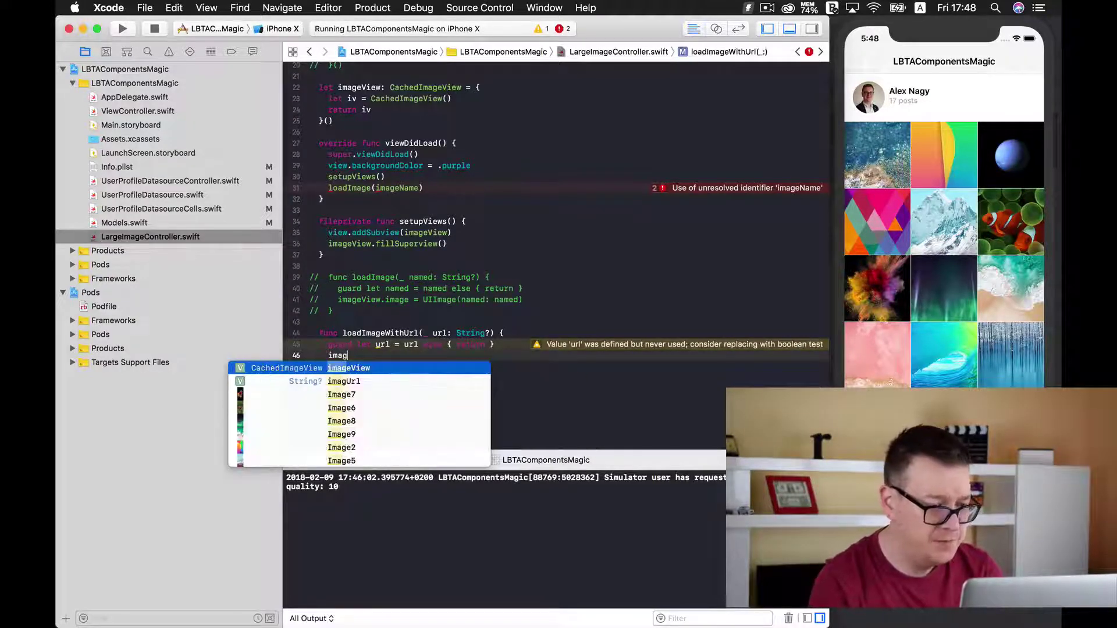
pyautogui.press('Return')
pyautogui.write('.loa')
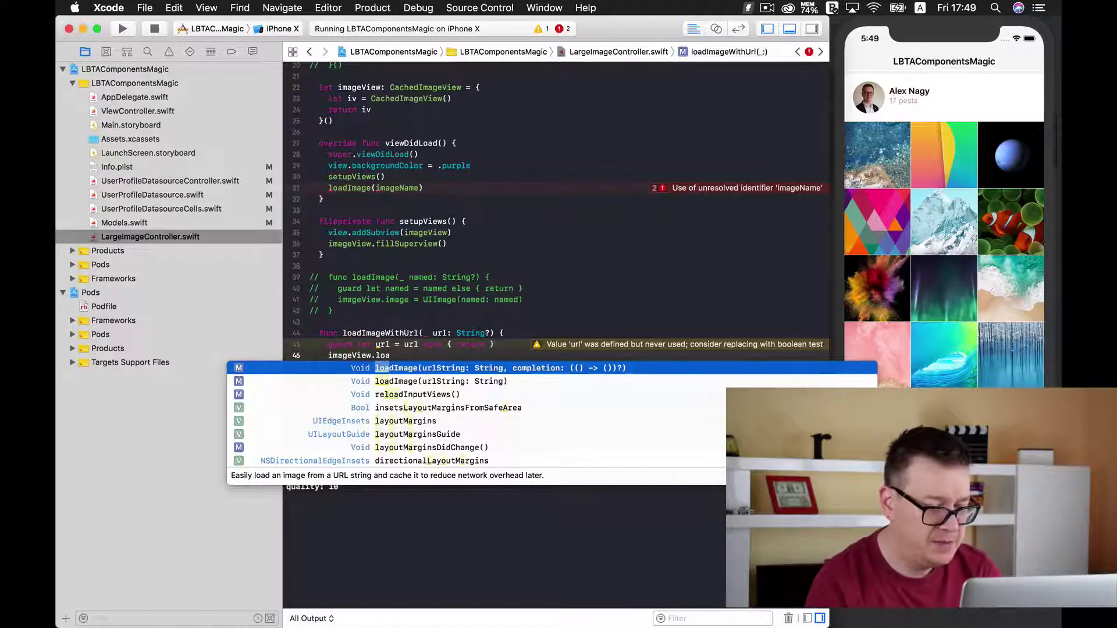
pyautogui.press('Down')
pyautogui.press('Return')
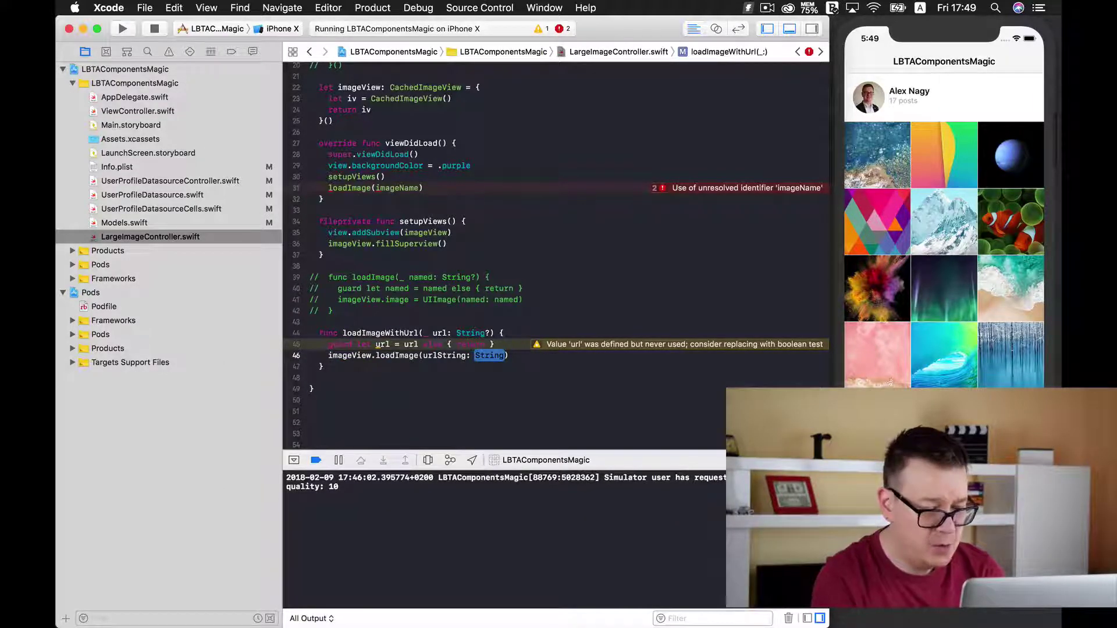
pyautogui.write('url')
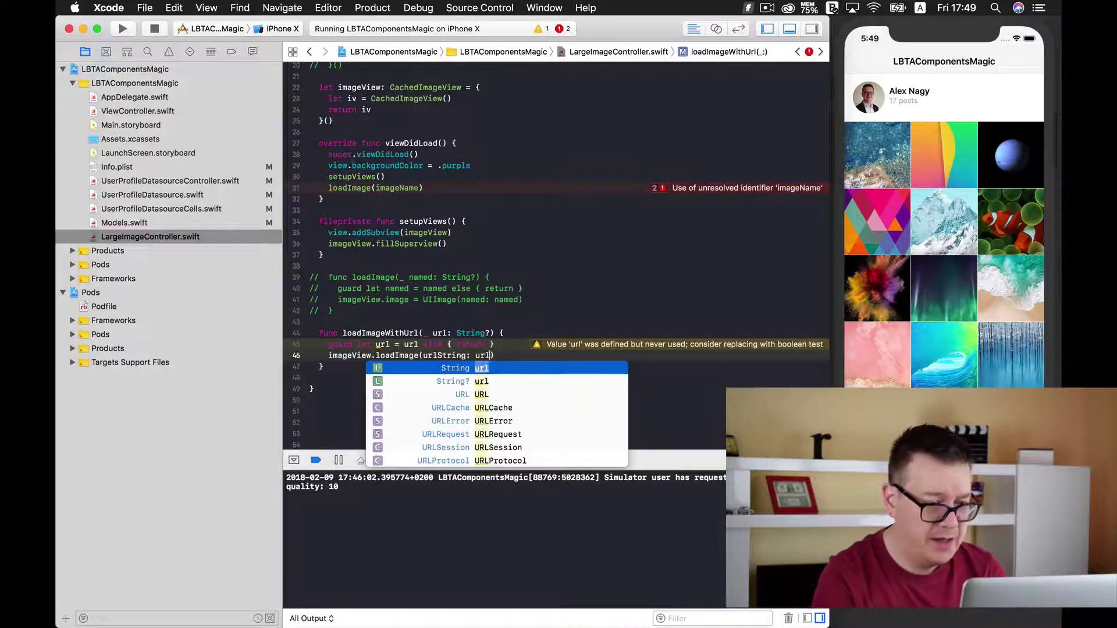
pyautogui.write(')')
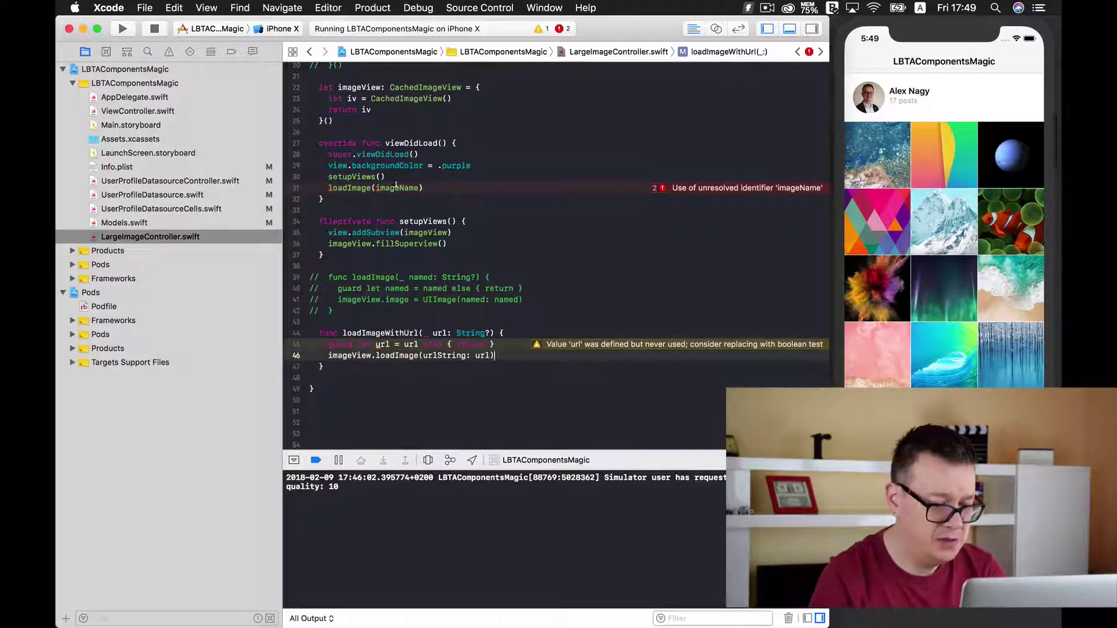
# Comment out loadImage(imageName) in viewDidLoad and call loadImageWithUrl(imagUrl) instead.
pyautogui.click(395, 187)
pyautogui.press('super+slash')
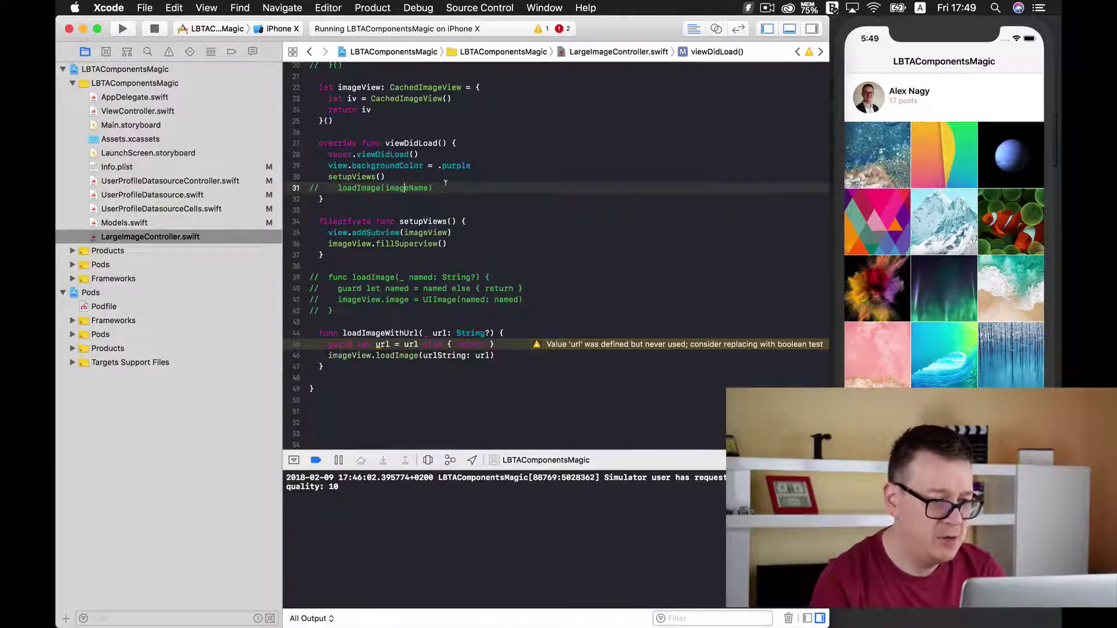
pyautogui.press('Return')
pyautogui.write('load')
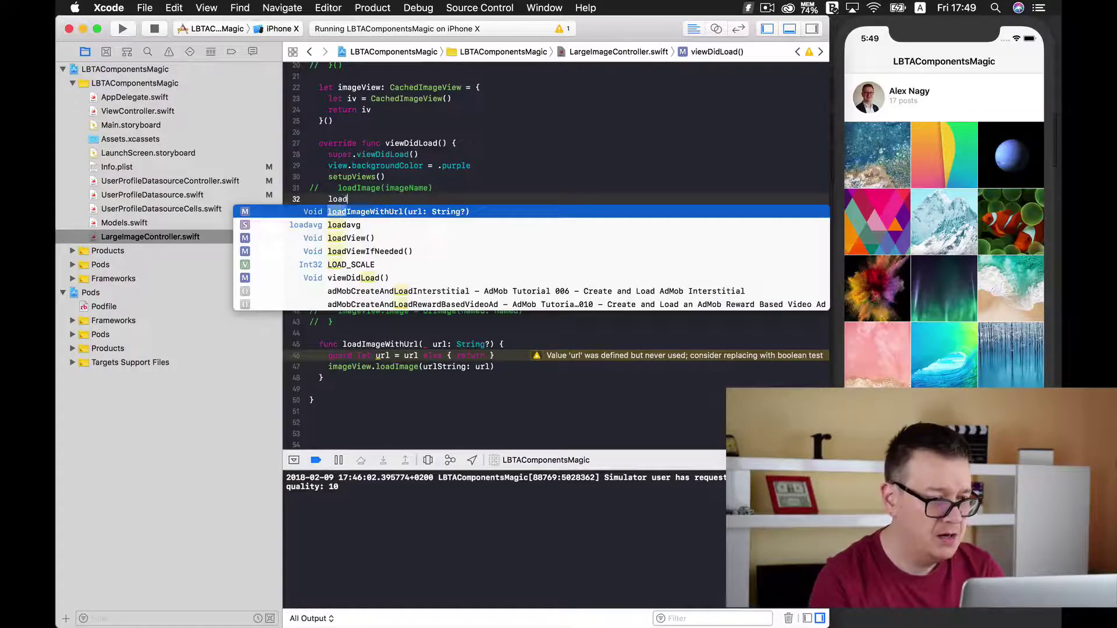
pyautogui.press('Return')
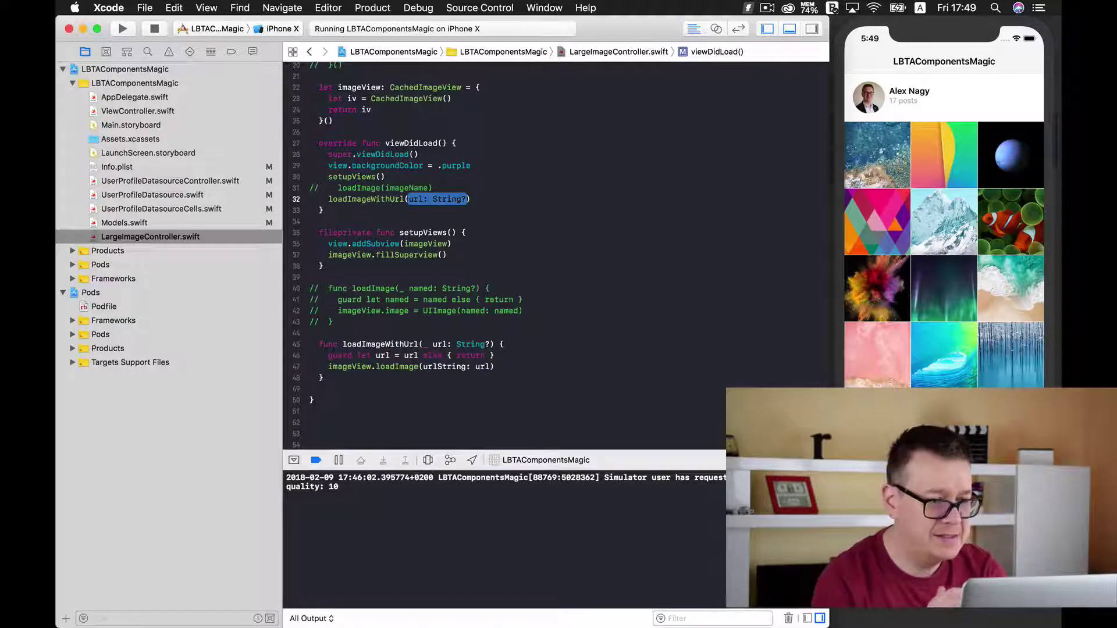
pyautogui.scroll(3, 530, 175)
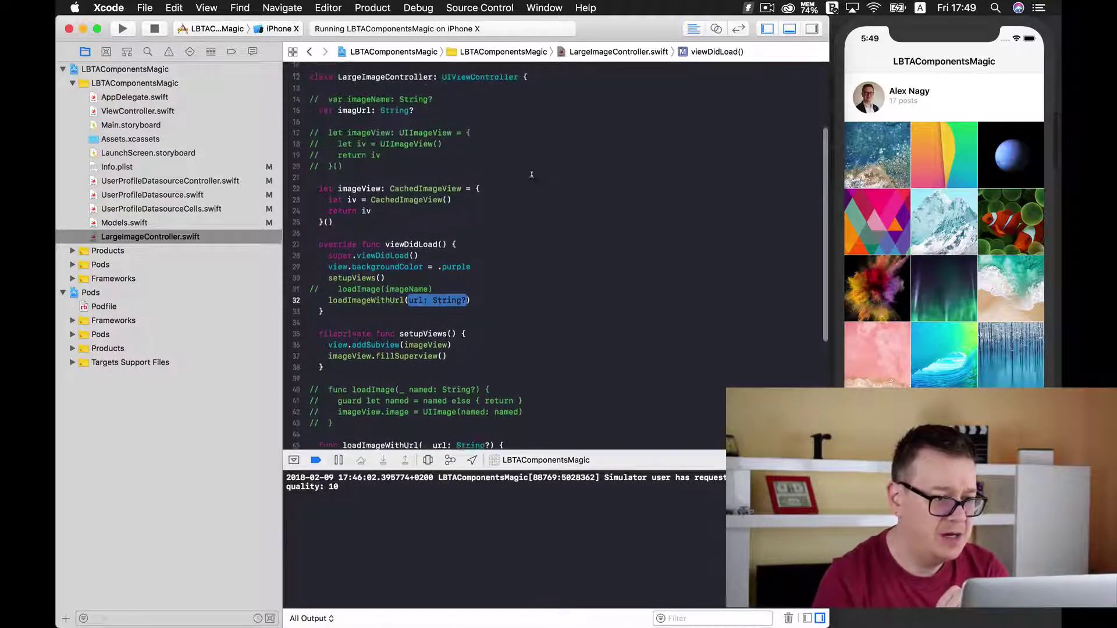
pyautogui.click(354, 109)
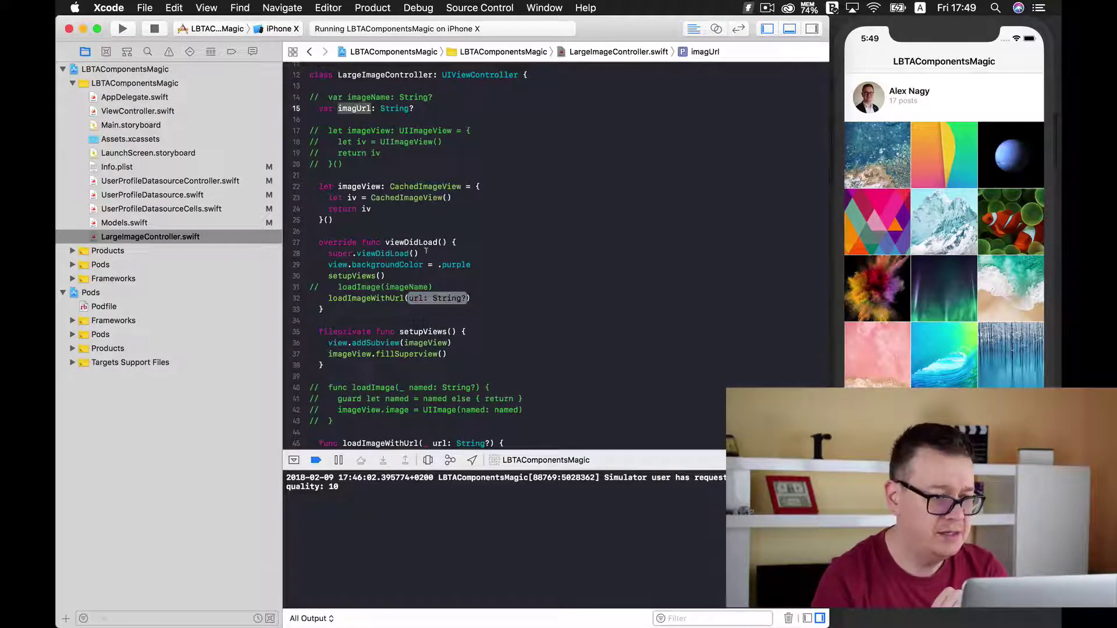
pyautogui.click(441, 296)
pyautogui.write('imag')
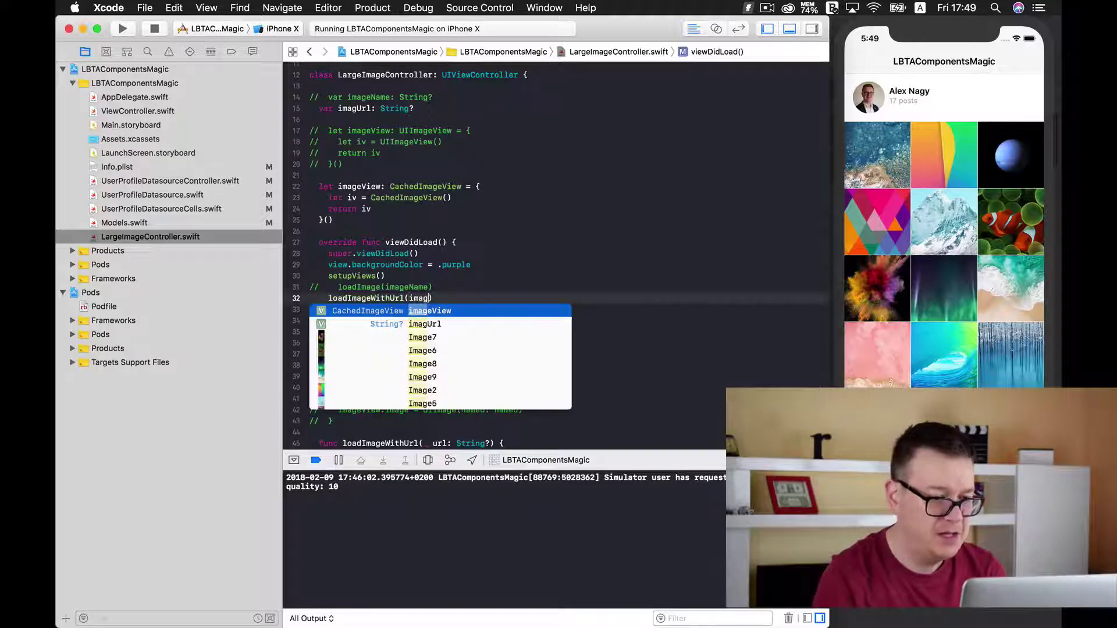
pyautogui.press('Down')
pyautogui.press('Return')
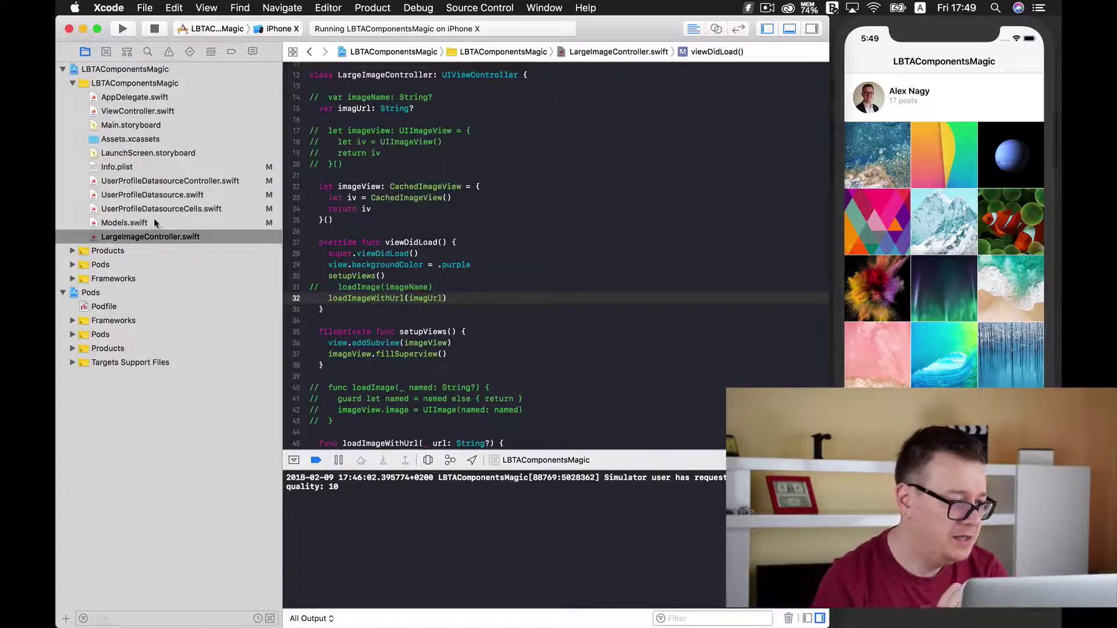
# In didSelectItemAt, set largeImageController.imagUrl to posts[indexPath.row].imageUrl, then rerun the app.
pyautogui.click(159, 183)
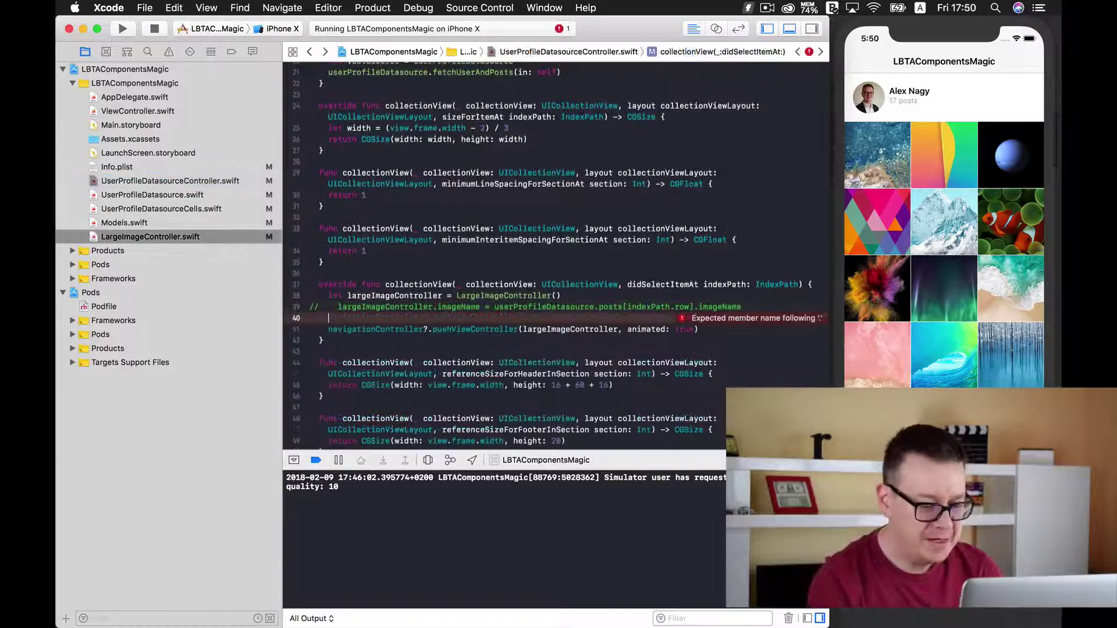
pyautogui.write('large')
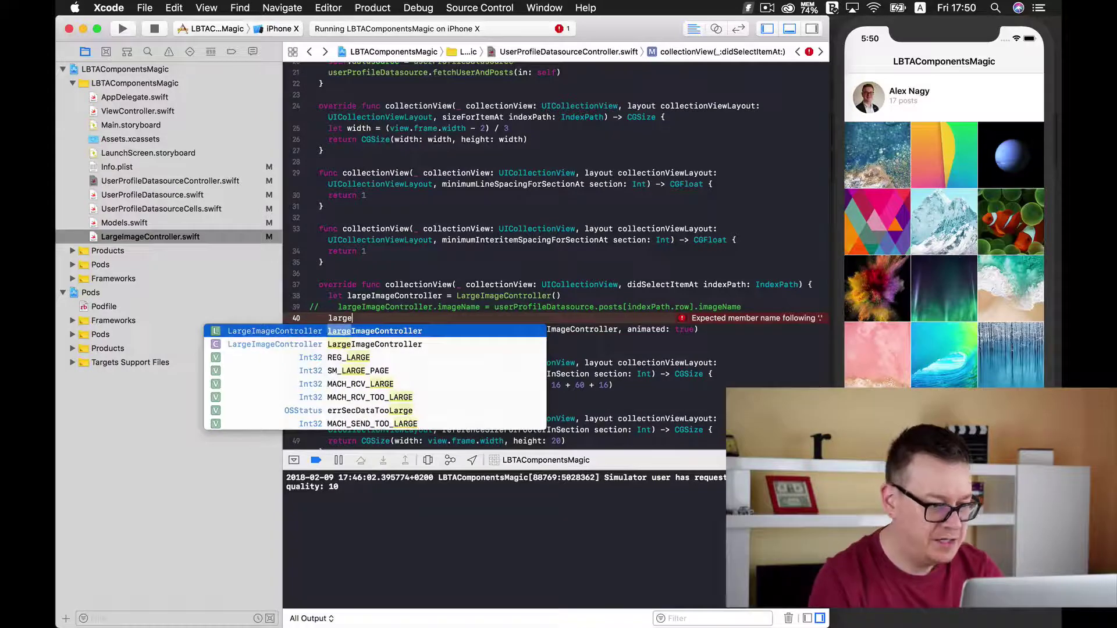
pyautogui.press('Return')
pyautogui.write('.im')
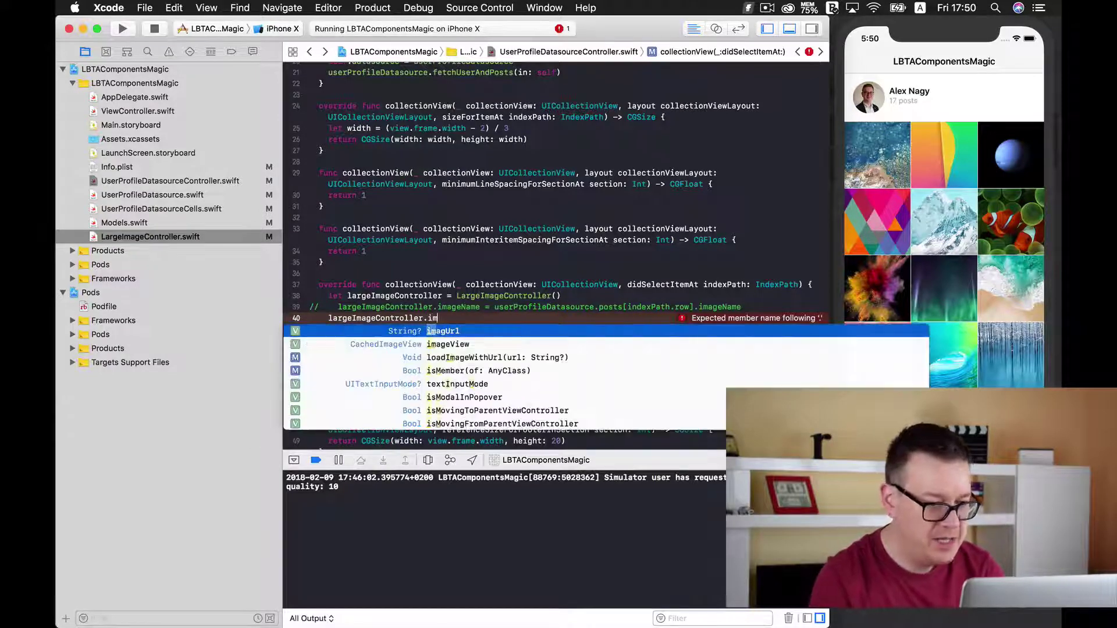
pyautogui.write('agUrl = ')
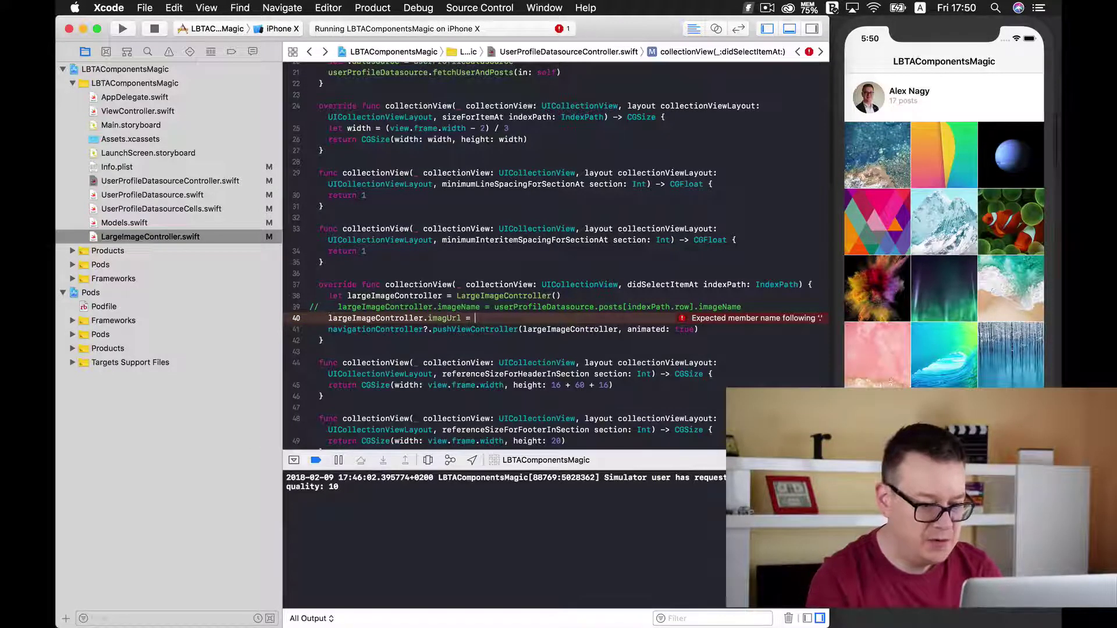
pyautogui.write('user')
pyautogui.press('Return')
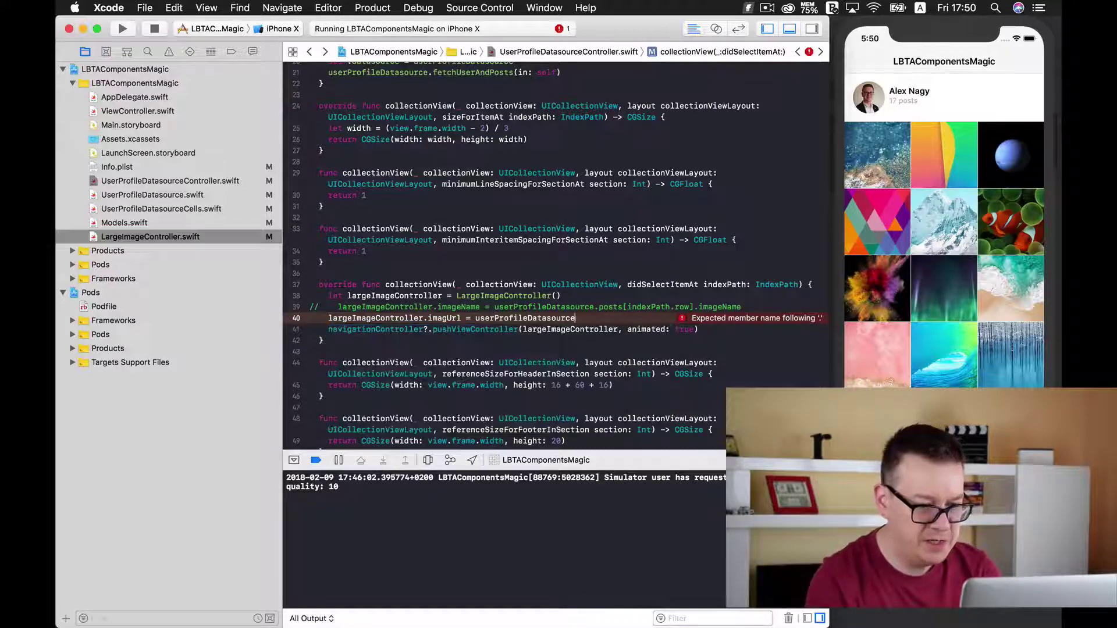
pyautogui.write('.po')
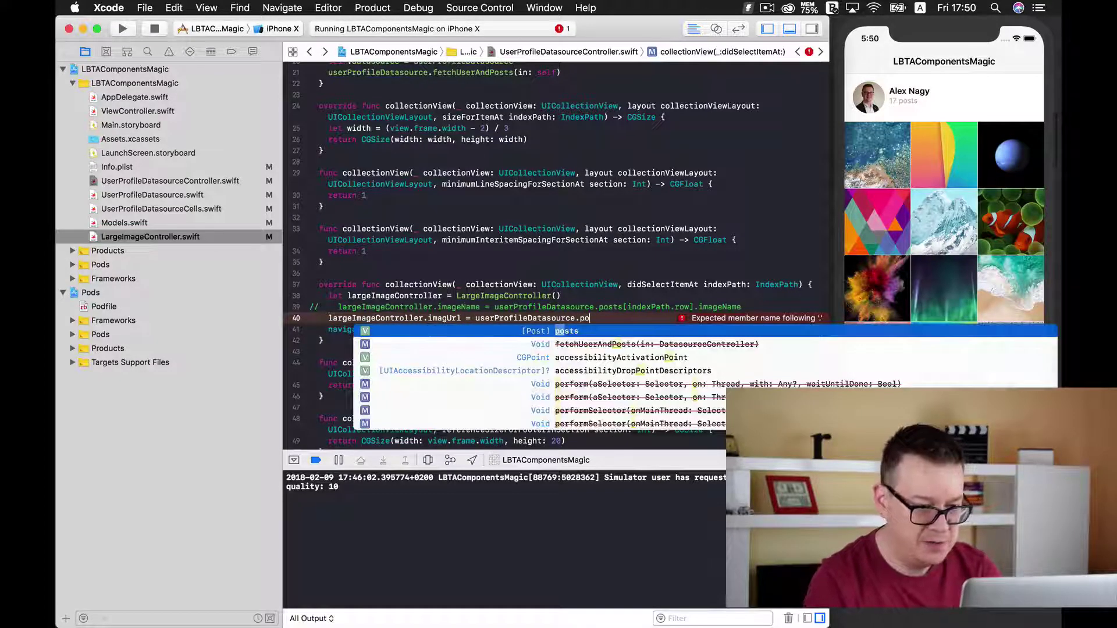
pyautogui.press('Return')
pyautogui.write('[inde')
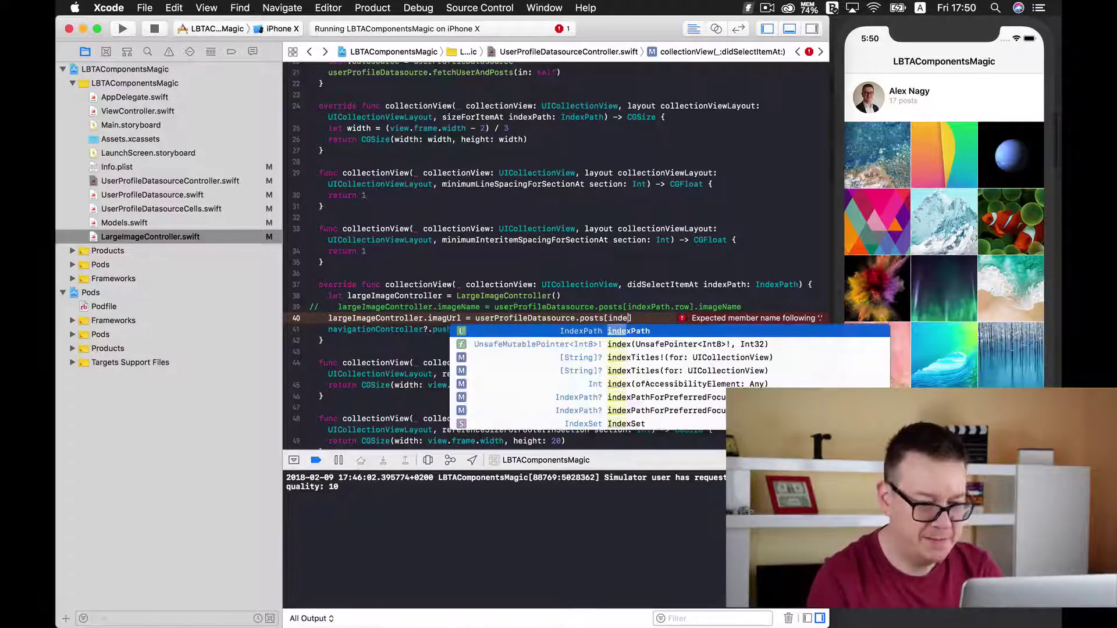
pyautogui.press('Return')
pyautogui.write('.ro')
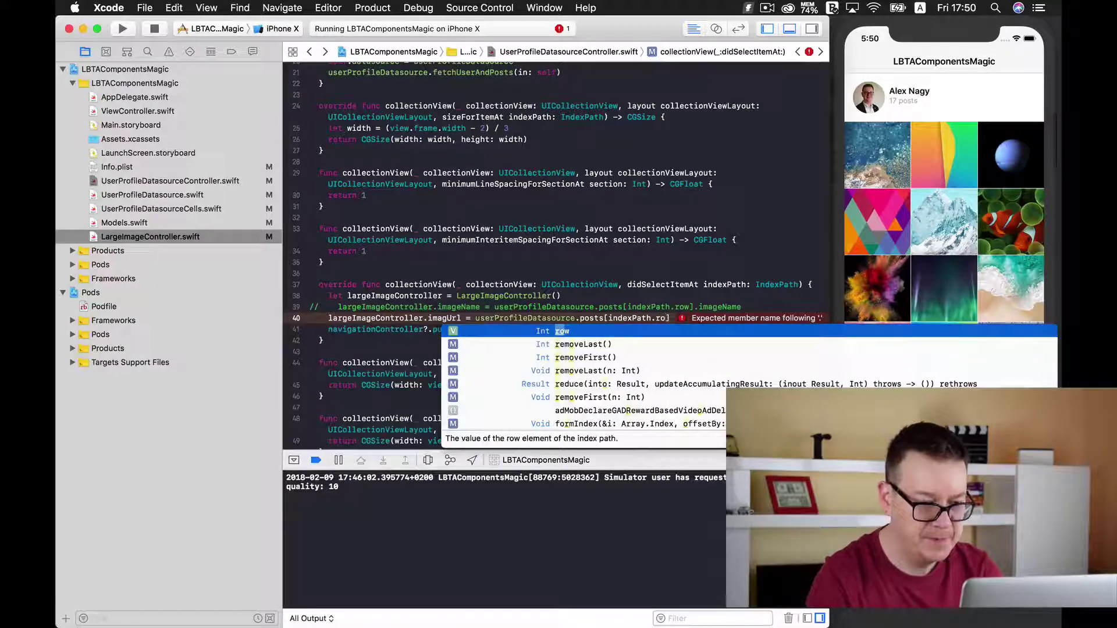
pyautogui.press('Return')
pyautogui.write('.imageU')
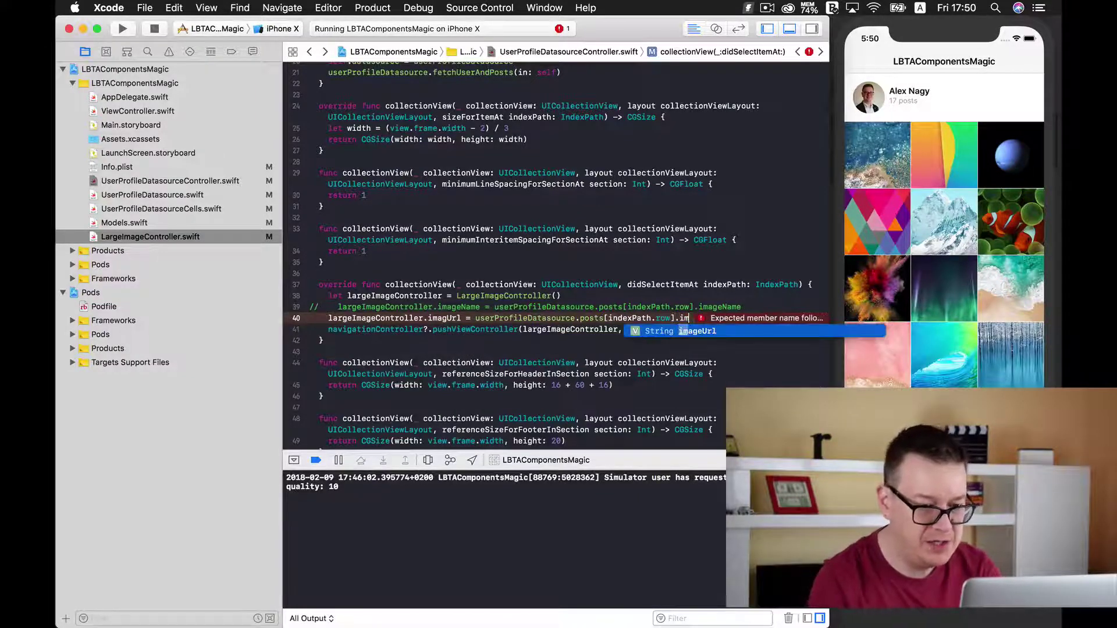
pyautogui.press('Return')
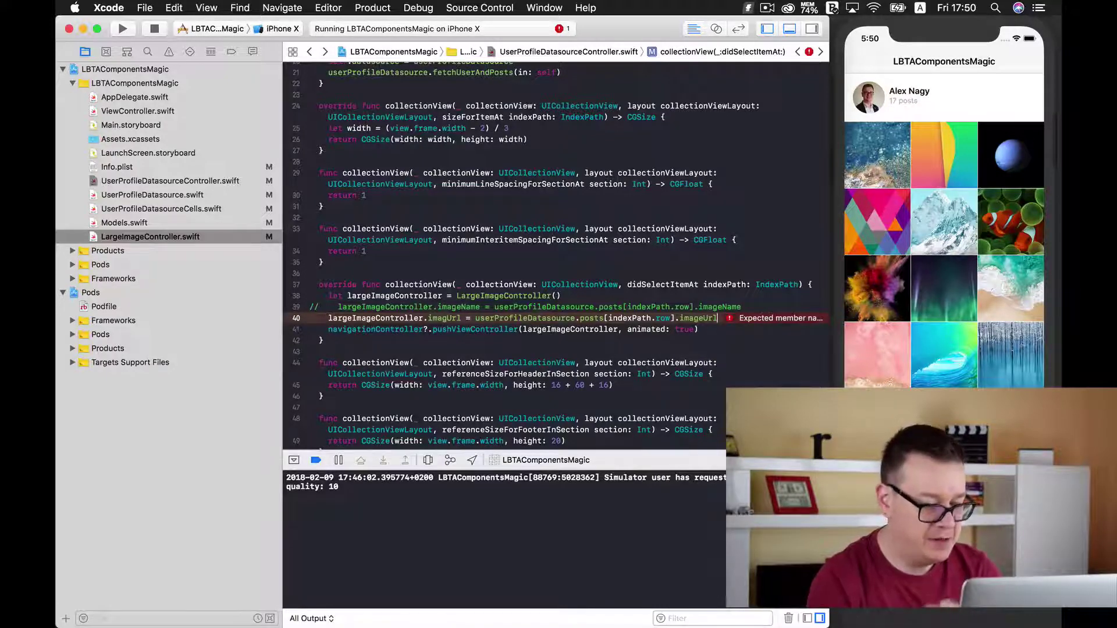
pyautogui.press('super+r')
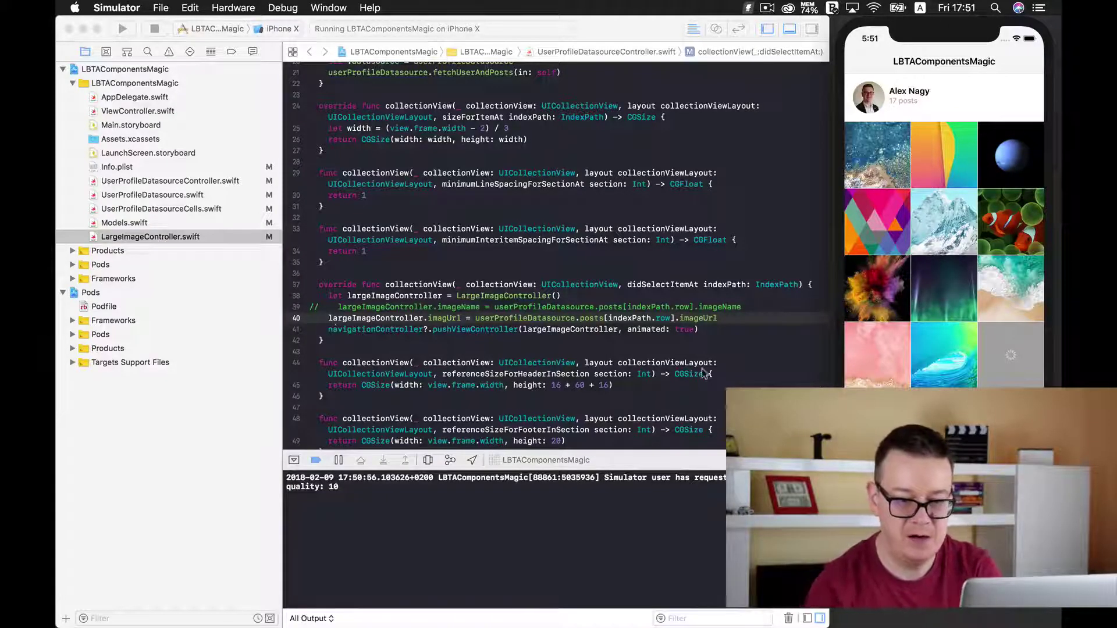
pyautogui.scroll(-3, 930, 245)
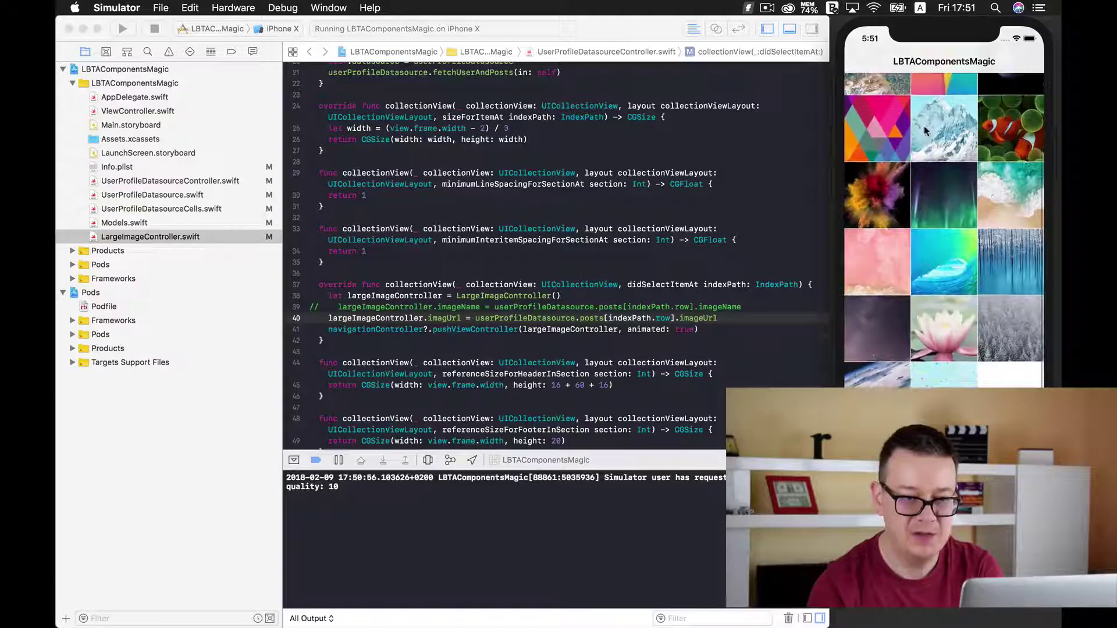
pyautogui.scroll(3, 914, 170)
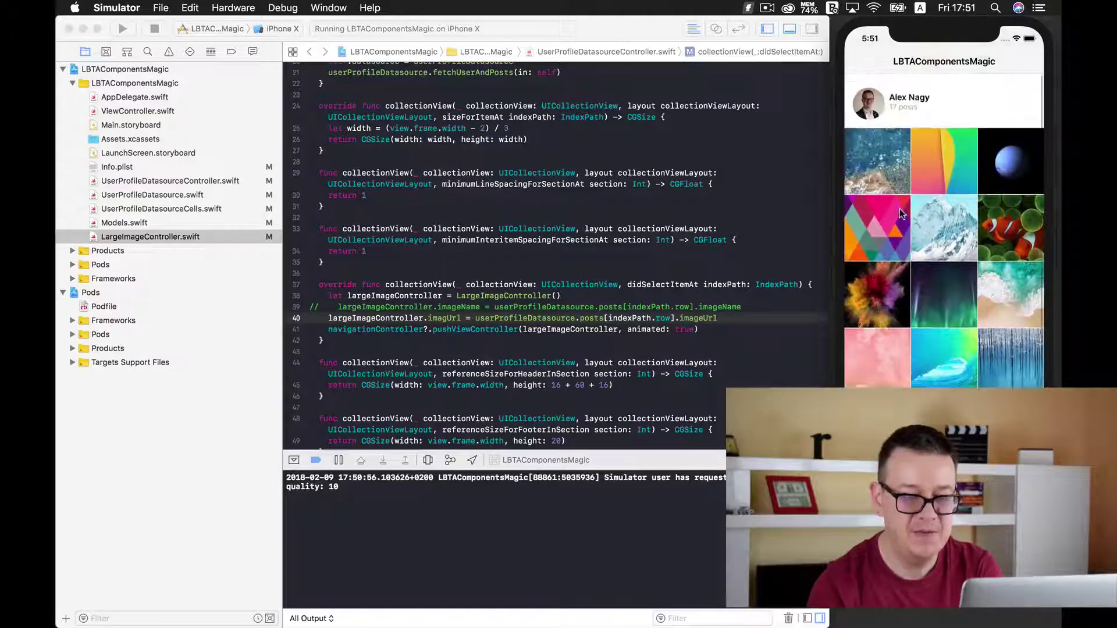
pyautogui.click(876, 153)
pyautogui.click(884, 58)
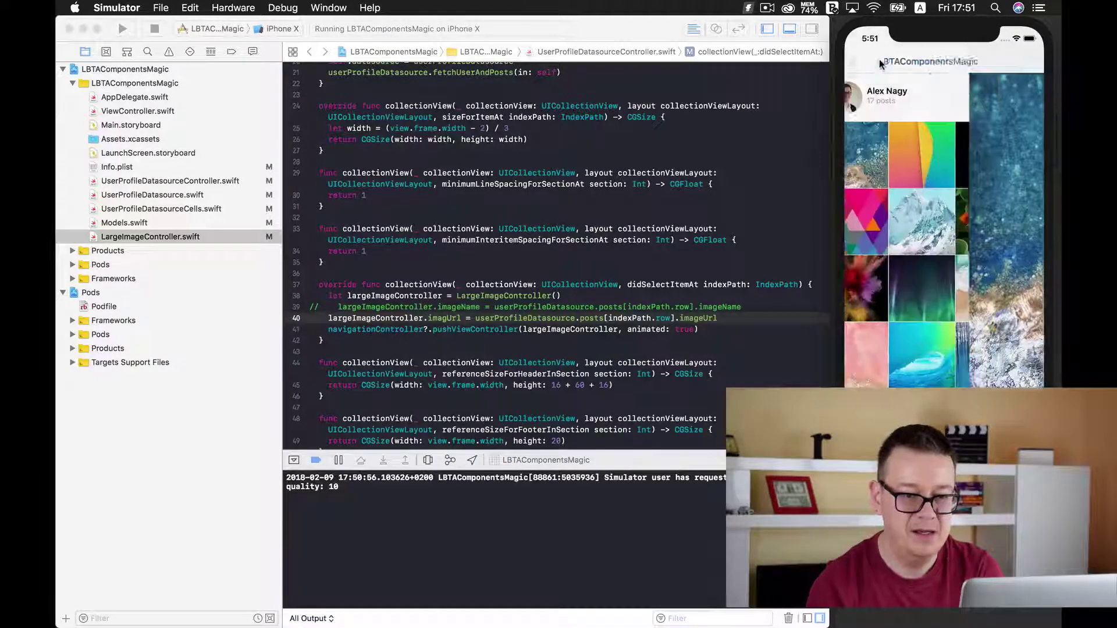
pyautogui.click(943, 148)
pyautogui.click(904, 64)
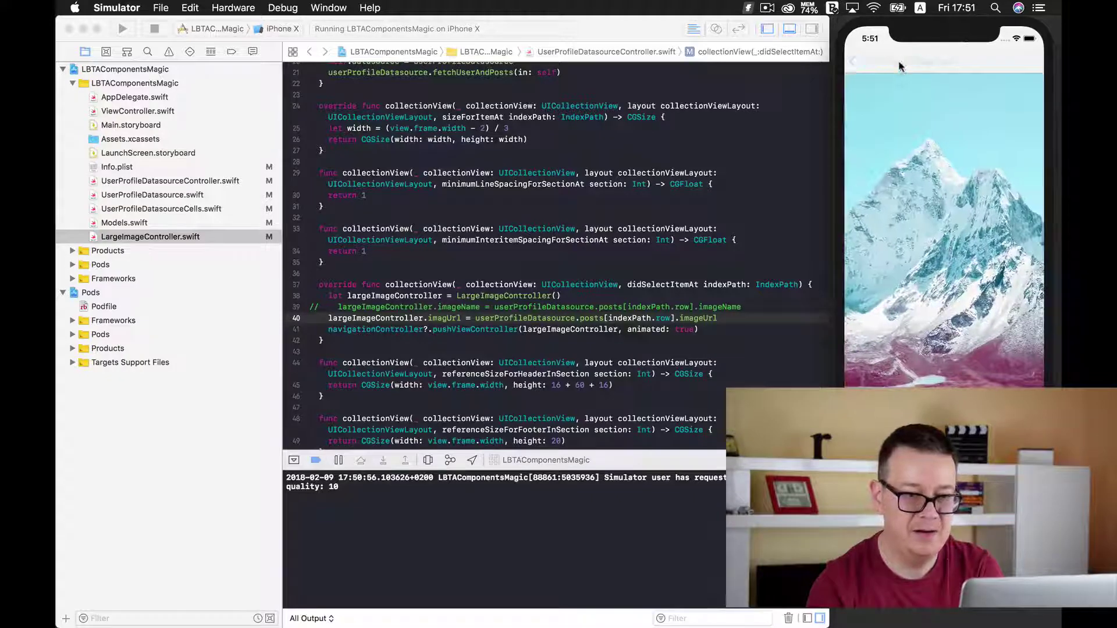
pyautogui.press('super+Tab')
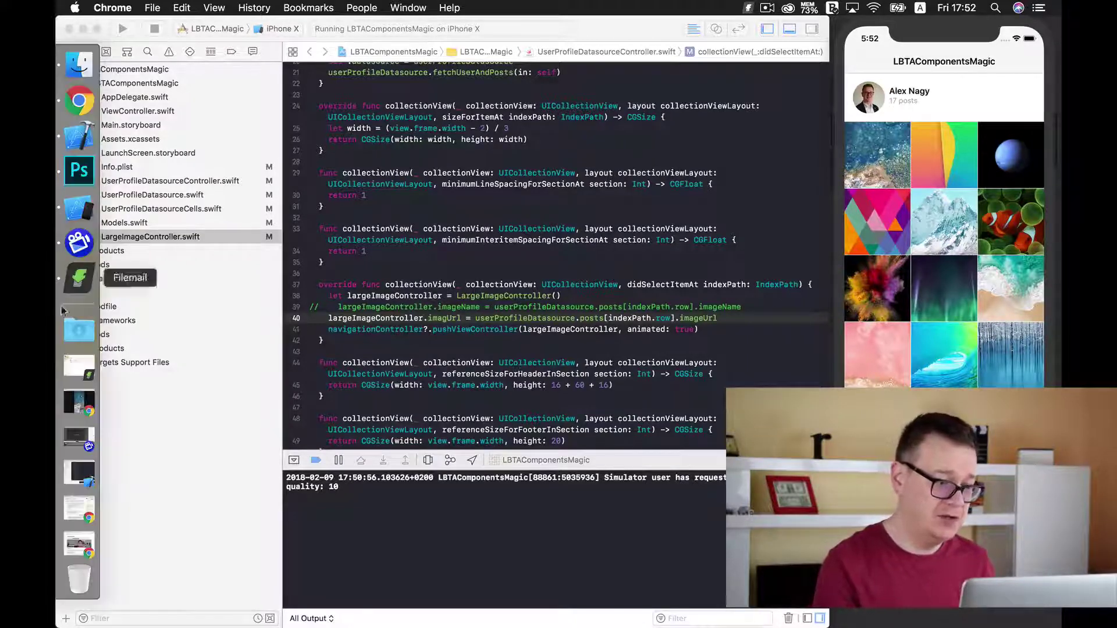
# Bring the LBTAComponents GitHub repository page forward in Chrome to read its component README.
pyautogui.click(69, 542)
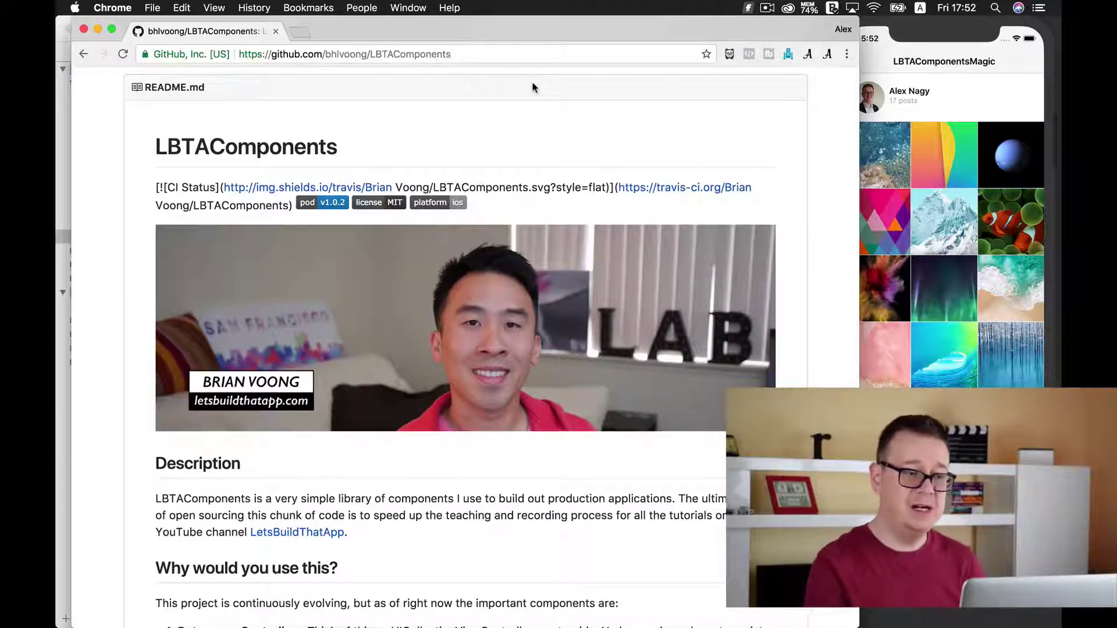
pyautogui.scroll(-3, 820, 148)
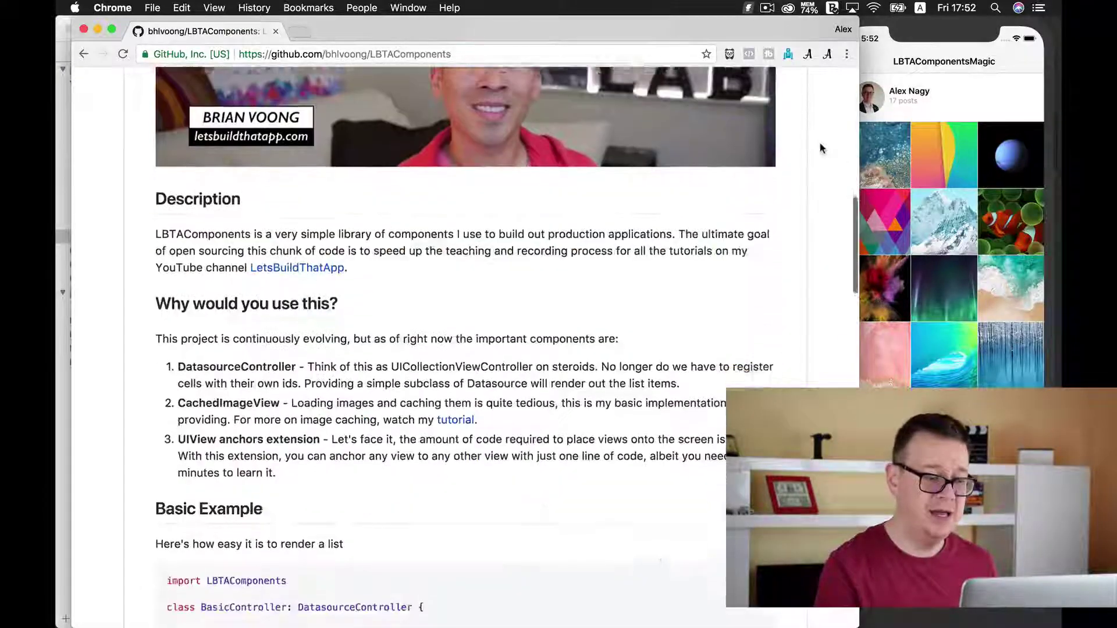
pyautogui.scroll(-2, 820, 149)
pyautogui.scroll(-4, 820, 148)
pyautogui.scroll(5, 819, 148)
pyautogui.scroll(5, 820, 149)
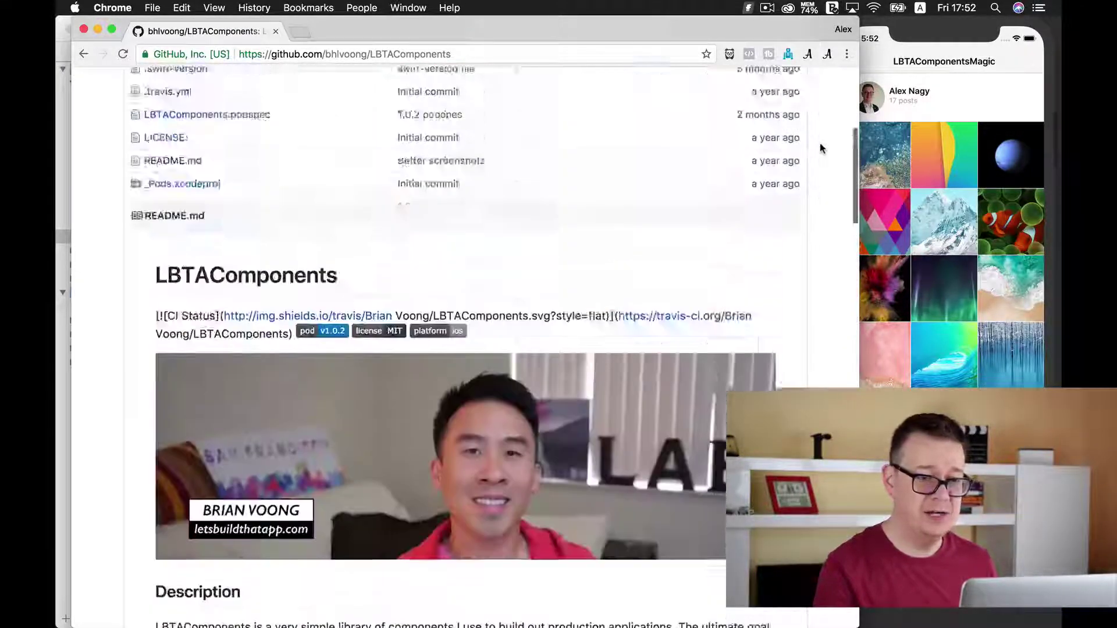
pyautogui.scroll(3, 819, 149)
pyautogui.scroll(1, 820, 149)
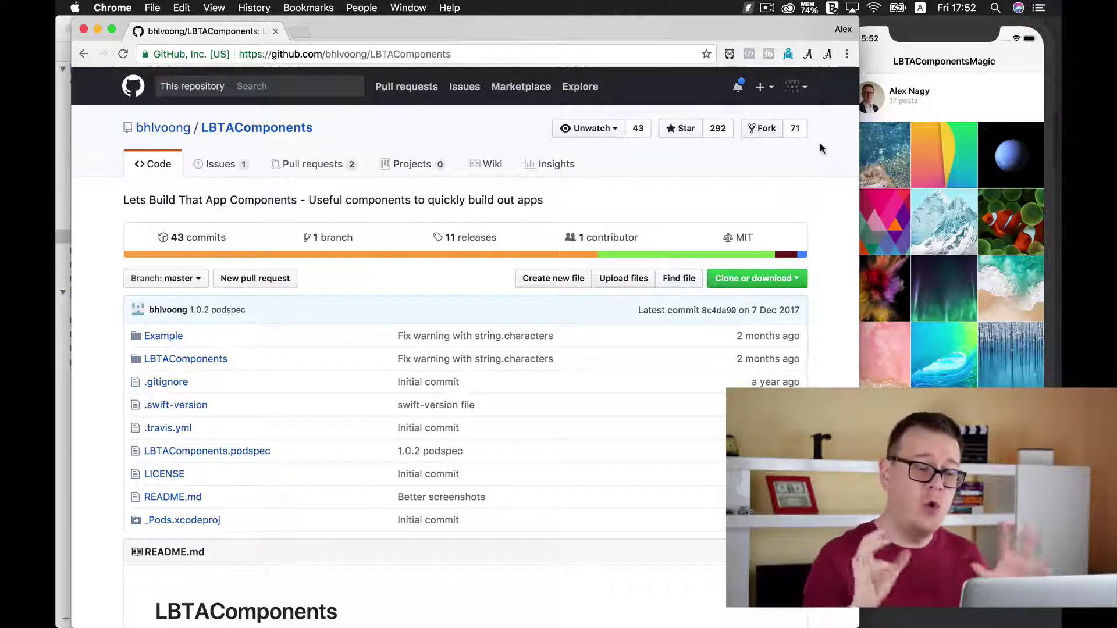
pyautogui.scroll(-2, 820, 149)
pyautogui.scroll(-5, 820, 149)
pyautogui.scroll(-5, 820, 149)
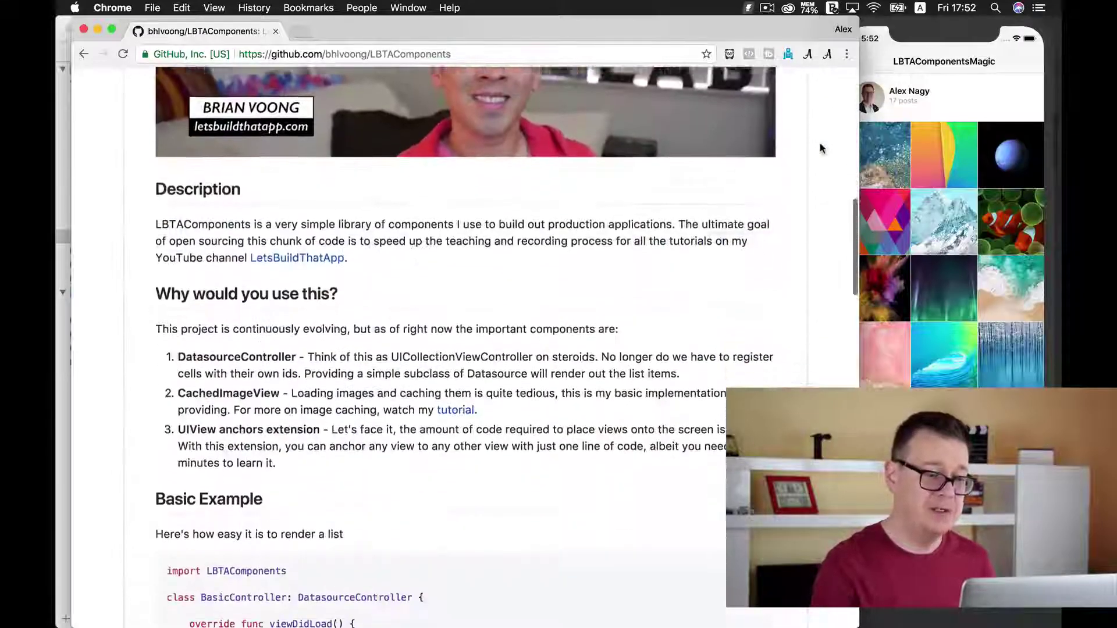